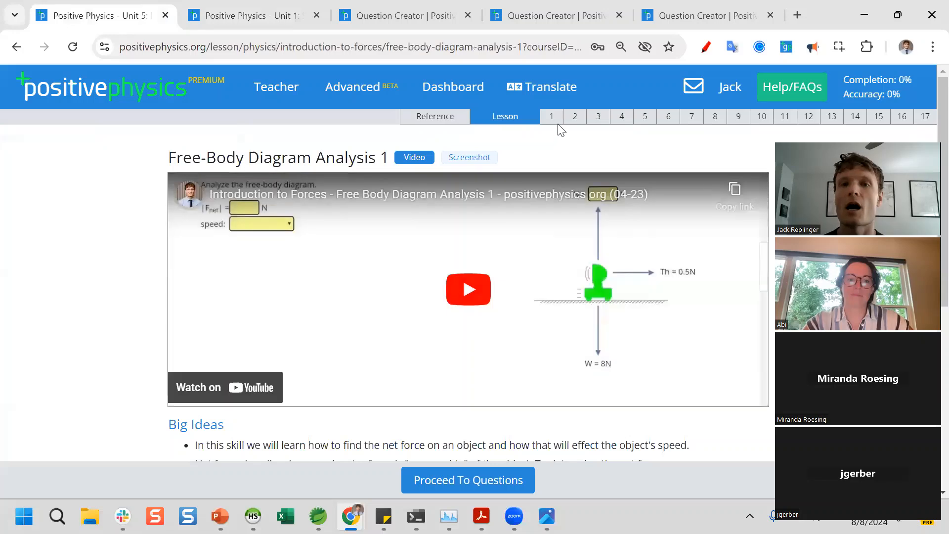
- Open question 1 of the Free-Body Diagram Analysis 1 lesson and submit 650 N as the normal force N
{"action": "left_click", "coordinate": [551, 119]}
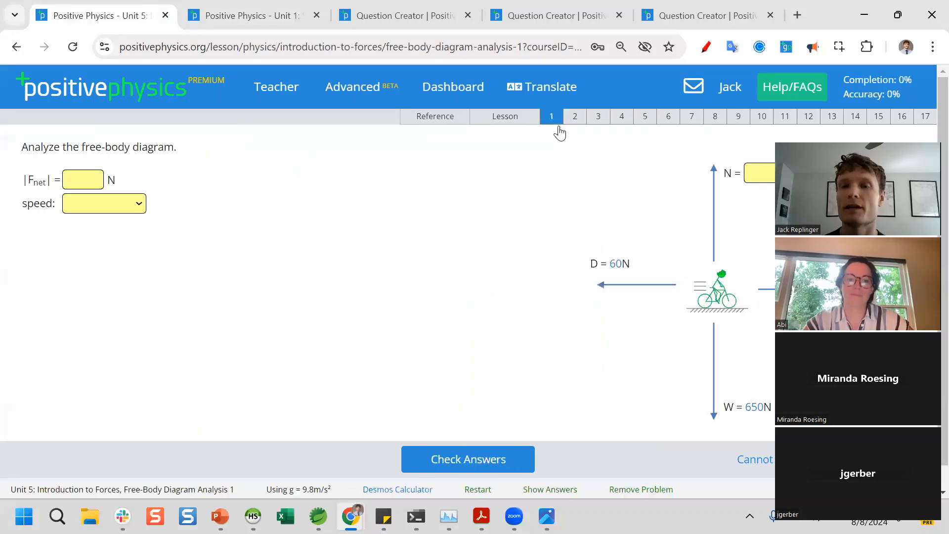
{"action": "left_click", "coordinate": [757, 176]}
{"action": "type", "text": "650"}
{"action": "left_click", "coordinate": [504, 474]}
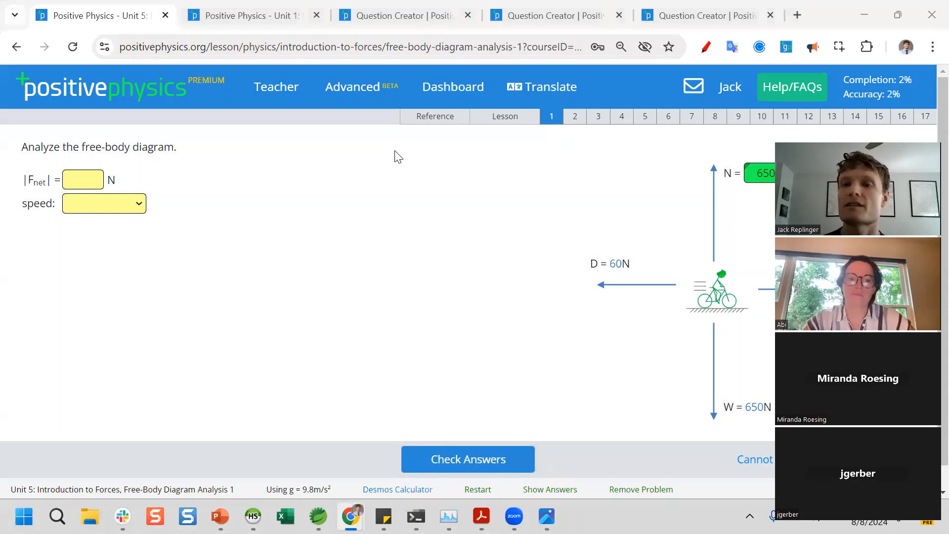
- Enter 60 N as the magnitude of the net force and check the answer
{"action": "left_click", "coordinate": [98, 183]}
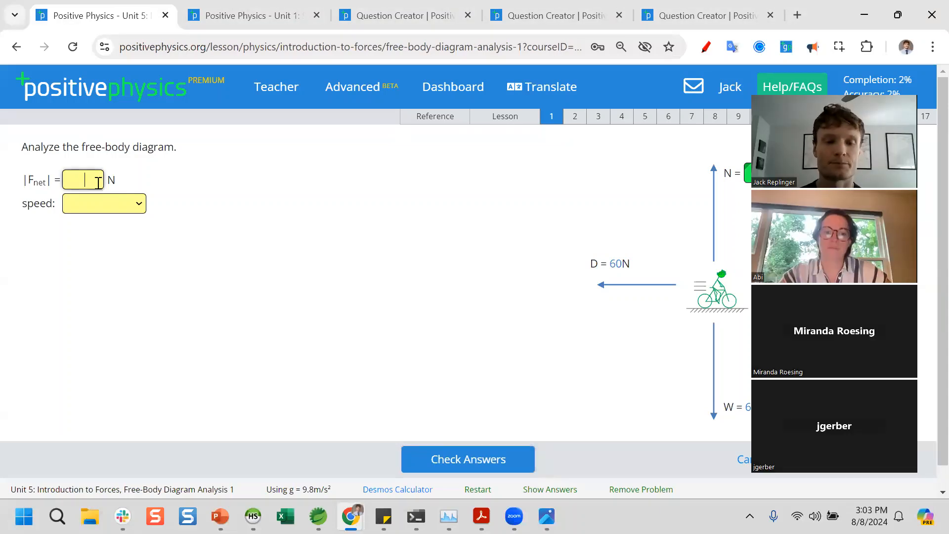
{"action": "mouse_move", "coordinate": [448, 516]}
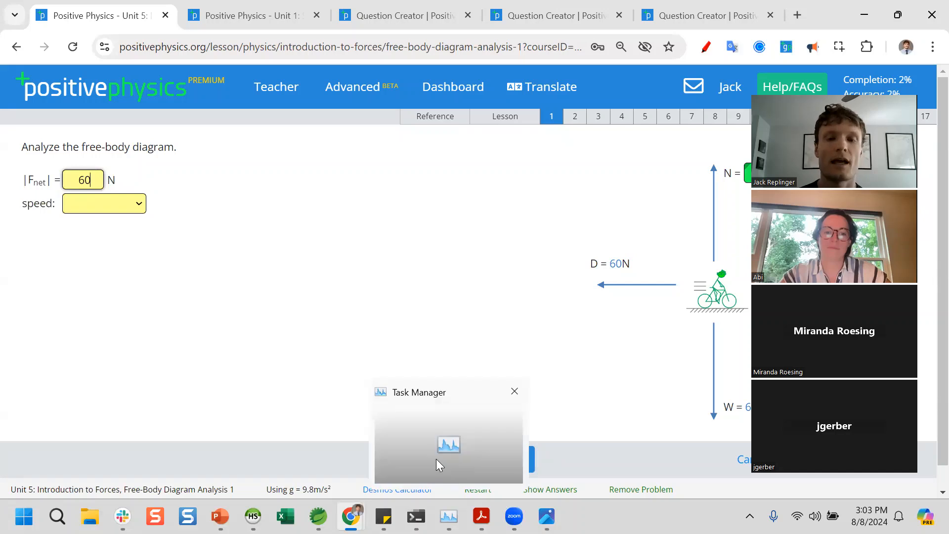
{"action": "left_click", "coordinate": [519, 459]}
- Try "constant" as the answer for the cyclist's speed and check it
{"action": "left_click", "coordinate": [97, 204]}
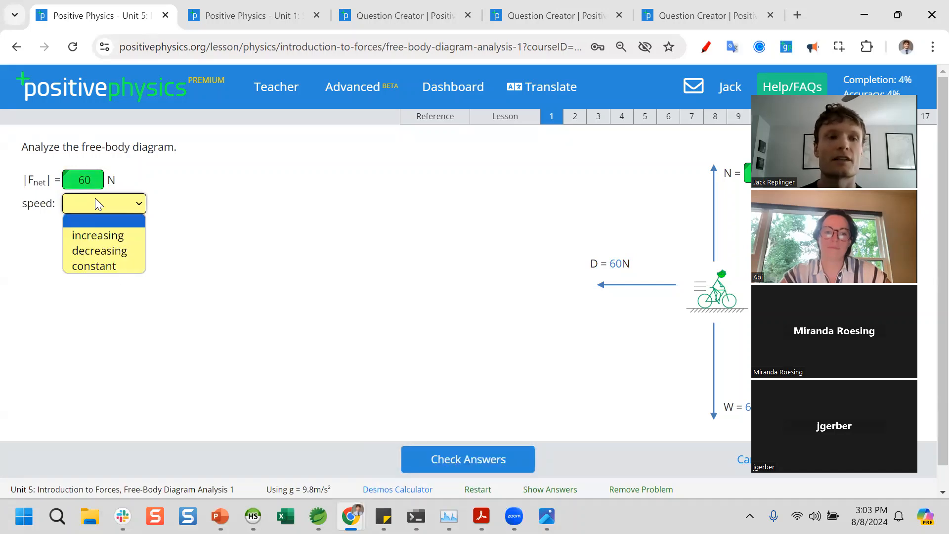
{"action": "left_click", "coordinate": [106, 266]}
{"action": "left_click", "coordinate": [467, 458]}
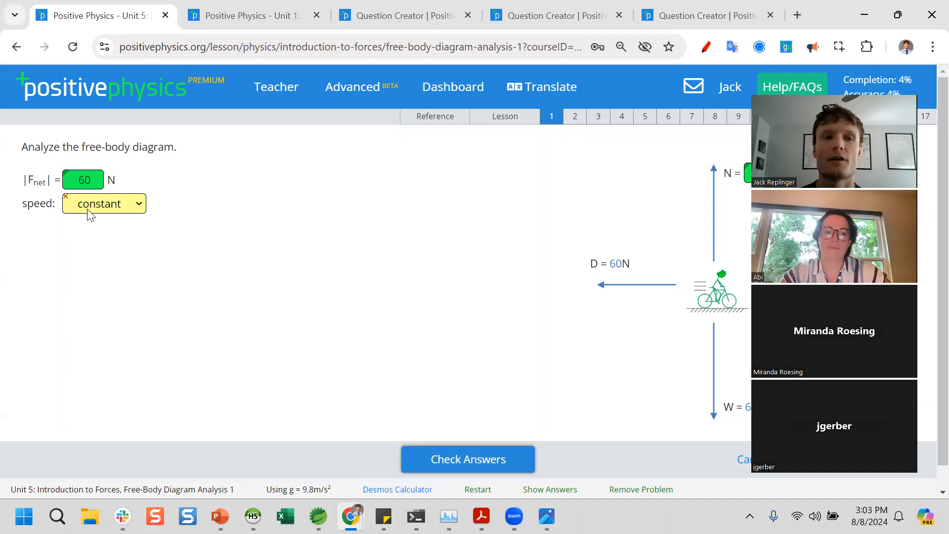
- Change the speed answer to "increasing" and check it
{"action": "left_click", "coordinate": [87, 207]}
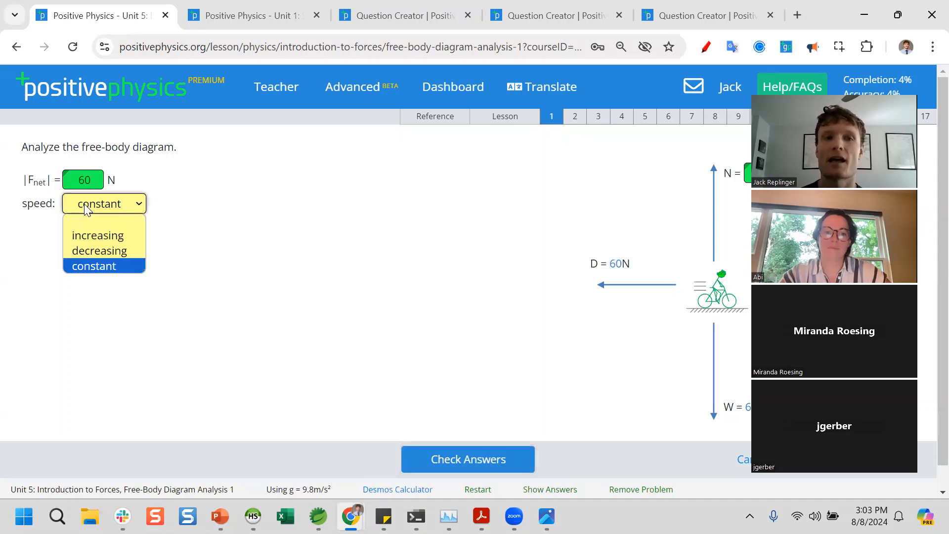
{"action": "left_click", "coordinate": [97, 236]}
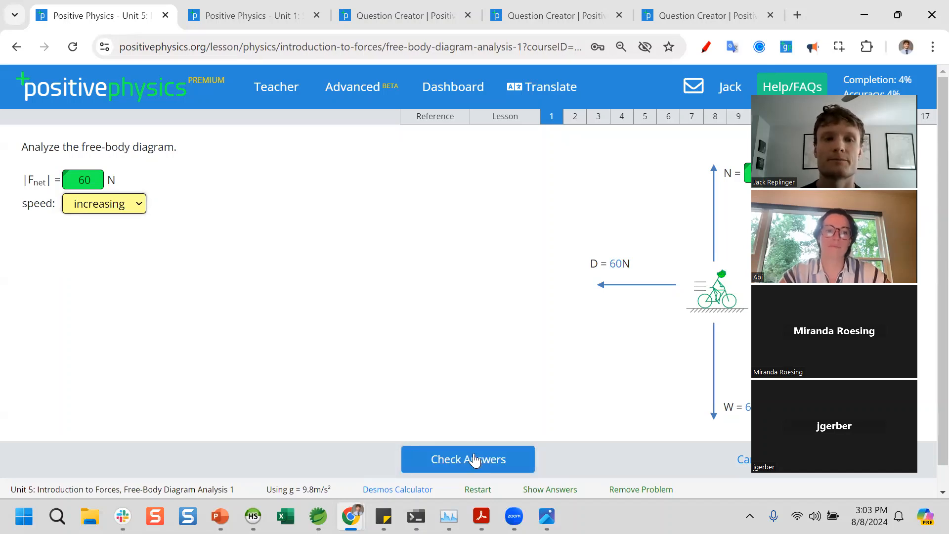
{"action": "left_click", "coordinate": [473, 459]}
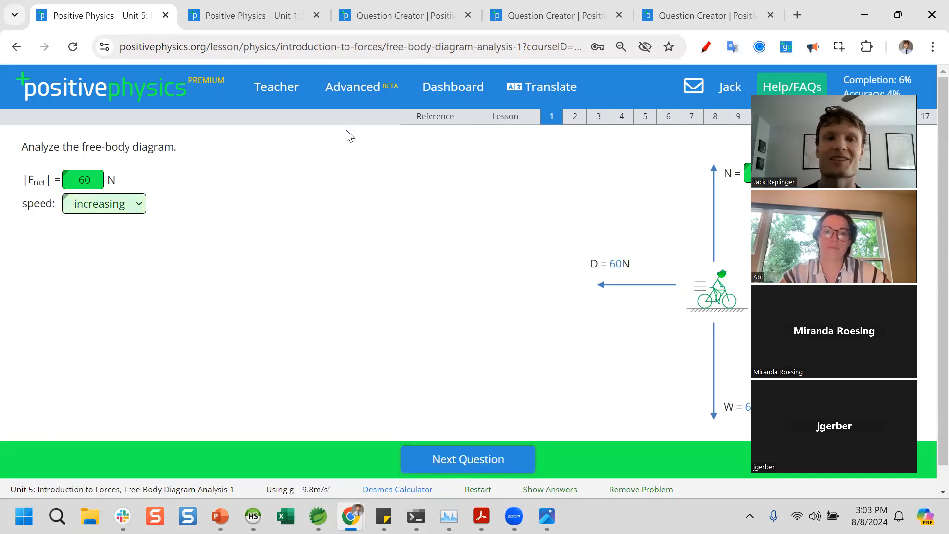
- In the Sample Skill three-car race question, set Car C's final speed to 16 m/s and run the simulation
{"action": "left_click", "coordinate": [241, 19]}
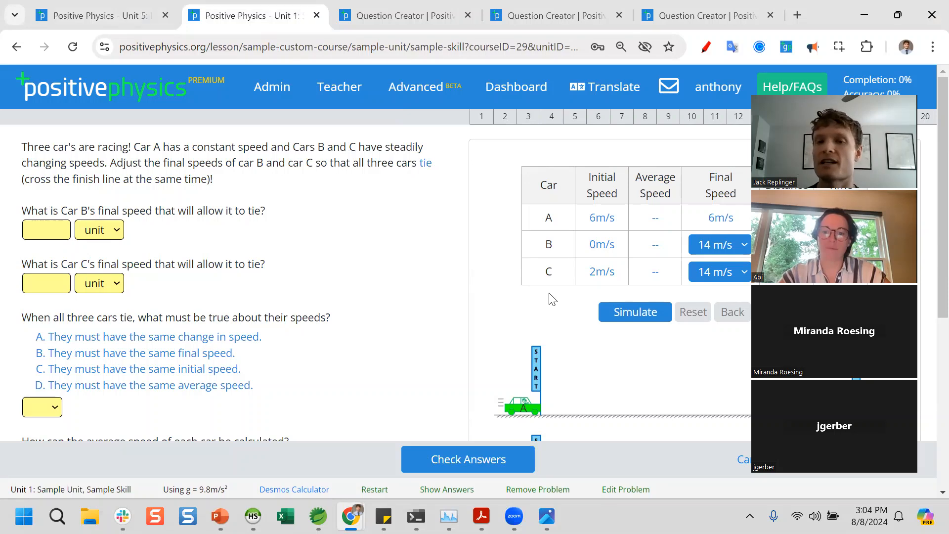
{"action": "scroll", "coordinate": [551, 299], "scroll_direction": "down", "scroll_amount": 1}
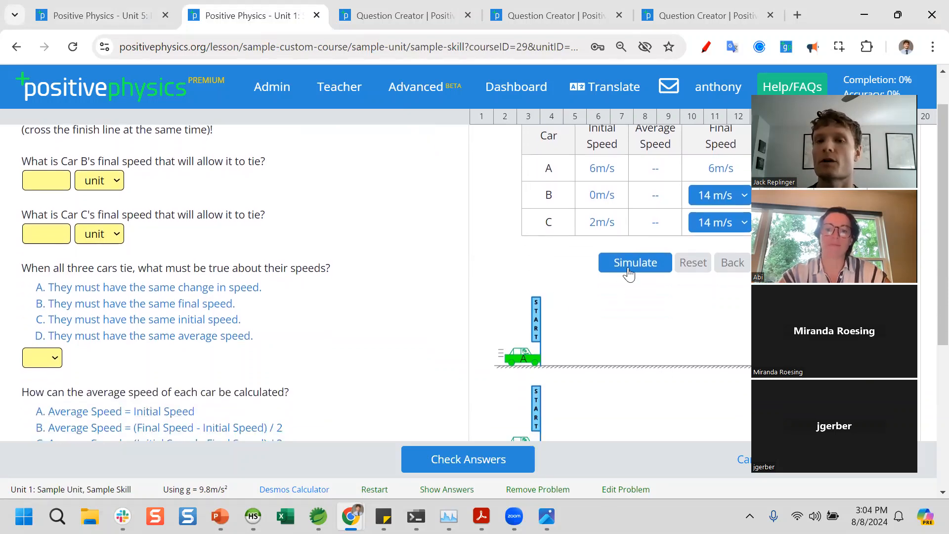
{"action": "left_click", "coordinate": [723, 221]}
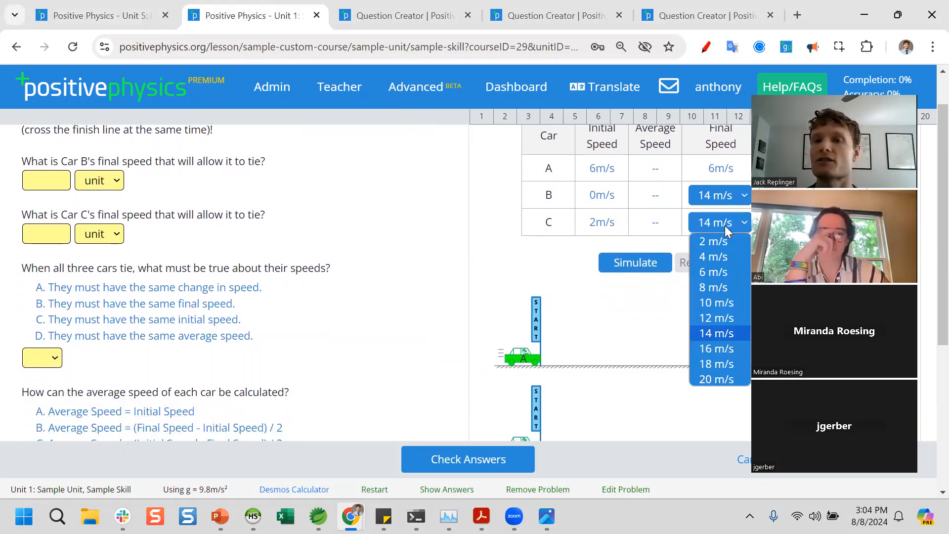
{"action": "left_click", "coordinate": [722, 348]}
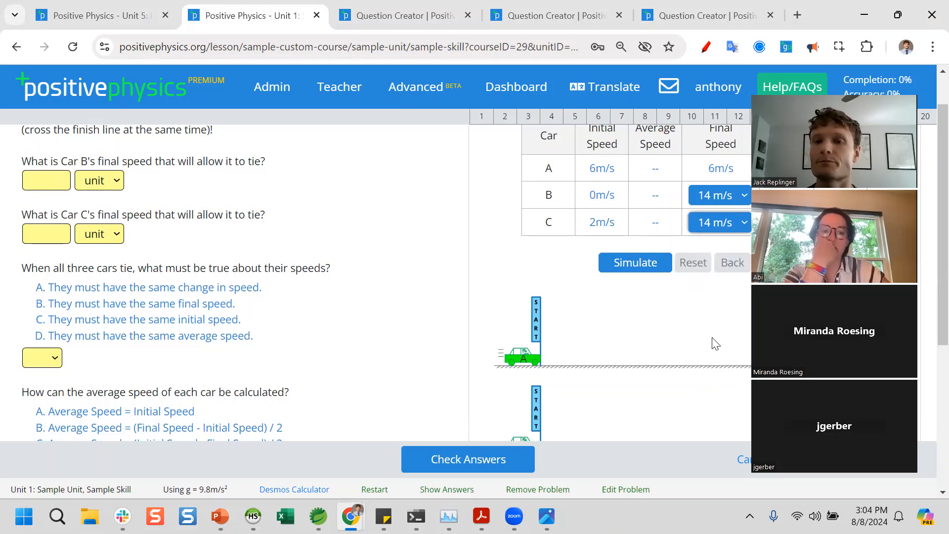
{"action": "left_click", "coordinate": [647, 264]}
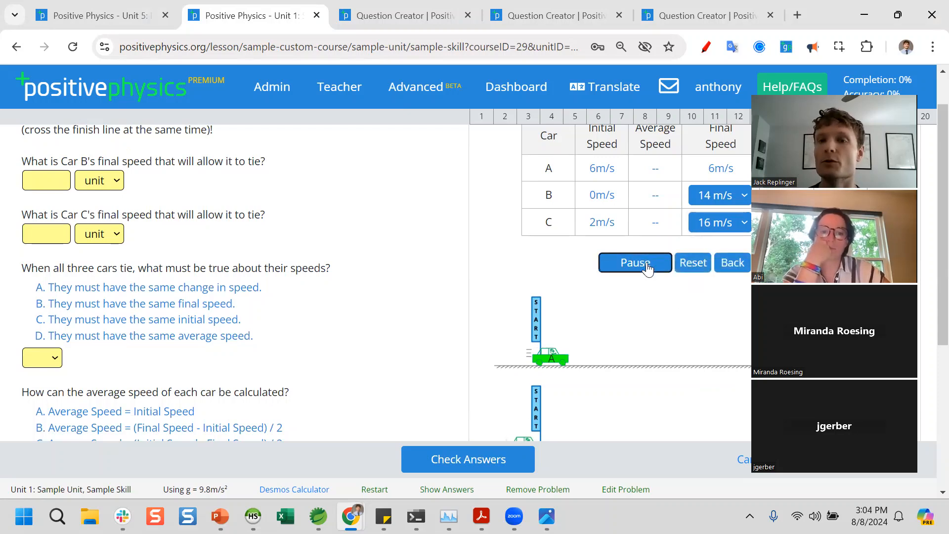
{"action": "scroll", "coordinate": [645, 258], "scroll_direction": "down", "scroll_amount": 1}
{"action": "scroll", "coordinate": [648, 227], "scroll_direction": "up", "scroll_amount": 1}
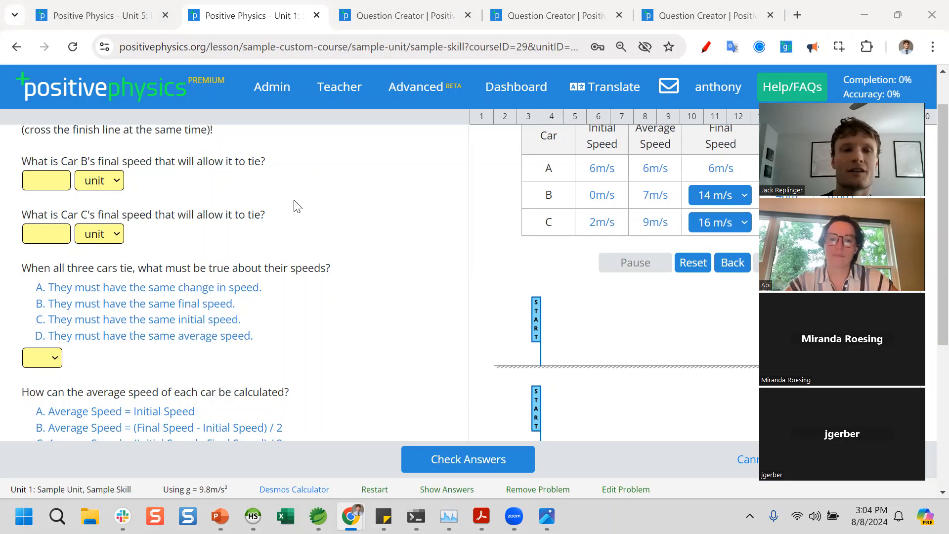
- Switch to the demo-simple question in the Question Creator and view the Advanced options for creating questions and lessons
{"action": "left_click", "coordinate": [378, 17]}
{"action": "scroll", "coordinate": [474, 243], "scroll_direction": "down", "scroll_amount": 2}
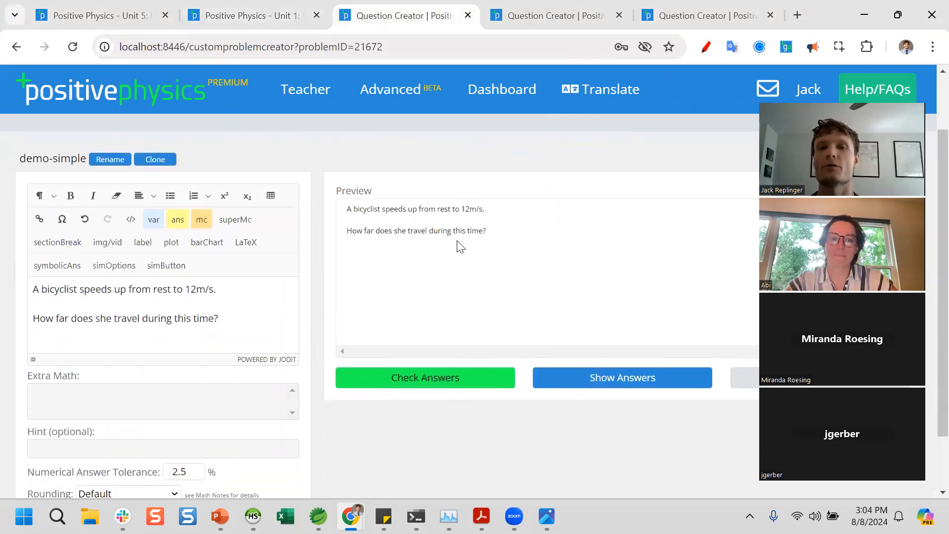
{"action": "scroll", "coordinate": [475, 248], "scroll_direction": "up", "scroll_amount": 2}
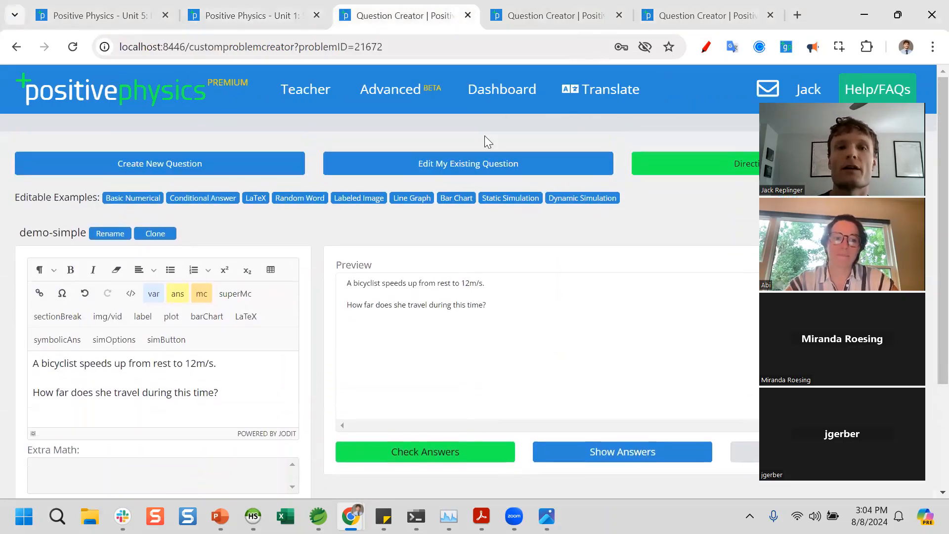
{"action": "left_click", "coordinate": [416, 97]}
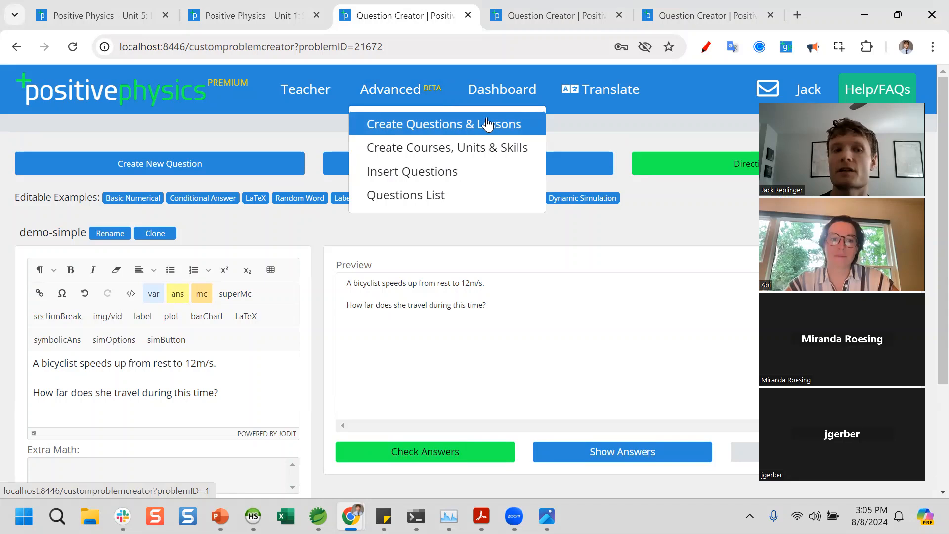
- Highlight the speed value 12 in the first sentence of the demo-simple question text
{"action": "left_click", "coordinate": [175, 377]}
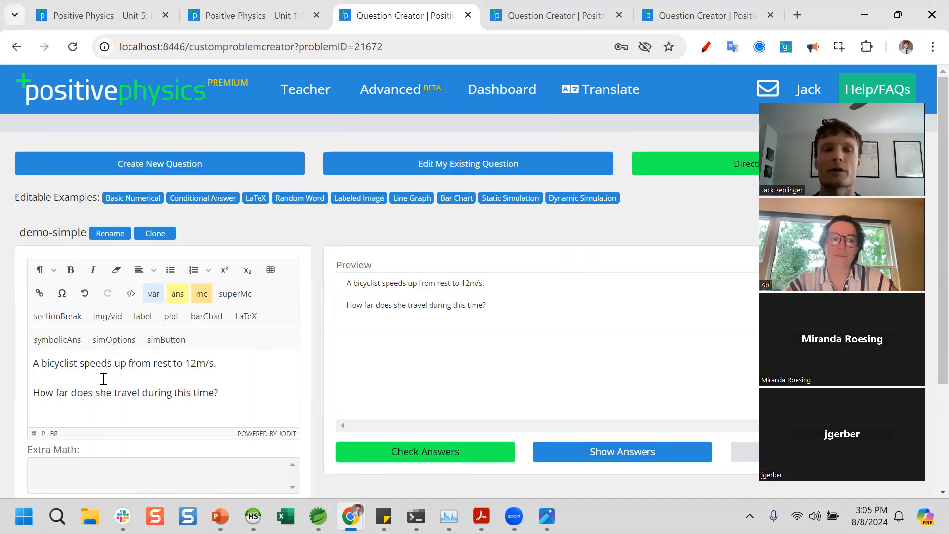
{"action": "scroll", "coordinate": [187, 195], "scroll_direction": "down", "scroll_amount": 1}
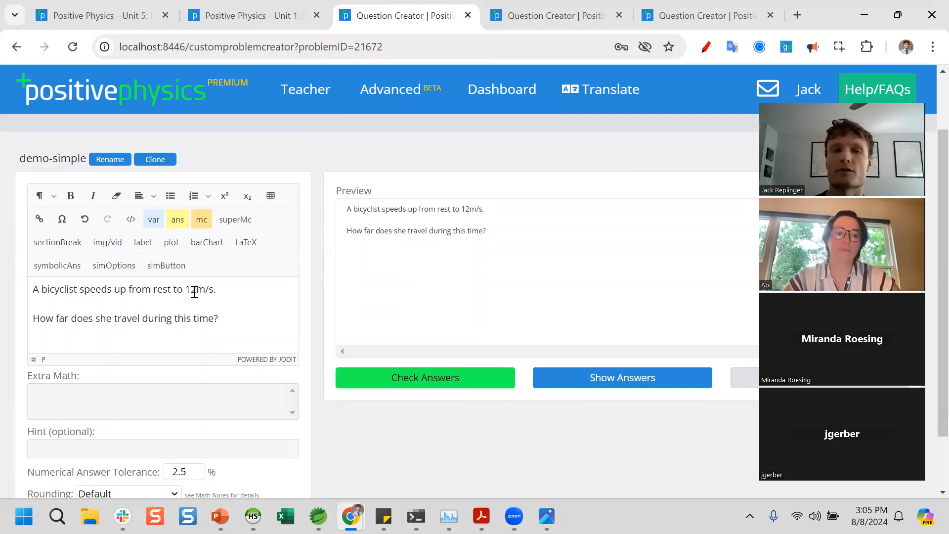
{"action": "left_click_drag", "start_coordinate": [195, 291], "coordinate": [187, 290]}
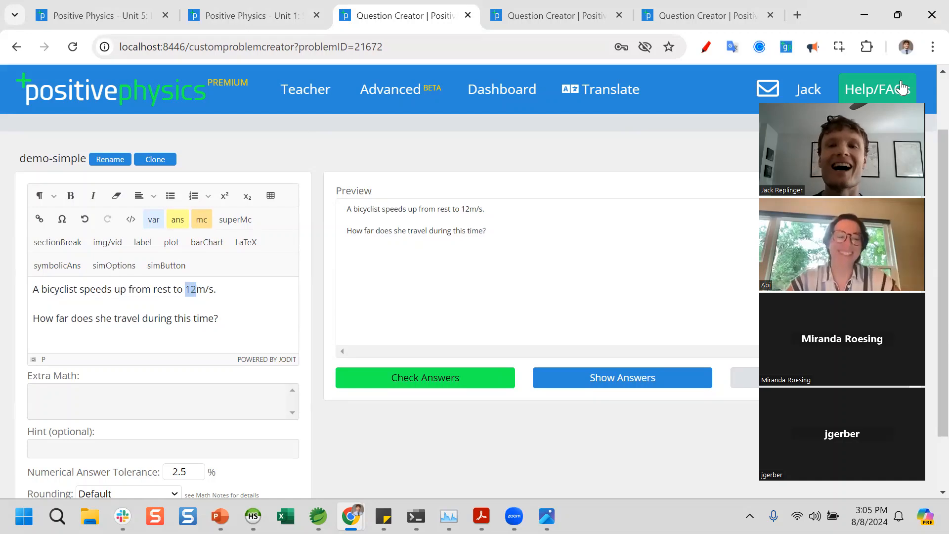
- Open the Directions & Notation page and skim its math notes, notation table, symbols and simulation settings
{"action": "scroll", "coordinate": [722, 115], "scroll_direction": "up", "scroll_amount": 2}
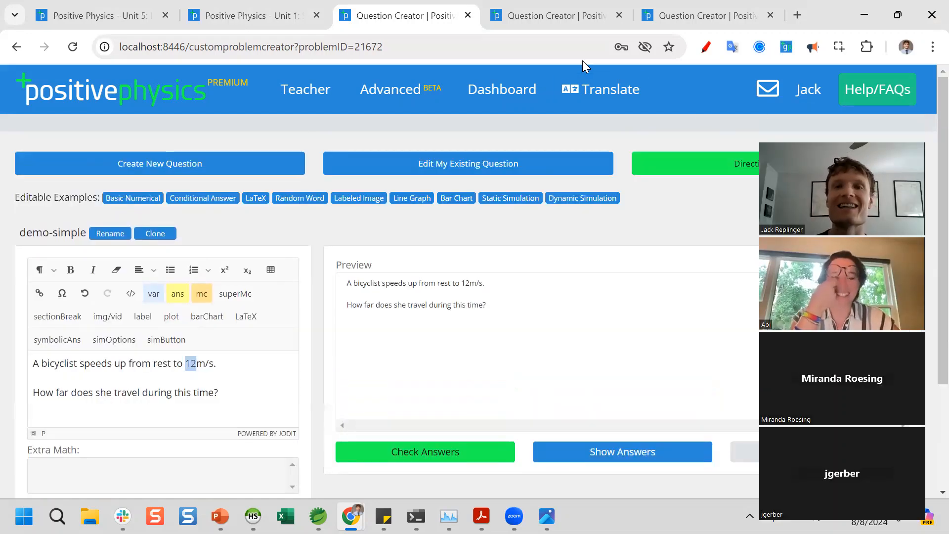
{"action": "left_click", "coordinate": [708, 173]}
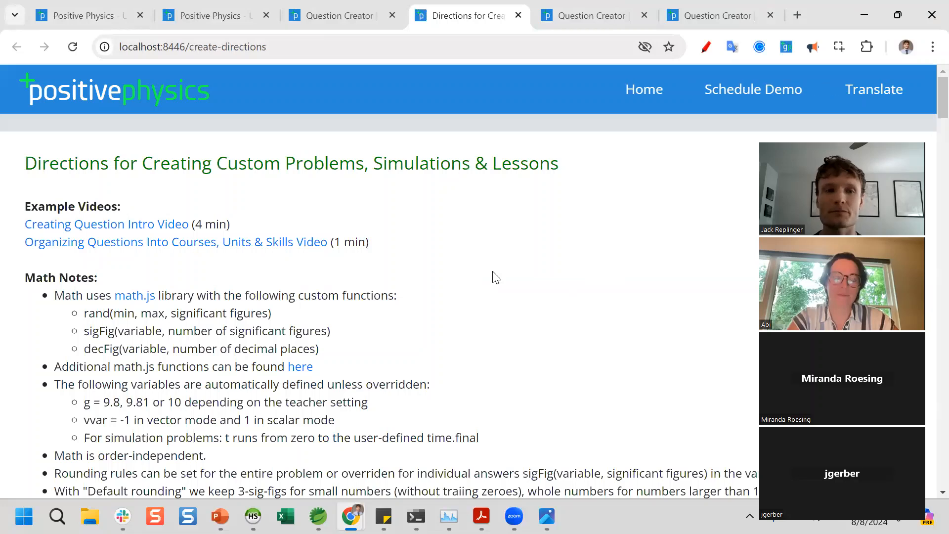
{"action": "scroll", "coordinate": [465, 292], "scroll_direction": "down", "scroll_amount": 2}
{"action": "scroll", "coordinate": [426, 296], "scroll_direction": "down", "scroll_amount": 10}
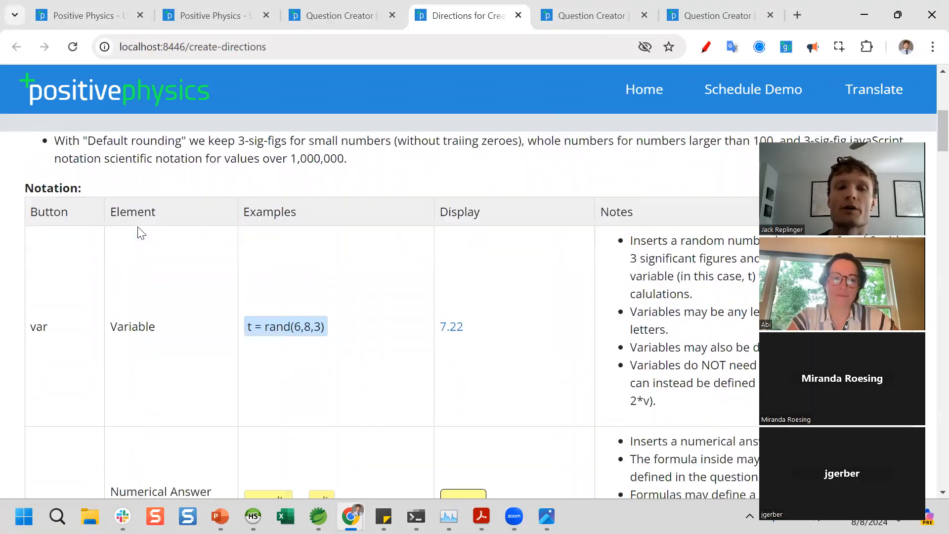
{"action": "scroll", "coordinate": [419, 266], "scroll_direction": "down", "scroll_amount": 13}
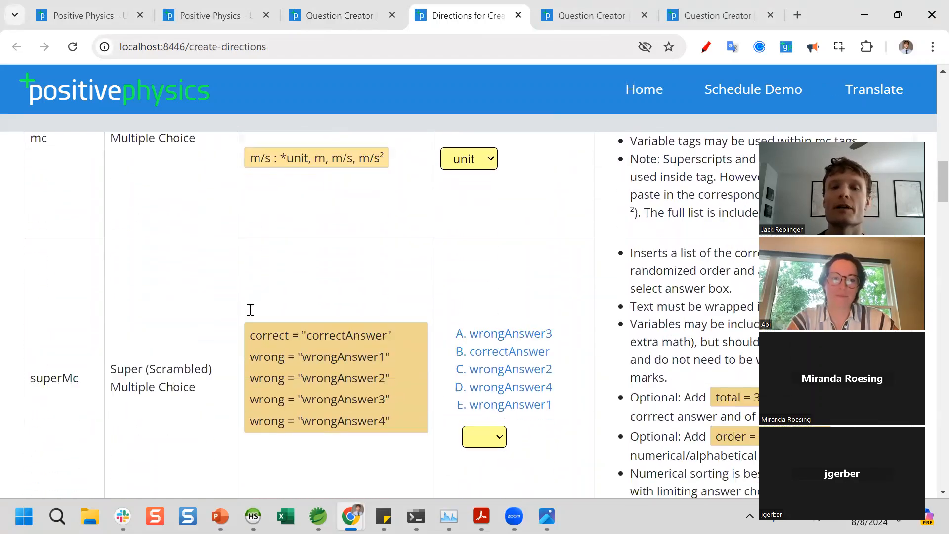
{"action": "scroll", "coordinate": [229, 383], "scroll_direction": "down", "scroll_amount": 20}
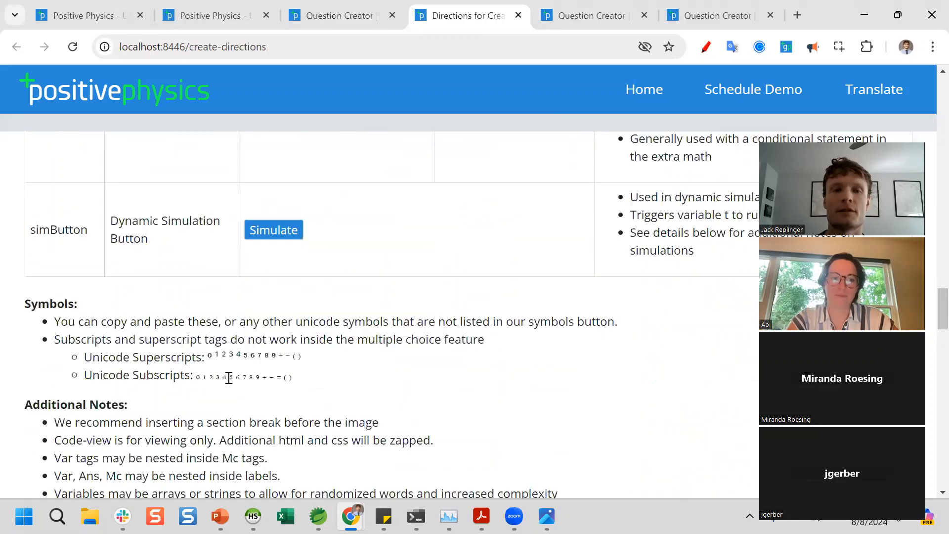
{"action": "scroll", "coordinate": [228, 383], "scroll_direction": "down", "scroll_amount": 18}
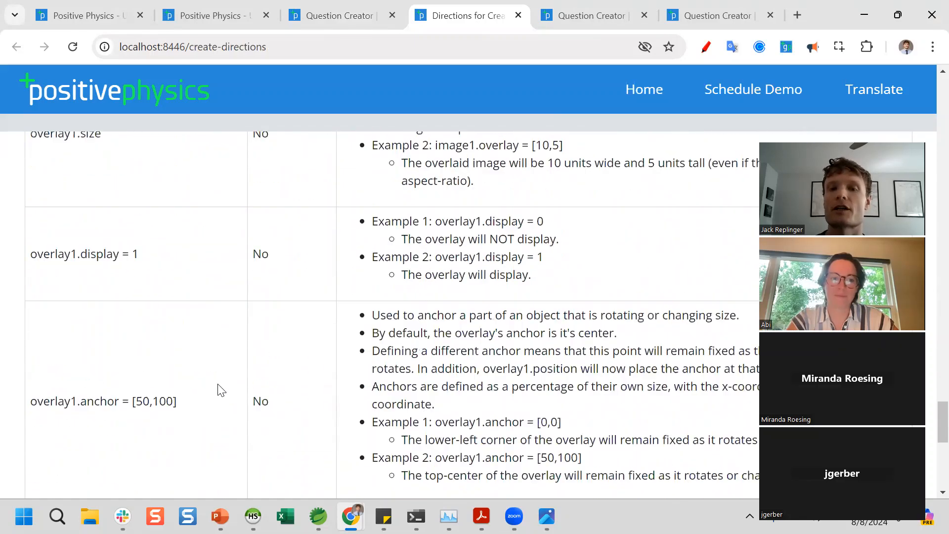
{"action": "scroll", "coordinate": [319, 403], "scroll_direction": "up", "scroll_amount": 20}
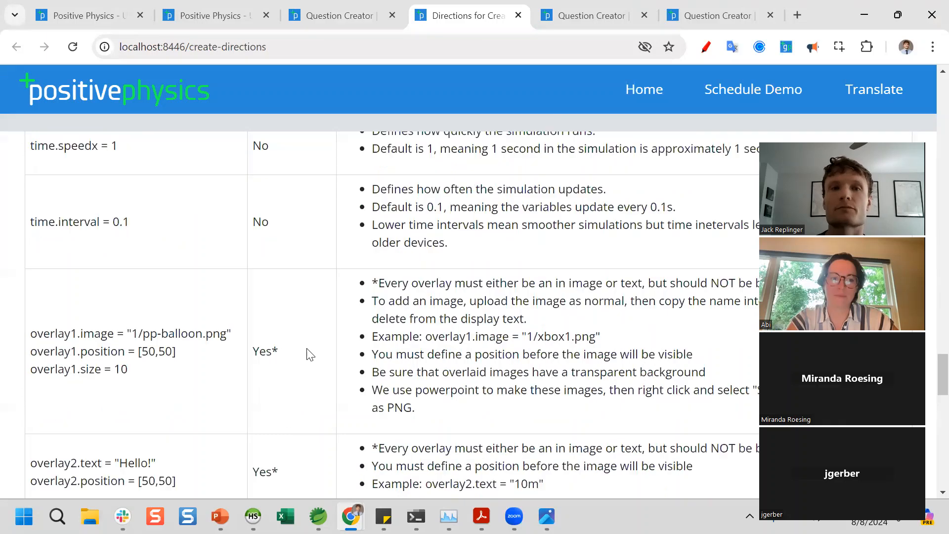
{"action": "scroll", "coordinate": [318, 321], "scroll_direction": "up", "scroll_amount": 20}
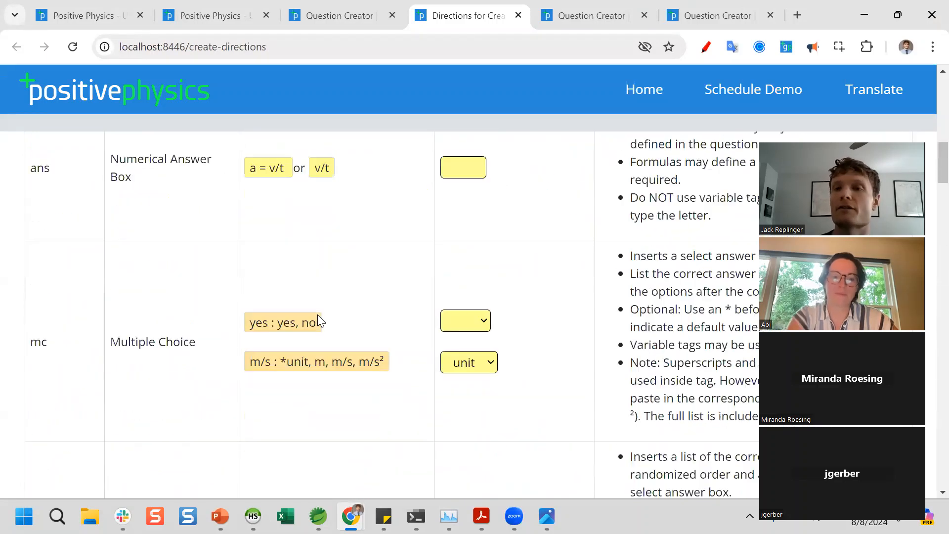
- Return to the demo-simple question, open the Basic Numerical editable example to examine its setup, and close it
{"action": "left_click", "coordinate": [341, 15]}
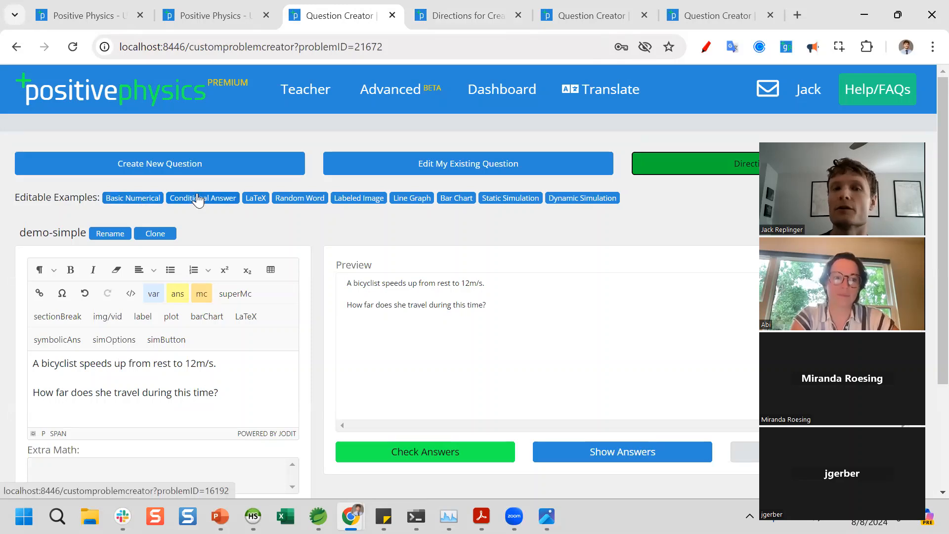
{"action": "left_click", "coordinate": [153, 199]}
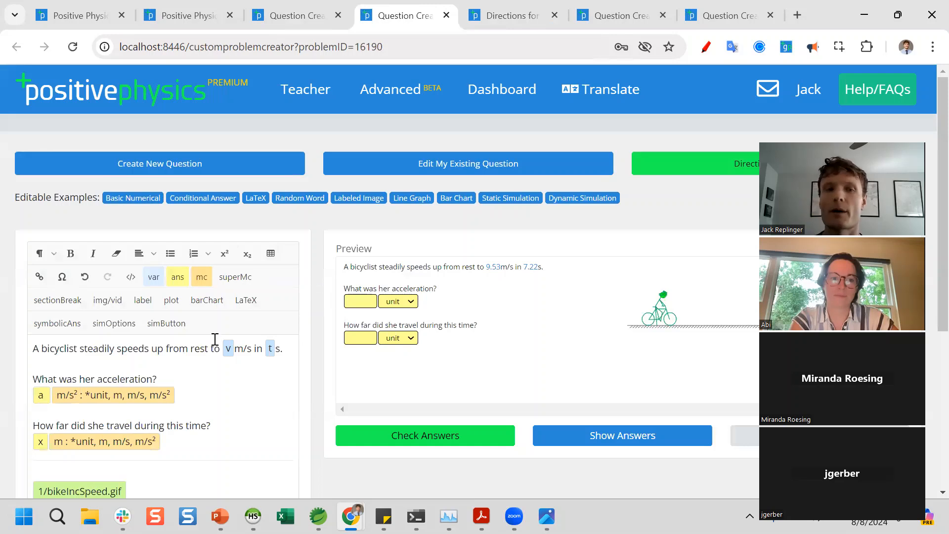
{"action": "left_click", "coordinate": [447, 17]}
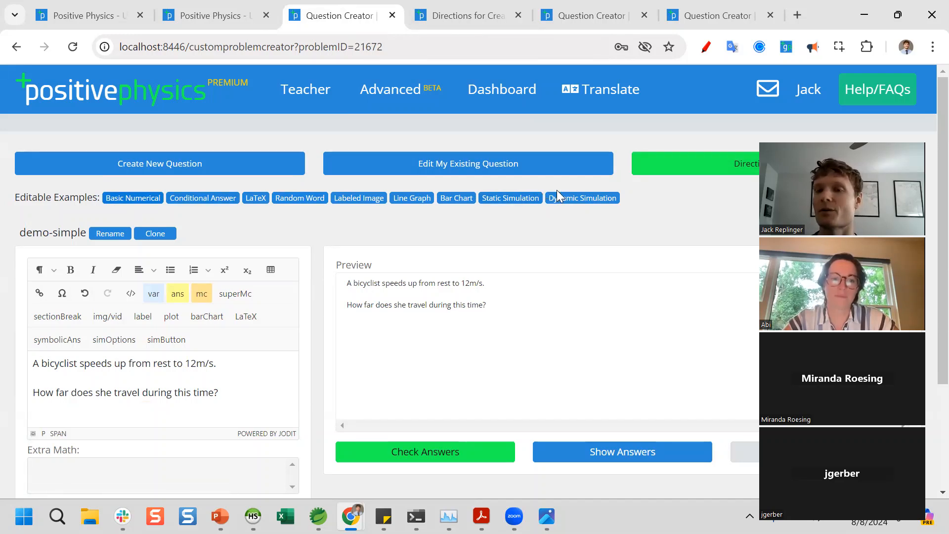
- Replace the speed 12 in the first sentence with a variable element named vf
{"action": "scroll", "coordinate": [529, 248], "scroll_direction": "down", "scroll_amount": 1}
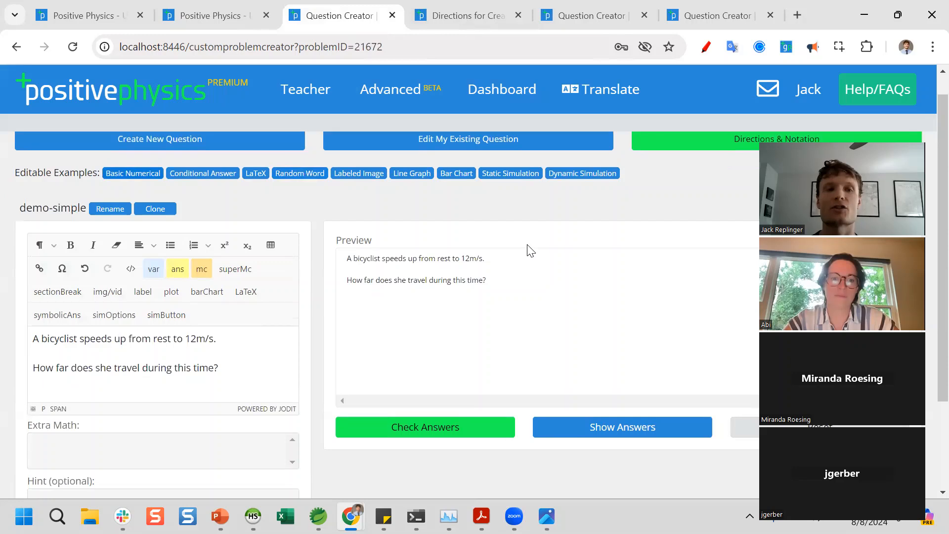
{"action": "scroll", "coordinate": [530, 247], "scroll_direction": "down", "scroll_amount": 1}
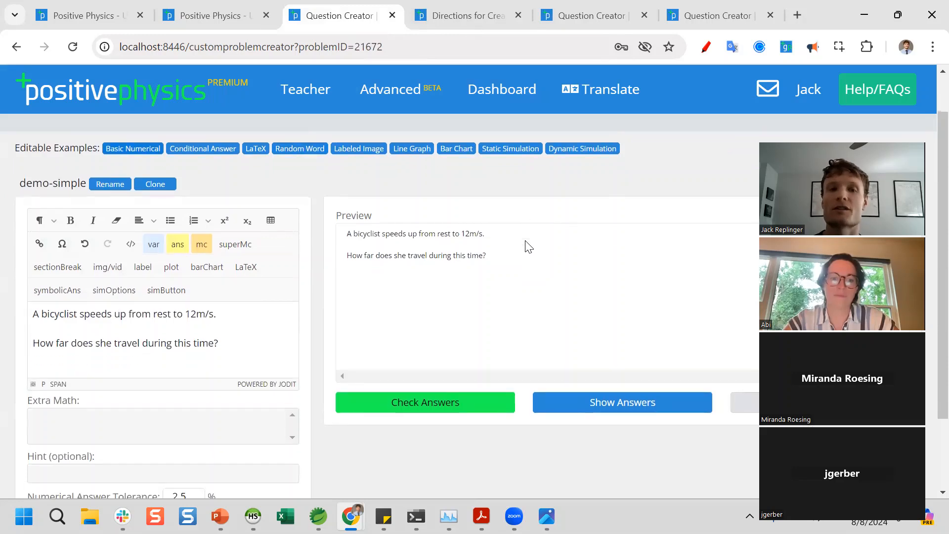
{"action": "left_click_drag", "start_coordinate": [197, 317], "coordinate": [185, 316]}
{"action": "key", "text": "Left"}
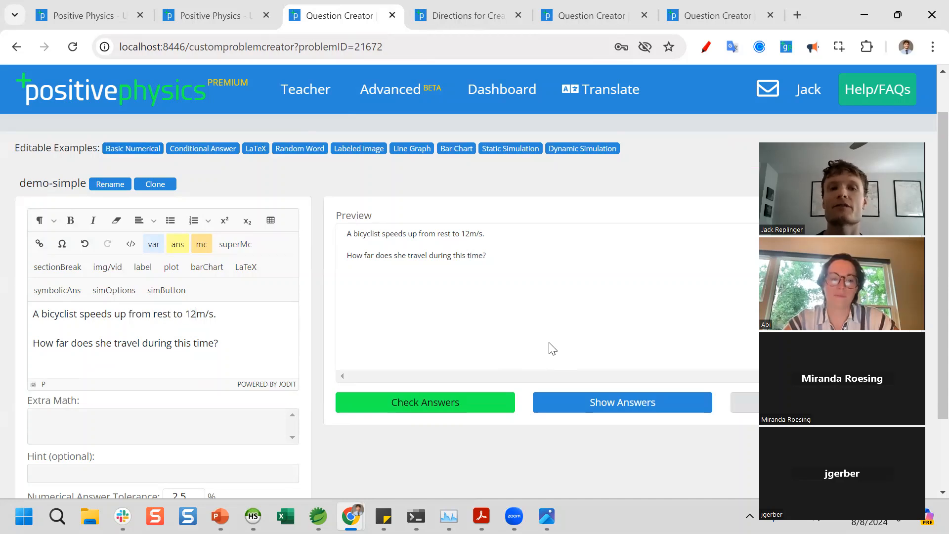
{"action": "key", "text": "BackSpace"}
{"action": "key", "text": "BackSpace"}
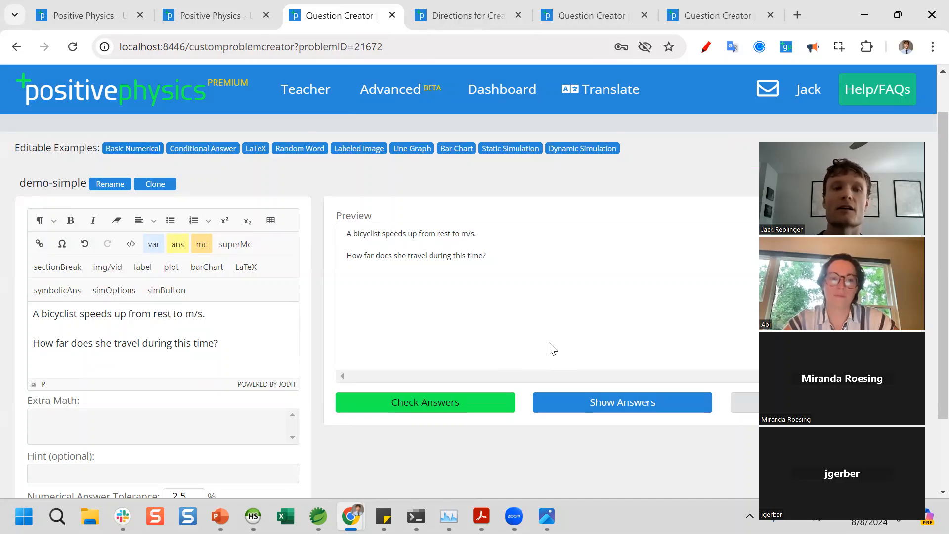
{"action": "left_click", "coordinate": [156, 247]}
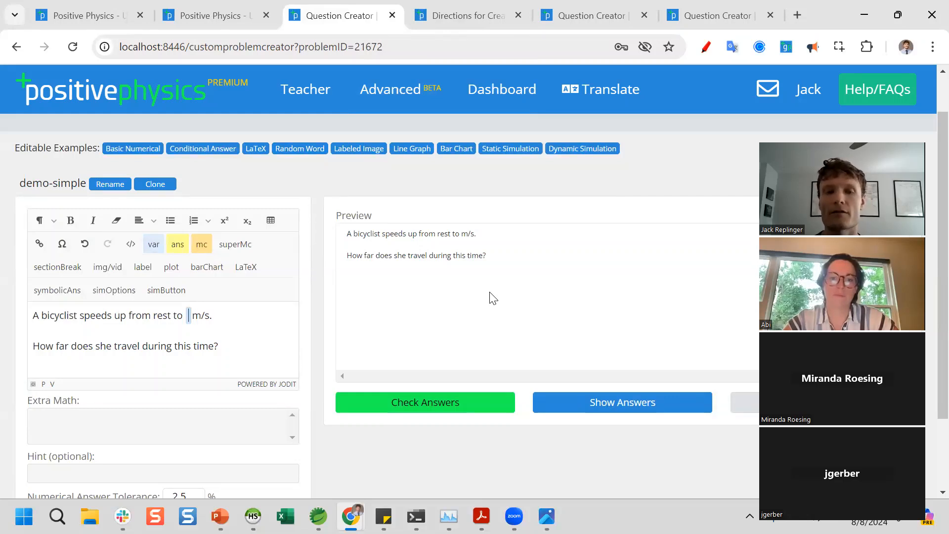
{"action": "type", "text": "vf"}
- Start the vf definition in Extra Math and look up the rand(6,8,3) variable example in the directions' notation table
{"action": "left_click", "coordinate": [113, 425]}
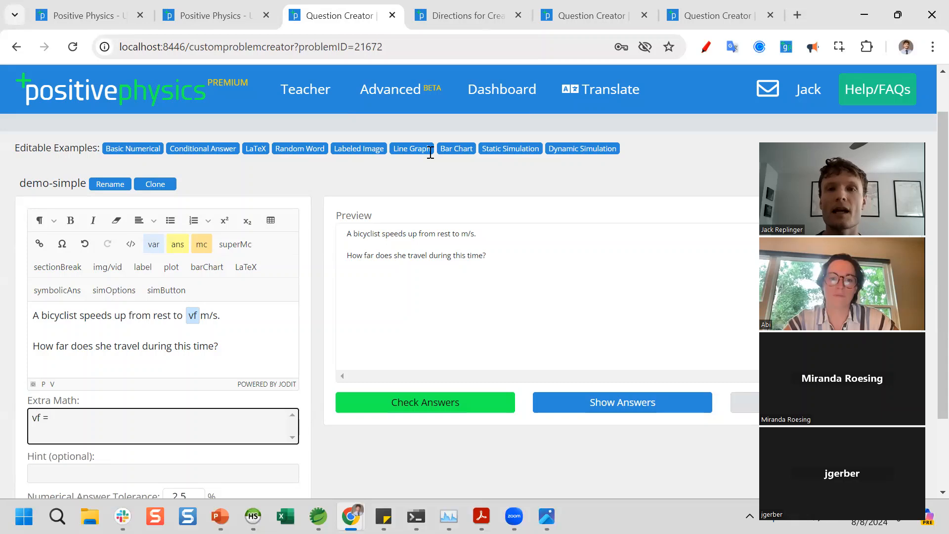
{"action": "key", "text": "ctrl+Tab"}
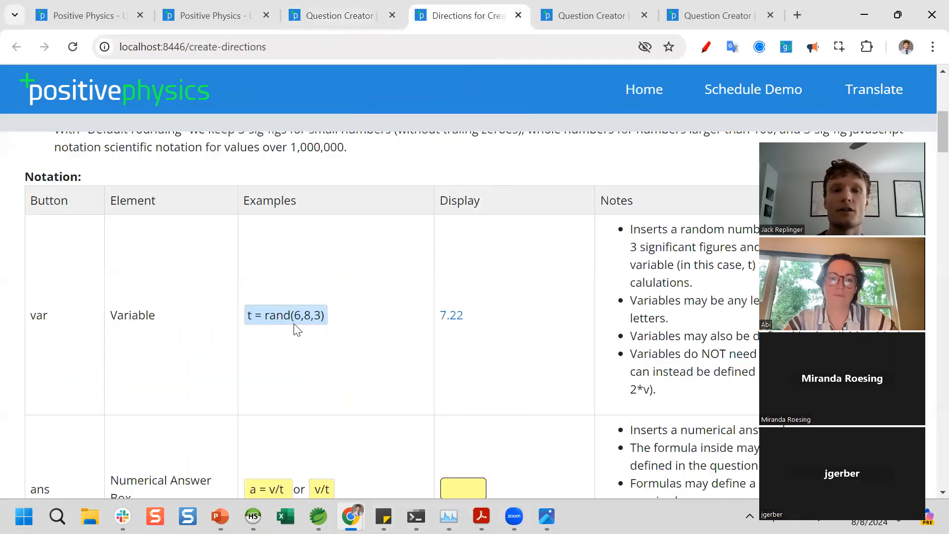
{"action": "left_click_drag", "start_coordinate": [268, 317], "coordinate": [321, 316]}
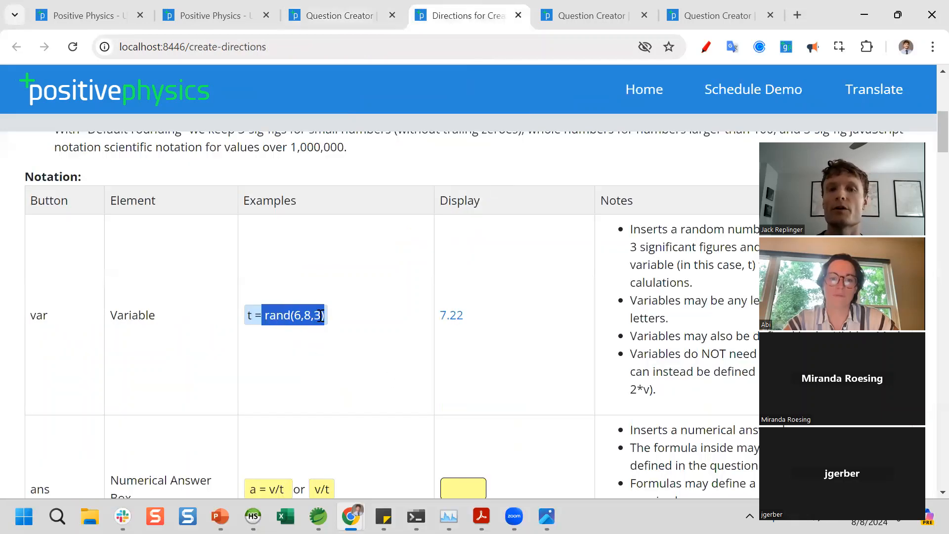
{"action": "left_click", "coordinate": [266, 322]}
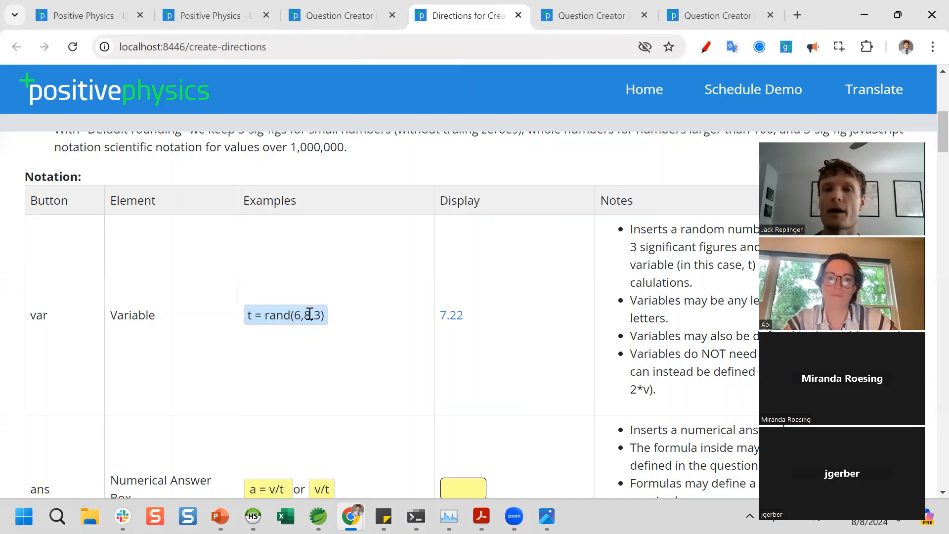
{"action": "left_click", "coordinate": [341, 15]}
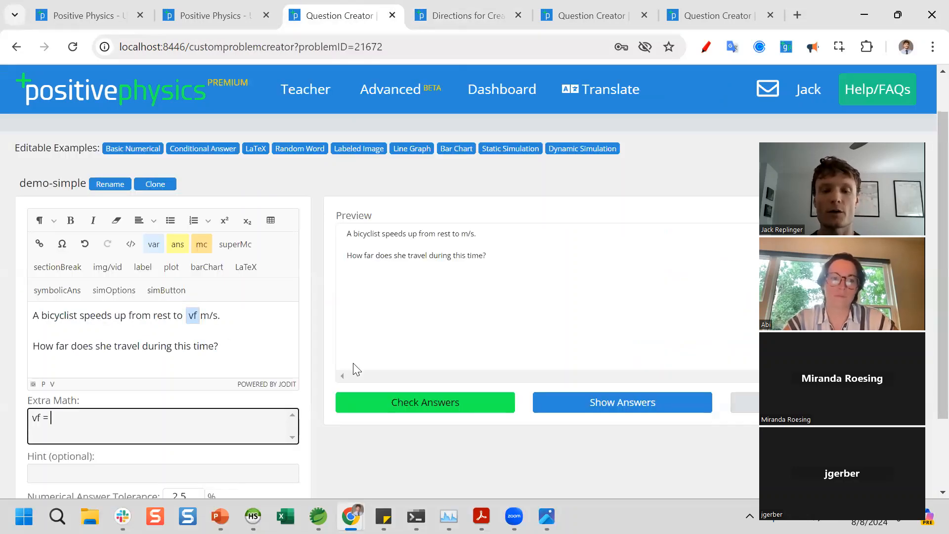
- Complete the vf definition as rand(6,10,3) and regenerate the random speed in the preview
{"action": "type", "text": "rand("}
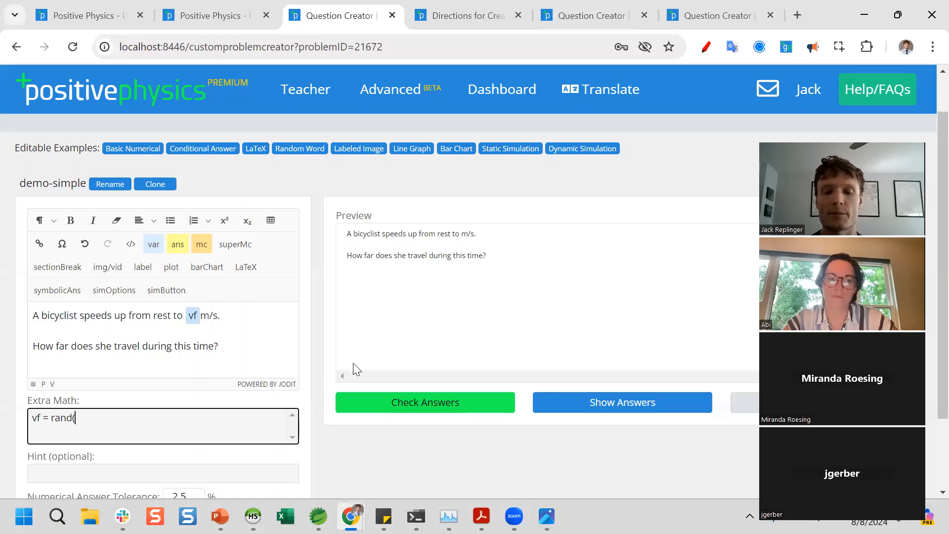
{"action": "type", "text": "6,10,"}
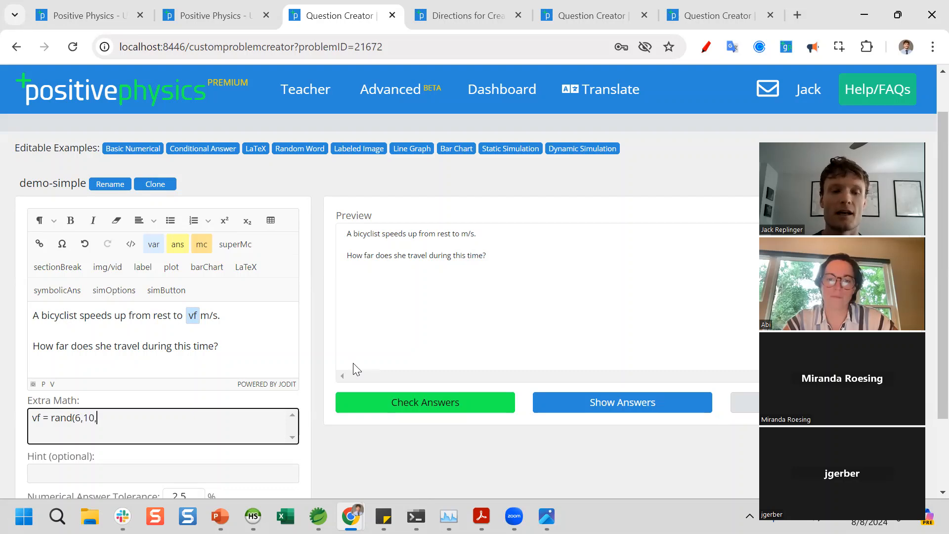
{"action": "type", "text": "3)"}
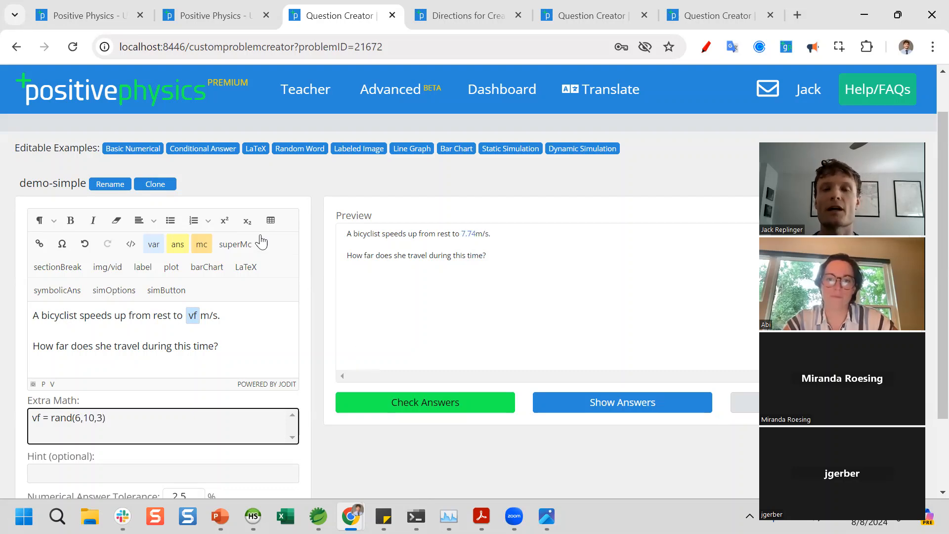
{"action": "left_click_drag", "start_coordinate": [476, 234], "coordinate": [460, 234]}
{"action": "left_click", "coordinate": [750, 405]}
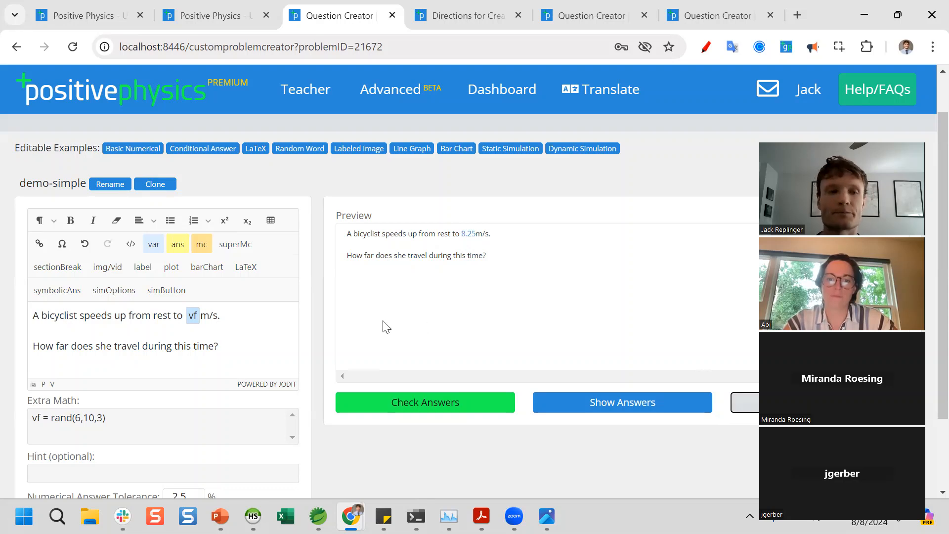
- Insert an empty numerical answer box on a new line below the question about distance travelled
{"action": "scroll", "coordinate": [196, 324], "scroll_direction": "down", "scroll_amount": 1}
{"action": "left_click", "coordinate": [224, 299]}
{"action": "key", "text": "Return"}
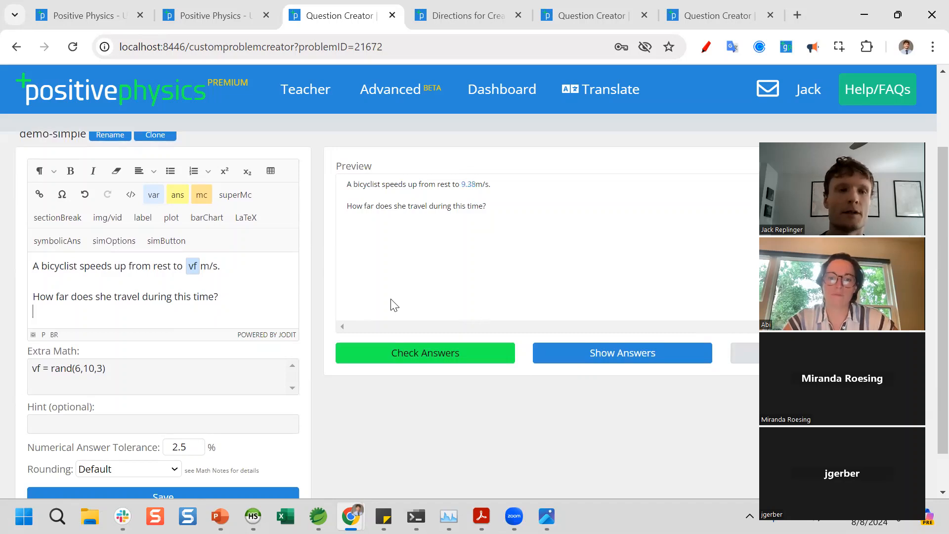
{"action": "left_click", "coordinate": [179, 196]}
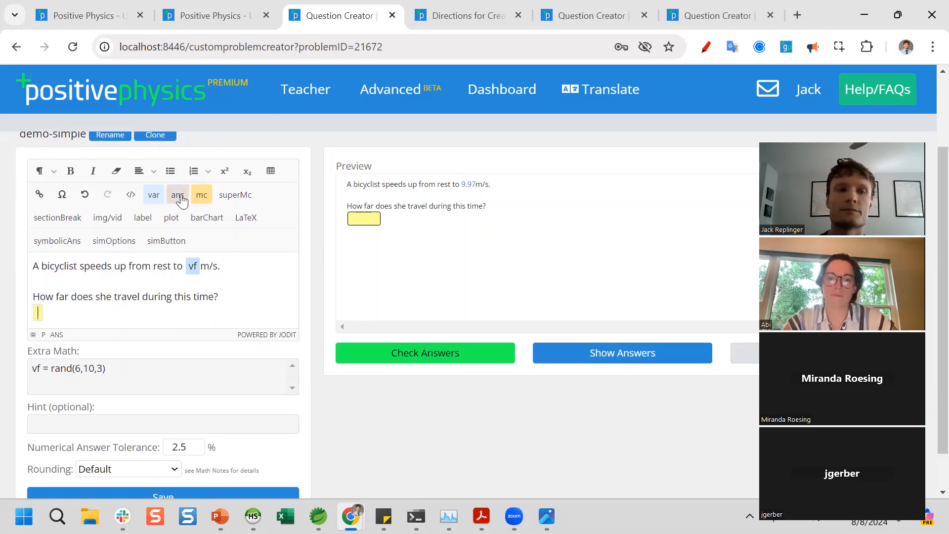
- Extend the first sentence with "during a t s time interval.", making t a variable element
{"action": "left_click", "coordinate": [222, 266]}
{"action": "key", "text": "BackSpace"}
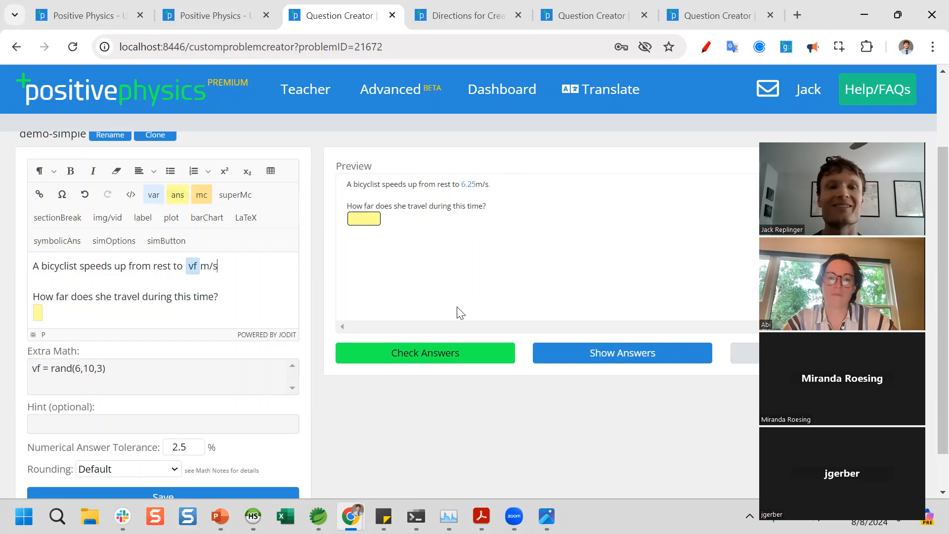
{"action": "type", "text": "during a"}
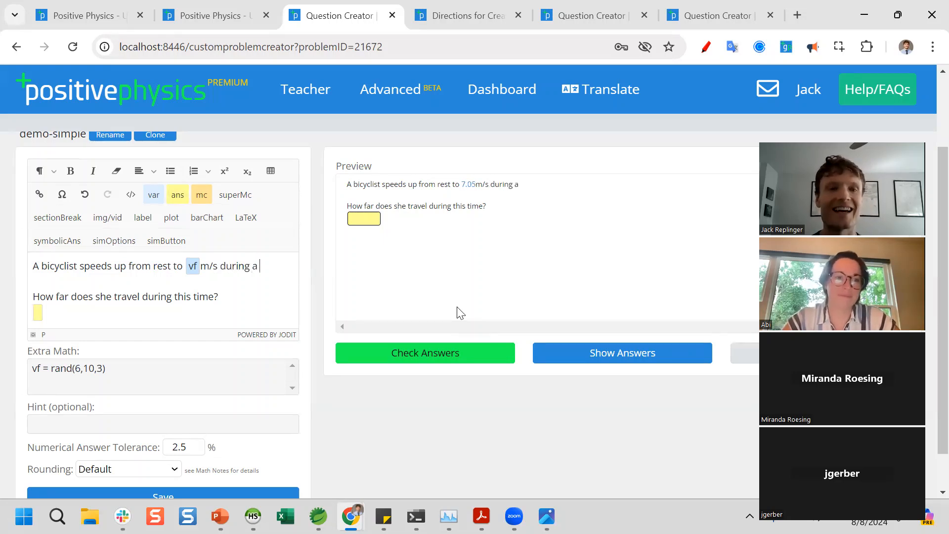
{"action": "left_click", "coordinate": [154, 195]}
{"action": "type", "text": "t"}
{"action": "key", "text": "Right"}
{"action": "type", "text": "s"}
{"action": "type", "text": " ti"}
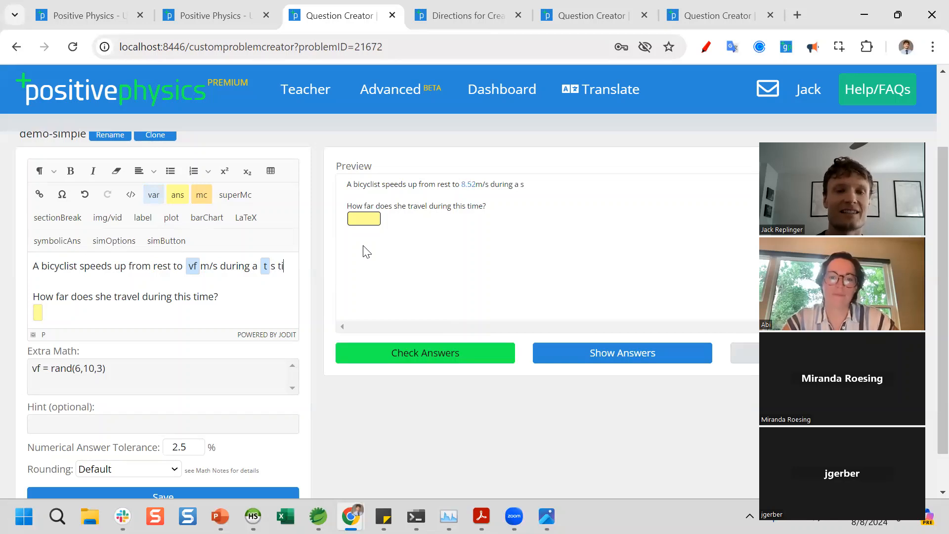
{"action": "type", "text": "me in"}
{"action": "type", "text": "teral."}
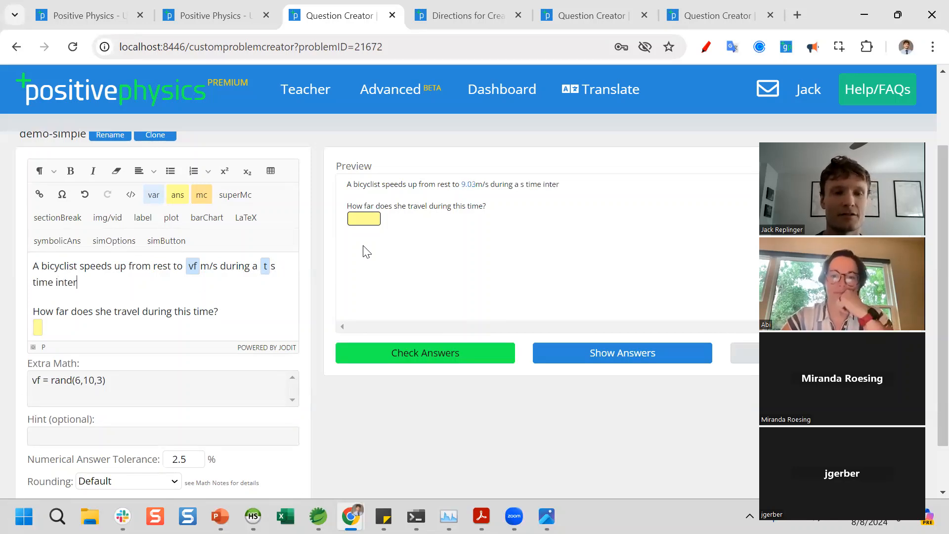
{"action": "key", "text": "BackSpace"}
{"action": "key", "text": "BackSpace"}
{"action": "key", "text": "BackSpace"}
{"action": "type", "text": "val."}
- Define the time variable as t = rand(3,5,3) on a new line in Extra Math
{"action": "left_click", "coordinate": [118, 383]}
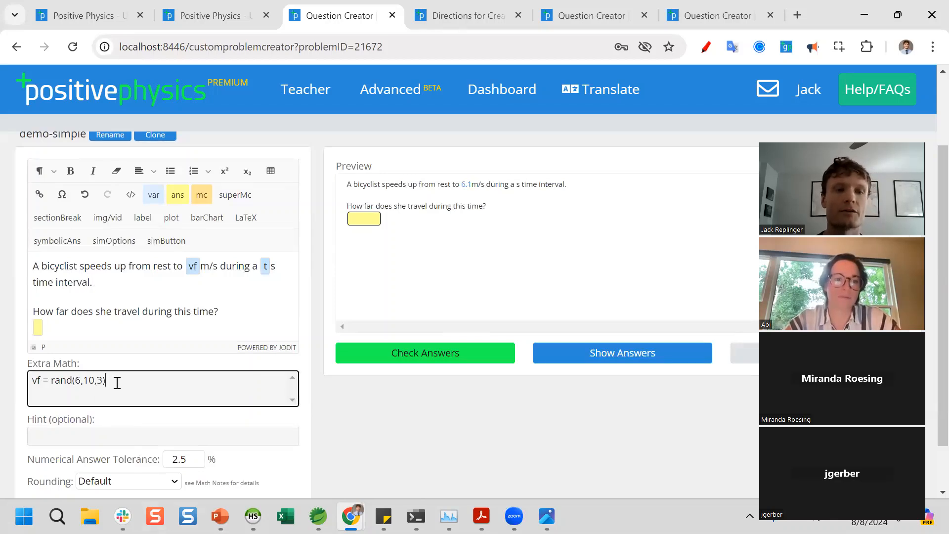
{"action": "key", "text": "Return"}
{"action": "type", "text": "t = rand"}
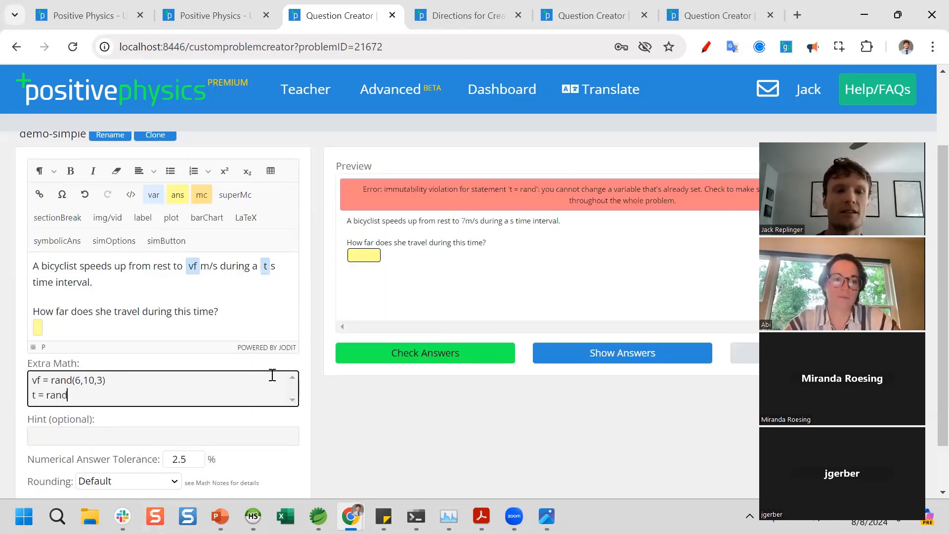
{"action": "type", "text": "(3,5,3)"}
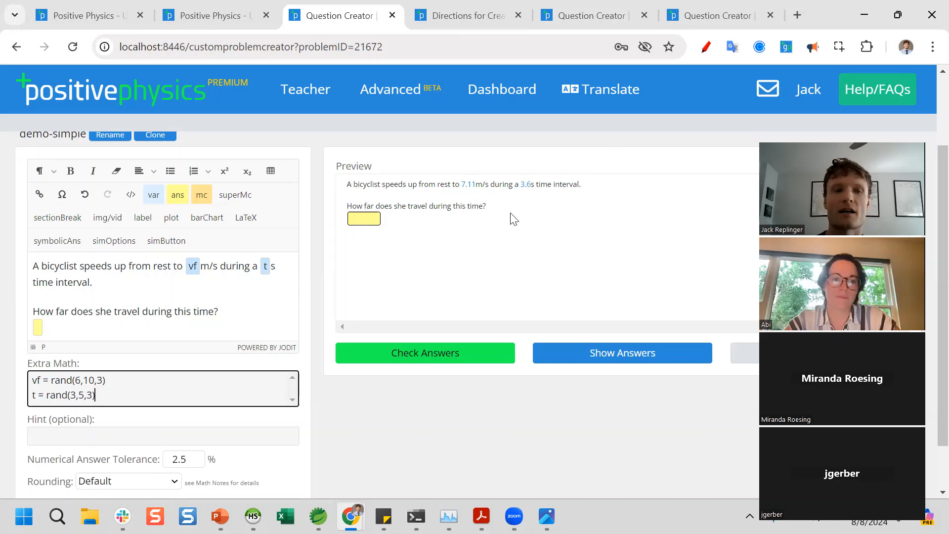
- Set the question's rounding to 3 Significant Figures
{"action": "scroll", "coordinate": [348, 279], "scroll_direction": "down", "scroll_amount": 1}
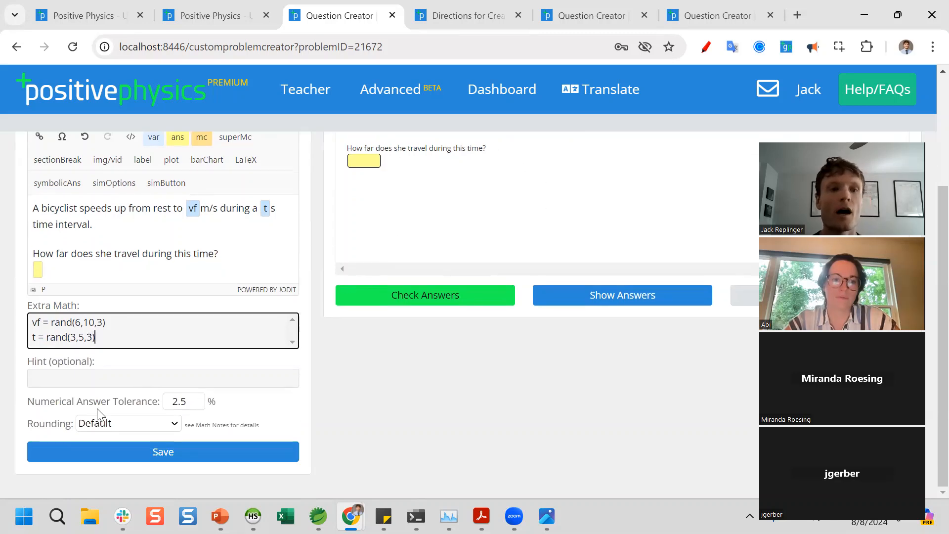
{"action": "scroll", "coordinate": [437, 253], "scroll_direction": "up", "scroll_amount": 1}
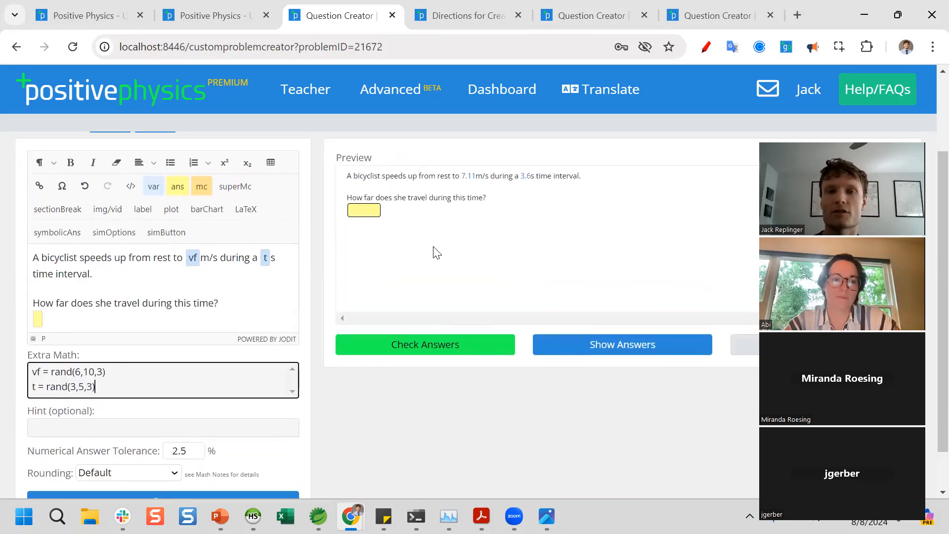
{"action": "scroll", "coordinate": [405, 287], "scroll_direction": "down", "scroll_amount": 1}
{"action": "left_click", "coordinate": [108, 447]}
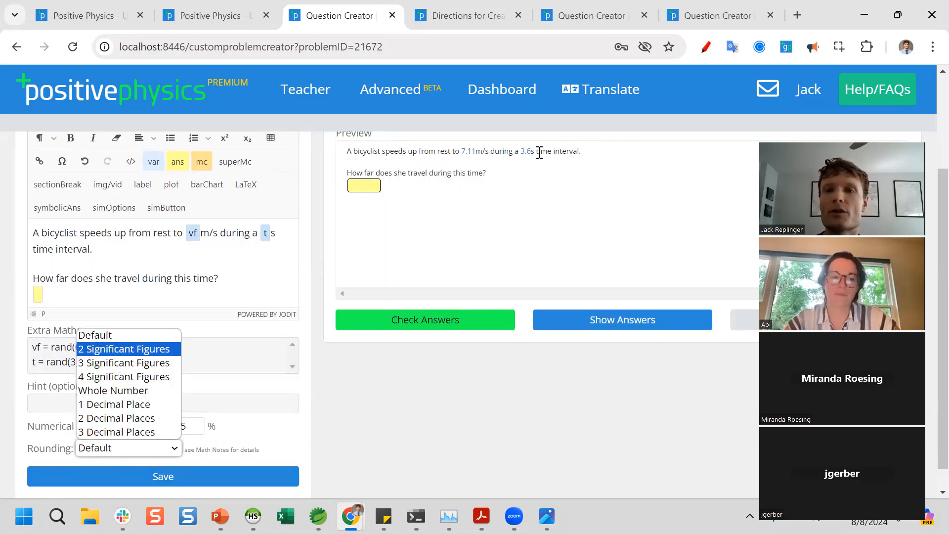
{"action": "left_click", "coordinate": [162, 363]}
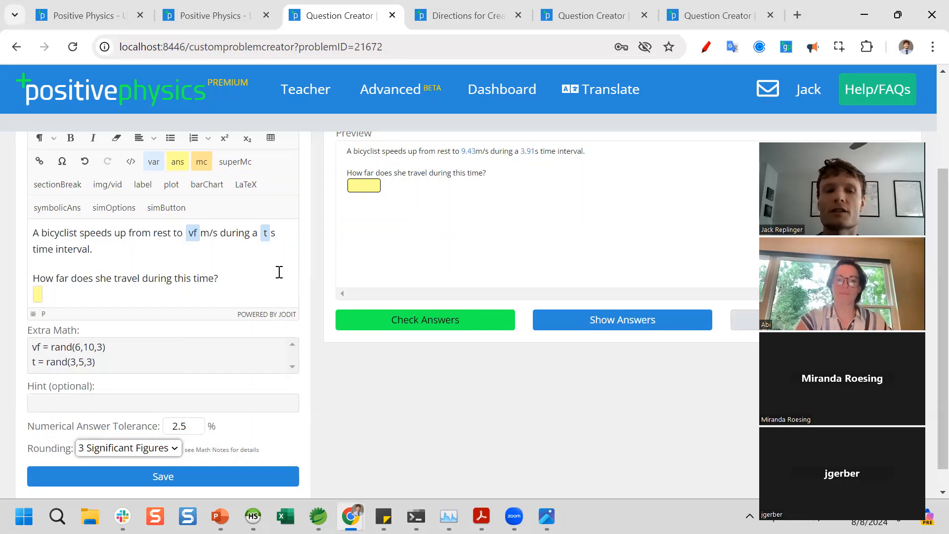
- Try the formula vf/2*t directly in the answer box and clear it again
{"action": "scroll", "coordinate": [188, 422], "scroll_direction": "down", "scroll_amount": 1}
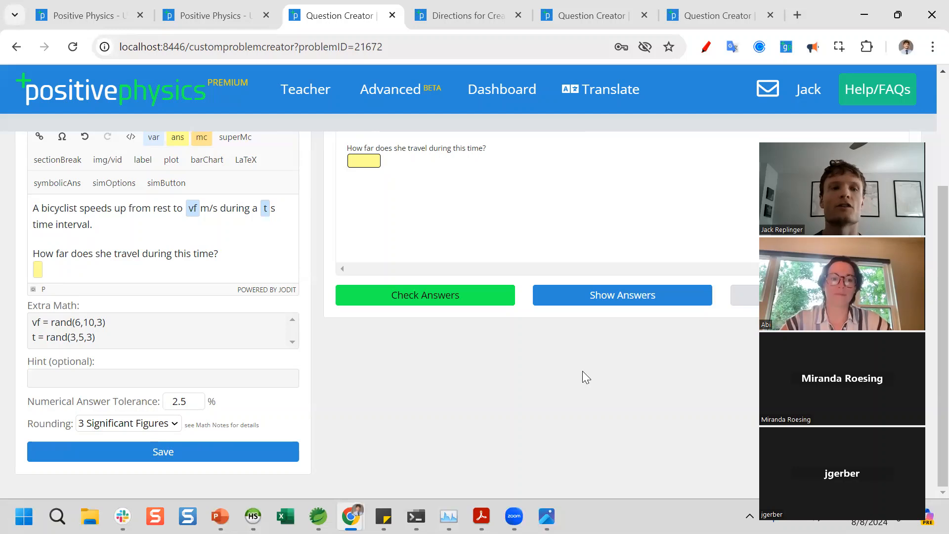
{"action": "key", "text": "Left"}
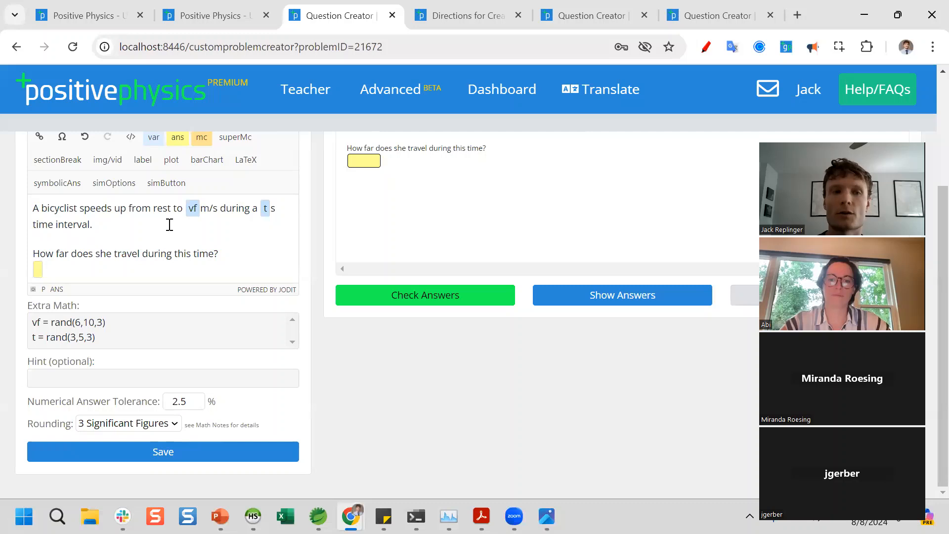
{"action": "type", "text": "vf/2*"}
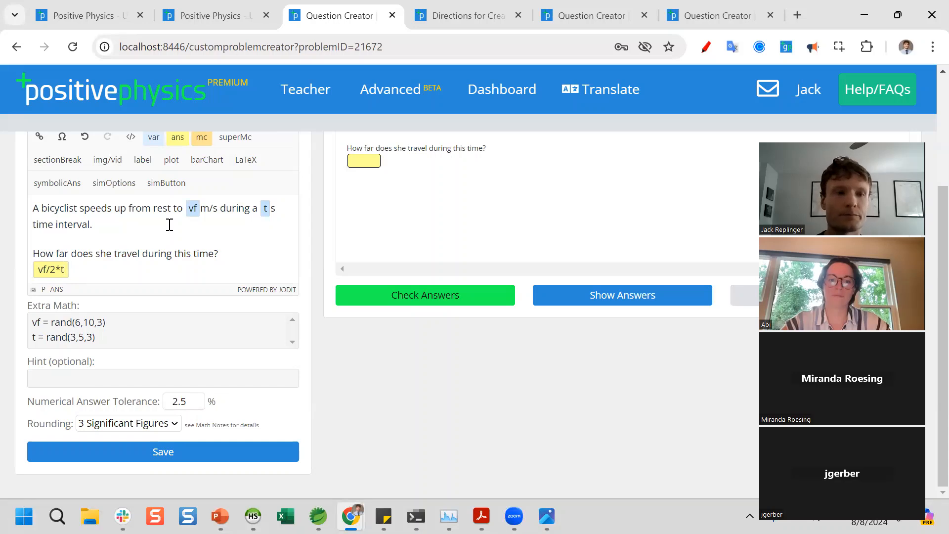
{"action": "type", "text": "t"}
{"action": "key", "text": "BackSpace"}
{"action": "key", "text": "BackSpace"}
{"action": "key", "text": "BackSpace"}
{"action": "key", "text": "BackSpace"}
{"action": "key", "text": "BackSpace"}
{"action": "key", "text": "BackSpace"}
- Make d the answer box's variable, defined as d = vf/2*2 in Extra Math, and show the answer in the preview
{"action": "type", "text": "d"}
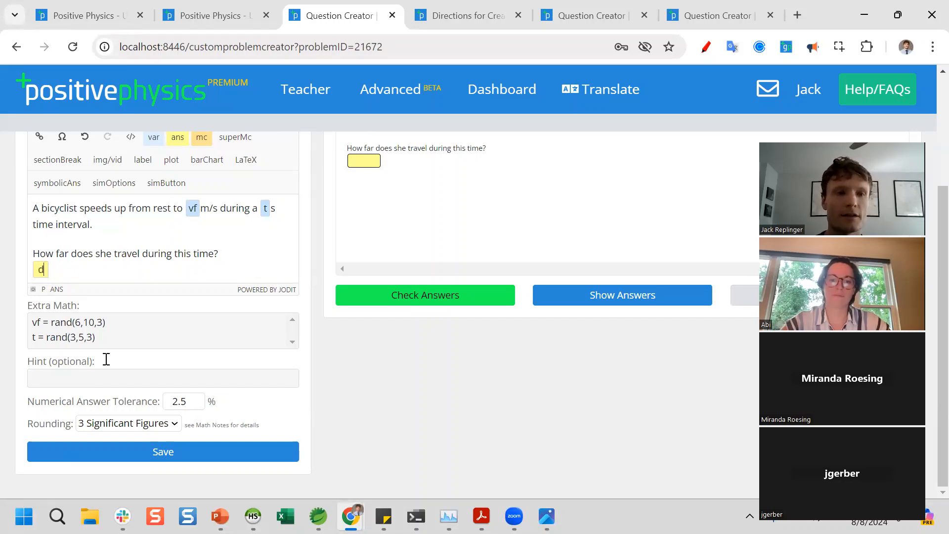
{"action": "left_click", "coordinate": [104, 336]}
{"action": "key", "text": "Return"}
{"action": "type", "text": "d"}
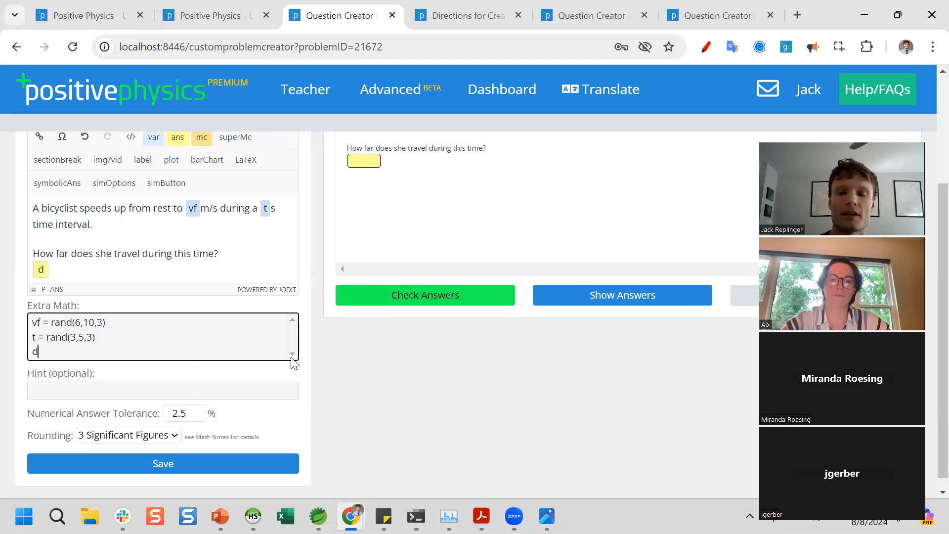
{"action": "type", "text": " = vf/2*2"}
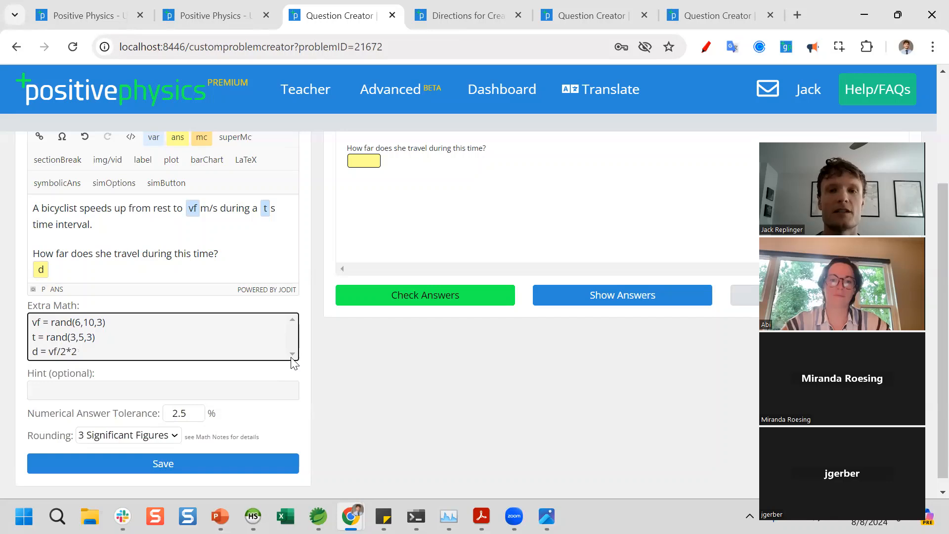
{"action": "scroll", "coordinate": [341, 352], "scroll_direction": "up", "scroll_amount": 1}
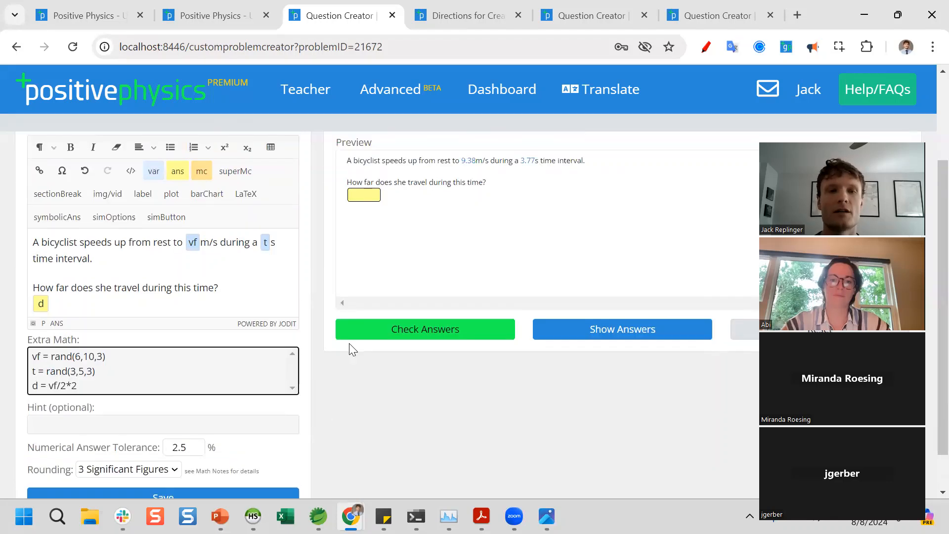
{"action": "left_click", "coordinate": [592, 348]}
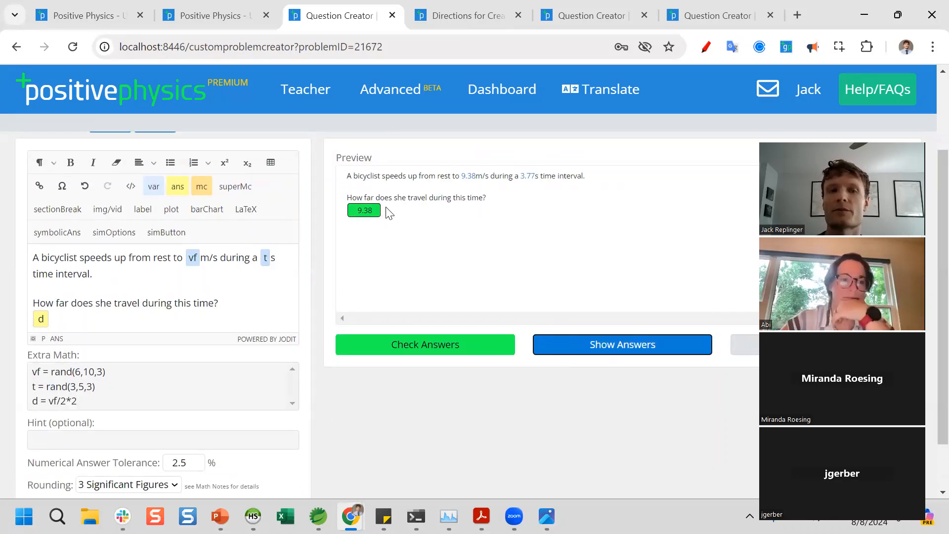
- Insert a multiple-choice tag after the d answer tag and look up the mc tag's format in the directions page
{"action": "left_click", "coordinate": [78, 317]}
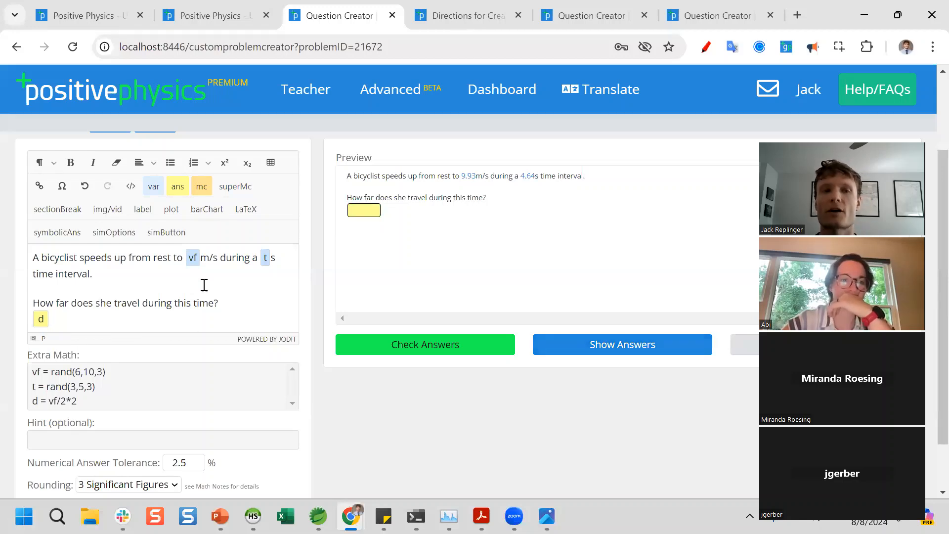
{"action": "left_click", "coordinate": [202, 188]}
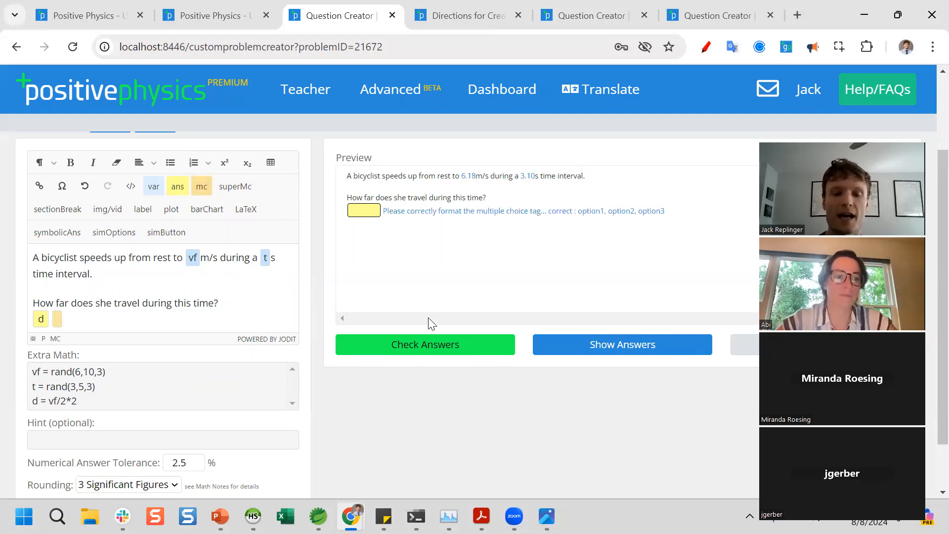
{"action": "left_click", "coordinate": [499, 15]}
{"action": "scroll", "coordinate": [474, 324], "scroll_direction": "down", "scroll_amount": 8}
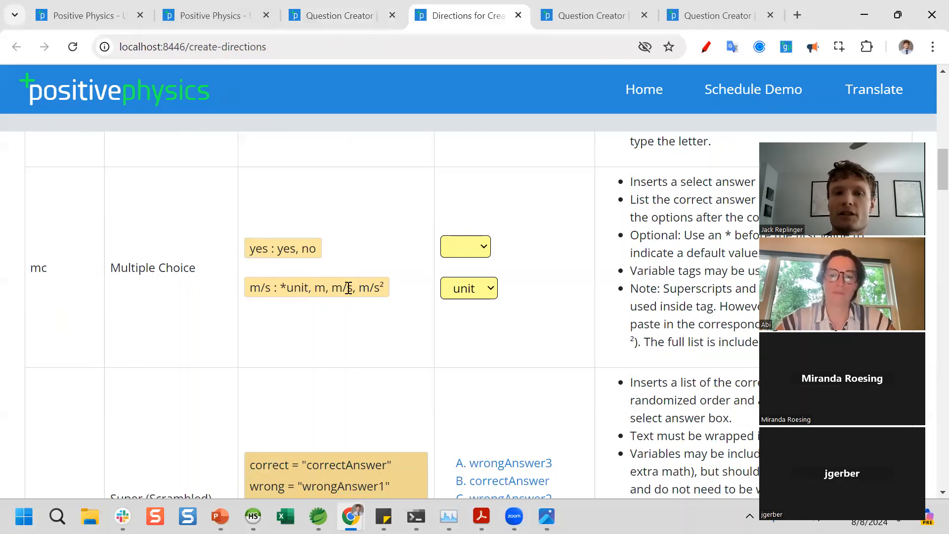
{"action": "triple_click", "coordinate": [308, 290]}
{"action": "left_click", "coordinate": [309, 290]}
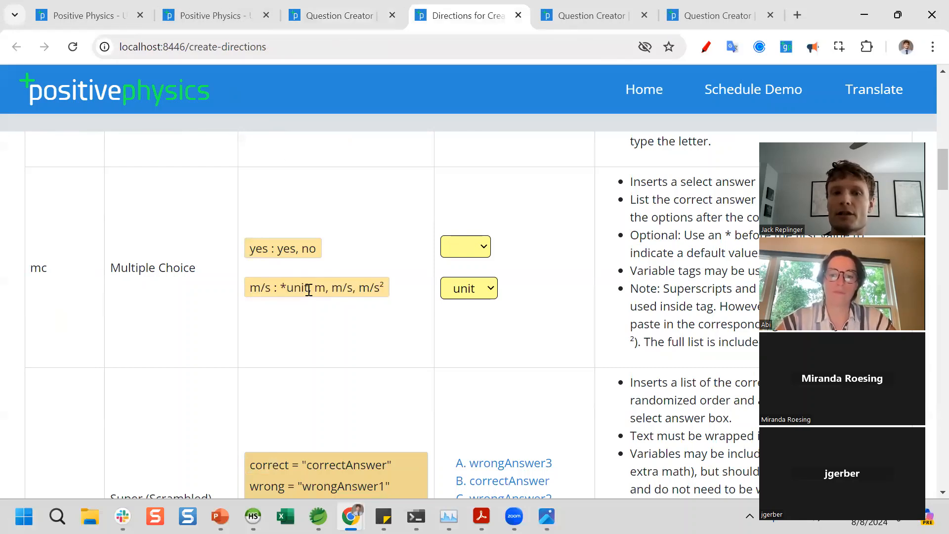
{"action": "left_click", "coordinate": [335, 14]}
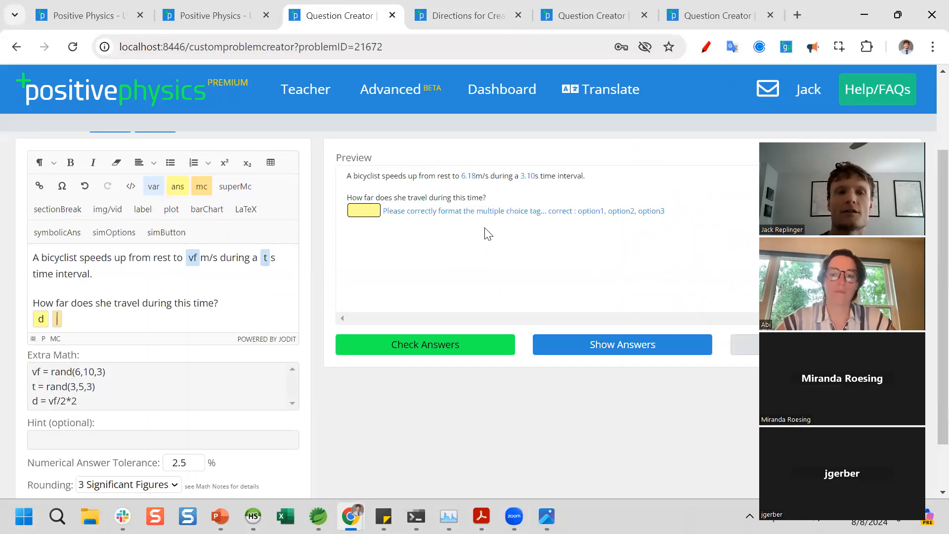
- Fill the multiple-choice tag with "m : m, m/s, s" and check its options in the preview
{"action": "type", "text": "m :"}
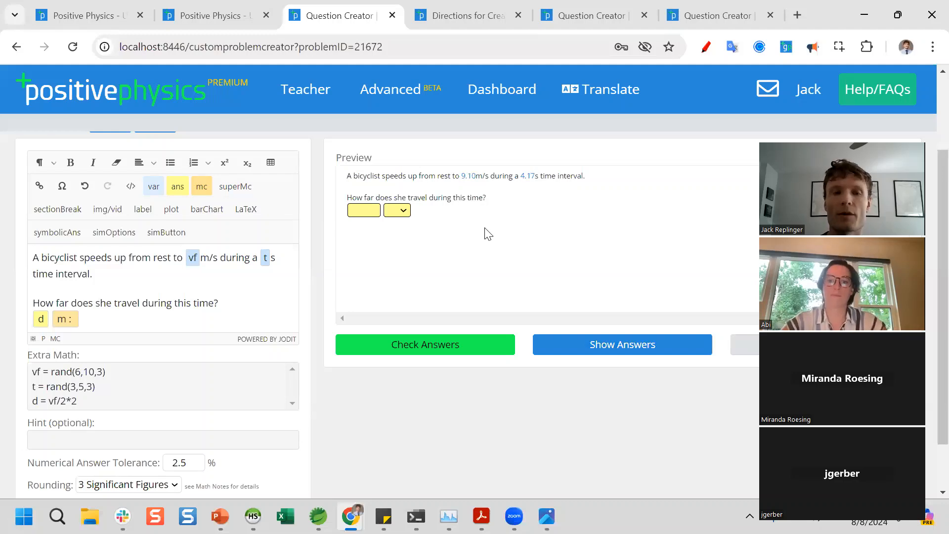
{"action": "type", "text": "m,"}
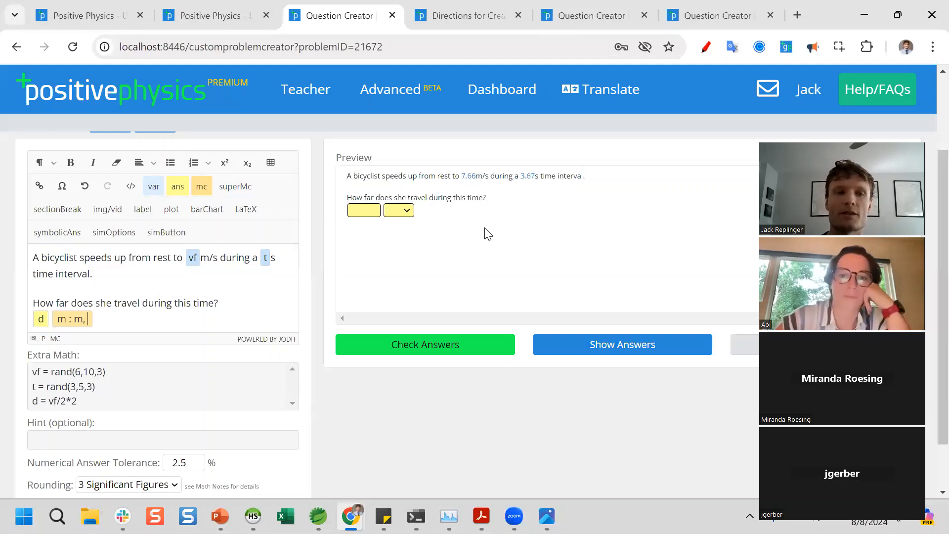
{"action": "type", "text": " m/s, s"}
{"action": "left_click", "coordinate": [408, 213]}
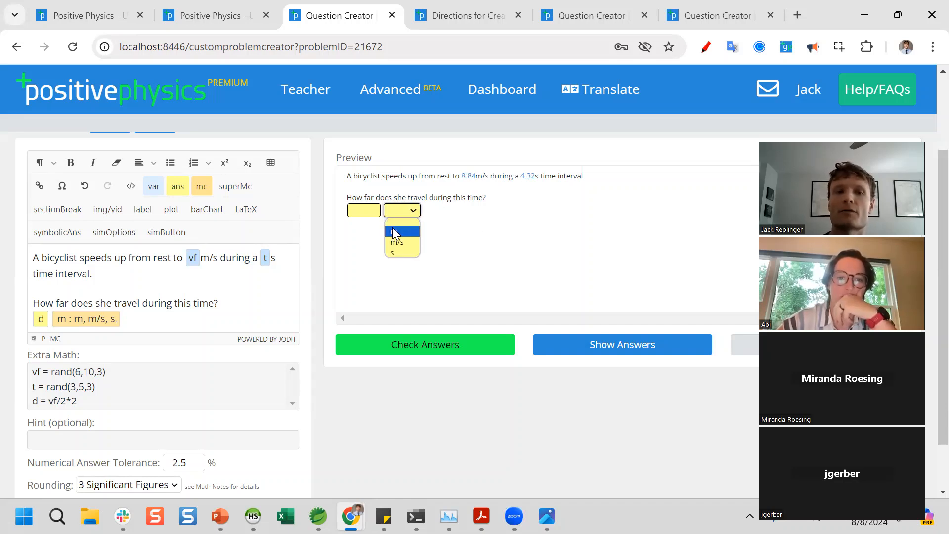
{"action": "left_click", "coordinate": [406, 314]}
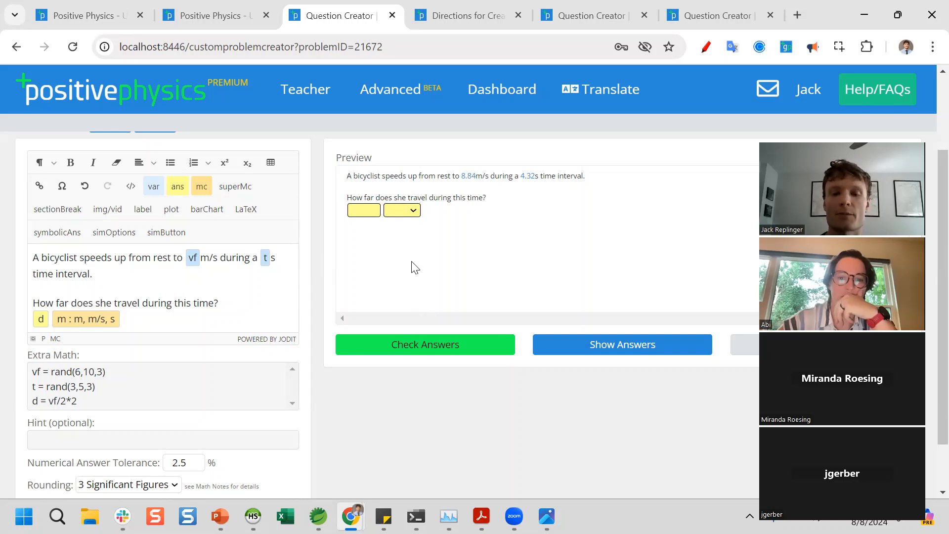
- Add *unit as the default option ahead of m in the multiple-choice tag and check the list in the preview
{"action": "type", "text": "*unit,"}
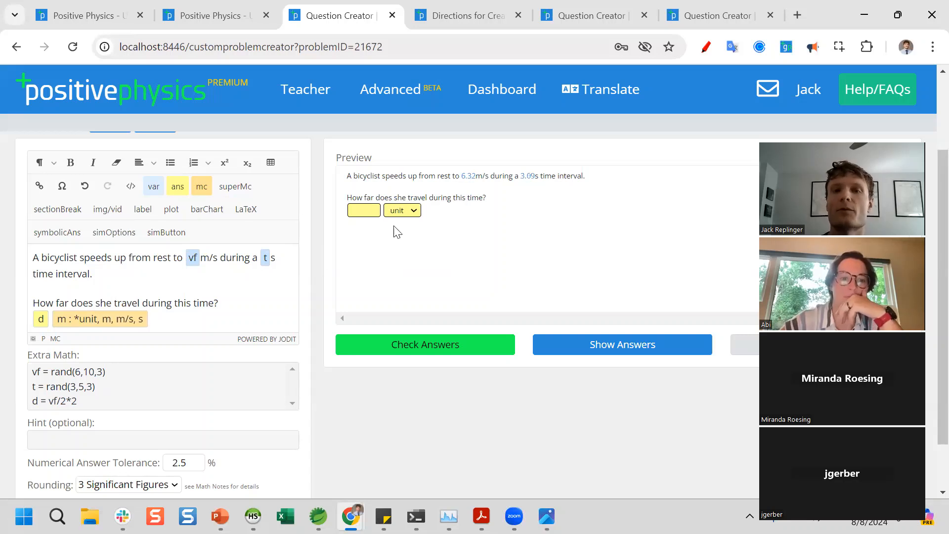
{"action": "left_click", "coordinate": [411, 212]}
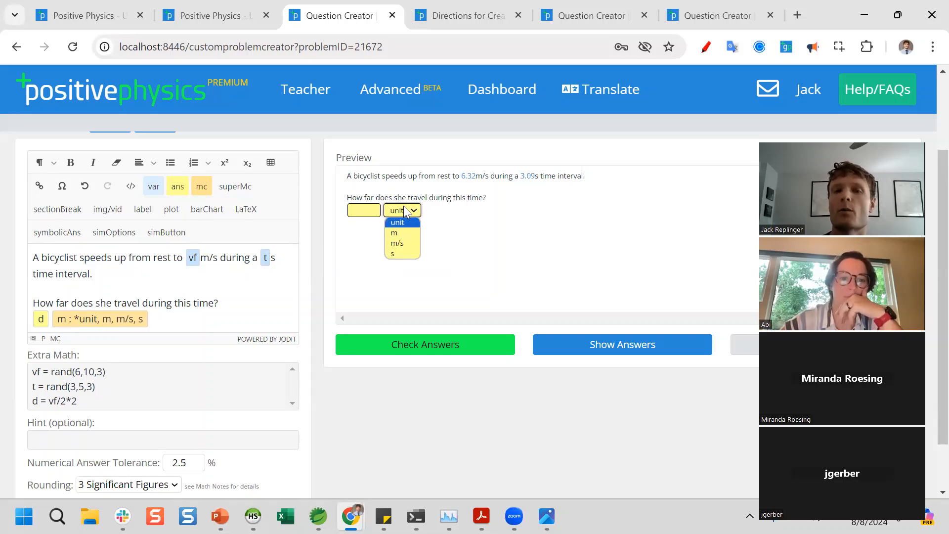
{"action": "left_click", "coordinate": [404, 208]}
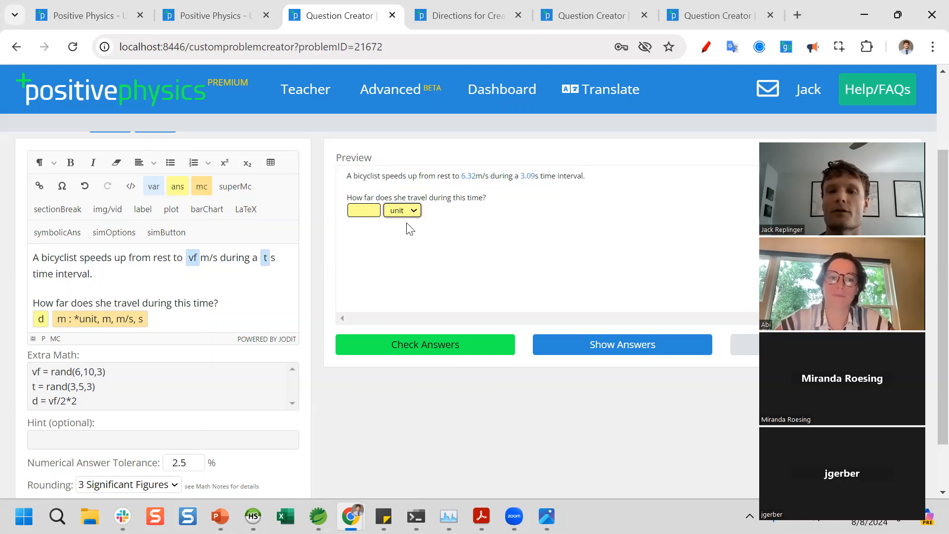
- Show the answers in the preview and regenerate the question's random values twice
{"action": "scroll", "coordinate": [544, 321], "scroll_direction": "down", "scroll_amount": 1}
{"action": "left_click", "coordinate": [676, 322]}
{"action": "scroll", "coordinate": [606, 290], "scroll_direction": "up", "scroll_amount": 3}
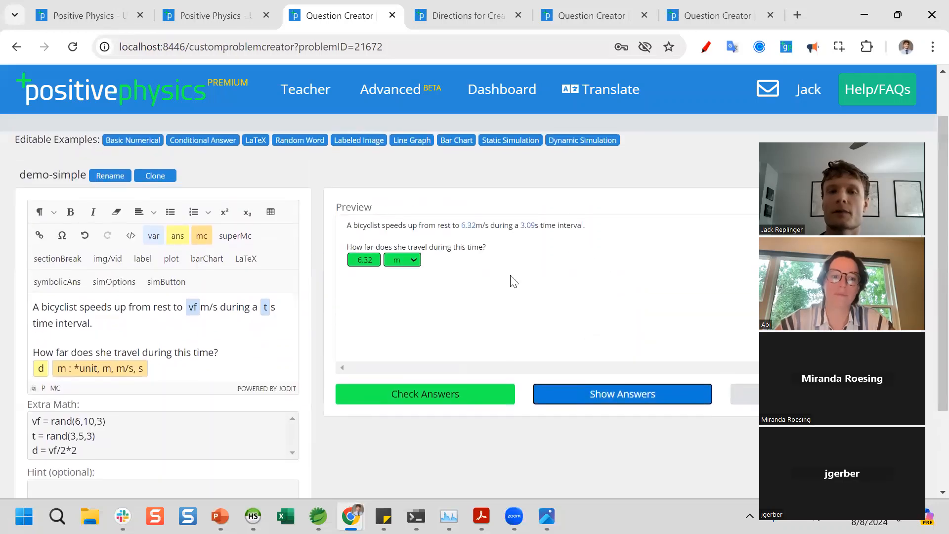
{"action": "left_click", "coordinate": [746, 396]}
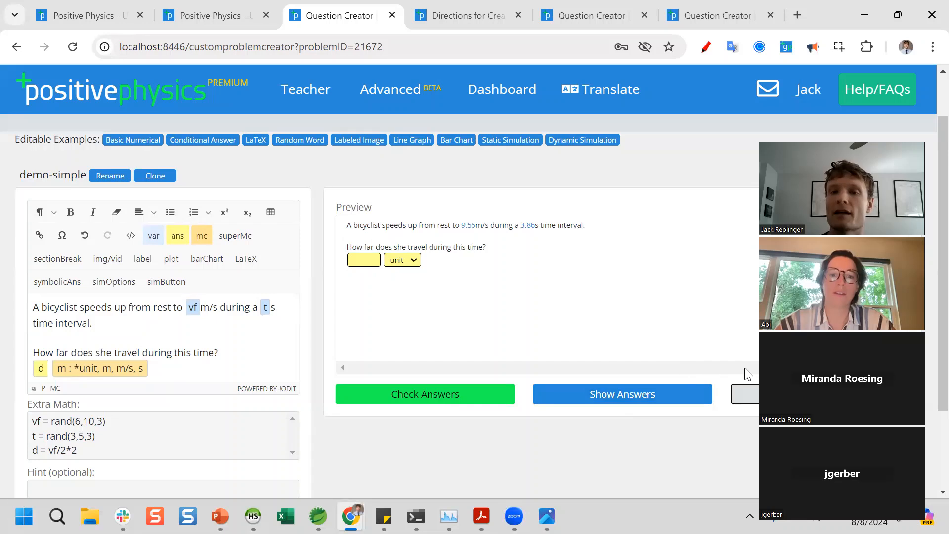
{"action": "left_click", "coordinate": [755, 397]}
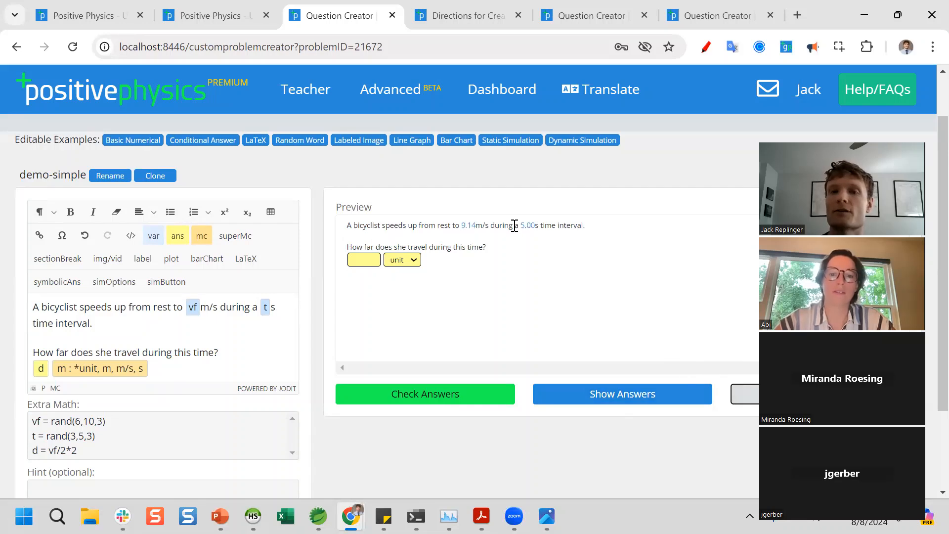
- Correct the distance formula in Extra Math to d = vf/2*t and show the answers for new random values
{"action": "left_click", "coordinate": [201, 376]}
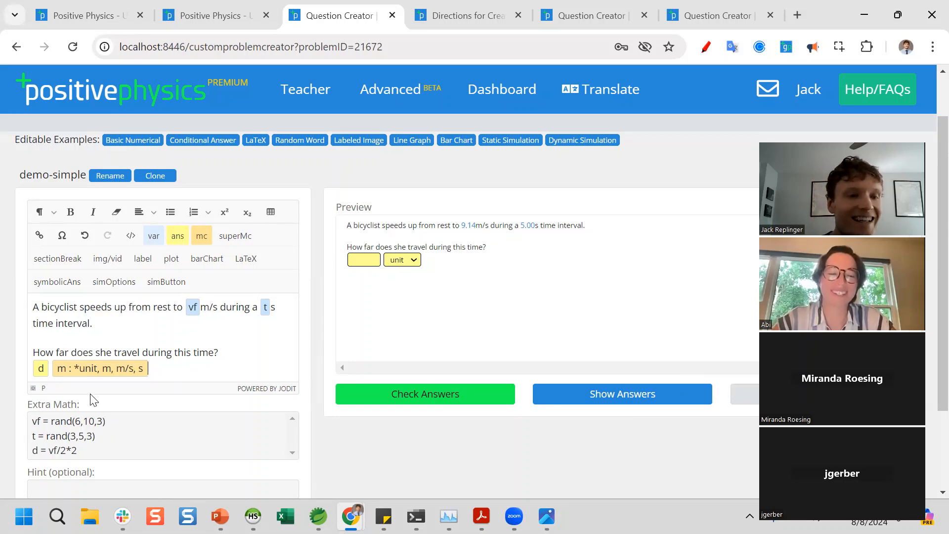
{"action": "left_click", "coordinate": [74, 450]}
{"action": "key", "text": "BackSpace"}
{"action": "type", "text": "t"}
{"action": "left_click", "coordinate": [744, 394]}
{"action": "left_click", "coordinate": [691, 397]}
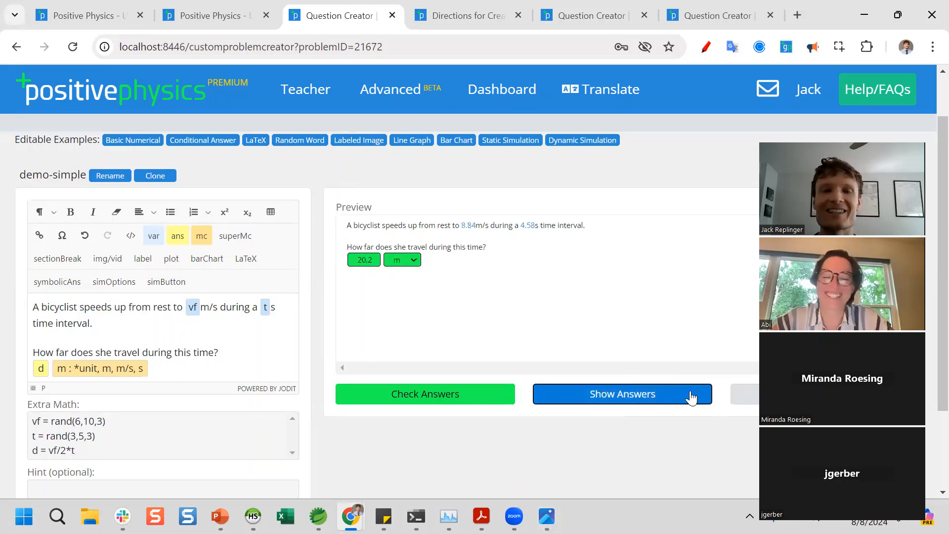
- Add a new line below the answer and unit tags in the question text
{"action": "scroll", "coordinate": [431, 229], "scroll_direction": "down", "scroll_amount": 1}
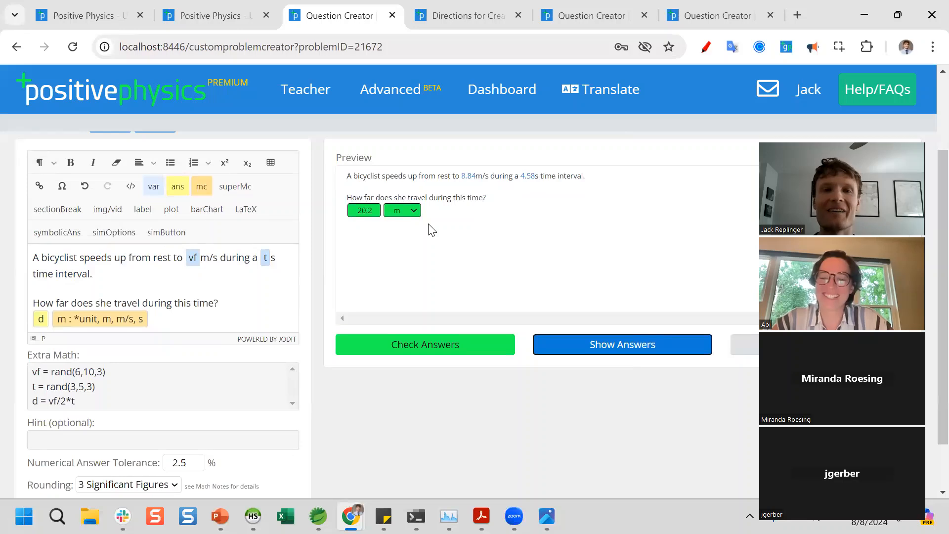
{"action": "scroll", "coordinate": [431, 230], "scroll_direction": "up", "scroll_amount": 1}
{"action": "scroll", "coordinate": [192, 287], "scroll_direction": "down", "scroll_amount": 1}
{"action": "left_click", "coordinate": [170, 317]}
{"action": "key", "text": "Return"}
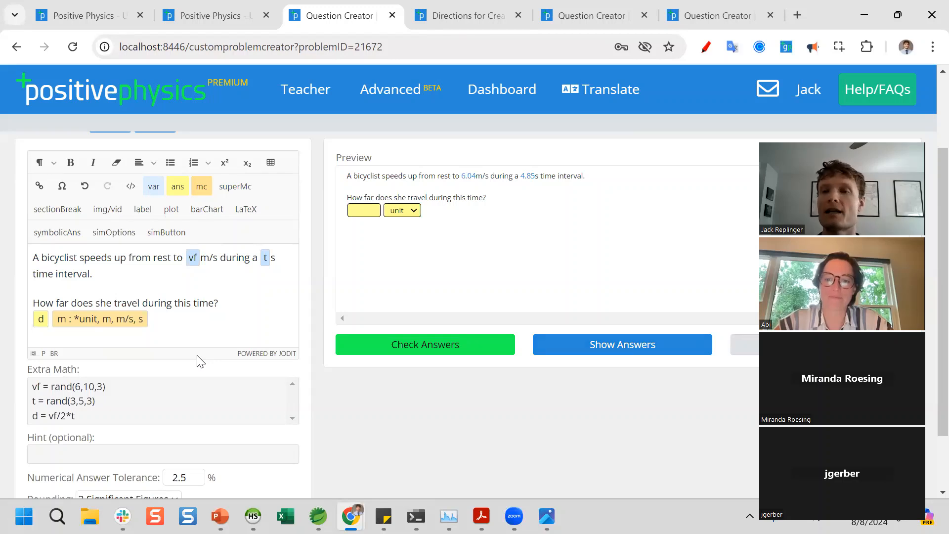
- Switch to the bike.speed.up presentation in PowerPoint and inspect the standing bicyclist drawing
{"action": "mouse_move", "coordinate": [220, 516]}
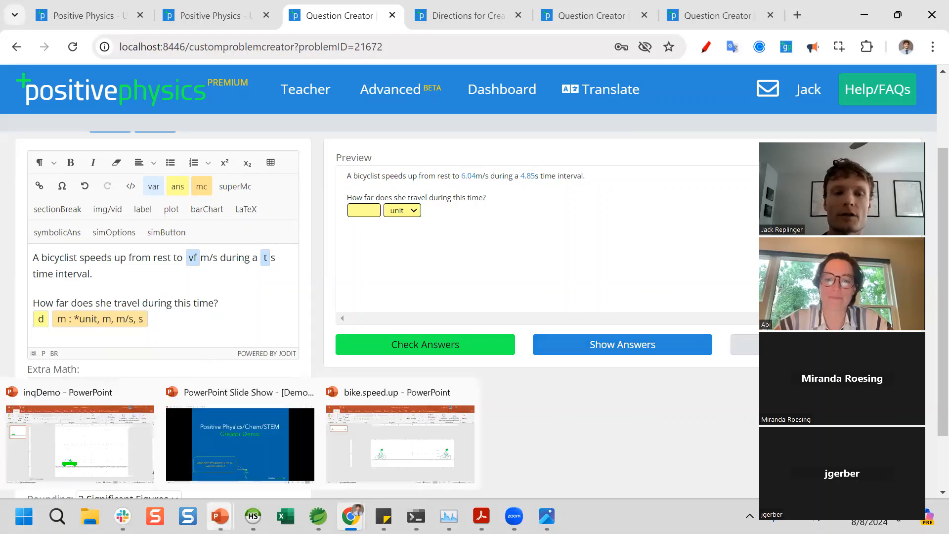
{"action": "left_click", "coordinate": [376, 441]}
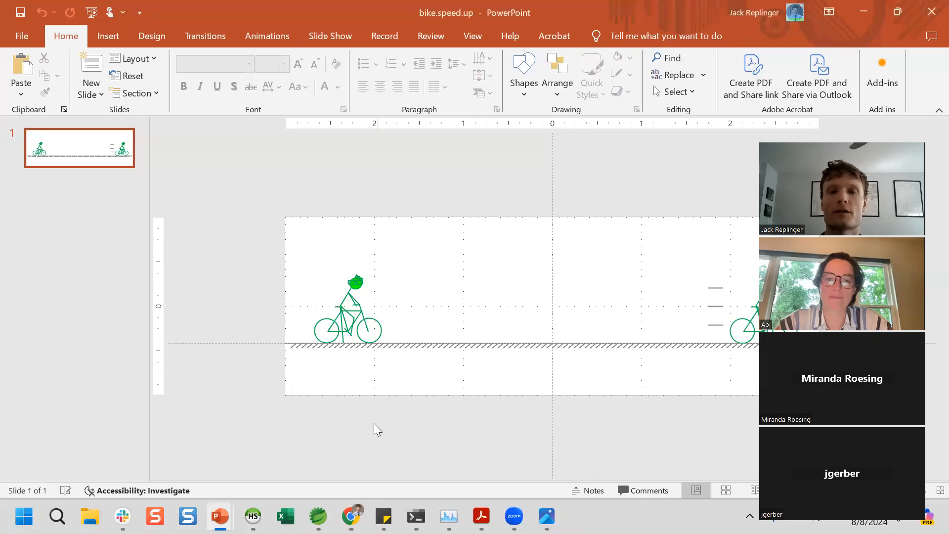
{"action": "left_click", "coordinate": [349, 296]}
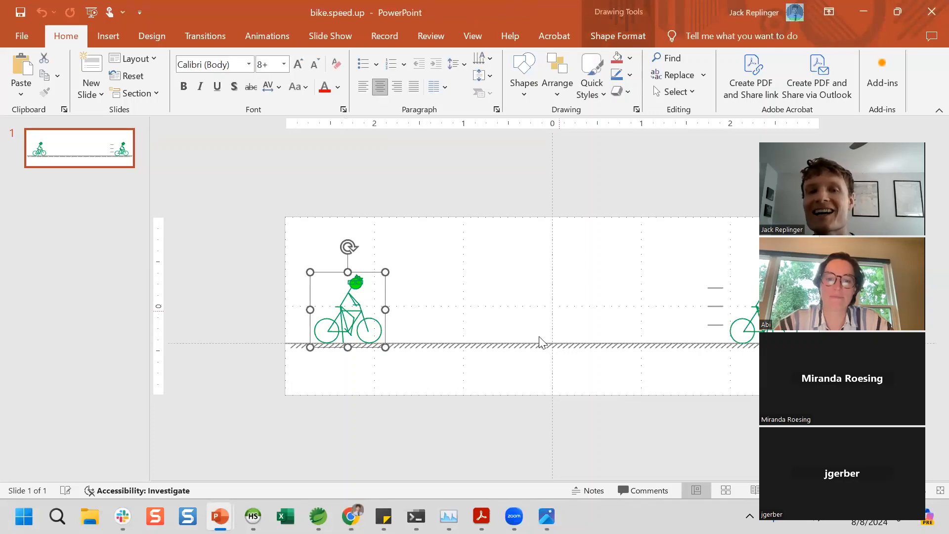
{"action": "left_click", "coordinate": [500, 184]}
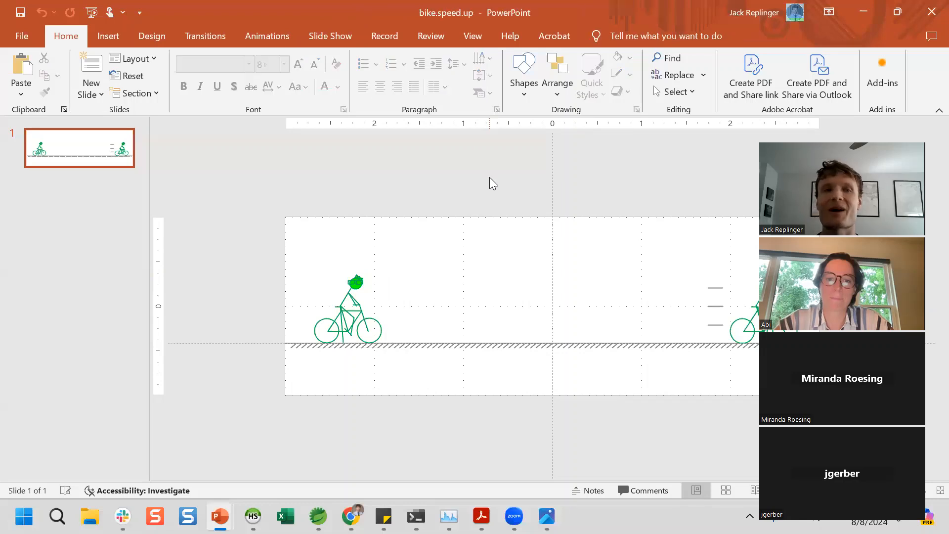
- Start saving a copy of the bicyclist slide to the Desktop under the file name bike_race
{"action": "left_click", "coordinate": [20, 44]}
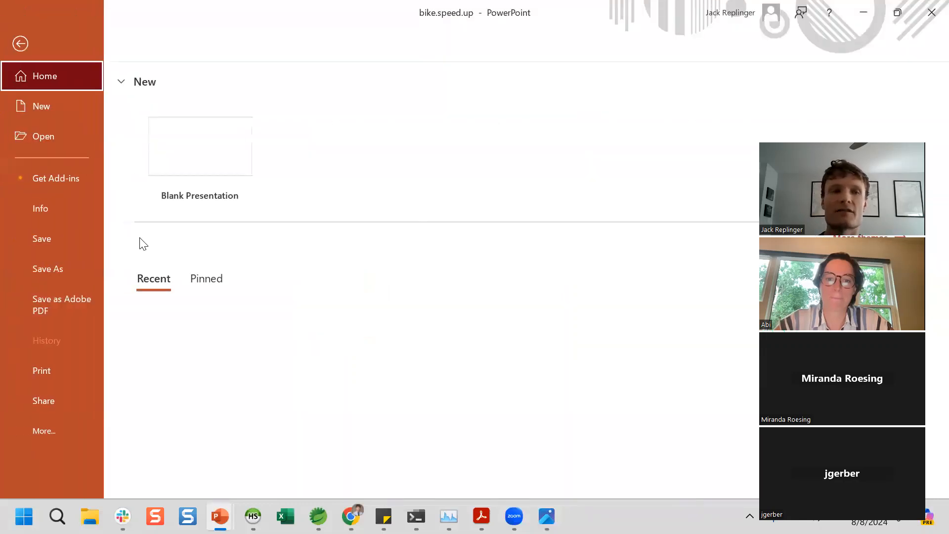
{"action": "left_click", "coordinate": [61, 267]}
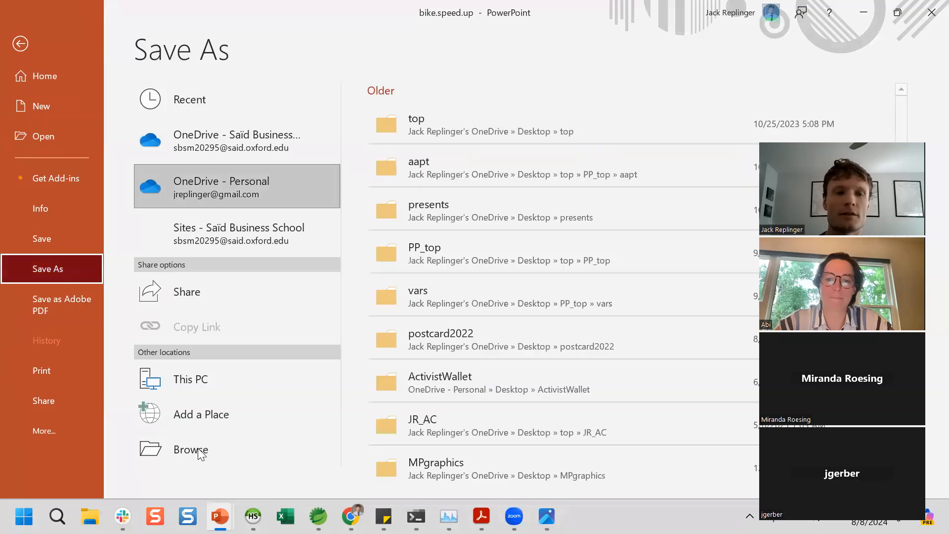
{"action": "left_click", "coordinate": [197, 448]}
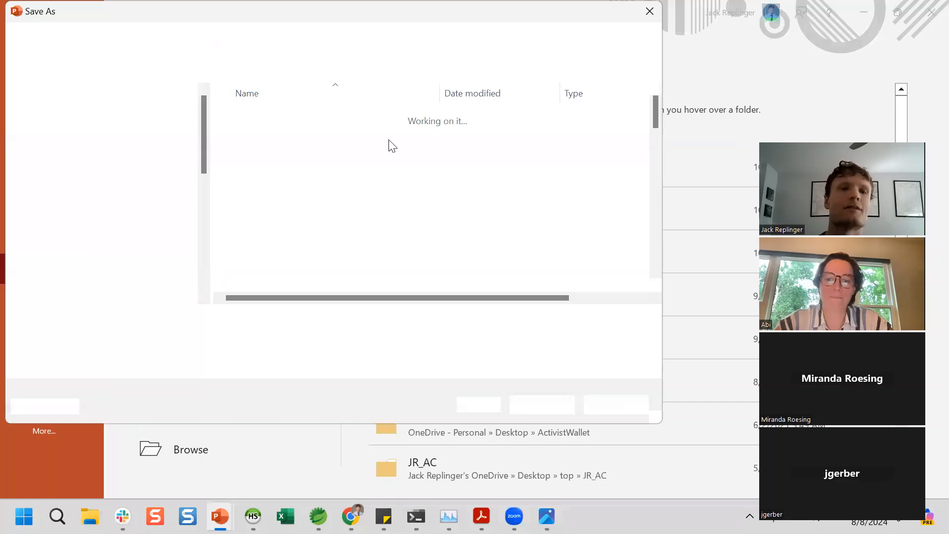
{"action": "left_click", "coordinate": [61, 194]}
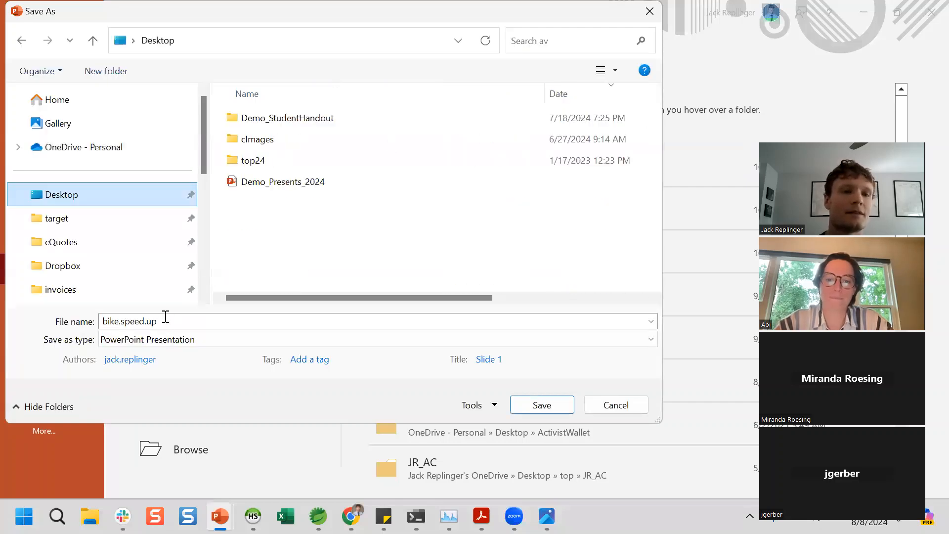
{"action": "left_click", "coordinate": [168, 320]}
{"action": "type", "text": "bike"}
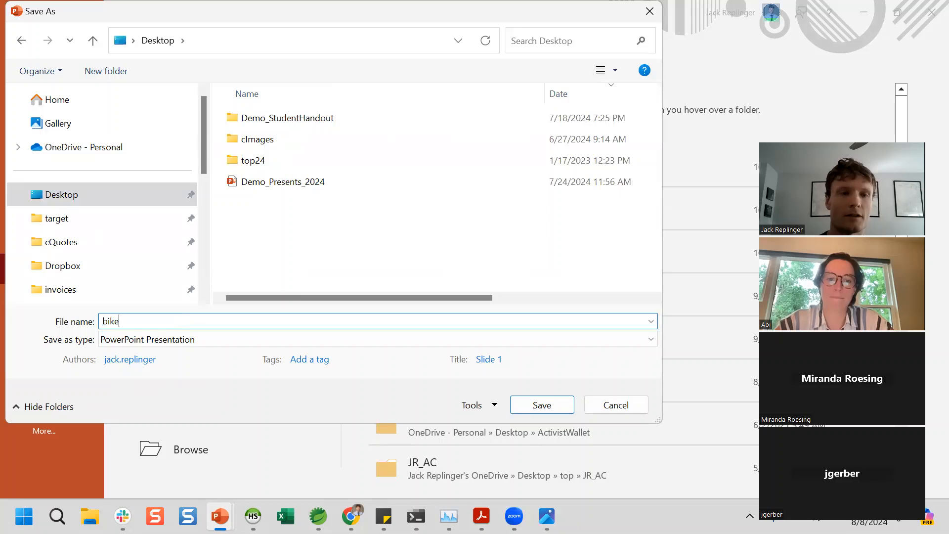
{"action": "type", "text": "_rack"}
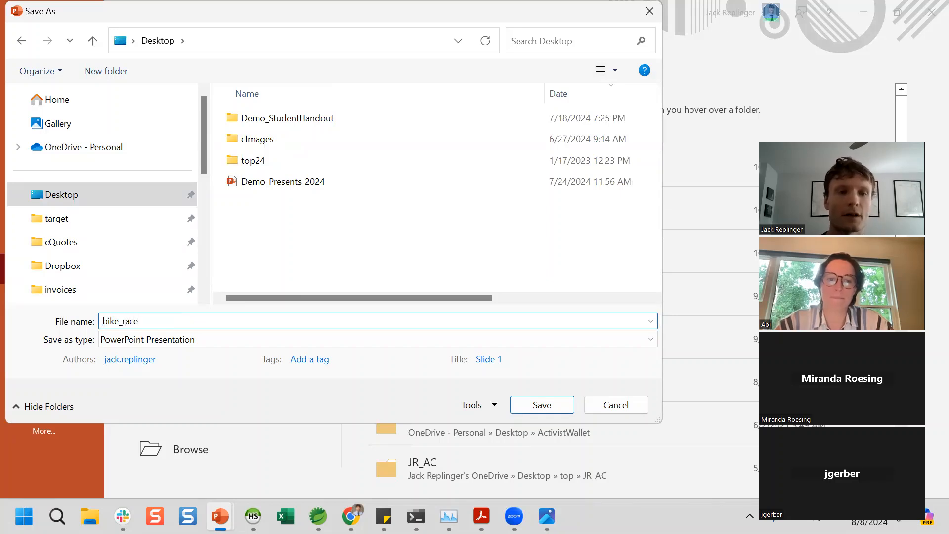
- Export just the current slide as a PNG Portable Network Graphics Format image
{"action": "left_click", "coordinate": [179, 341]}
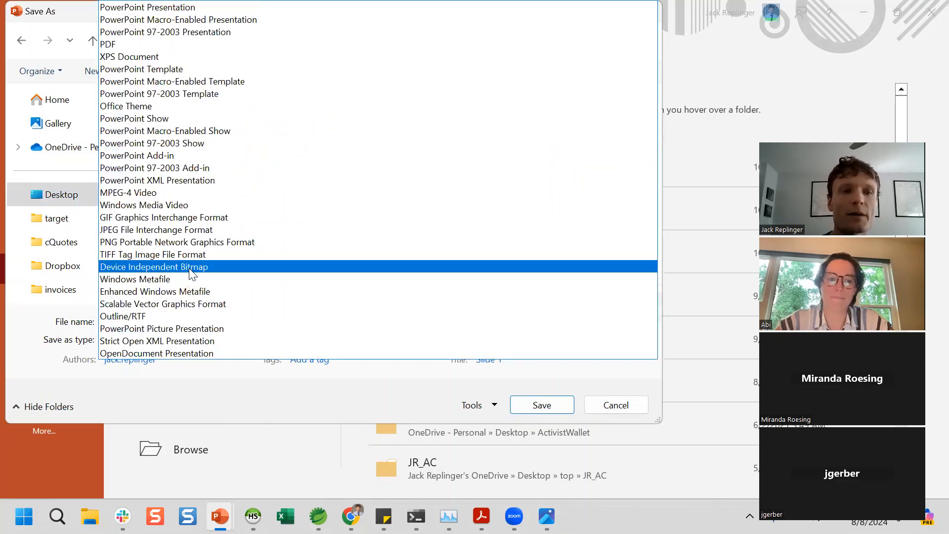
{"action": "left_click", "coordinate": [182, 242]}
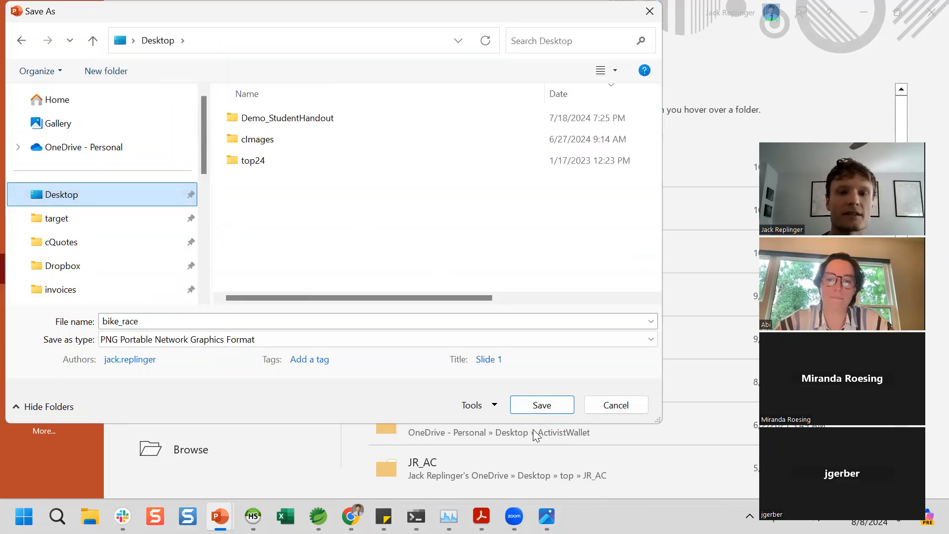
{"action": "left_click", "coordinate": [541, 405]}
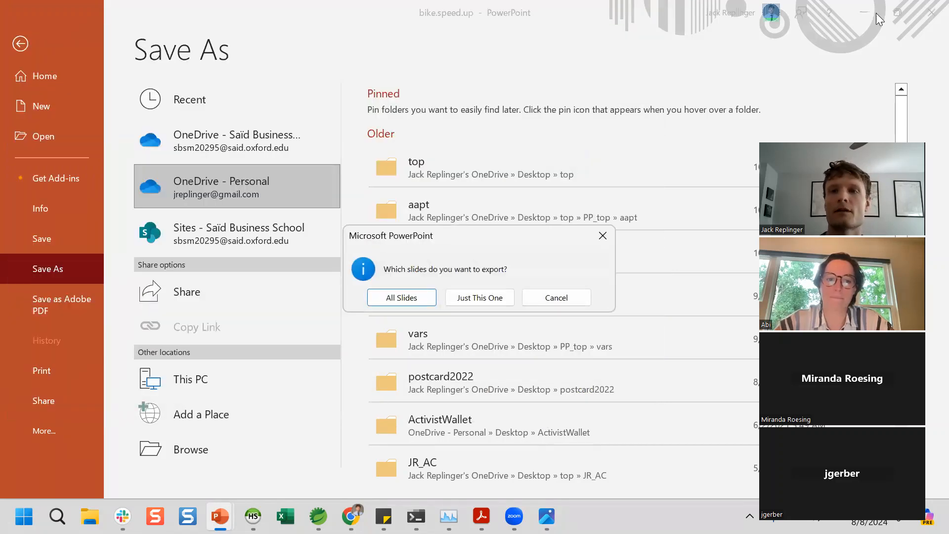
{"action": "left_click", "coordinate": [463, 298]}
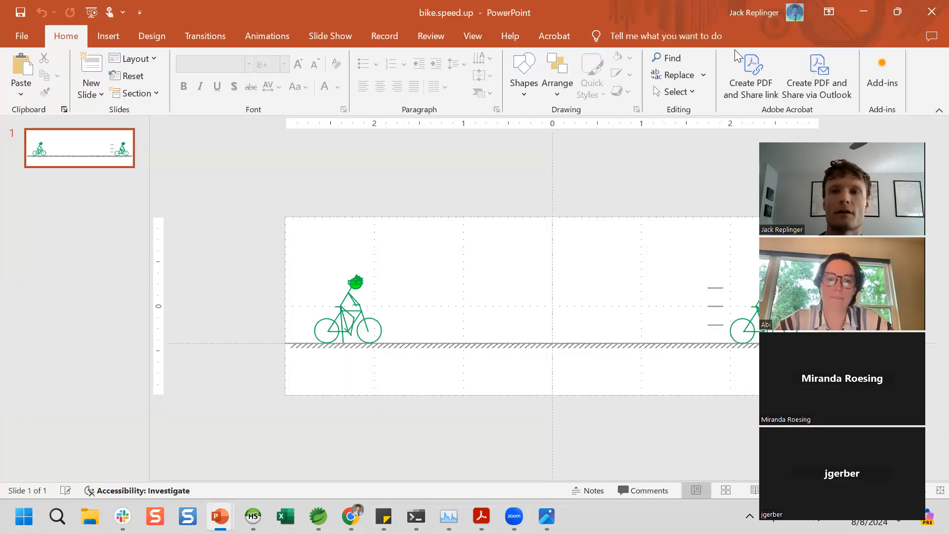
- Return to the Question Creator in the browser and insert a section break below the answer and unit tags
{"action": "left_click", "coordinate": [866, 12]}
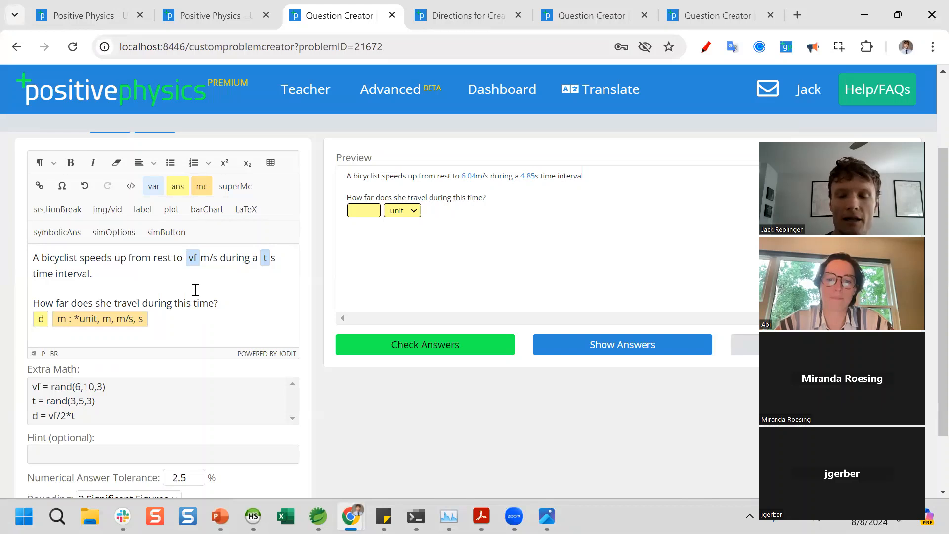
{"action": "key", "text": "Return"}
{"action": "left_click", "coordinate": [61, 209]}
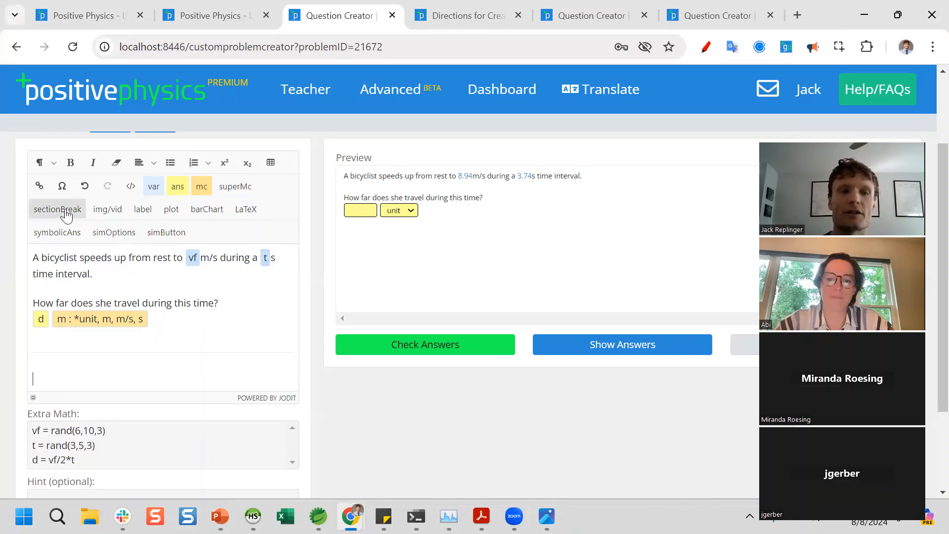
- Start uploading a new image below the section break, using the bike_race file from the Desktop
{"action": "scroll", "coordinate": [155, 257], "scroll_direction": "up", "scroll_amount": 1}
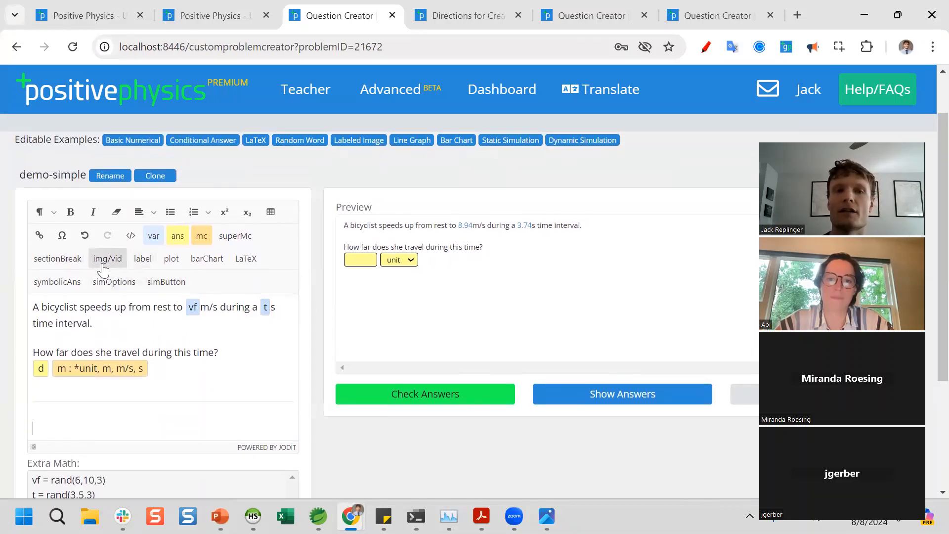
{"action": "left_click", "coordinate": [103, 267]}
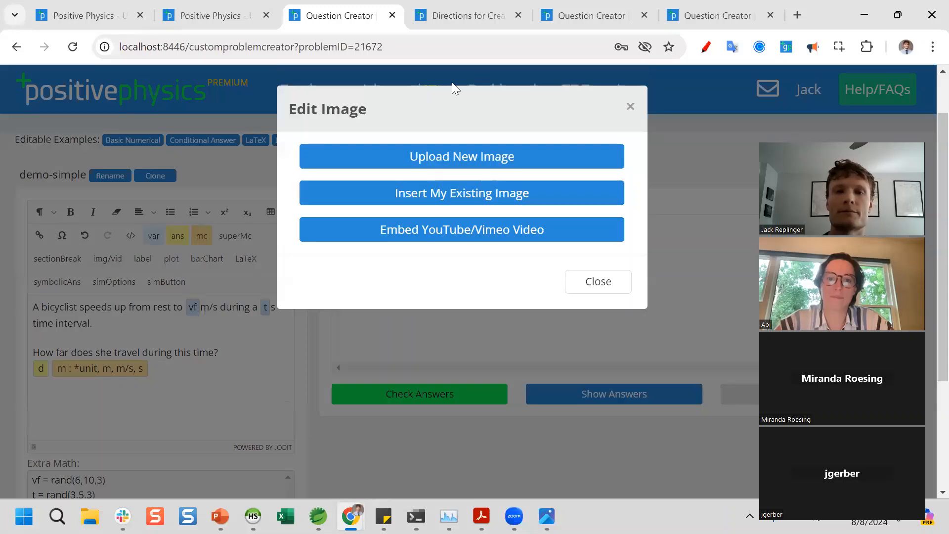
{"action": "left_click", "coordinate": [465, 165]}
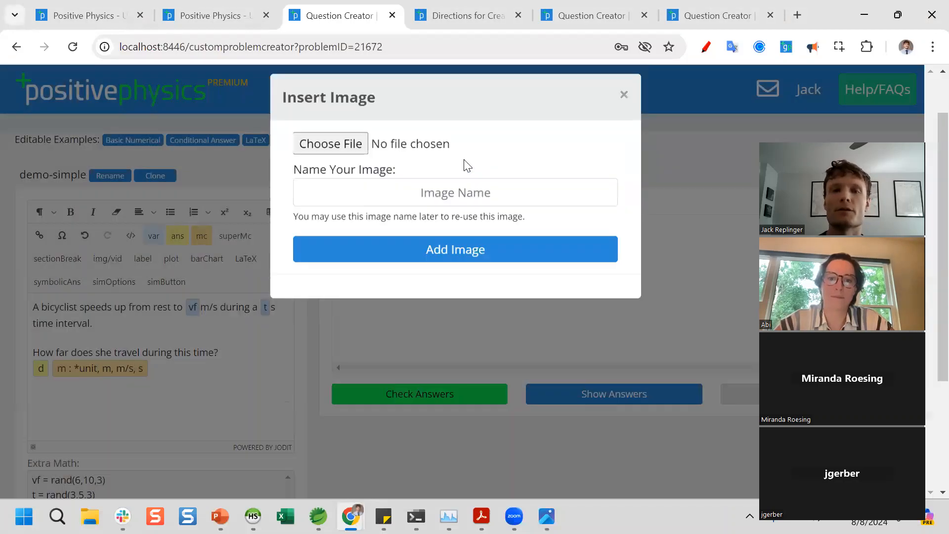
{"action": "left_click", "coordinate": [339, 157]}
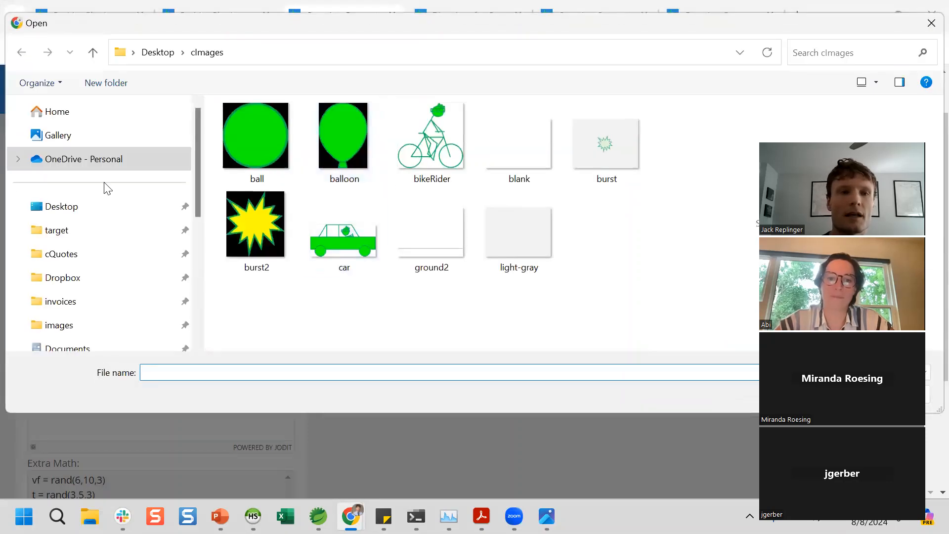
{"action": "left_click", "coordinate": [57, 208]}
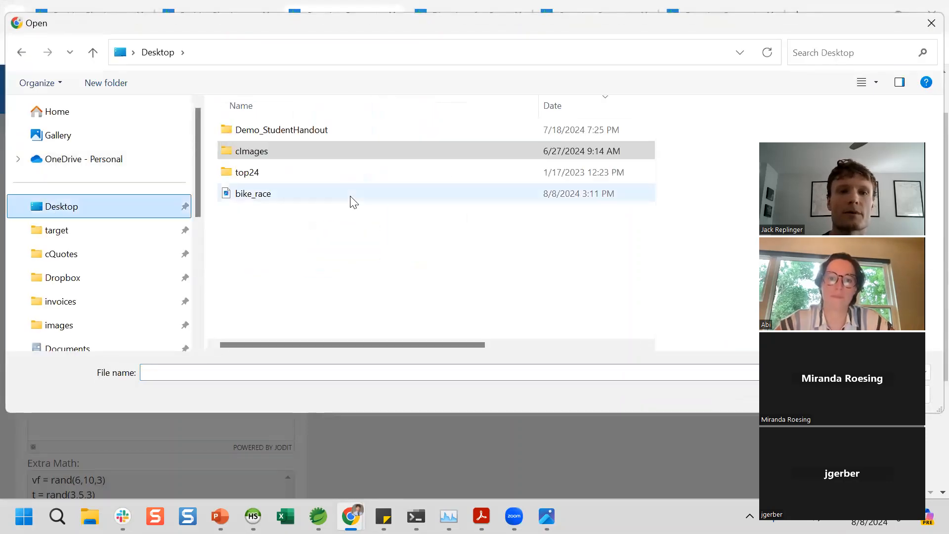
{"action": "left_click", "coordinate": [282, 197]}
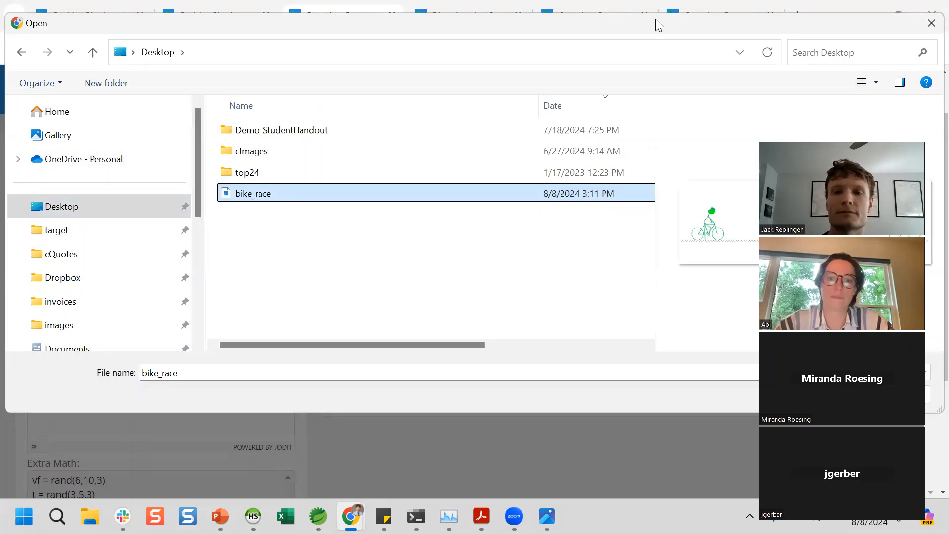
{"action": "double_click", "coordinate": [655, 19]}
{"action": "left_click", "coordinate": [610, 451]}
- Name the uploaded image bikeRace and add it to the bicyclist question
{"action": "left_click", "coordinate": [450, 205]}
{"action": "type", "text": "bikeRace"}
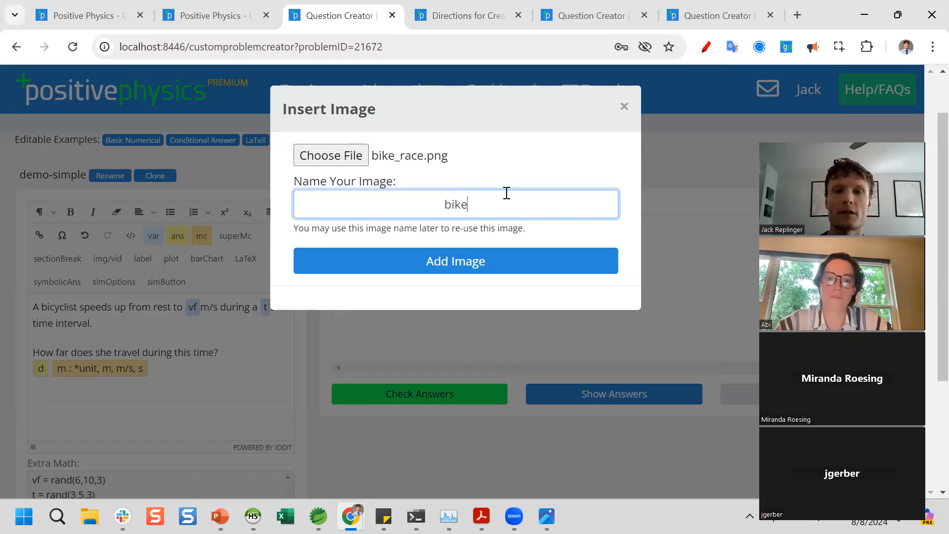
{"action": "left_click", "coordinate": [517, 270]}
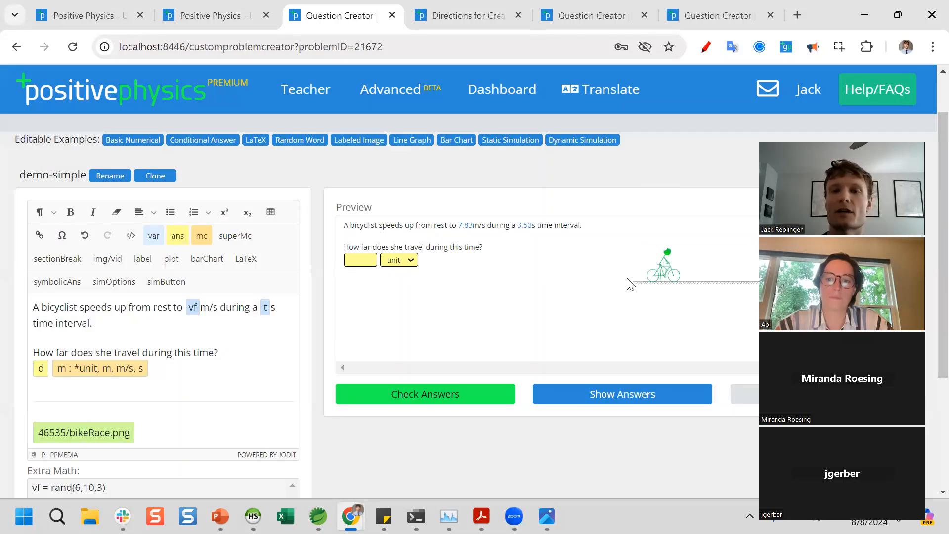
{"action": "scroll", "coordinate": [640, 257], "scroll_direction": "down", "scroll_amount": 1}
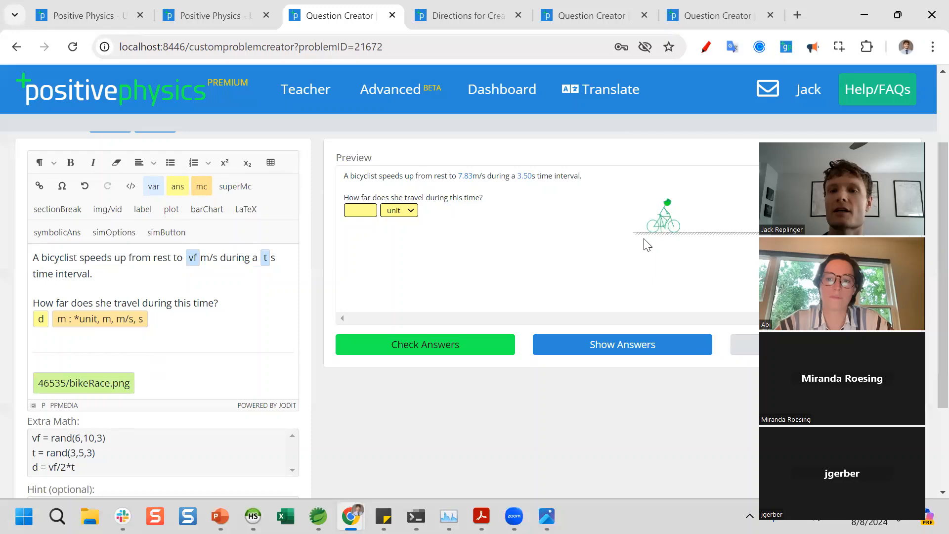
{"action": "scroll", "coordinate": [644, 244], "scroll_direction": "up", "scroll_amount": 1}
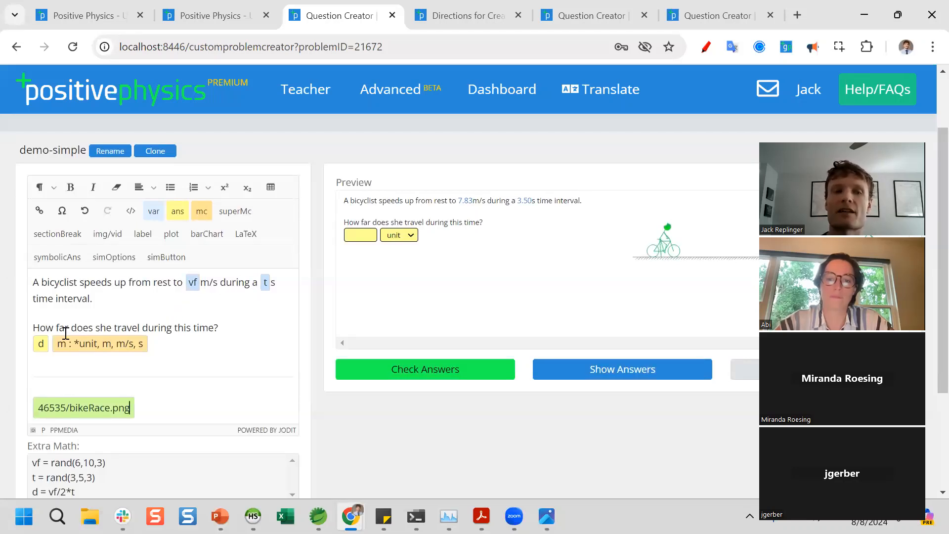
{"action": "scroll", "coordinate": [46, 293], "scroll_direction": "down", "scroll_amount": 2}
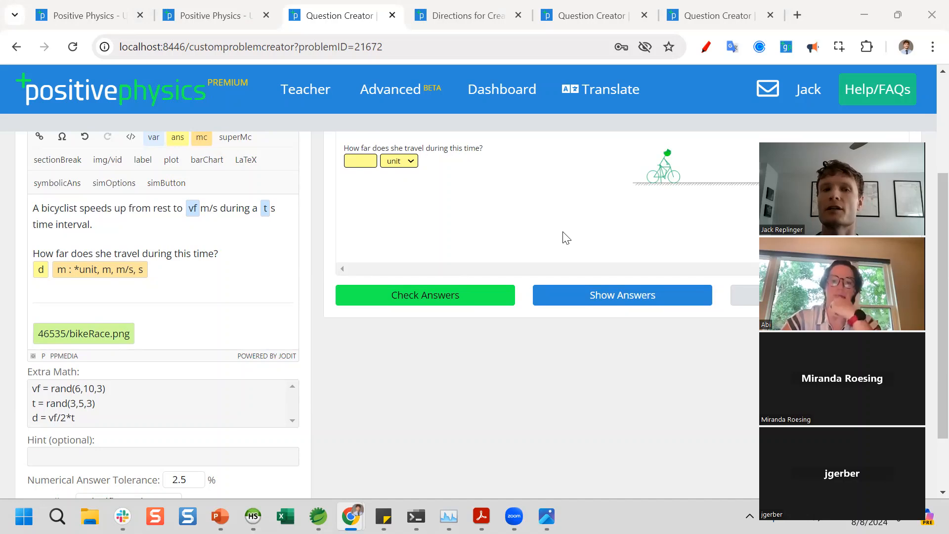
{"action": "scroll", "coordinate": [567, 237], "scroll_direction": "up", "scroll_amount": 2}
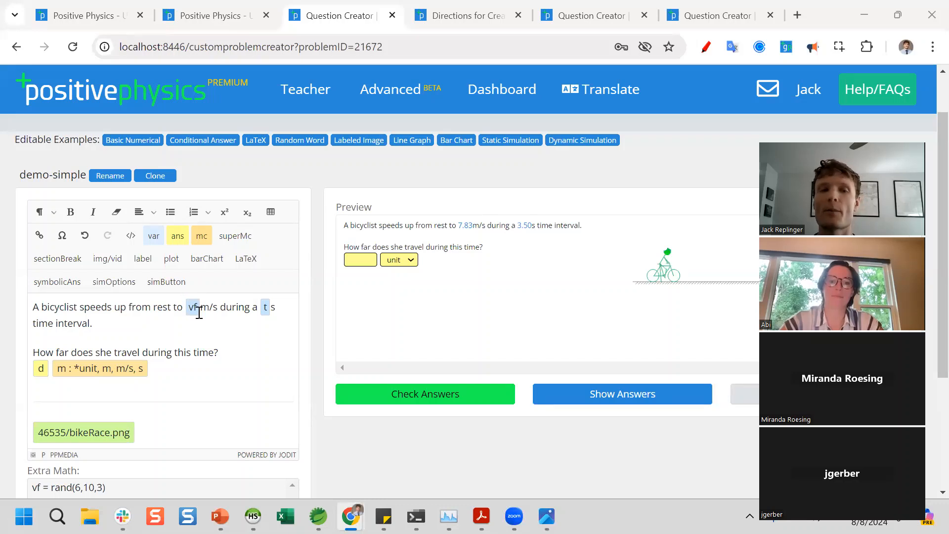
{"action": "scroll", "coordinate": [198, 304], "scroll_direction": "down", "scroll_amount": 1}
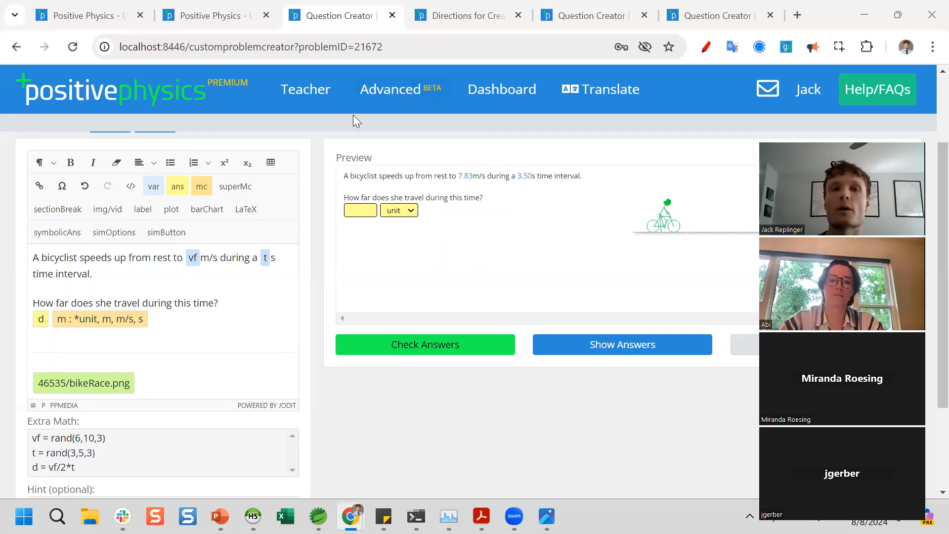
- Save the demo-simple question with its new image and acknowledge the update
{"action": "scroll", "coordinate": [326, 264], "scroll_direction": "up", "scroll_amount": 2}
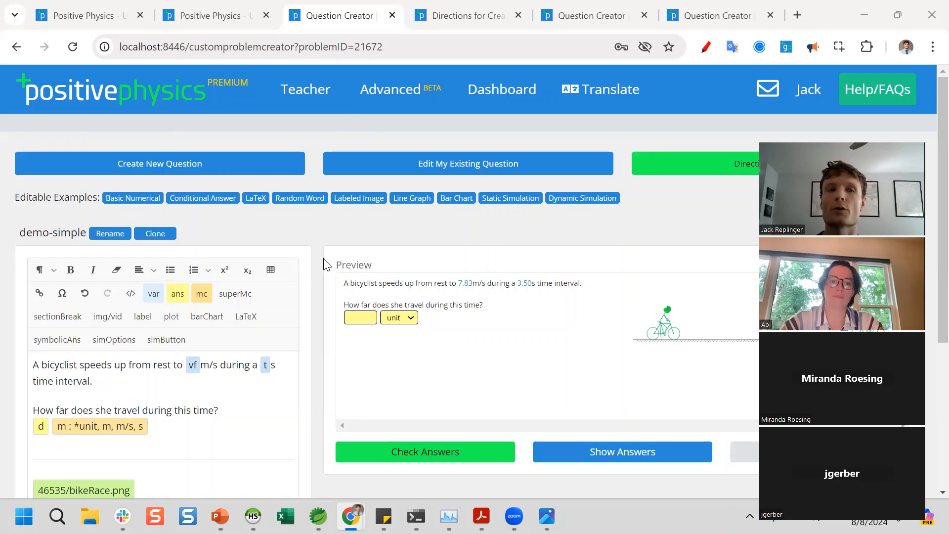
{"action": "left_click_drag", "start_coordinate": [19, 232], "coordinate": [83, 230]}
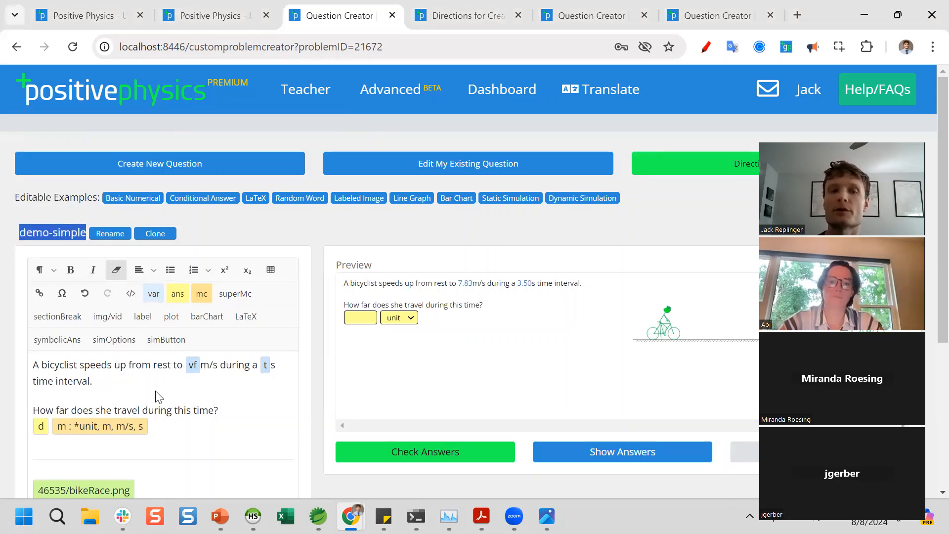
{"action": "scroll", "coordinate": [163, 420], "scroll_direction": "down", "scroll_amount": 4}
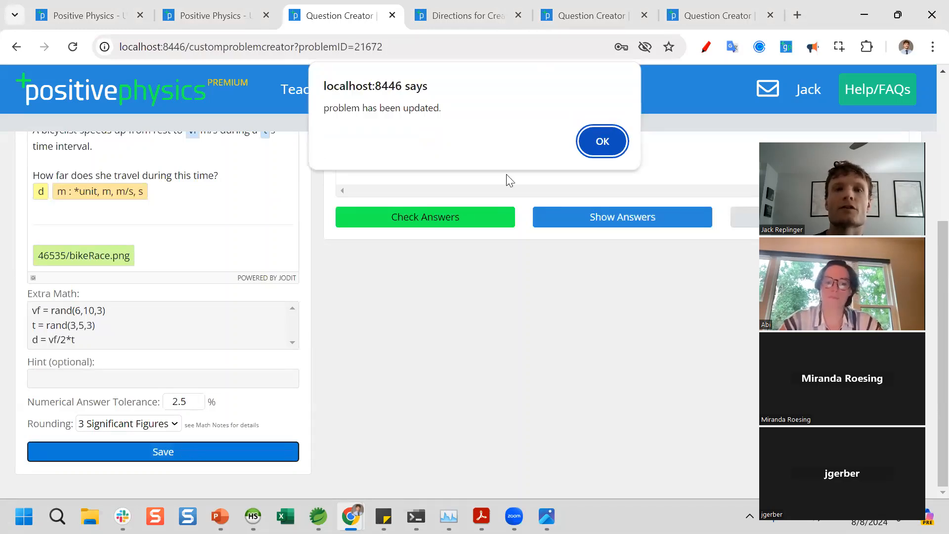
{"action": "key", "text": "Return"}
- Open the page for creating courses, units and skills and look over its forms and custom course list
{"action": "mouse_move", "coordinate": [394, 92]}
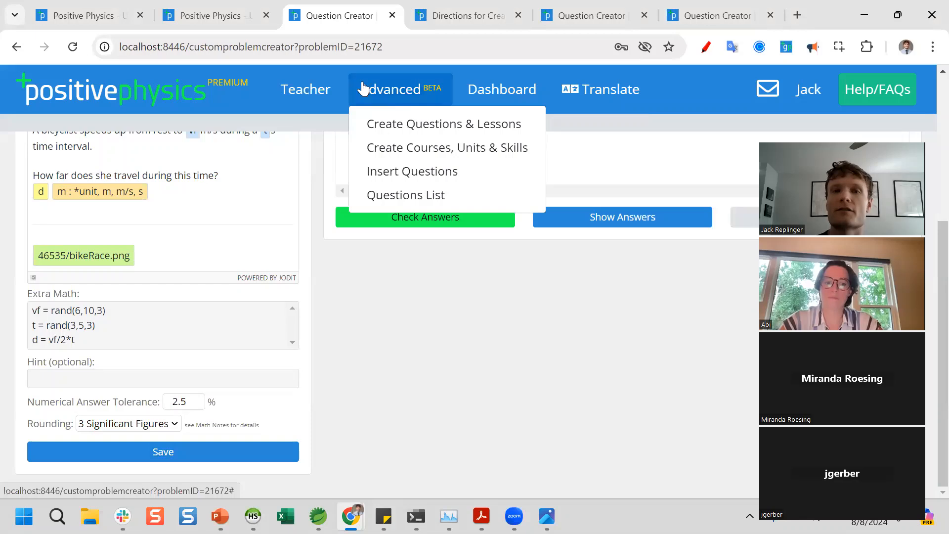
{"action": "left_click", "coordinate": [407, 159]}
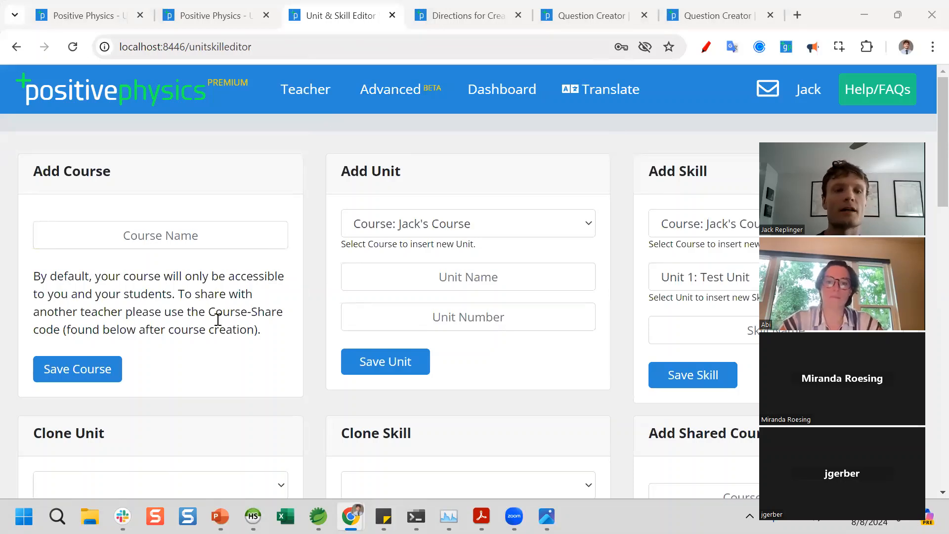
{"action": "scroll", "coordinate": [221, 327], "scroll_direction": "down", "scroll_amount": 10}
{"action": "scroll", "coordinate": [221, 326], "scroll_direction": "up", "scroll_amount": 10}
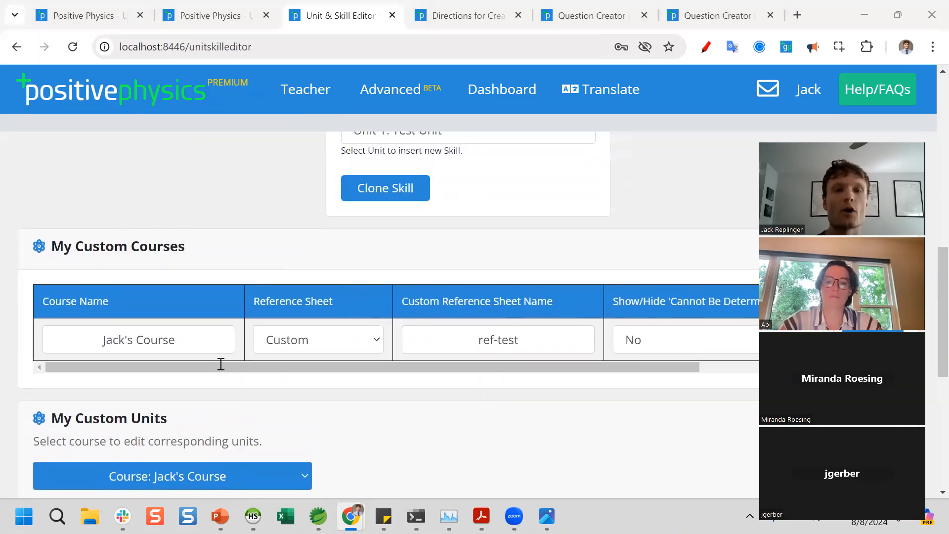
{"action": "scroll", "coordinate": [134, 329], "scroll_direction": "up", "scroll_amount": 2}
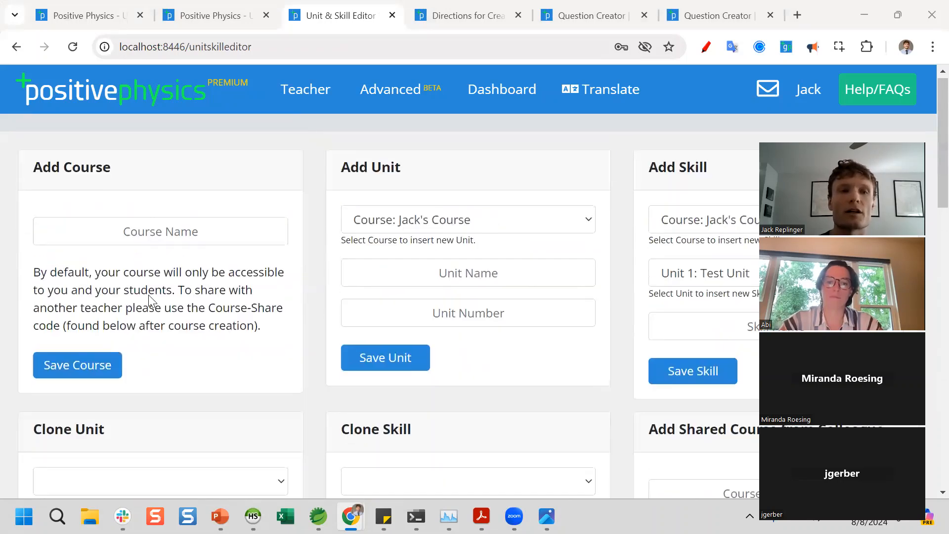
- Create a new course named with the teacher's first name in possessive form followed by "Course 2"
{"action": "left_click", "coordinate": [132, 234]}
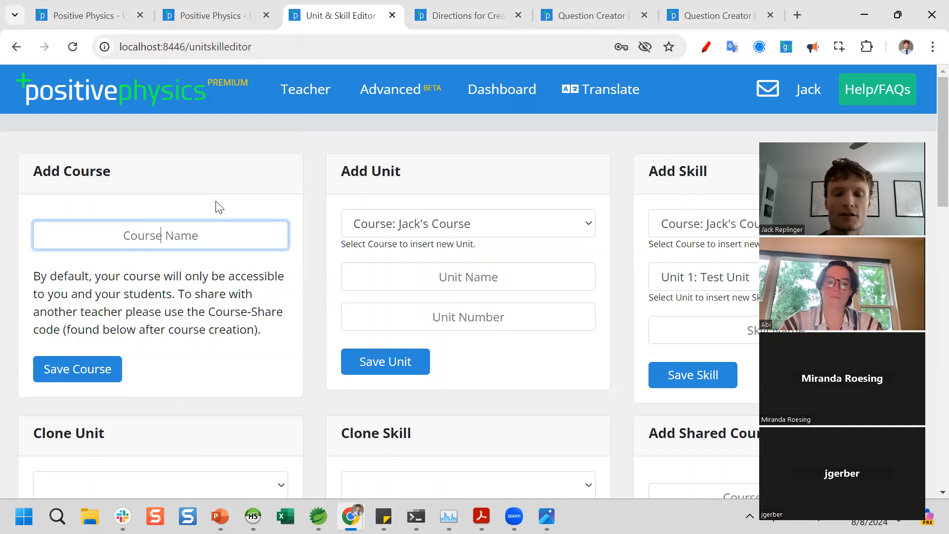
{"action": "type", "text": "Jack"}
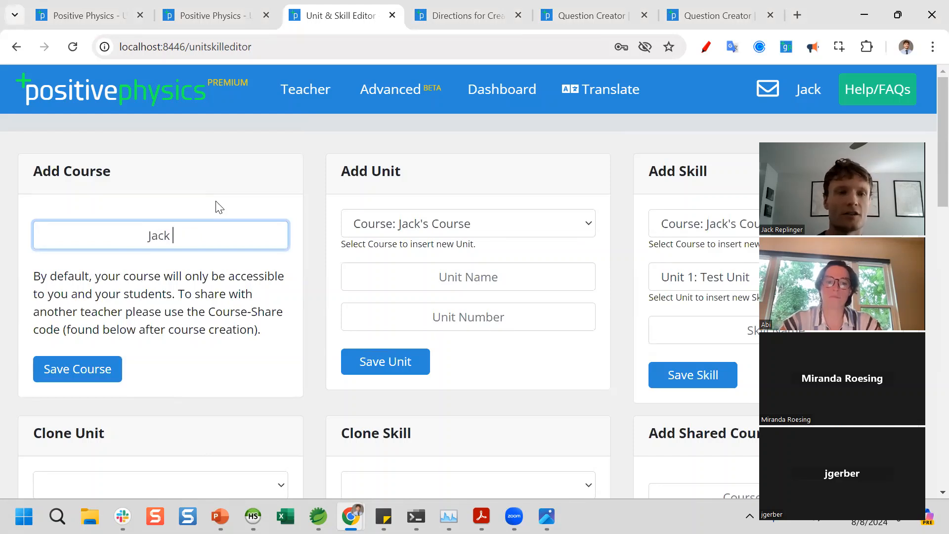
{"action": "type", "text": "'s Course 2"}
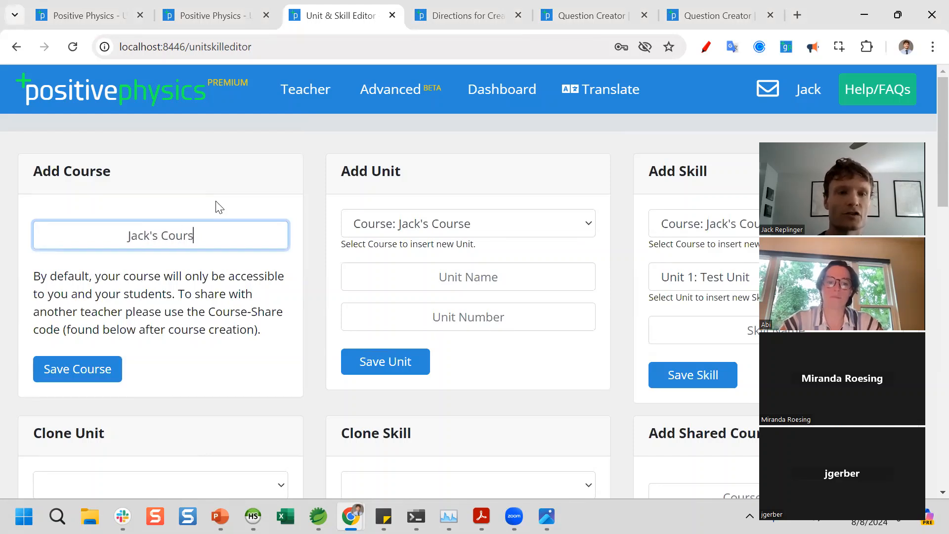
{"action": "left_click", "coordinate": [78, 370]}
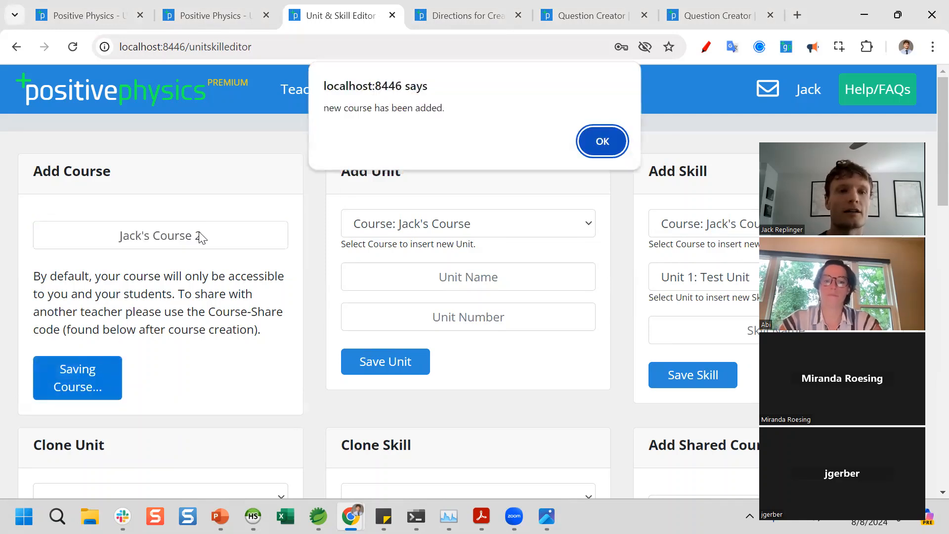
{"action": "left_click", "coordinate": [609, 152]}
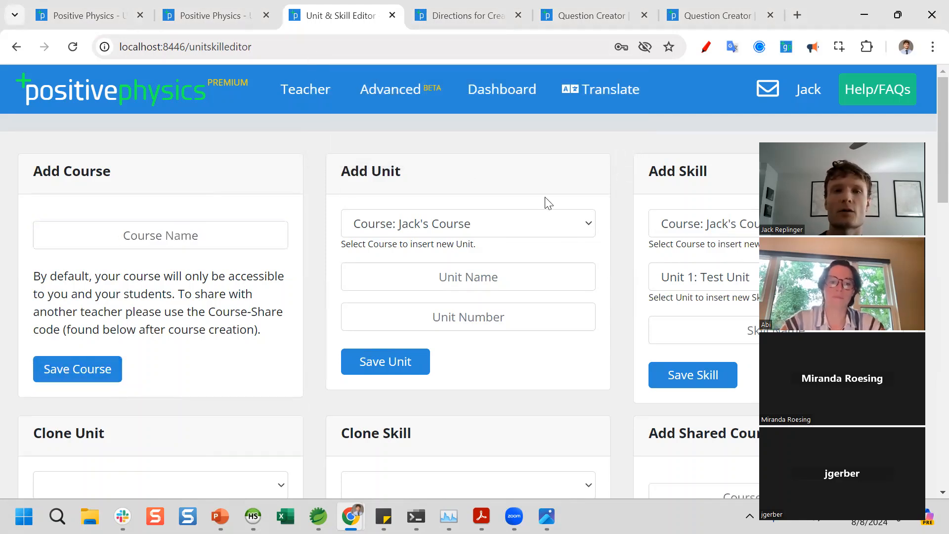
- Open the Dashboard in the other Positive Physics tab, select the newly added course and check its available units
{"action": "left_click", "coordinate": [217, 15]}
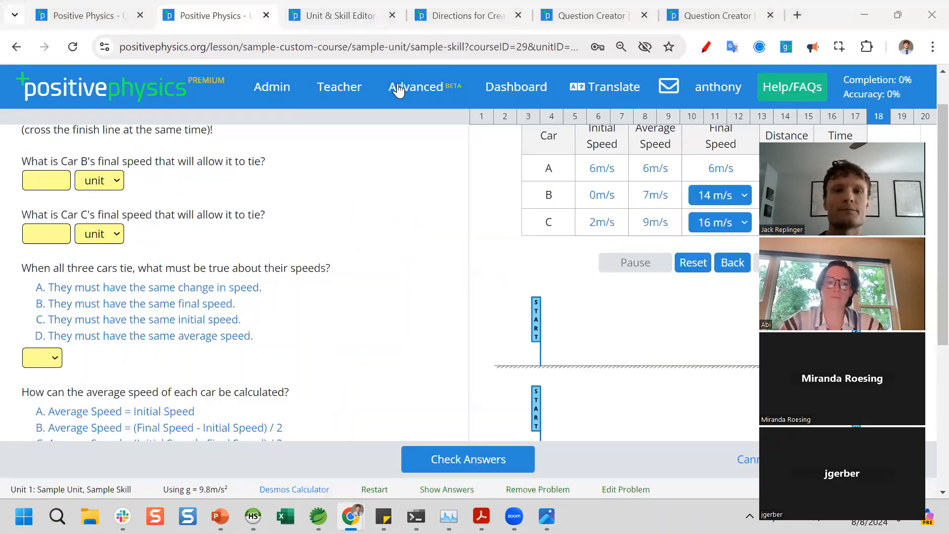
{"action": "left_click", "coordinate": [519, 94]}
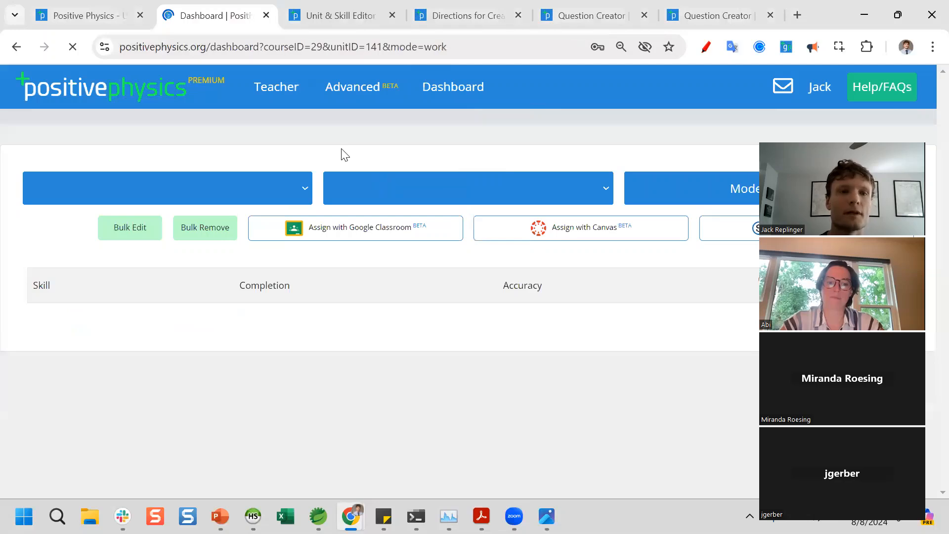
{"action": "left_click", "coordinate": [204, 250]}
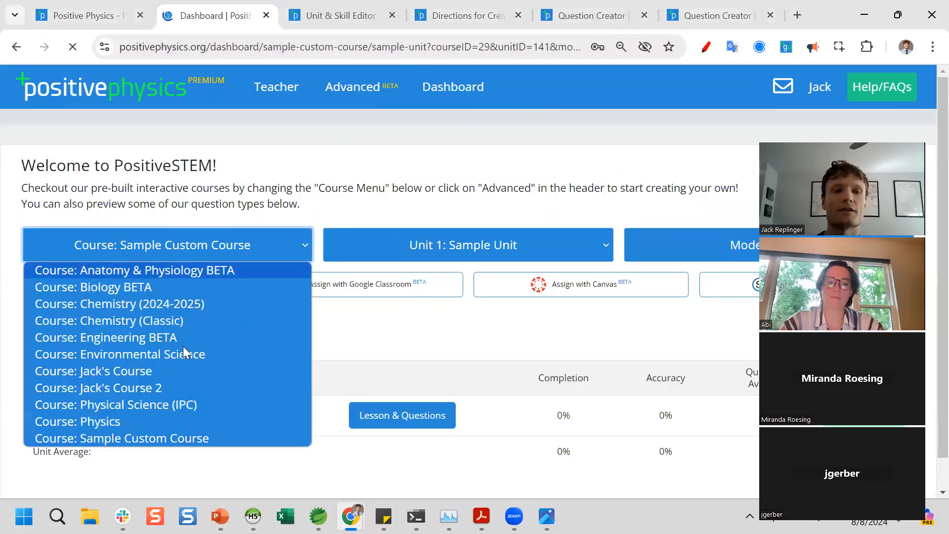
{"action": "left_click", "coordinate": [149, 388]}
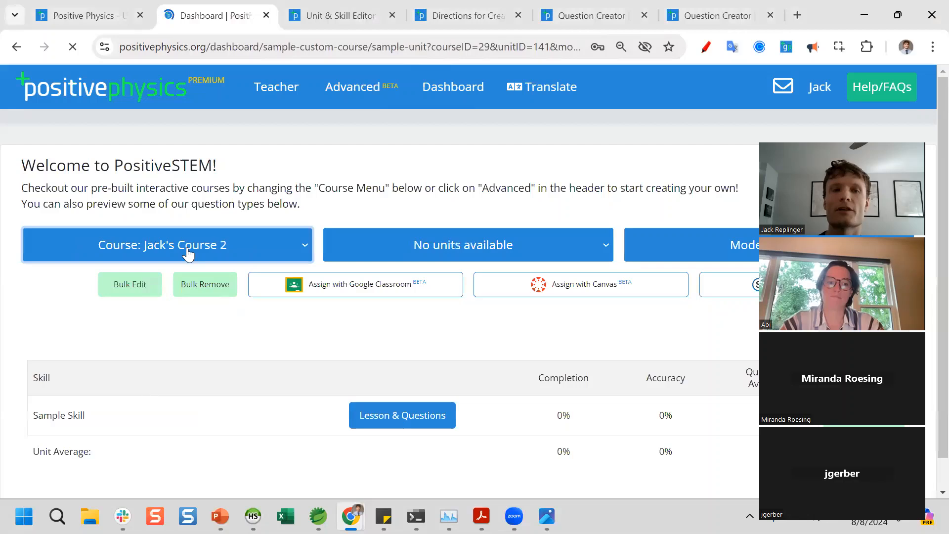
{"action": "left_click", "coordinate": [456, 255]}
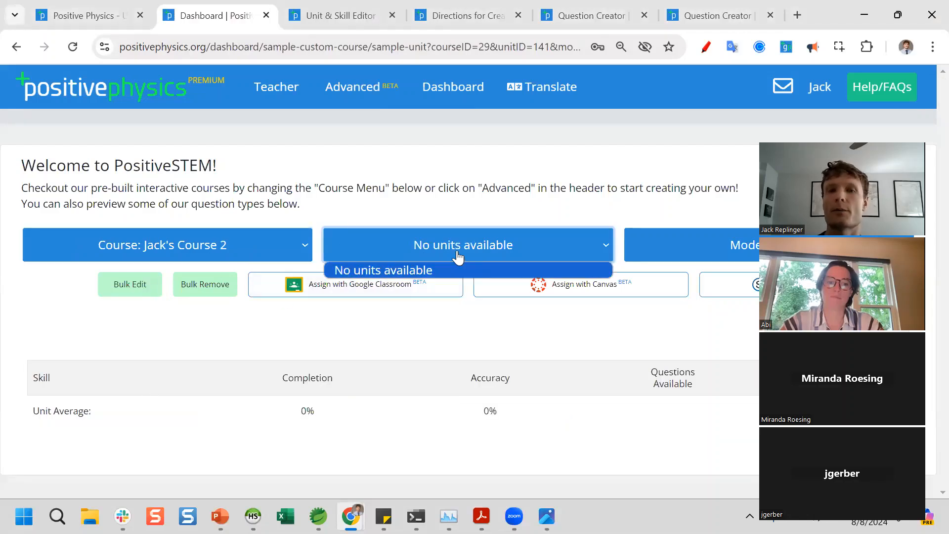
{"action": "left_click", "coordinate": [457, 253]}
- Return to the Unit & Skill Editor and add a unit named Motion with unit number 1 to the preselected course
{"action": "left_click", "coordinate": [340, 14]}
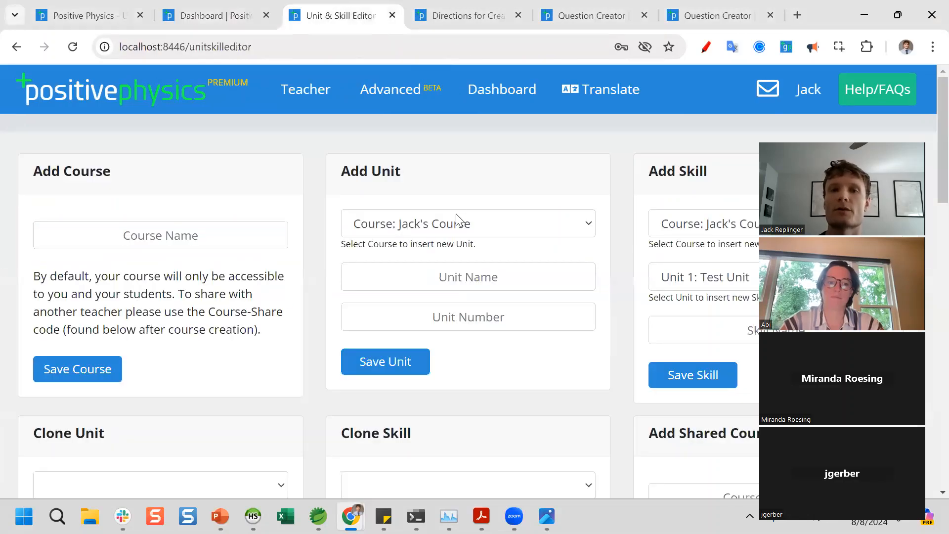
{"action": "left_click", "coordinate": [465, 278]}
{"action": "type", "text": "Motion1"}
{"action": "key", "text": "BackSpace"}
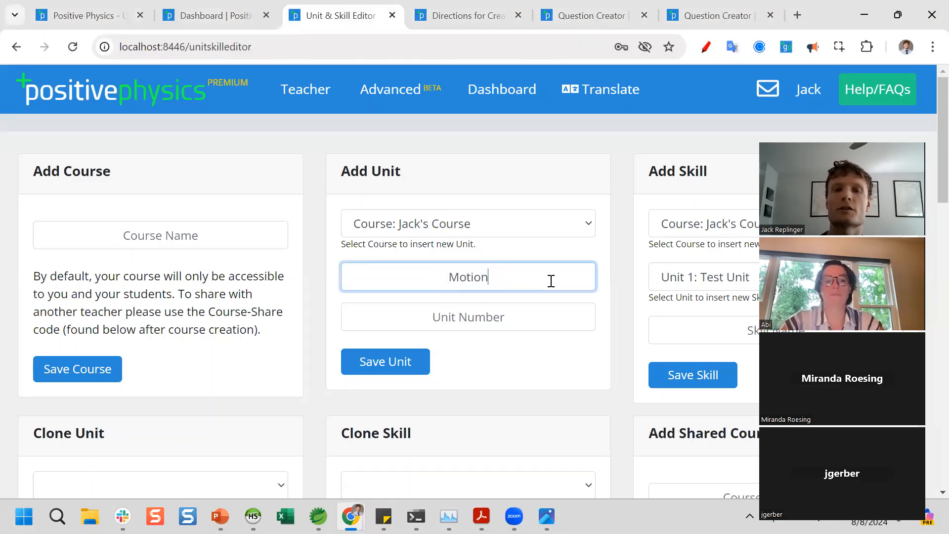
{"action": "left_click", "coordinate": [437, 318]}
{"action": "type", "text": "1"}
{"action": "left_click", "coordinate": [404, 369]}
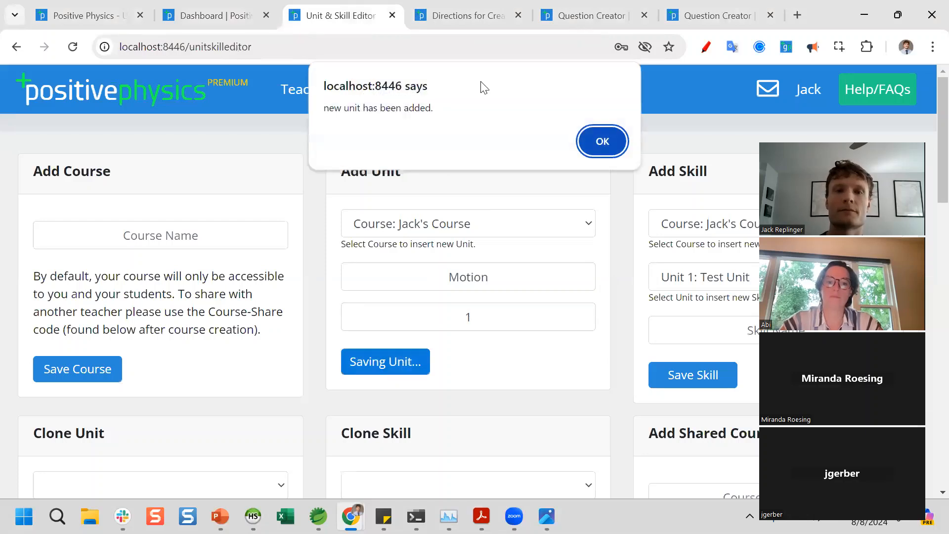
{"action": "left_click", "coordinate": [604, 141]}
- Try to set up a skill named Calculations in the second custom course and choose a unit for it
{"action": "left_click_drag", "start_coordinate": [822, 121], "coordinate": [435, 90]}
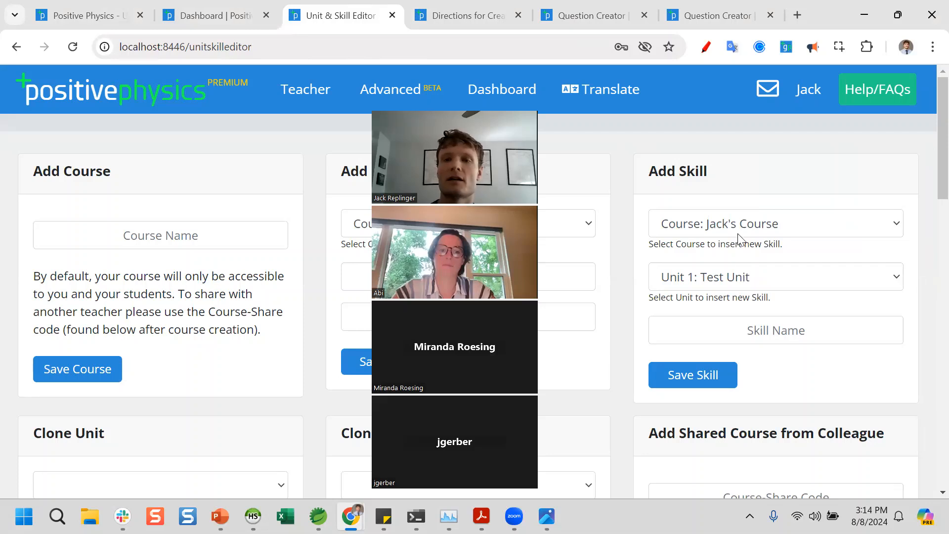
{"action": "left_click", "coordinate": [767, 332]}
{"action": "type", "text": "Calculations"}
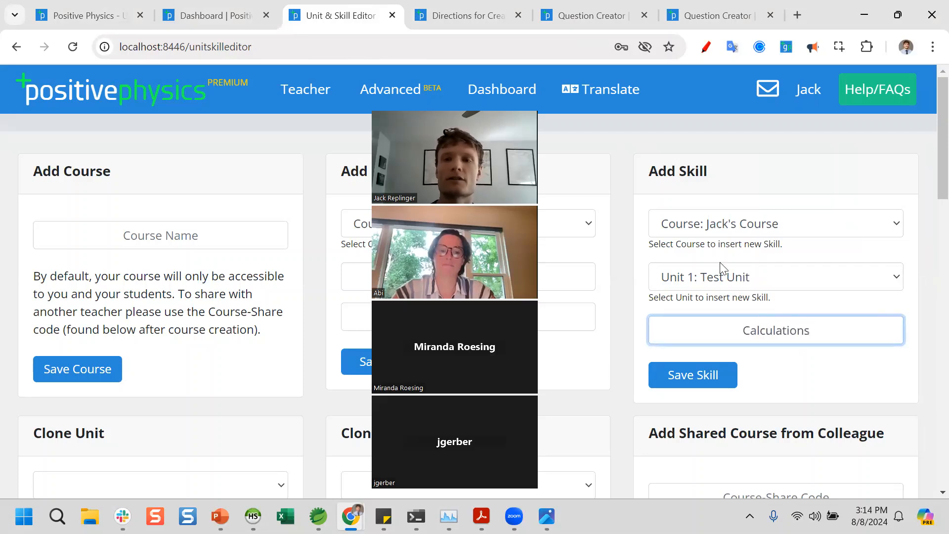
{"action": "left_click", "coordinate": [731, 223]}
{"action": "left_click", "coordinate": [739, 262]}
{"action": "left_click", "coordinate": [760, 276]}
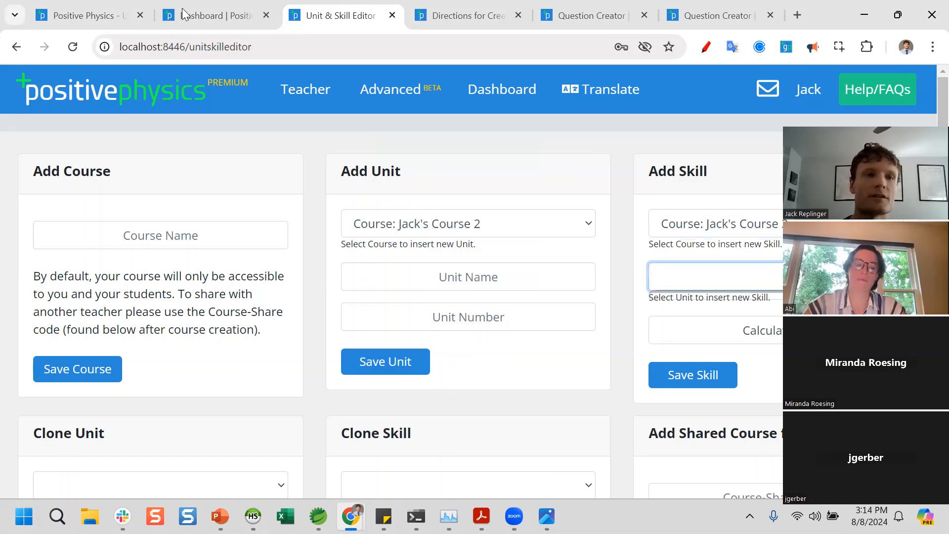
- Reload the Unit & Skill Editor and recheck which units the second custom course offers for a new skill
{"action": "left_click", "coordinate": [72, 47]}
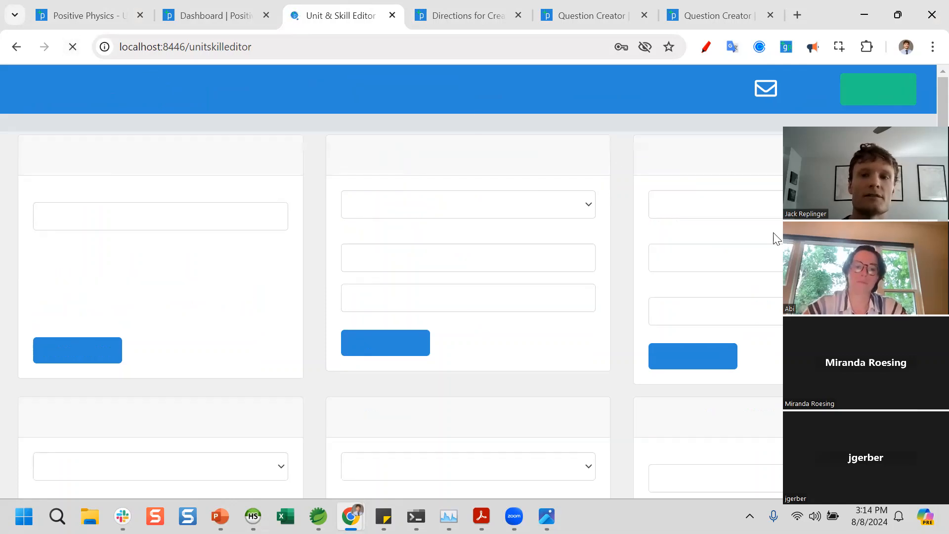
{"action": "left_click", "coordinate": [697, 224]}
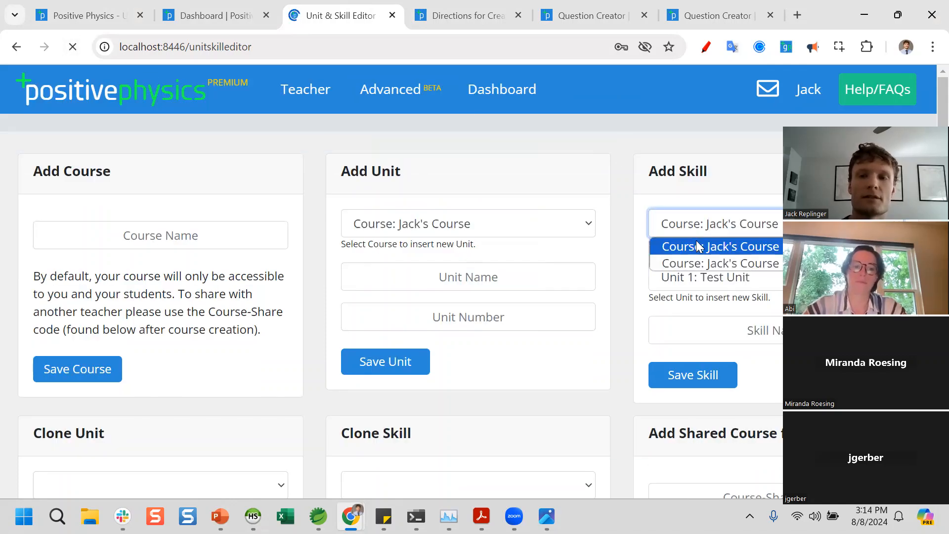
{"action": "left_click", "coordinate": [721, 262]}
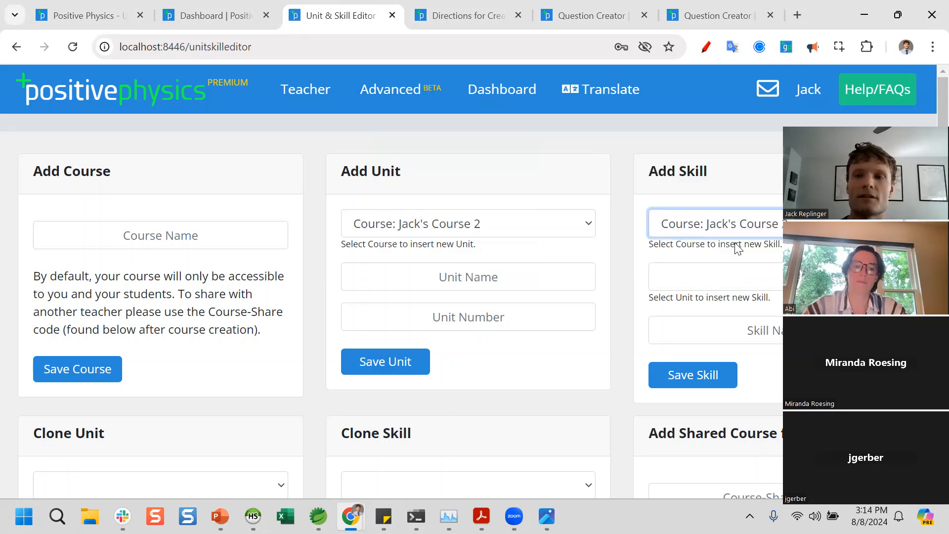
{"action": "left_click", "coordinate": [727, 277]}
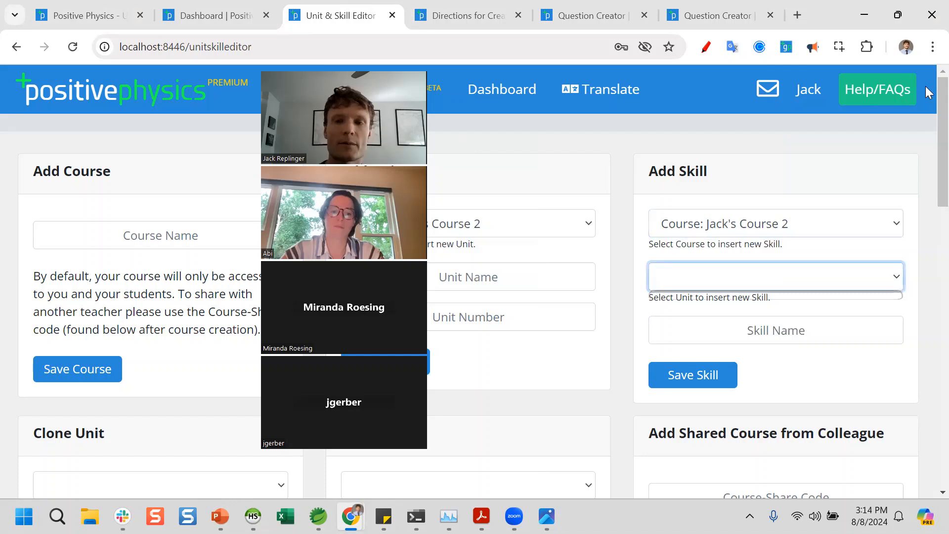
- Add a skill named Calculations to Unit 1: Test Unit of the first custom course
{"action": "left_click", "coordinate": [717, 224]}
{"action": "left_click", "coordinate": [752, 249]}
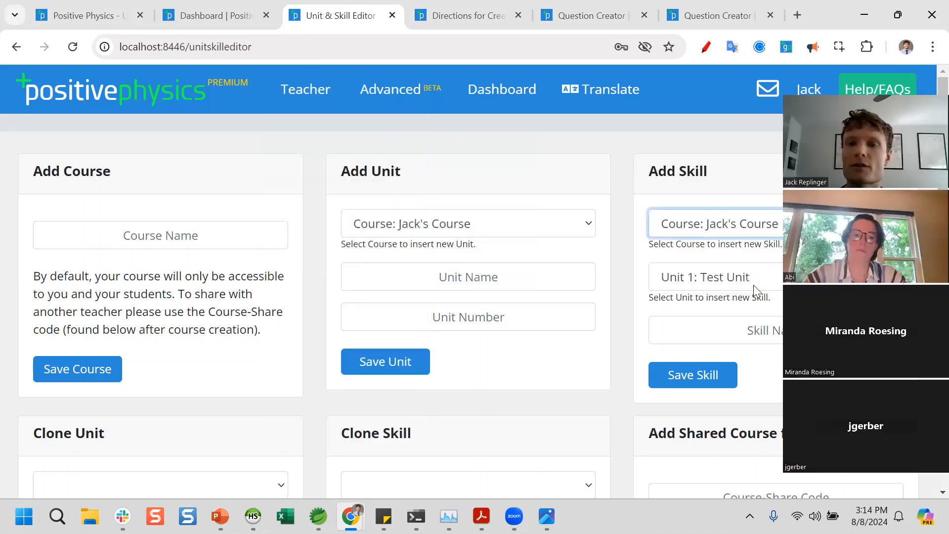
{"action": "left_click", "coordinate": [730, 332]}
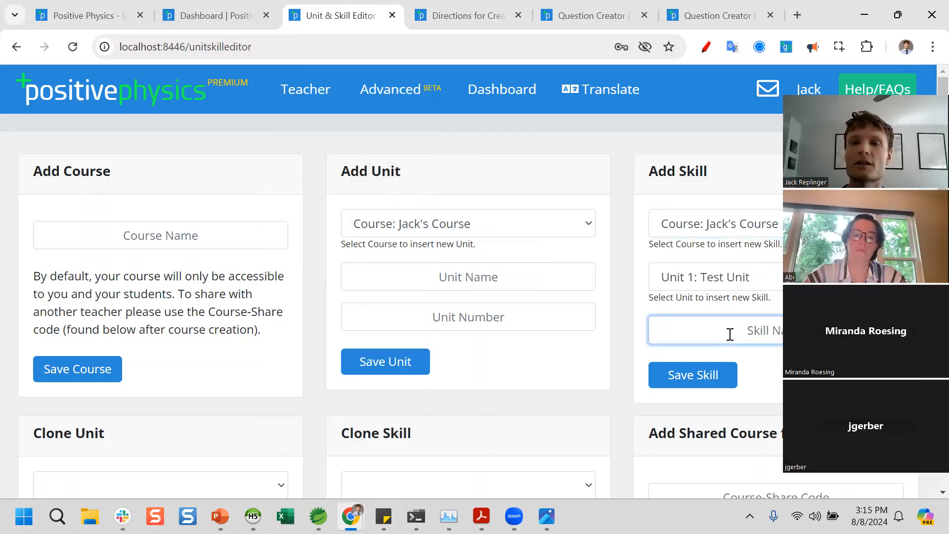
{"action": "type", "text": "Calc"}
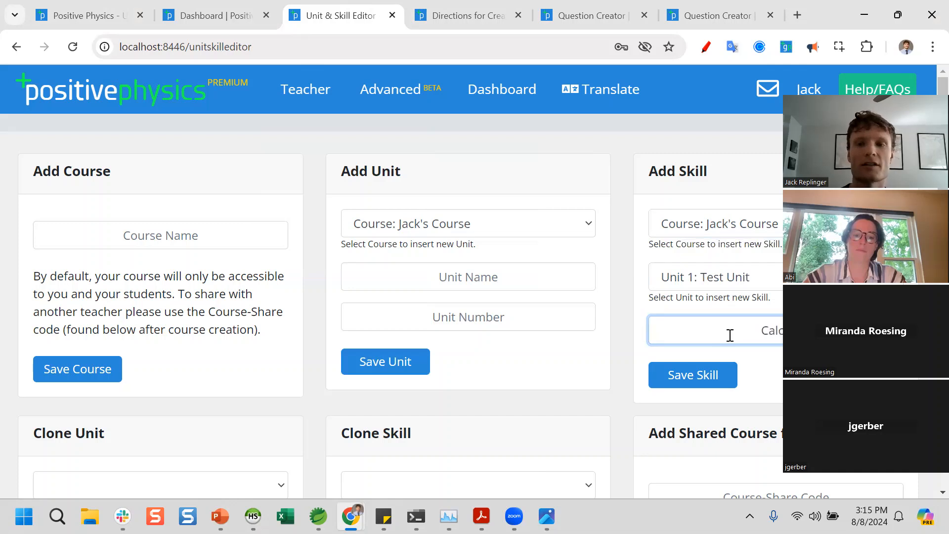
{"action": "type", "text": "ulating"}
{"action": "left_click", "coordinate": [692, 377]}
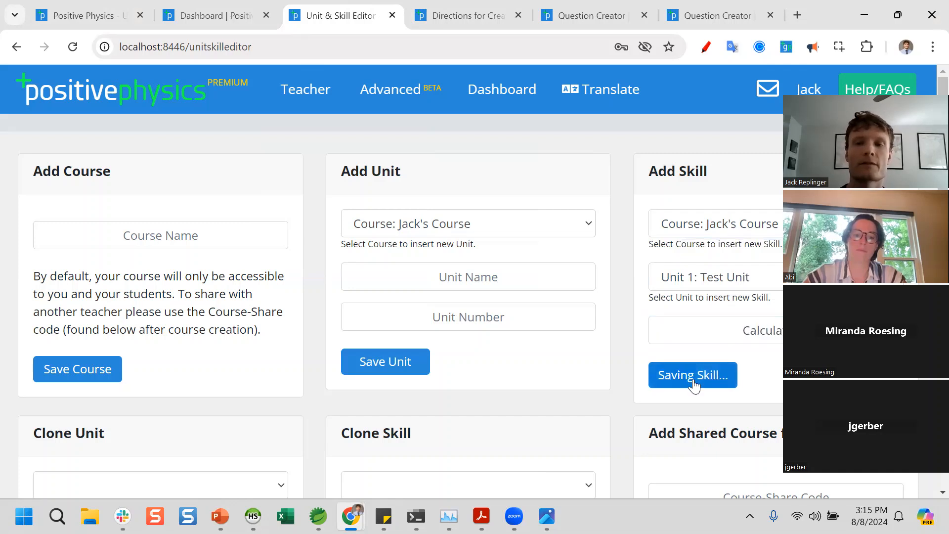
{"action": "left_click", "coordinate": [603, 141]}
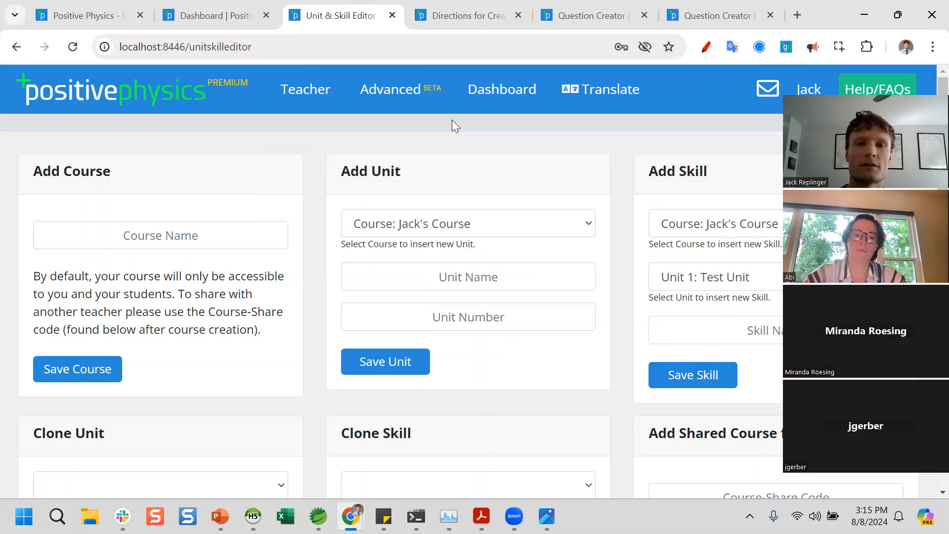
- Open the Insert Questions page and select the Calculations skill in Unit 1: Test Unit of the first custom course
{"action": "left_click", "coordinate": [401, 94]}
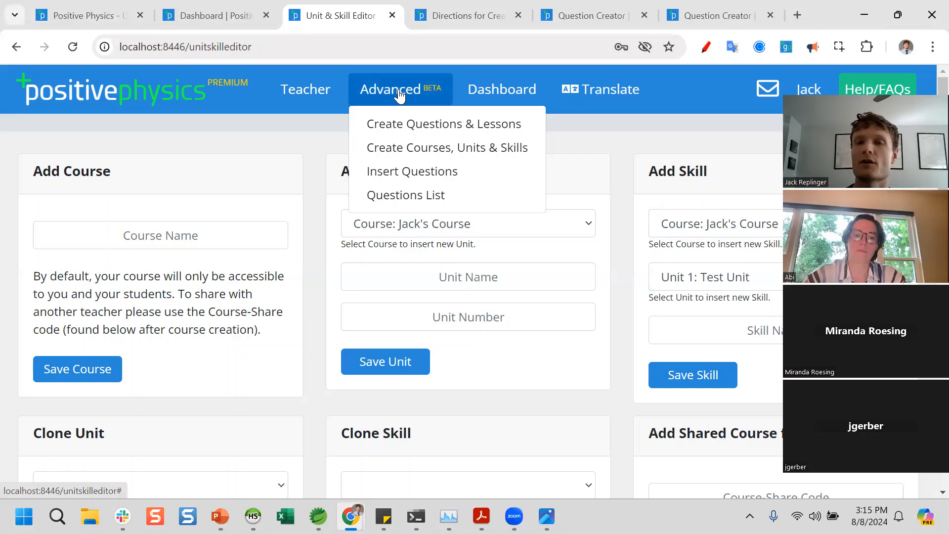
{"action": "left_click", "coordinate": [405, 173]}
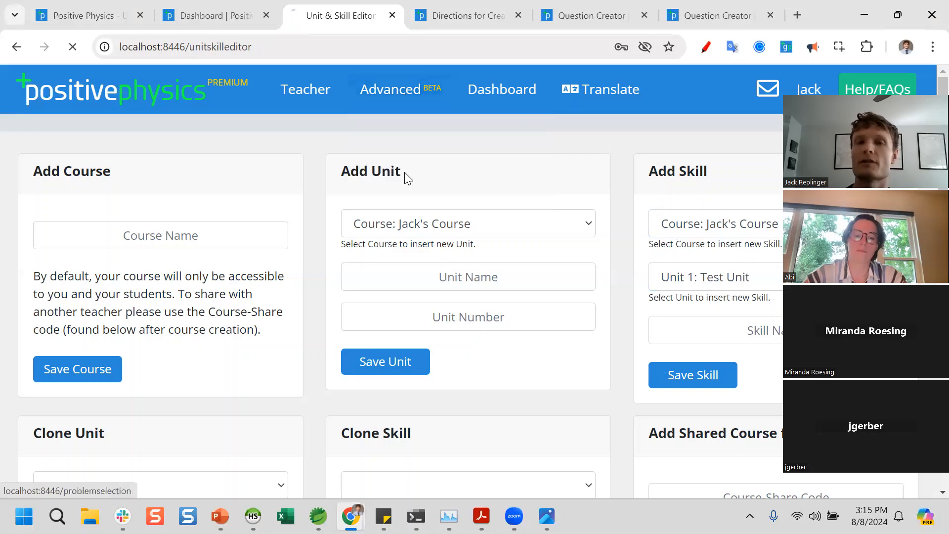
{"action": "scroll", "coordinate": [284, 256], "scroll_direction": "down", "scroll_amount": 3}
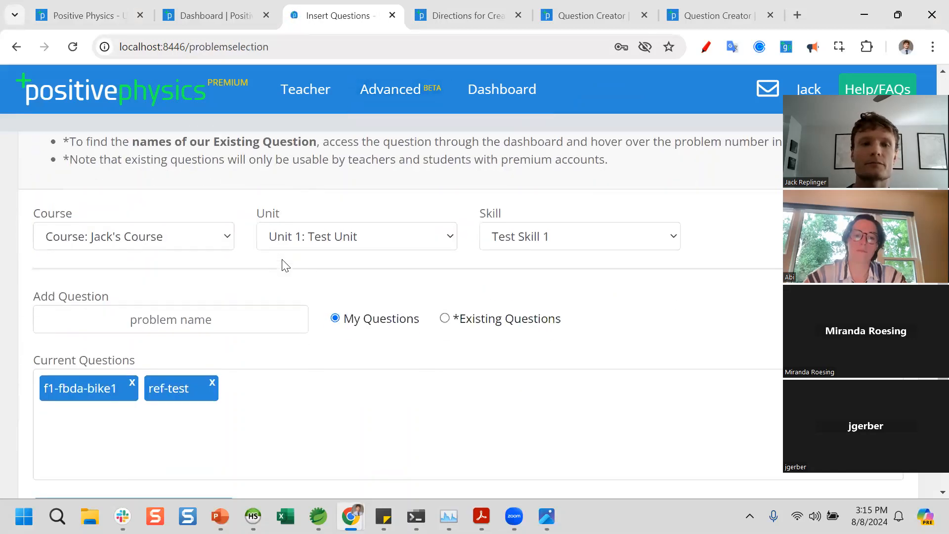
{"action": "scroll", "coordinate": [280, 269], "scroll_direction": "down", "scroll_amount": 1}
{"action": "left_click", "coordinate": [162, 248]}
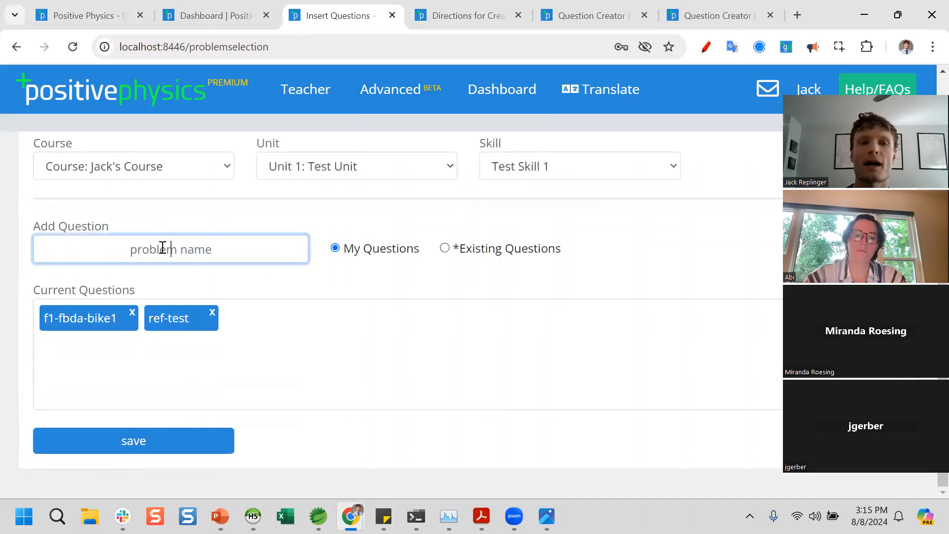
{"action": "scroll", "coordinate": [215, 235], "scroll_direction": "up", "scroll_amount": 1}
{"action": "scroll", "coordinate": [215, 235], "scroll_direction": "up", "scroll_amount": 1}
{"action": "left_click", "coordinate": [152, 241]}
{"action": "left_click", "coordinate": [153, 242]}
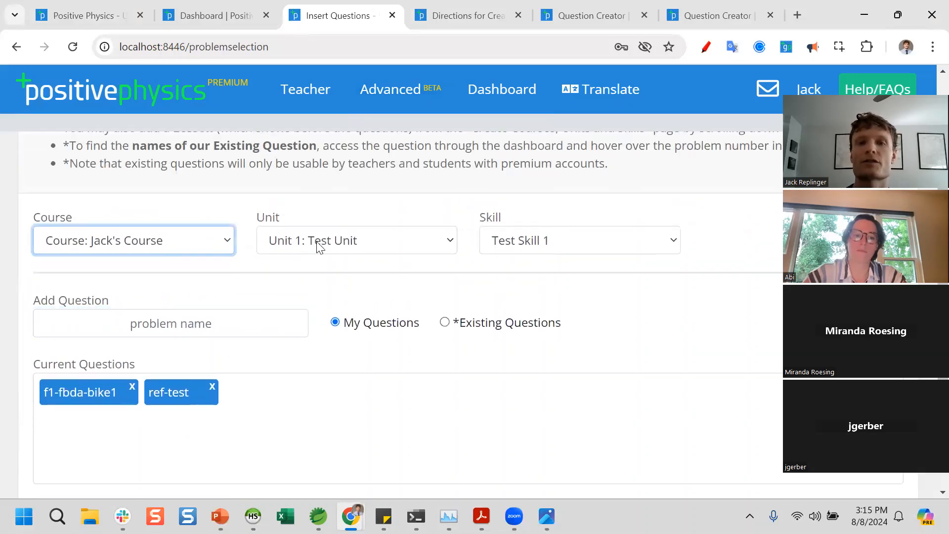
{"action": "left_click", "coordinate": [536, 251]}
{"action": "left_click", "coordinate": [521, 283]}
- Add the demo-simple question from My Questions to the Calculations skill and save the skill
{"action": "left_click", "coordinate": [183, 330]}
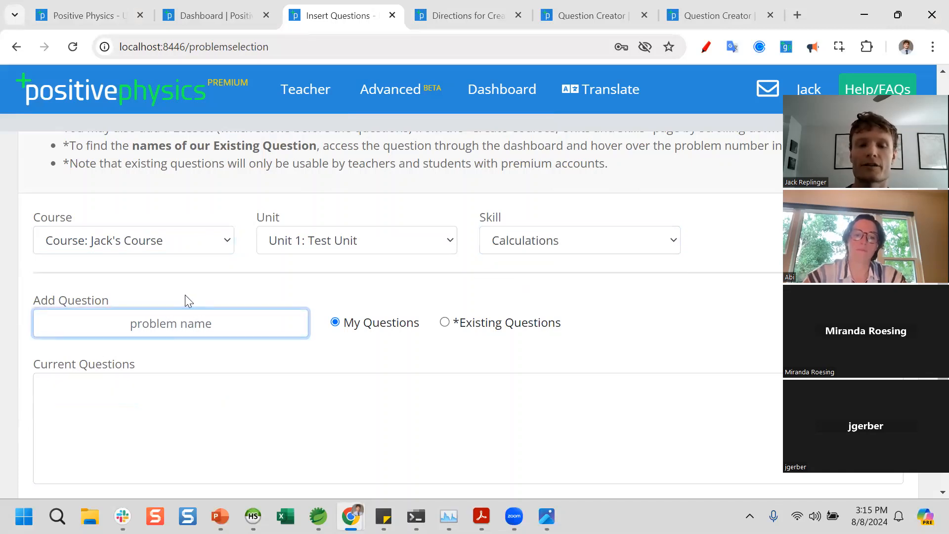
{"action": "type", "text": "demo"}
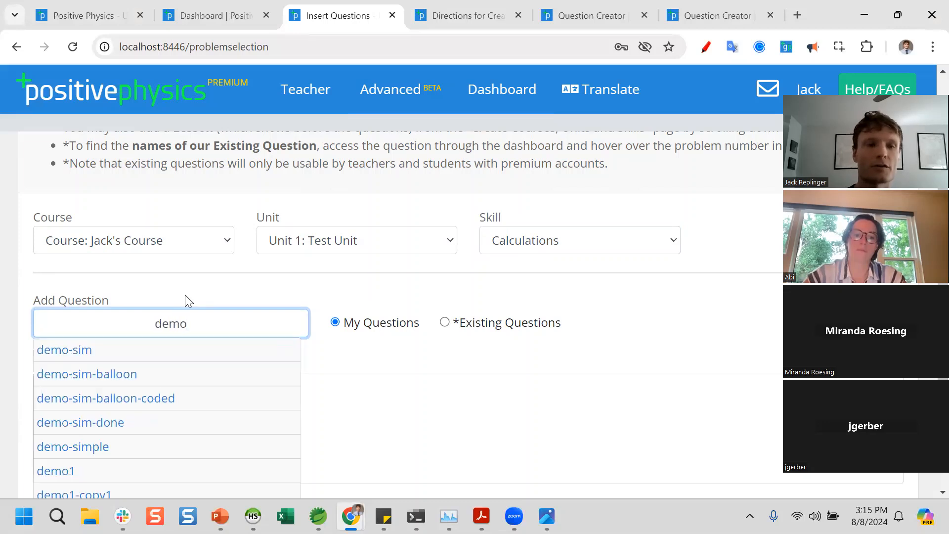
{"action": "scroll", "coordinate": [186, 302], "scroll_direction": "down", "scroll_amount": 1}
{"action": "left_click", "coordinate": [148, 430]}
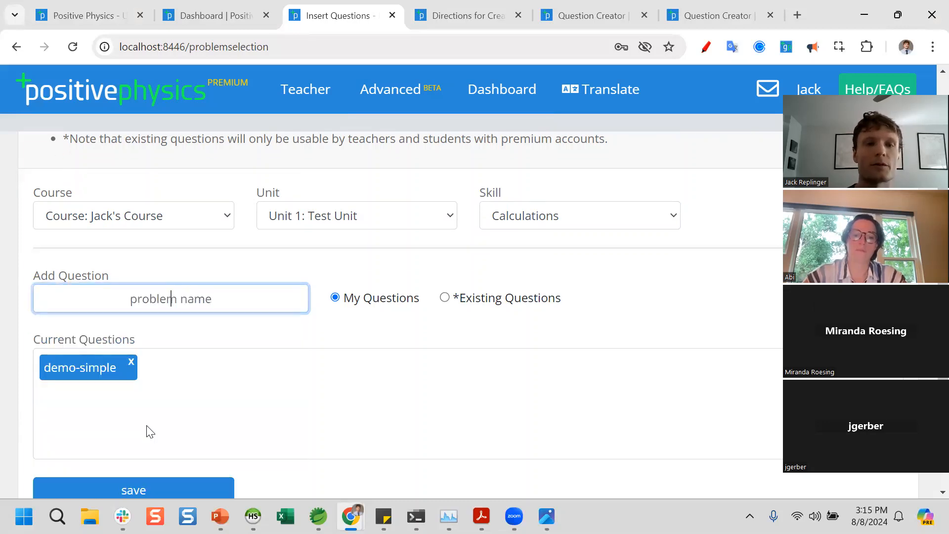
{"action": "scroll", "coordinate": [222, 411], "scroll_direction": "down", "scroll_amount": 1}
{"action": "left_click", "coordinate": [180, 440]}
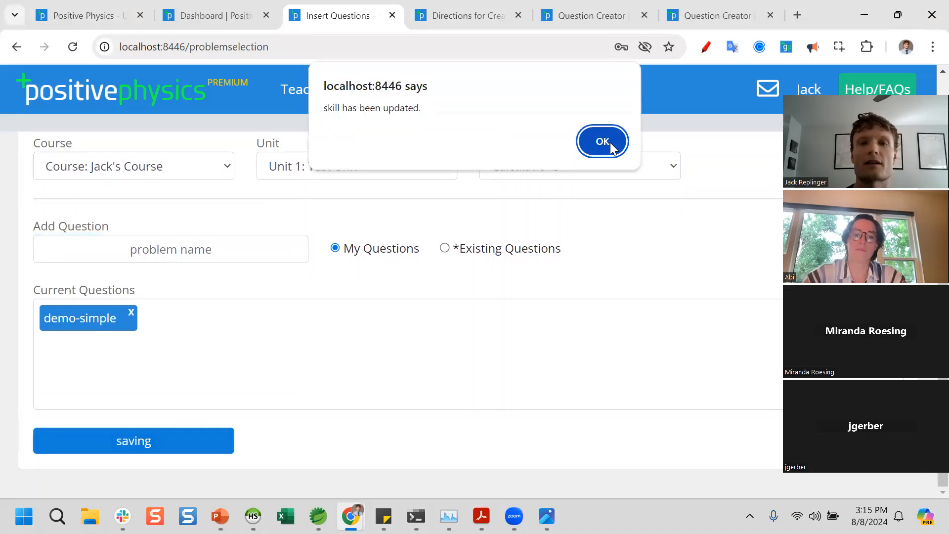
{"action": "left_click", "coordinate": [606, 139]}
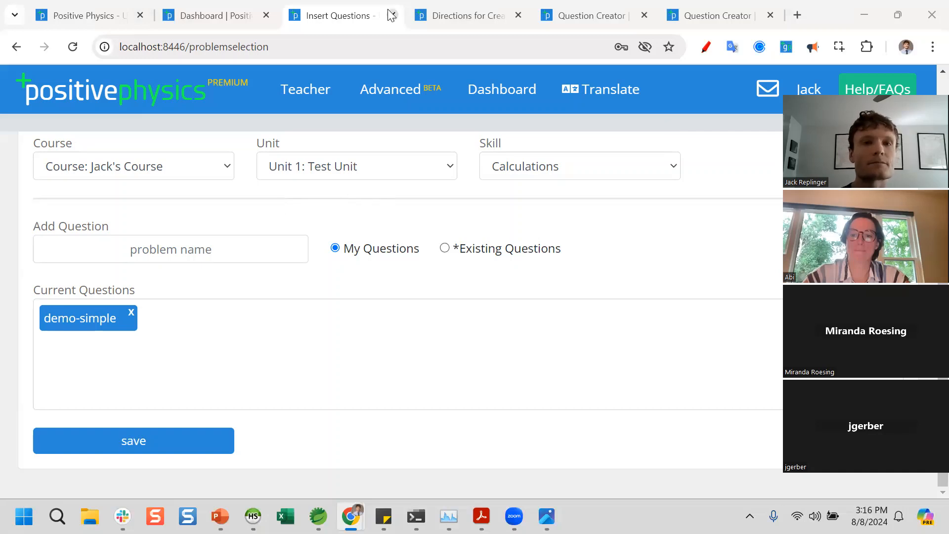
- Open the question directions from the demo-sim question's page and close the other Question Creator tab
{"action": "left_click", "coordinate": [444, 11]}
{"action": "left_click", "coordinate": [568, 15]}
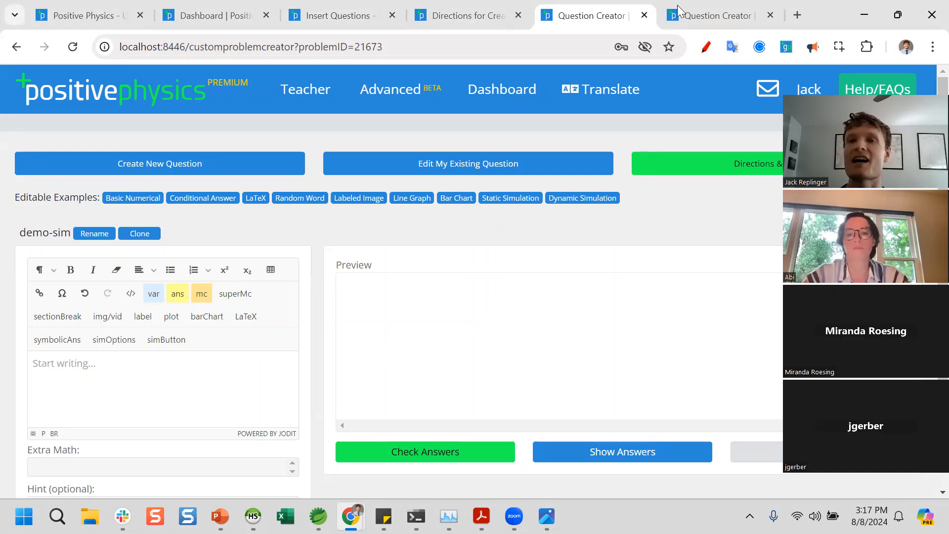
{"action": "left_click", "coordinate": [669, 169]}
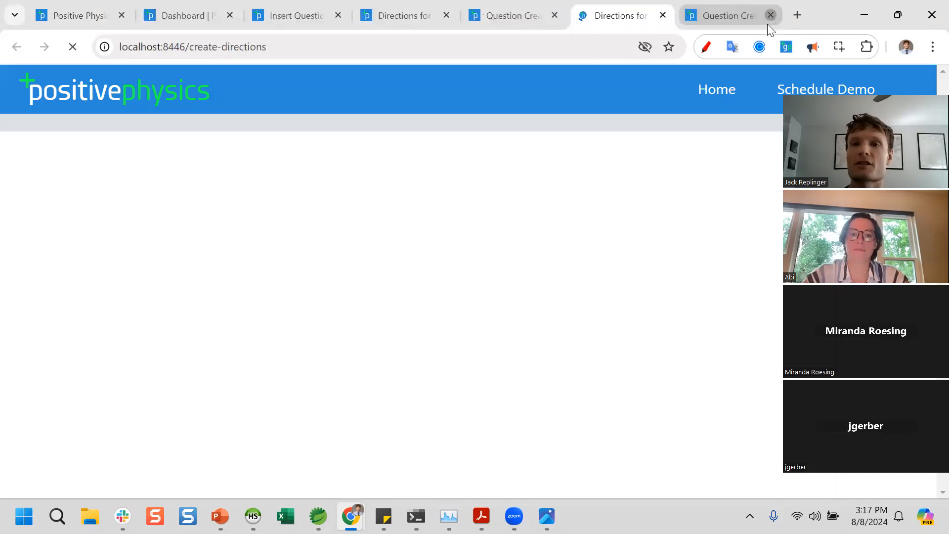
{"action": "left_click", "coordinate": [770, 15]}
- Look through the directions for the dynamic simulation details, the simulation and overlay properties, and the pre-made images
{"action": "scroll", "coordinate": [455, 356], "scroll_direction": "down", "scroll_amount": 20}
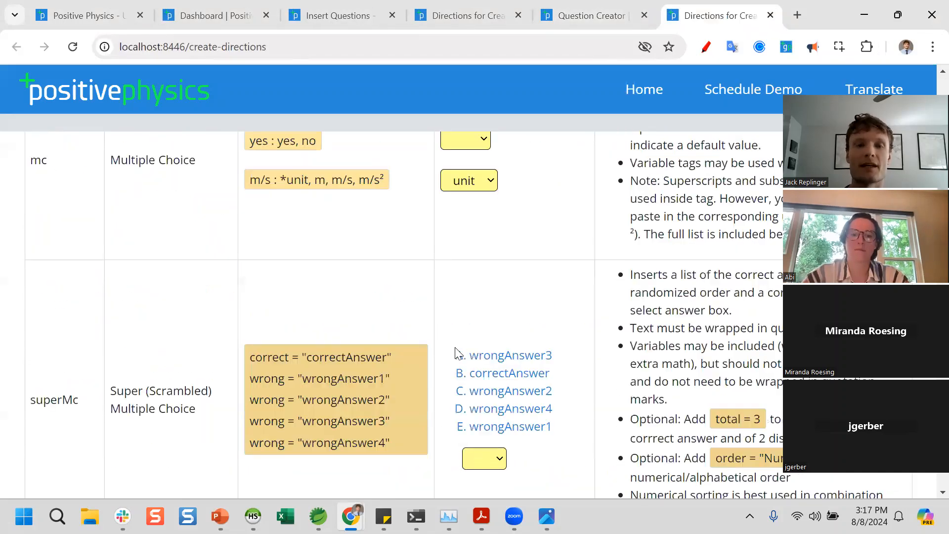
{"action": "scroll", "coordinate": [455, 356], "scroll_direction": "down", "scroll_amount": 10}
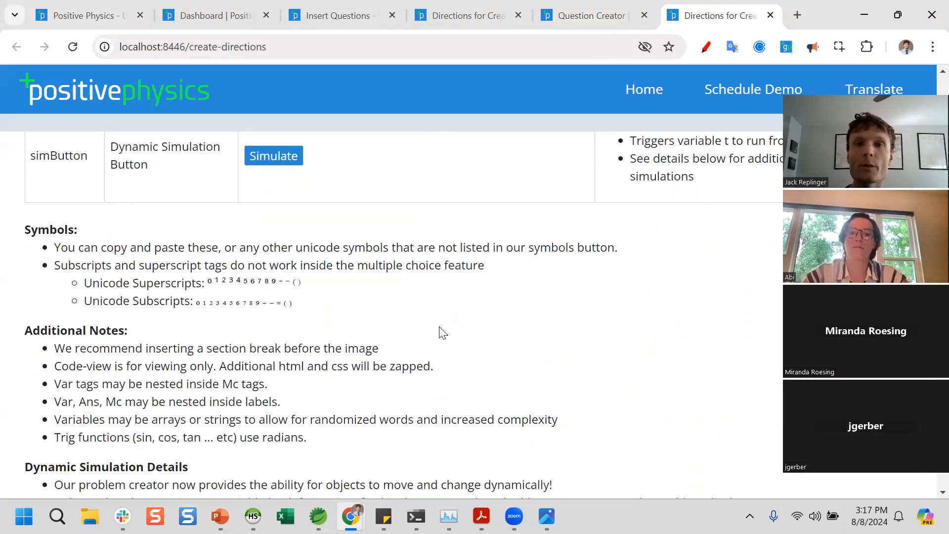
{"action": "scroll", "coordinate": [195, 326], "scroll_direction": "down", "scroll_amount": 5}
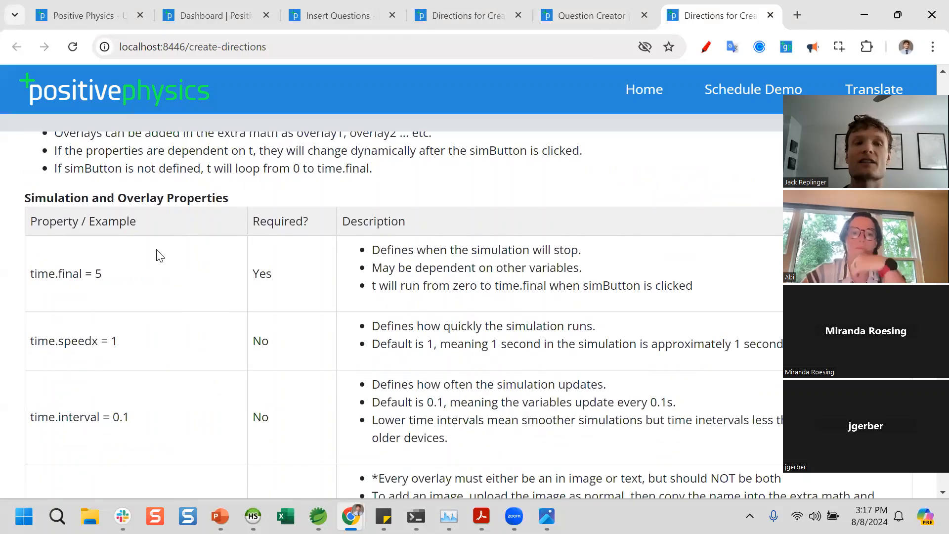
{"action": "scroll", "coordinate": [143, 255], "scroll_direction": "up", "scroll_amount": 3}
{"action": "scroll", "coordinate": [141, 305], "scroll_direction": "up", "scroll_amount": 1}
{"action": "scroll", "coordinate": [140, 305], "scroll_direction": "down", "scroll_amount": 4}
{"action": "scroll", "coordinate": [137, 267], "scroll_direction": "down", "scroll_amount": 5}
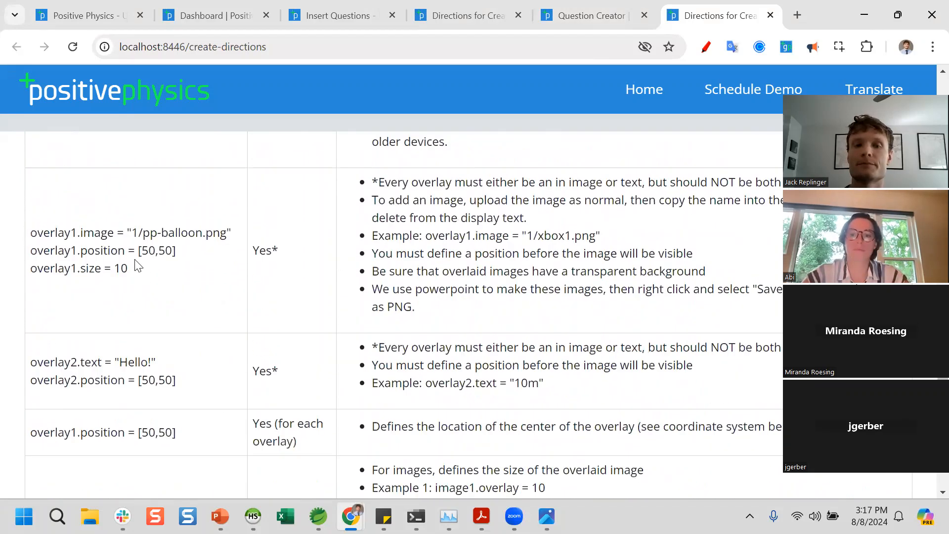
{"action": "scroll", "coordinate": [138, 266], "scroll_direction": "up", "scroll_amount": 3}
{"action": "scroll", "coordinate": [392, 335], "scroll_direction": "down", "scroll_amount": 18}
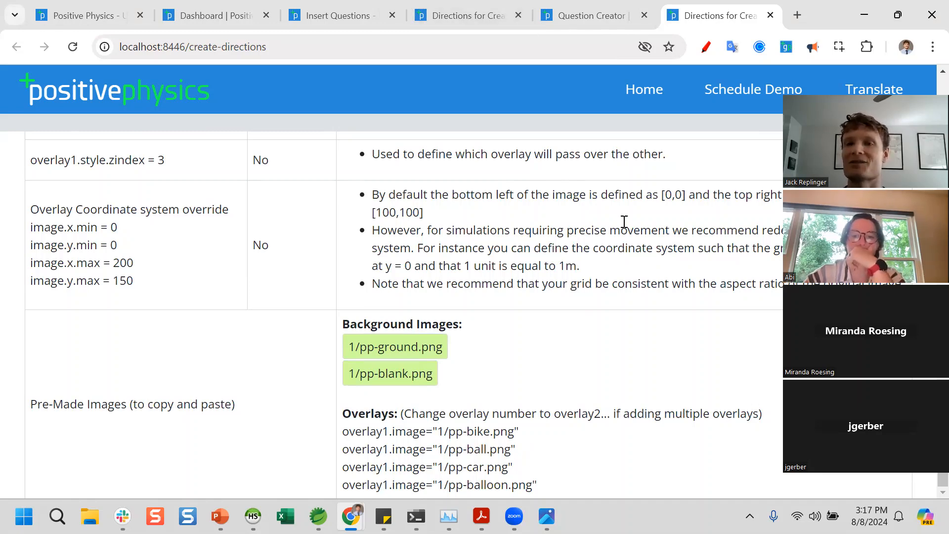
- Return to the demo-sim question in the Question Creator and enter time.final = 10 in Extra Math
{"action": "left_click", "coordinate": [477, 18]}
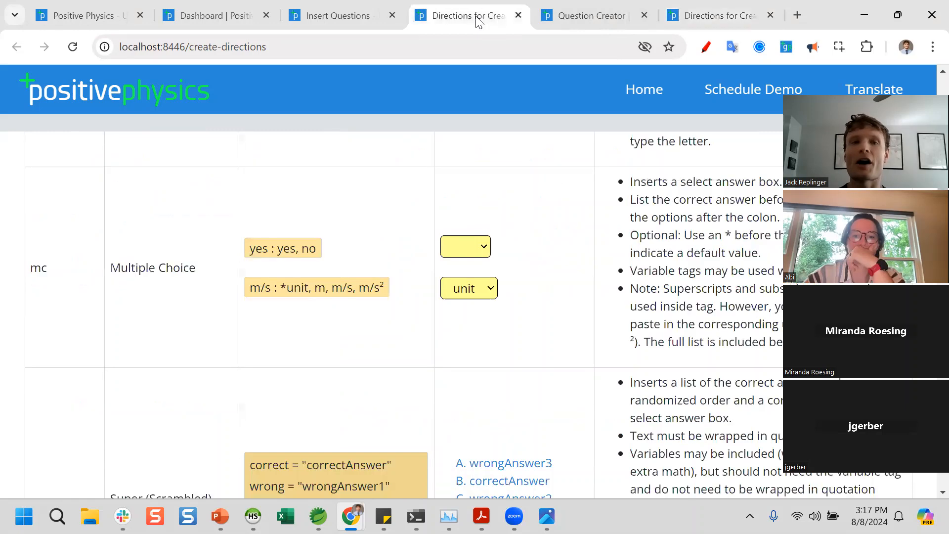
{"action": "left_click", "coordinate": [561, 17]}
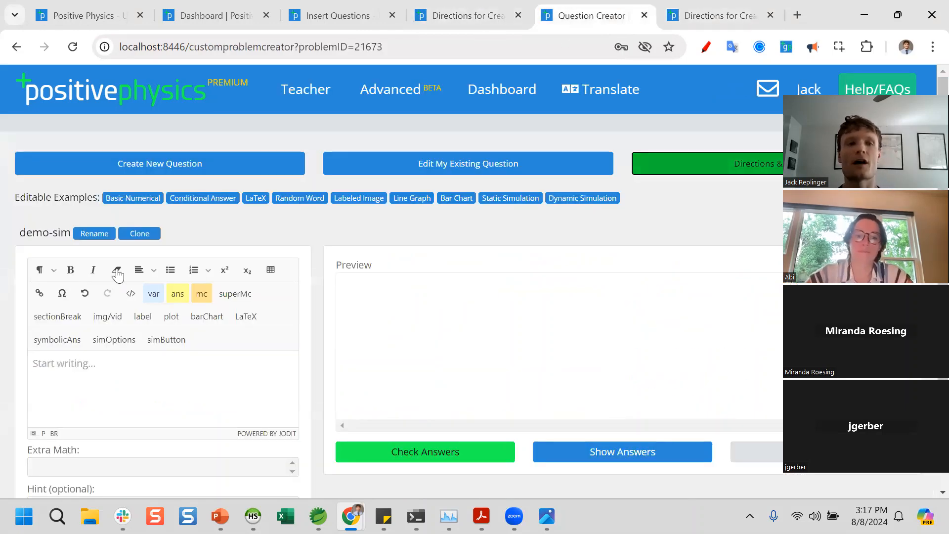
{"action": "scroll", "coordinate": [181, 371], "scroll_direction": "down", "scroll_amount": 1}
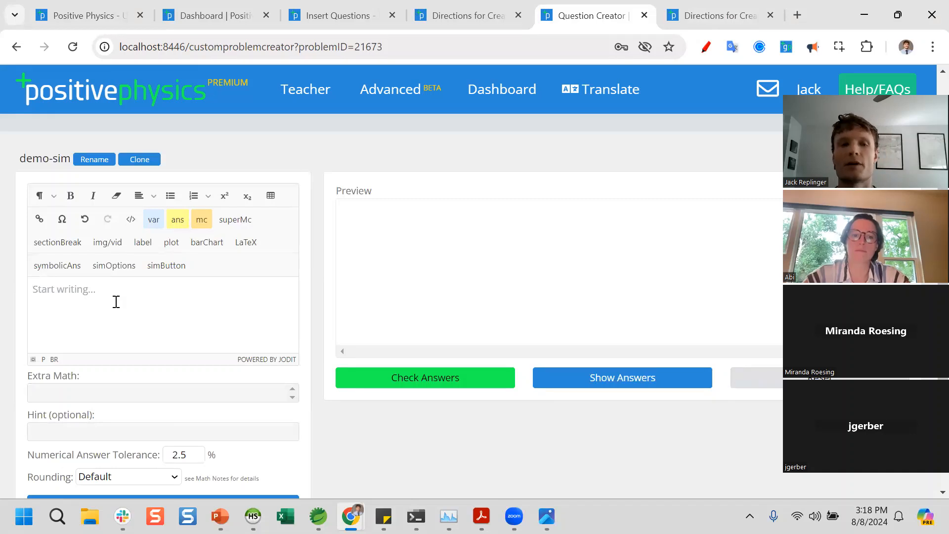
{"action": "left_click", "coordinate": [96, 391]}
{"action": "type", "text": "time"}
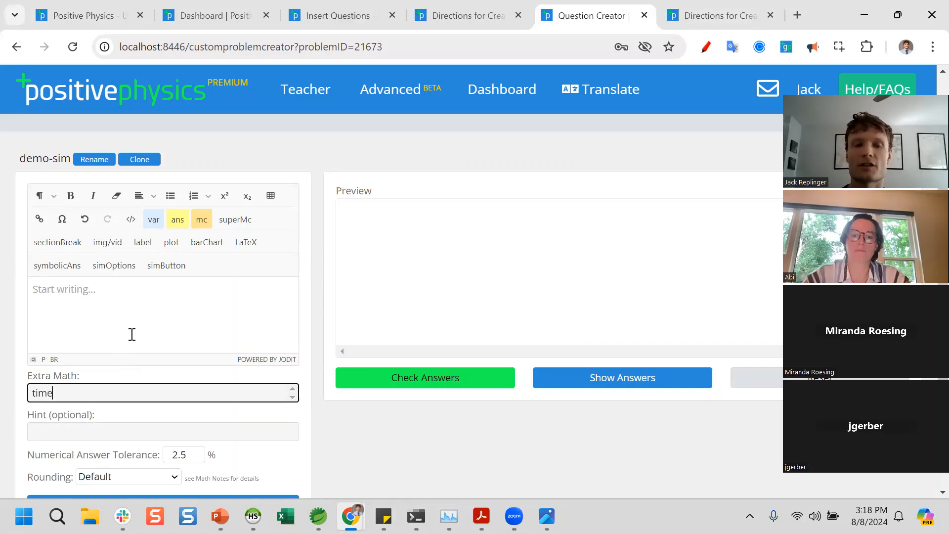
{"action": "type", "text": ".final"}
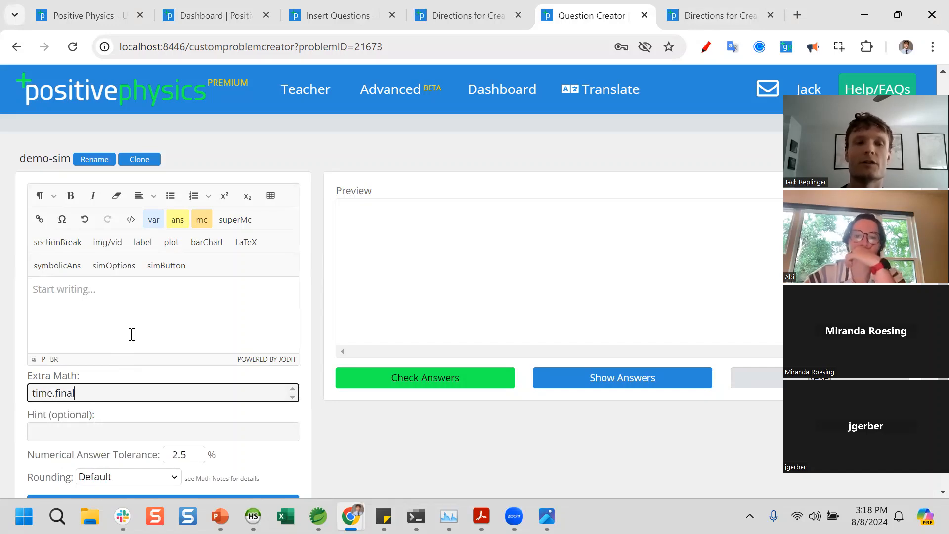
{"action": "type", "text": " = "}
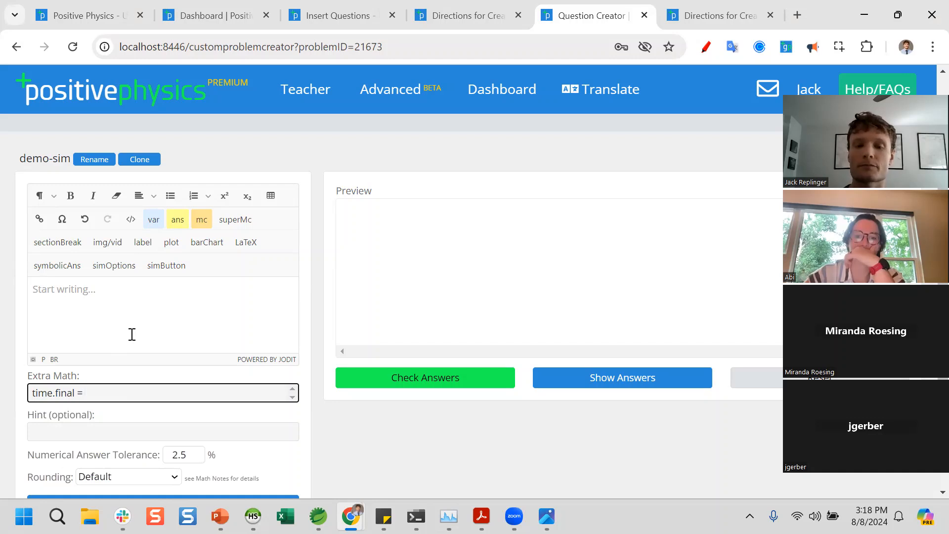
{"action": "type", "text": "10"}
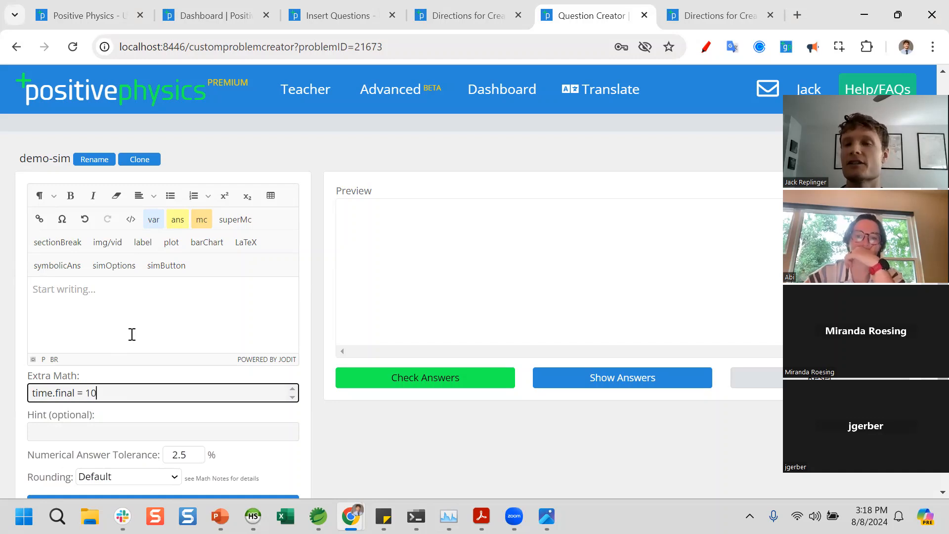
- Write "t =" followed by a variable tag t in the question body and insert a simulation button on the line above
{"action": "left_click", "coordinate": [119, 306]}
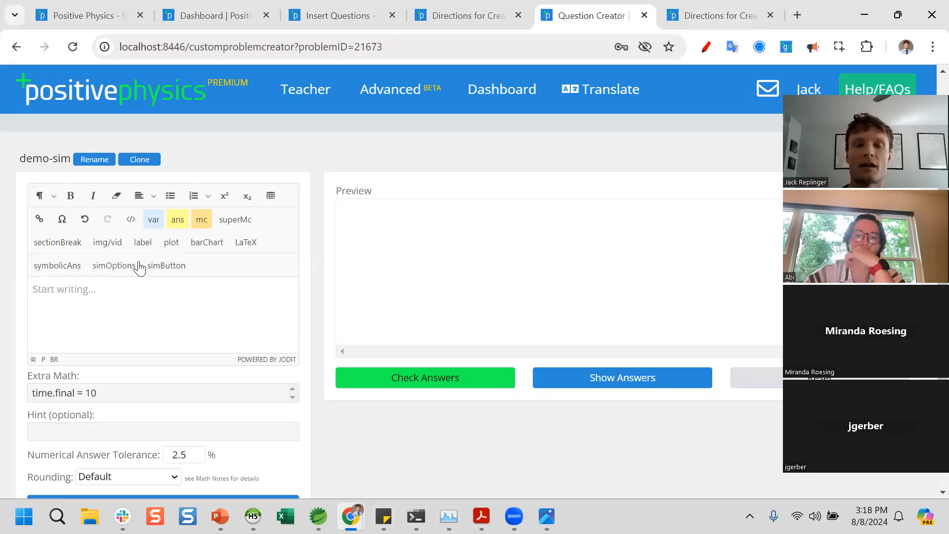
{"action": "type", "text": "t ="}
{"action": "left_click", "coordinate": [155, 223]}
{"action": "type", "text": "t"}
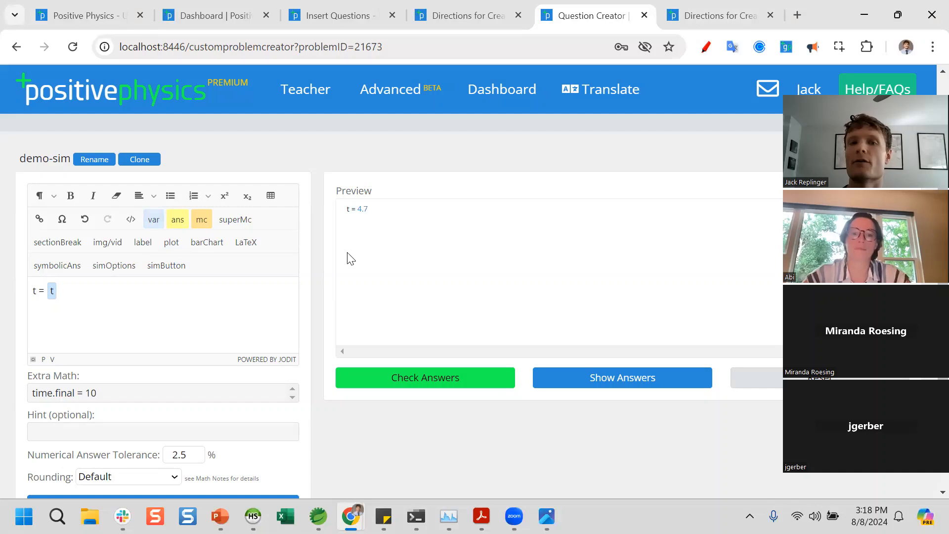
{"action": "key", "text": "Return"}
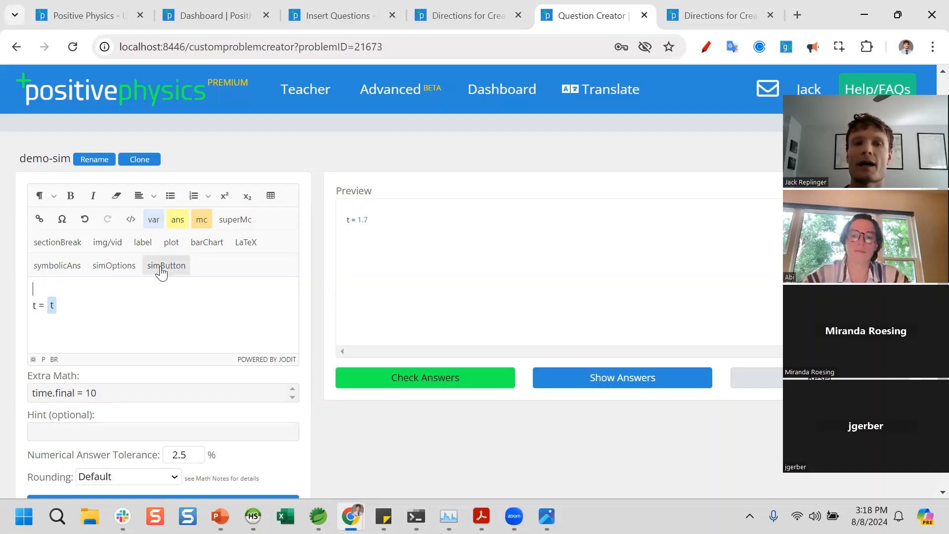
{"action": "left_click", "coordinate": [163, 269]}
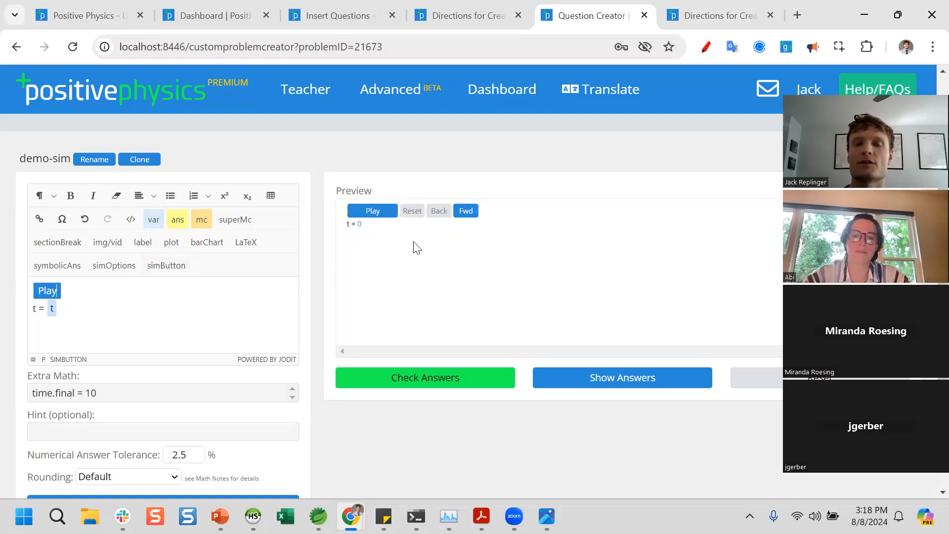
- Test the simulation controls in the preview by playing, pausing, stepping forward and resetting
{"action": "left_click", "coordinate": [376, 213]}
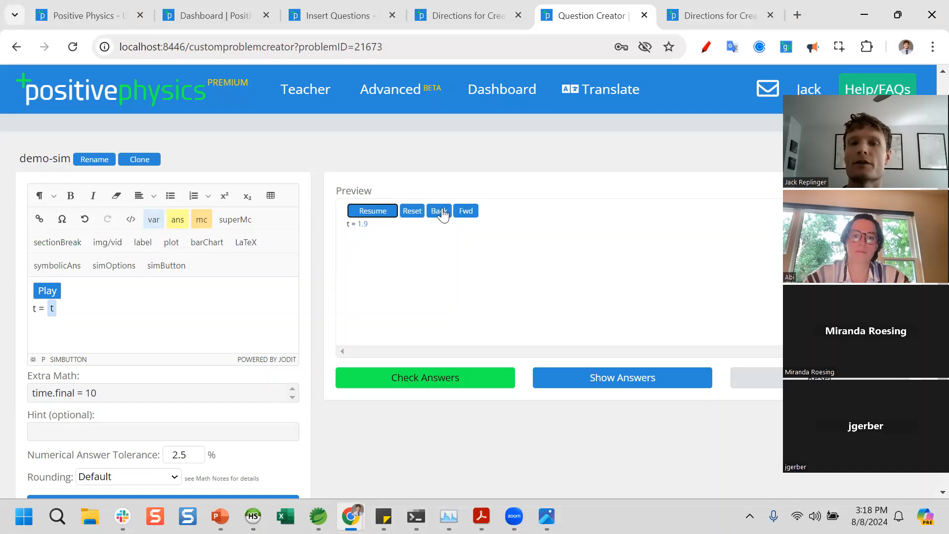
{"action": "left_click", "coordinate": [459, 214]}
{"action": "left_click", "coordinate": [460, 215]}
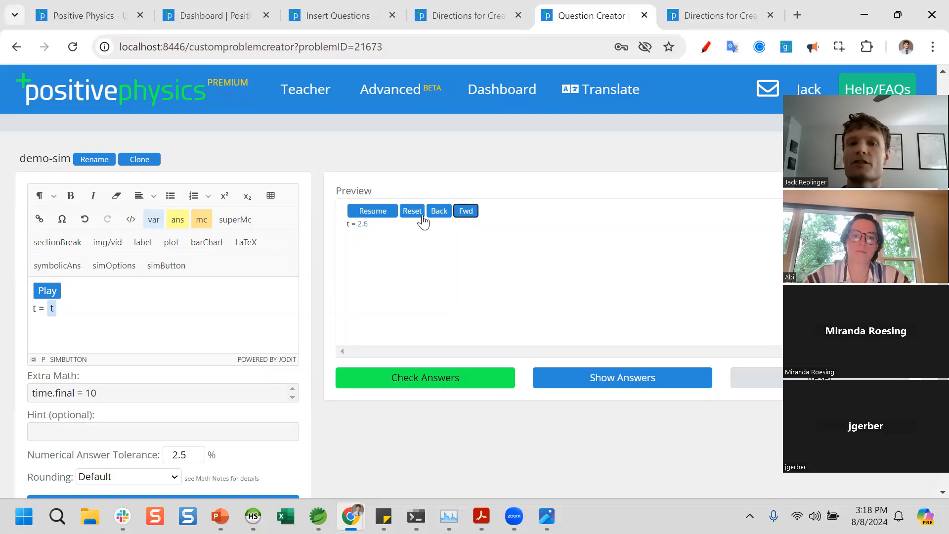
{"action": "left_click", "coordinate": [404, 213]}
- Set the question's rounding to 1 Decimal Place and play the simulation in the preview
{"action": "scroll", "coordinate": [347, 240], "scroll_direction": "down", "scroll_amount": 1}
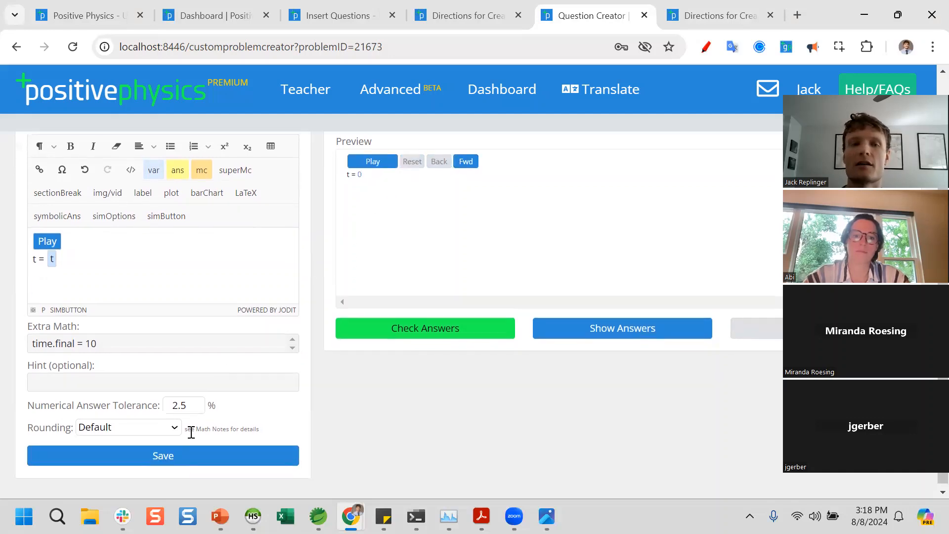
{"action": "left_click", "coordinate": [137, 433]}
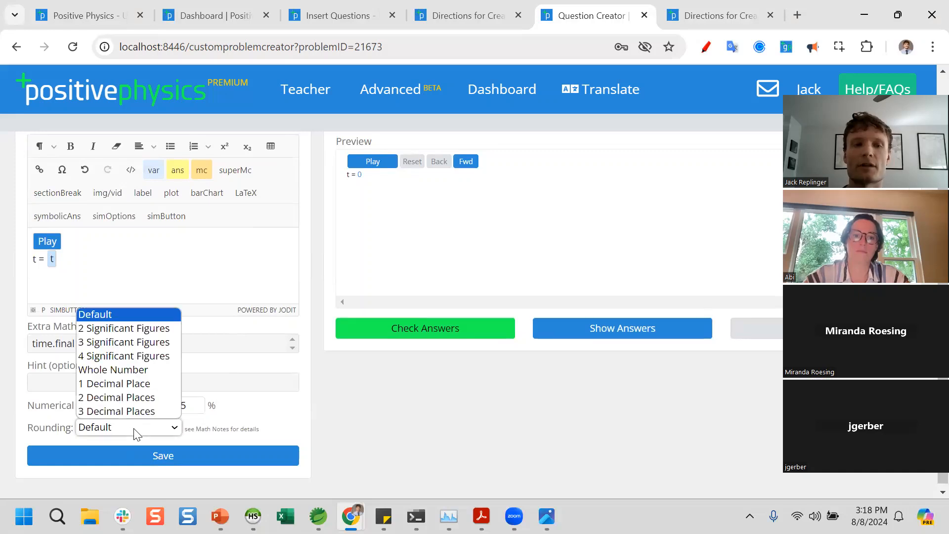
{"action": "left_click", "coordinate": [130, 384]}
{"action": "left_click", "coordinate": [375, 163]}
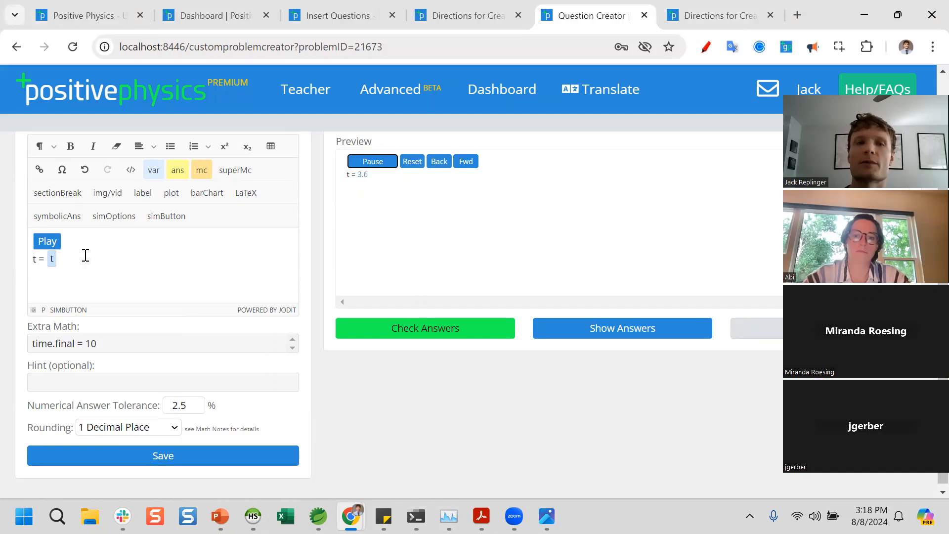
- Replace the "t =" line with a table of two columns and four rows, headed Quantity and Value
{"action": "left_click_drag", "start_coordinate": [76, 263], "coordinate": [8, 267]}
{"action": "key", "text": "BackSpace"}
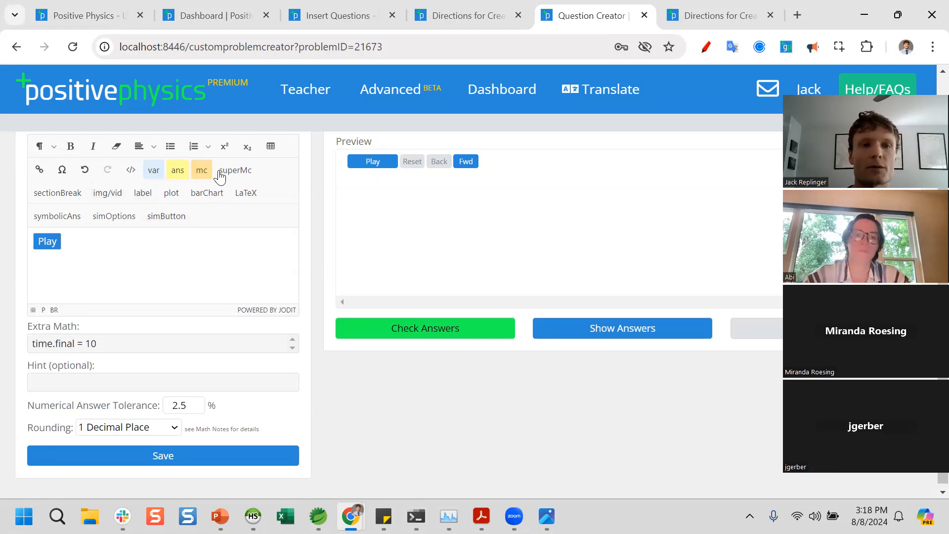
{"action": "left_click", "coordinate": [270, 147]}
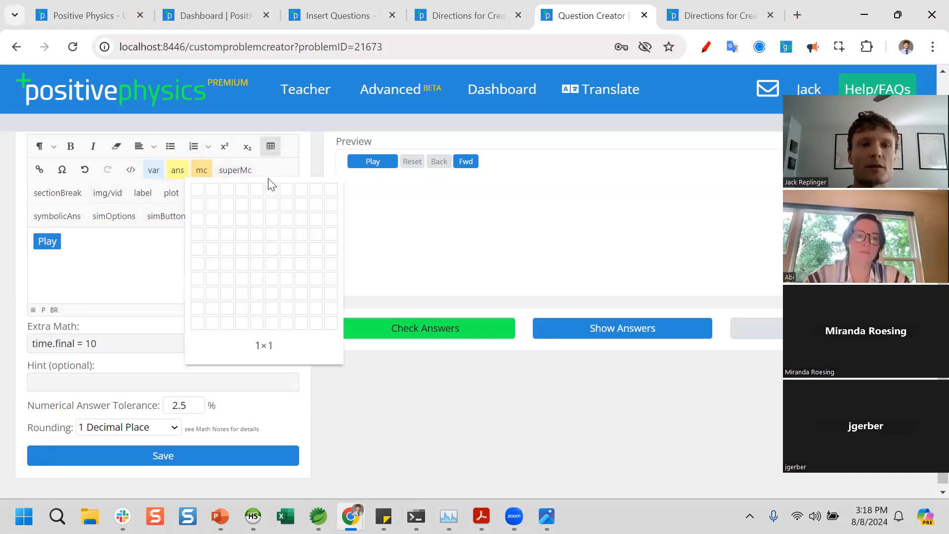
{"action": "left_click", "coordinate": [211, 230]}
{"action": "type", "text": "Quantity"}
{"action": "left_click", "coordinate": [110, 280]}
{"action": "type", "text": "Value"}
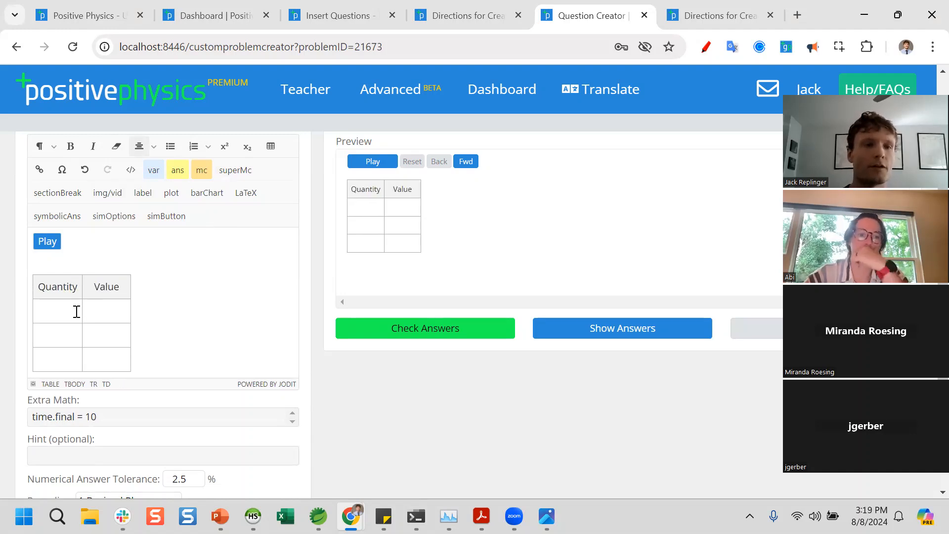
- Fill the first table row below the headers with the label Time and a variable tag t as its value
{"action": "left_click", "coordinate": [78, 311]}
{"action": "type", "text": "Time"}
{"action": "left_click", "coordinate": [106, 311]}
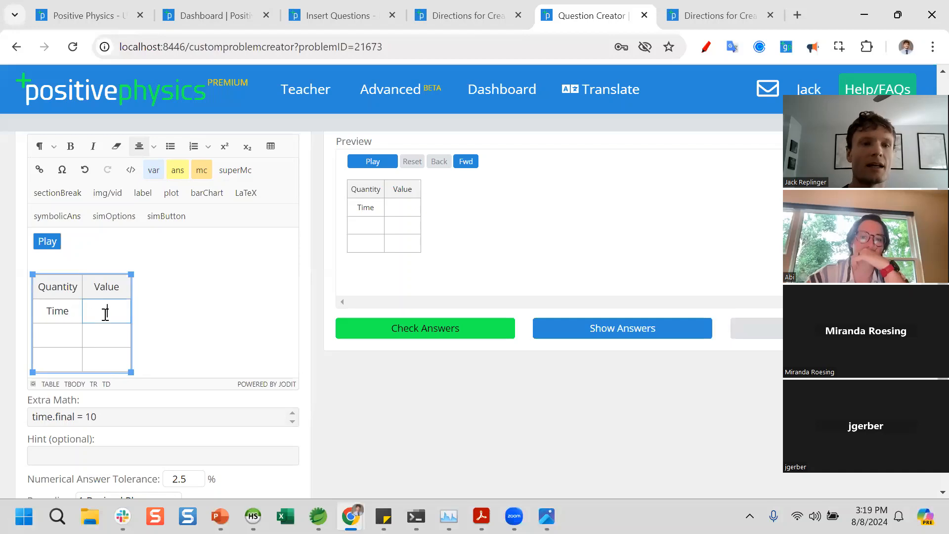
{"action": "left_click", "coordinate": [154, 172]}
{"action": "type", "text": "t"}
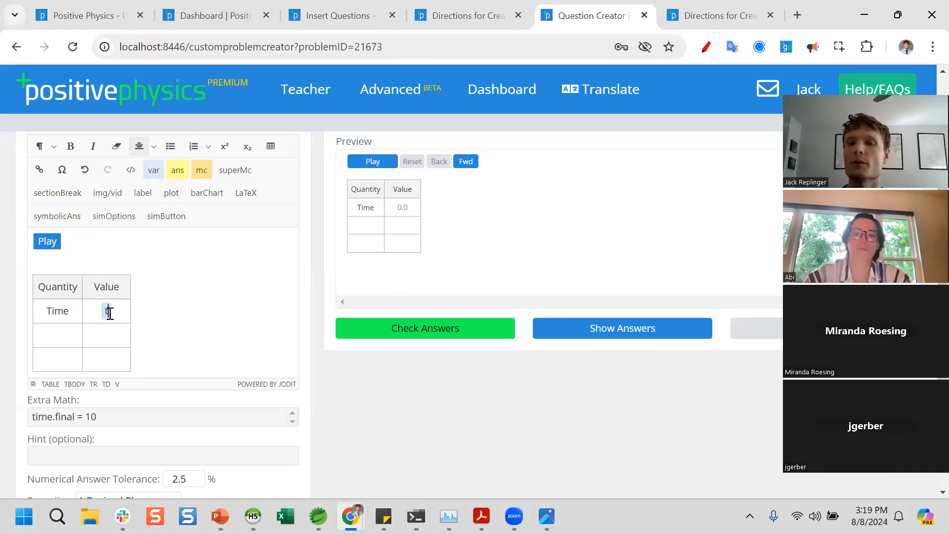
{"action": "left_click", "coordinate": [103, 415]}
{"action": "key", "text": "Return"}
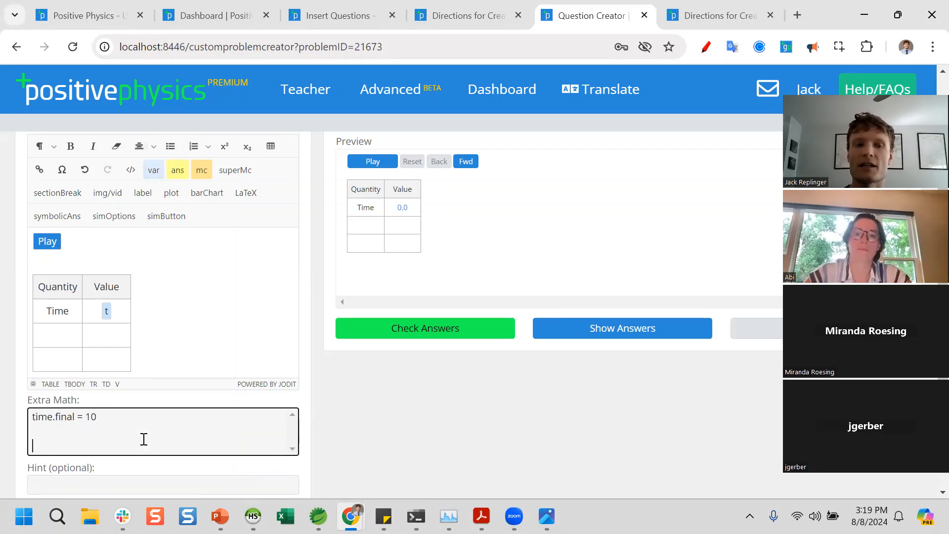
{"action": "key", "text": "BackSpace"}
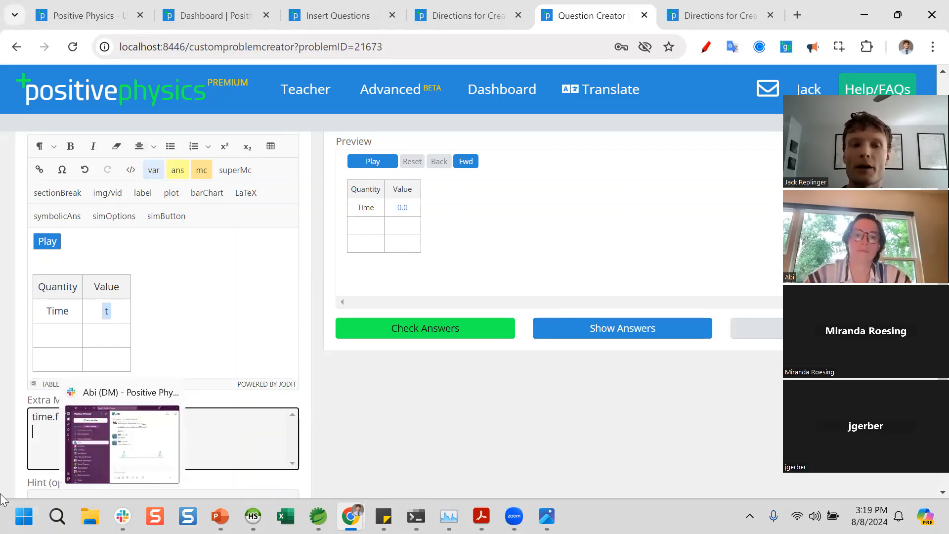
{"action": "left_click_drag", "start_coordinate": [33, 417], "coordinate": [108, 414]}
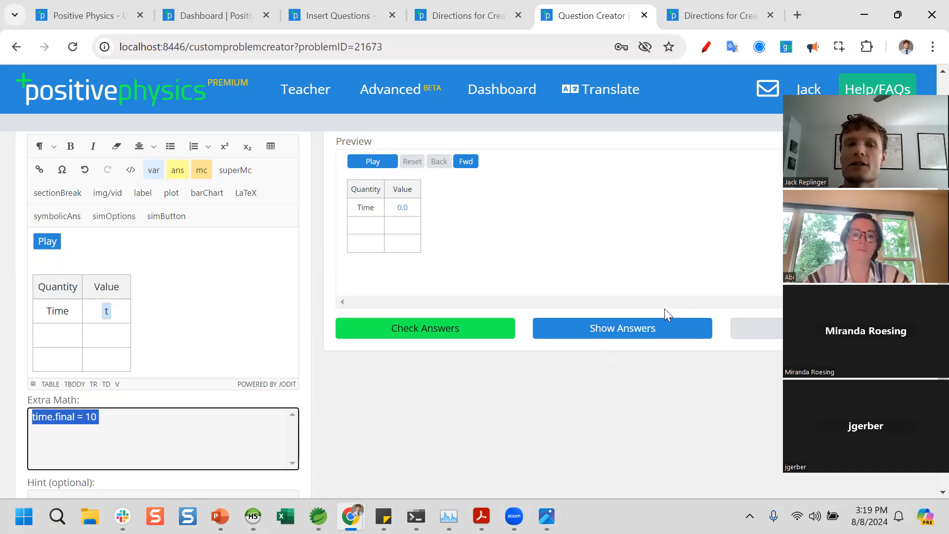
{"action": "left_click", "coordinate": [66, 341]}
{"action": "left_click", "coordinate": [275, 290]}
{"action": "left_click", "coordinate": [51, 334]}
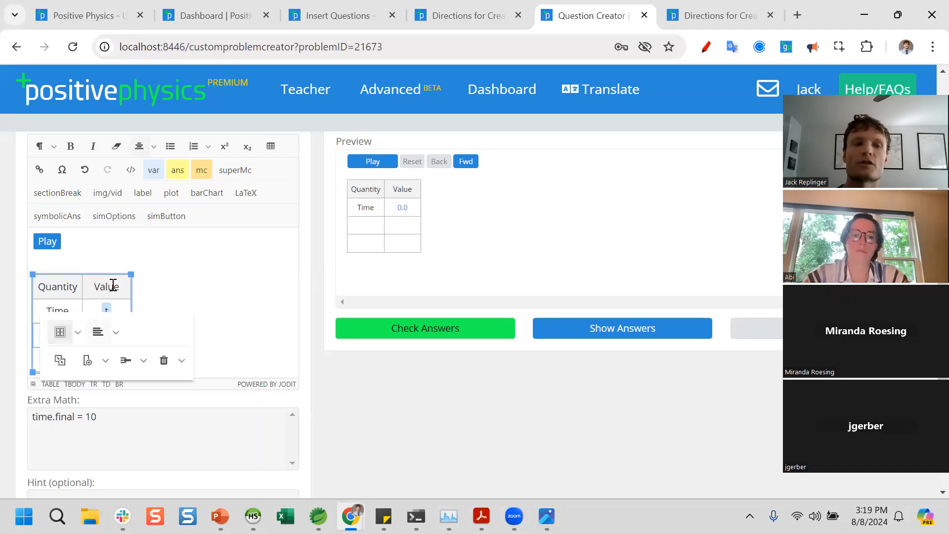
{"action": "left_click", "coordinate": [70, 291]}
- Fill the table row below Time with the label Distance and a variable tag x as its value
{"action": "left_click", "coordinate": [56, 333]}
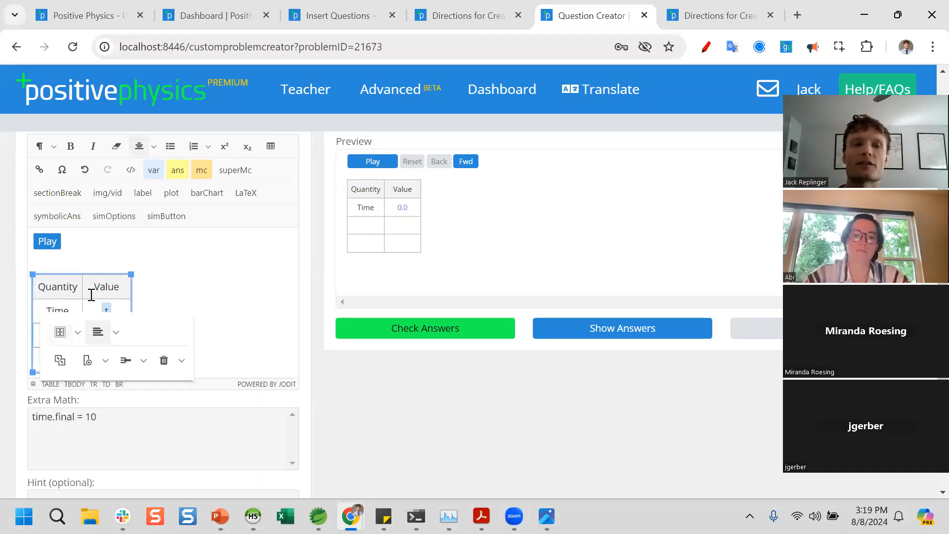
{"action": "left_click", "coordinate": [92, 303]}
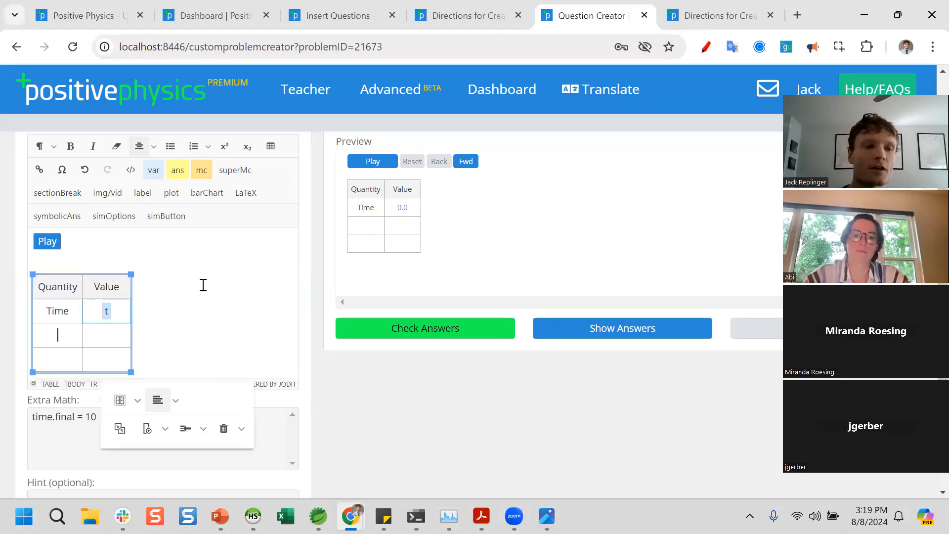
{"action": "key", "text": "Tab"}
{"action": "type", "text": "Dis"}
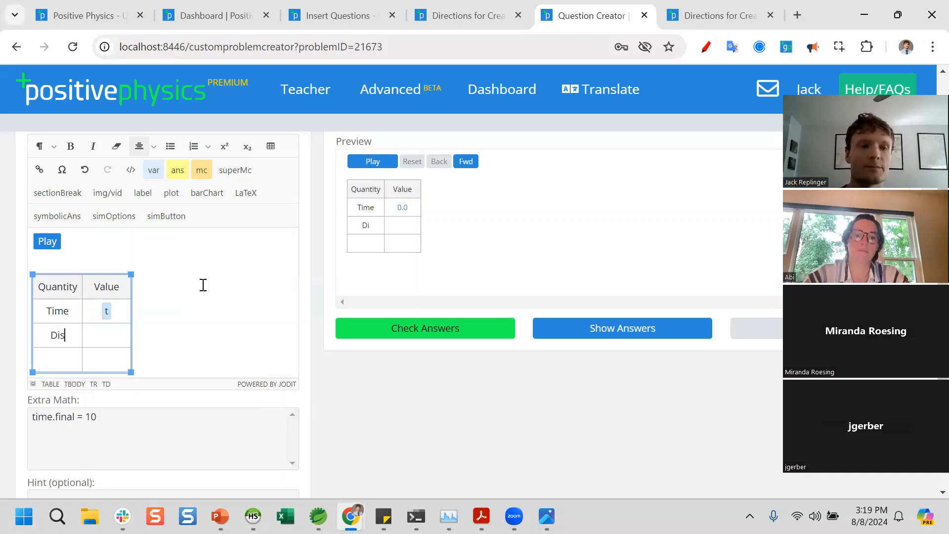
{"action": "type", "text": "tance"}
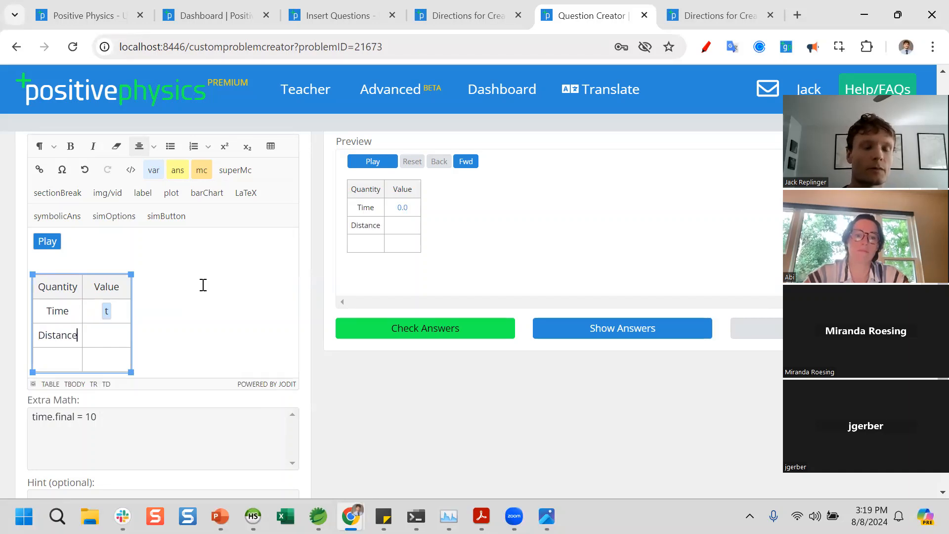
{"action": "left_click", "coordinate": [102, 330]}
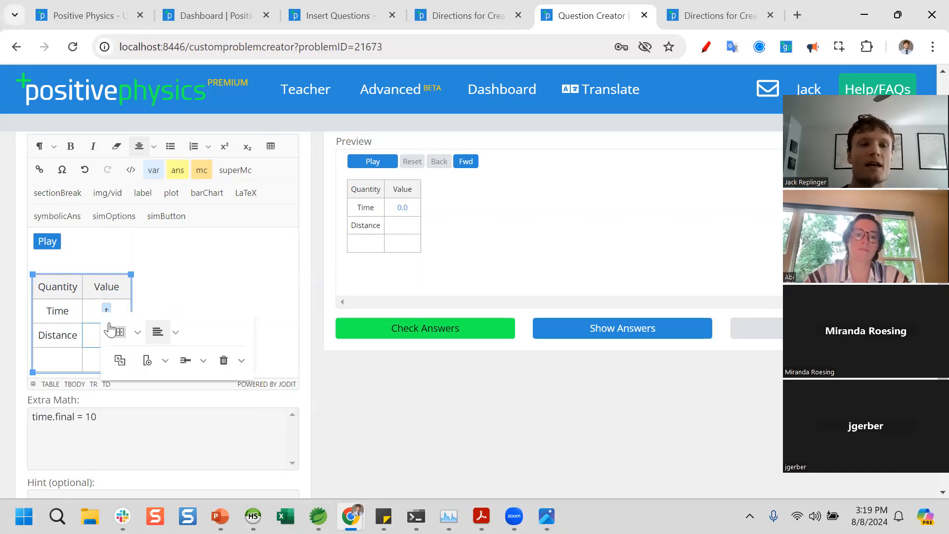
{"action": "left_click", "coordinate": [154, 172]}
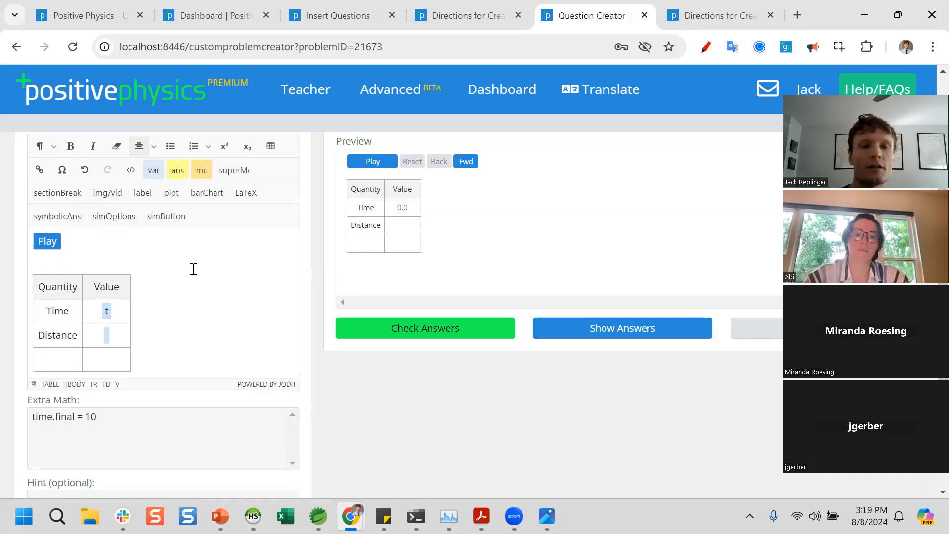
{"action": "type", "text": "x"}
- Define x = 5*t in Extra Math below the time setting and test it by playing and pausing the simulation preview
{"action": "left_click", "coordinate": [138, 419]}
{"action": "key", "text": "Return"}
{"action": "key", "text": "Return"}
{"action": "type", "text": "x = "}
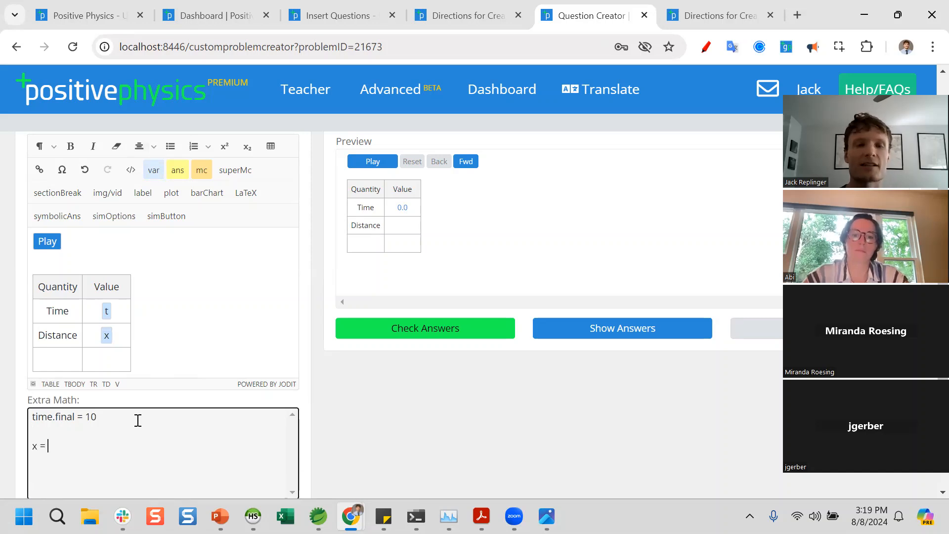
{"action": "type", "text": "5*t"}
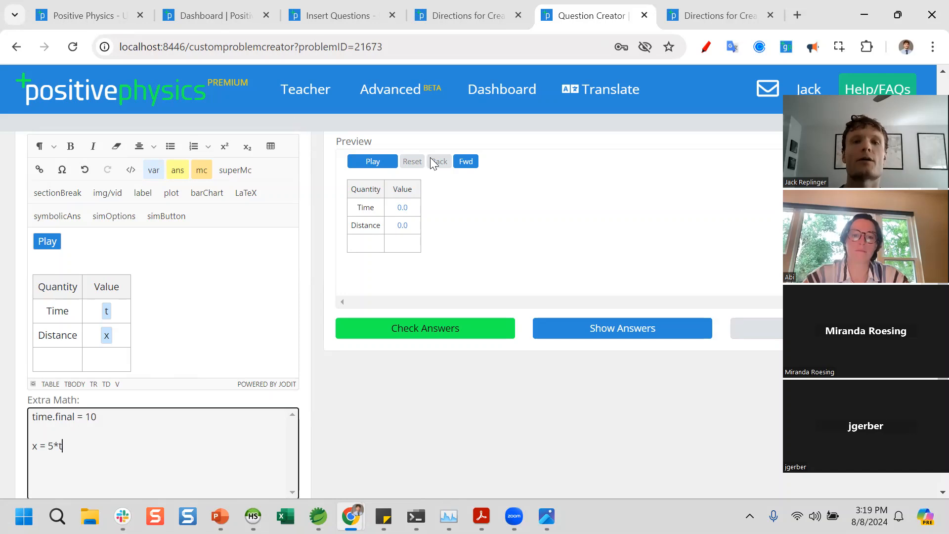
{"action": "left_click", "coordinate": [378, 167]}
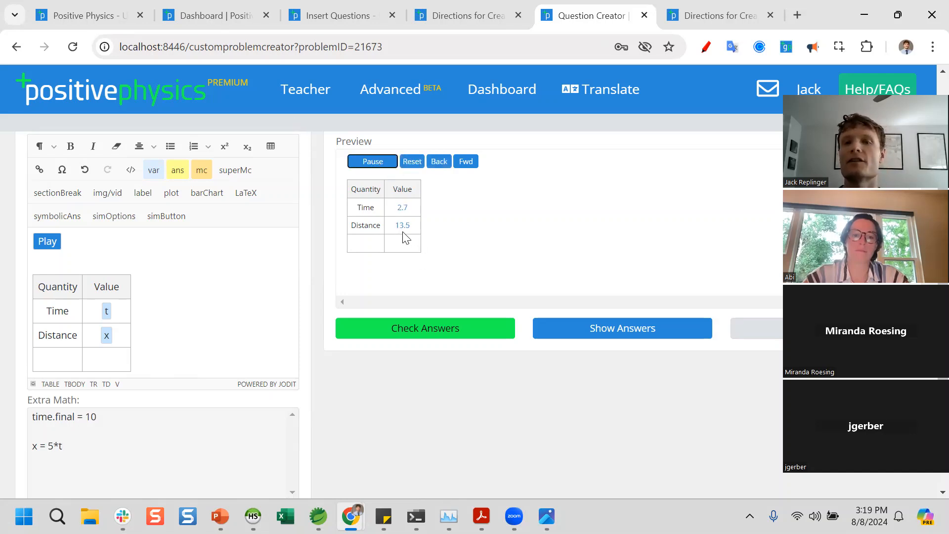
{"action": "left_click", "coordinate": [371, 161]}
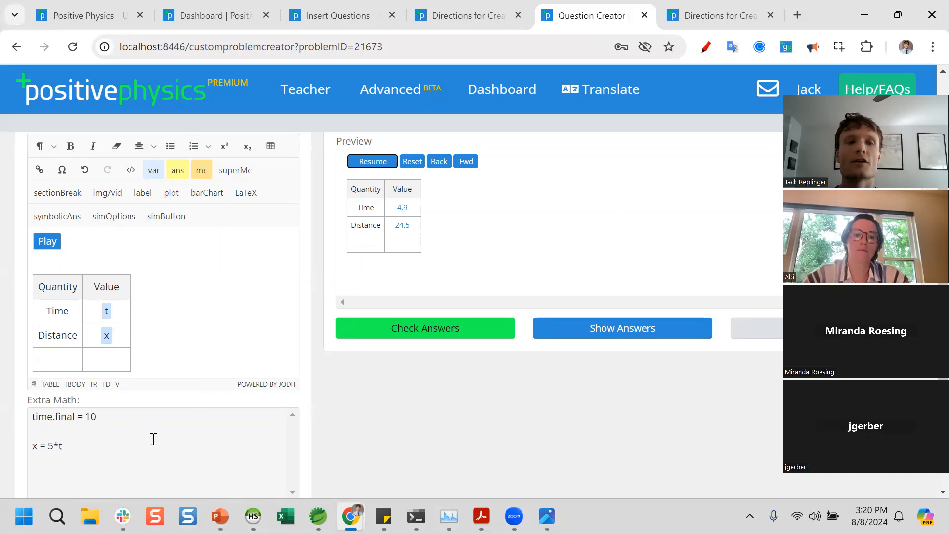
- Add a new line below the Quantity/Value table and insert a section break there
{"action": "left_click", "coordinate": [174, 345]}
{"action": "key", "text": "Return"}
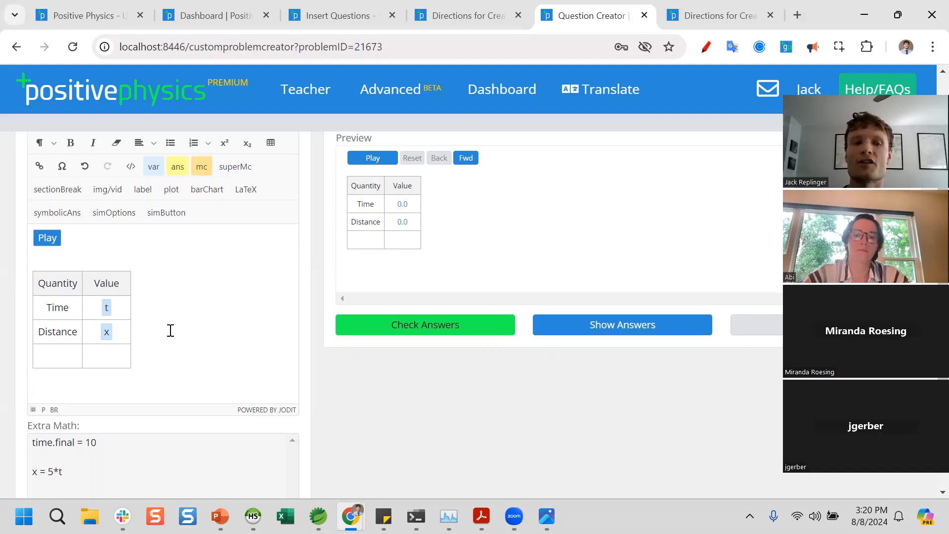
{"action": "scroll", "coordinate": [170, 328], "scroll_direction": "down", "scroll_amount": 1}
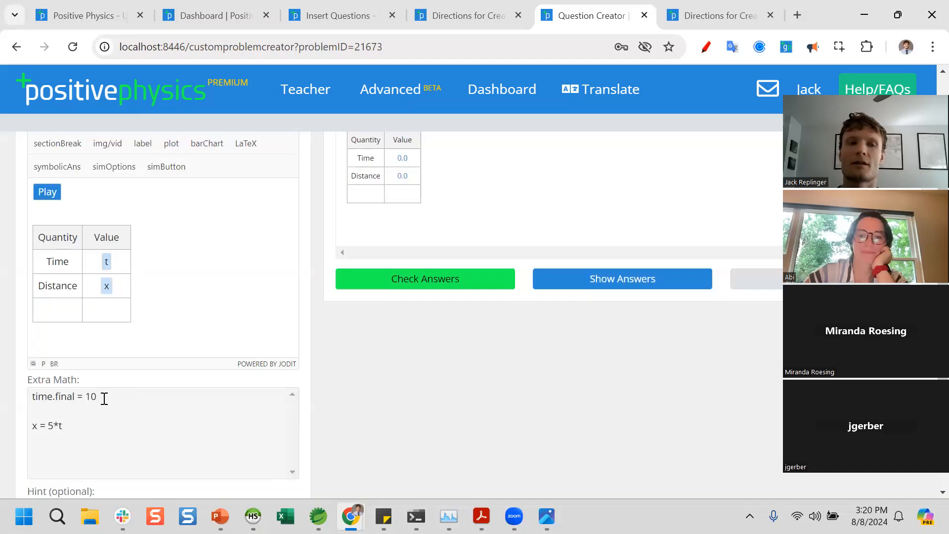
{"action": "scroll", "coordinate": [144, 352], "scroll_direction": "up", "scroll_amount": 1}
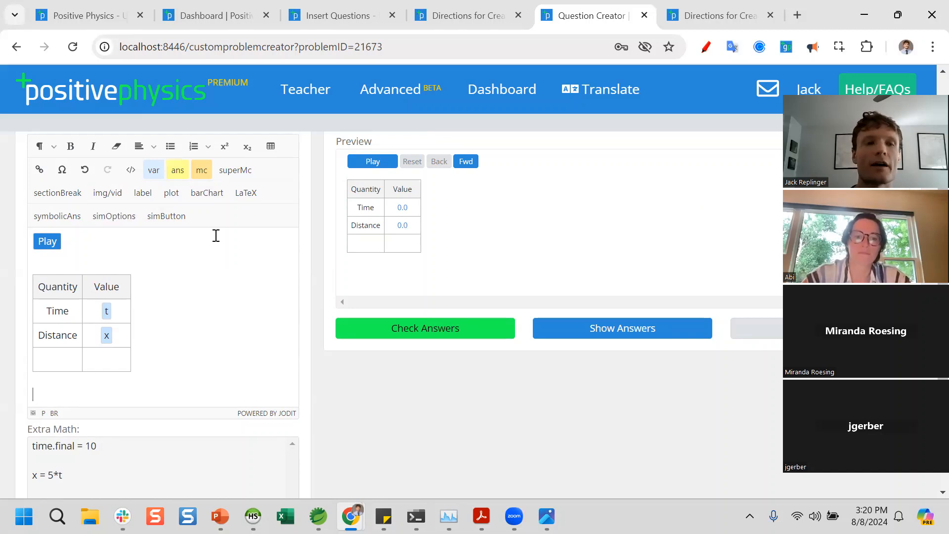
{"action": "left_click", "coordinate": [70, 198]}
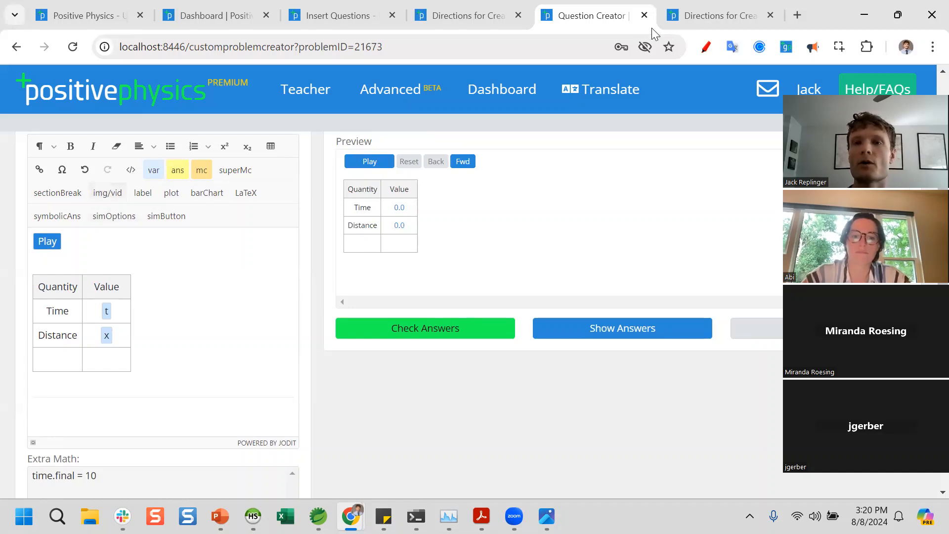
- Try to paste the pre-made background image tag 1/pp-ground.png from the directions page below the section break, keeping it as HTML
{"action": "left_click", "coordinate": [691, 19]}
{"action": "left_click_drag", "start_coordinate": [454, 352], "coordinate": [342, 348]}
{"action": "key", "text": "ctrl+c"}
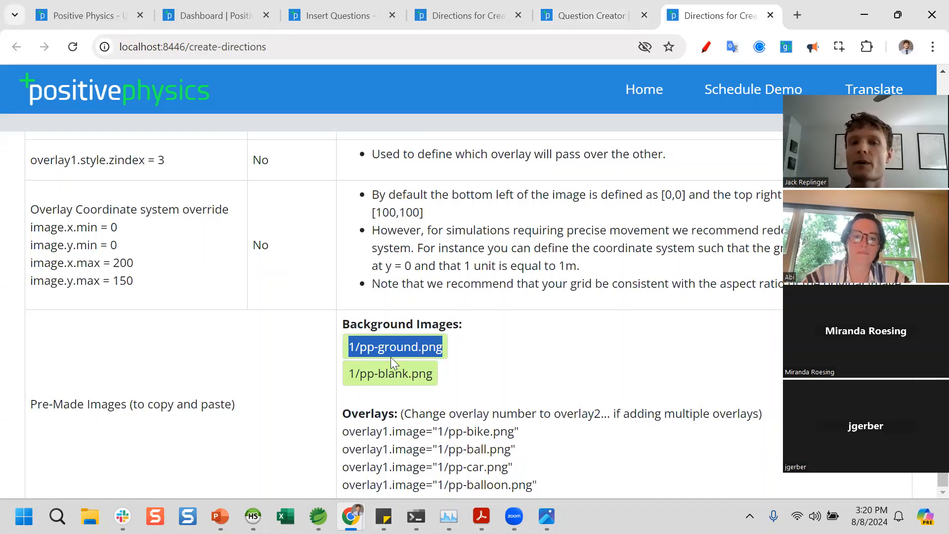
{"action": "left_click", "coordinate": [613, 16]}
{"action": "key", "text": "ctrl+v"}
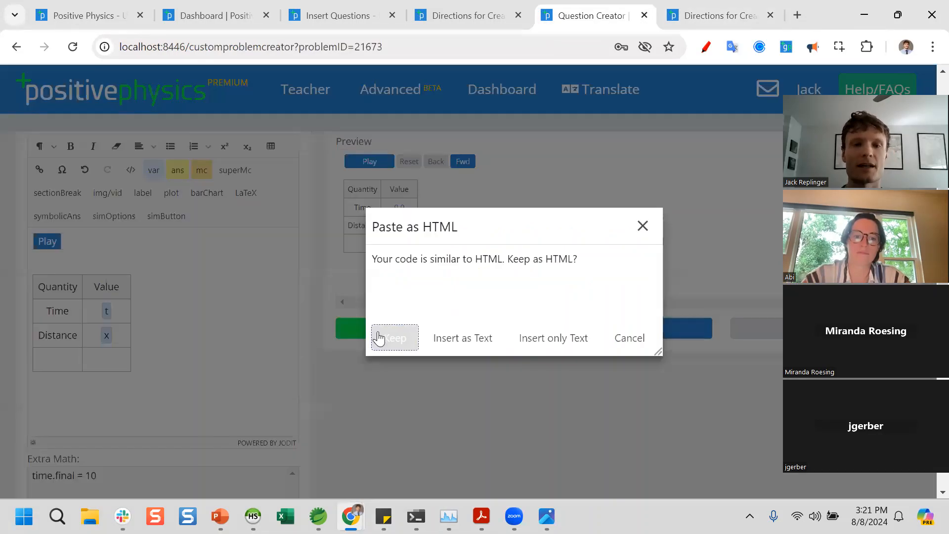
{"action": "left_click", "coordinate": [395, 339]}
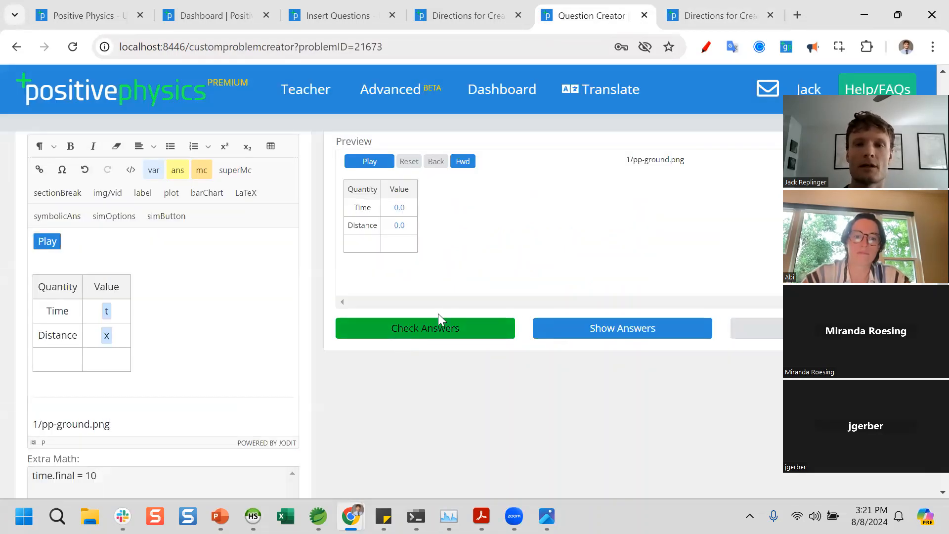
{"action": "key", "text": "ctrl+z"}
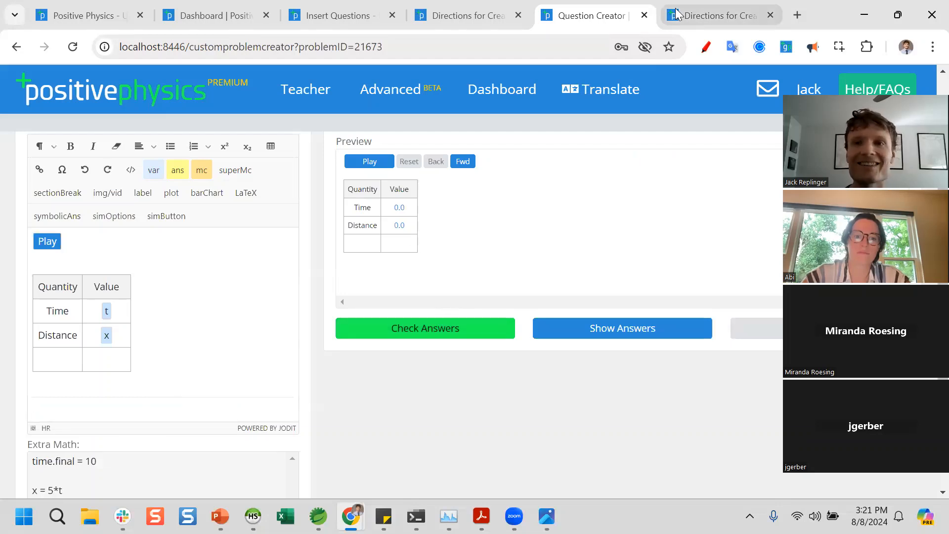
- Recopy 1/pp-ground.png from the directions page, retry pasting it as HTML below the section break, and delete the pasted line
{"action": "left_click", "coordinate": [702, 15]}
{"action": "left_click_drag", "start_coordinate": [487, 350], "coordinate": [355, 345]}
{"action": "key", "text": "ctrl+c"}
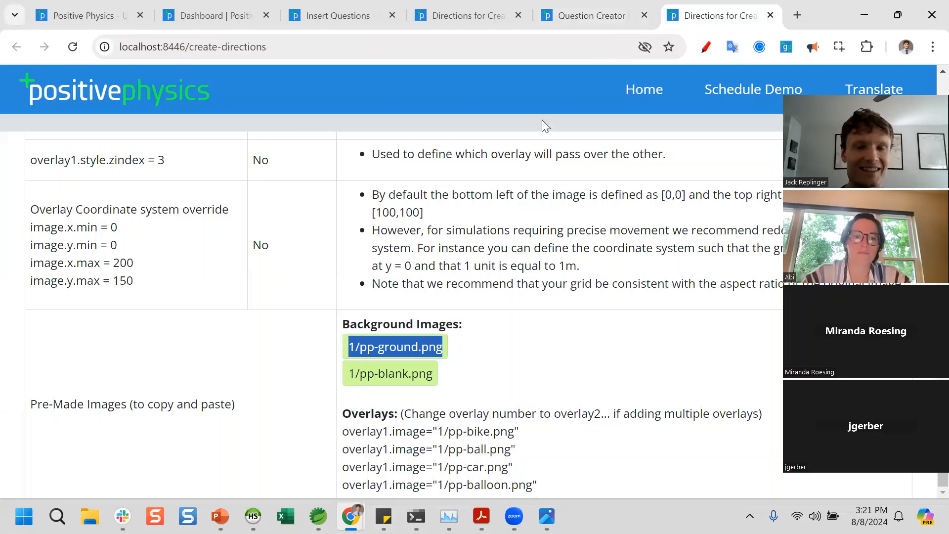
{"action": "left_click", "coordinate": [574, 18]}
{"action": "key", "text": "ctrl+v"}
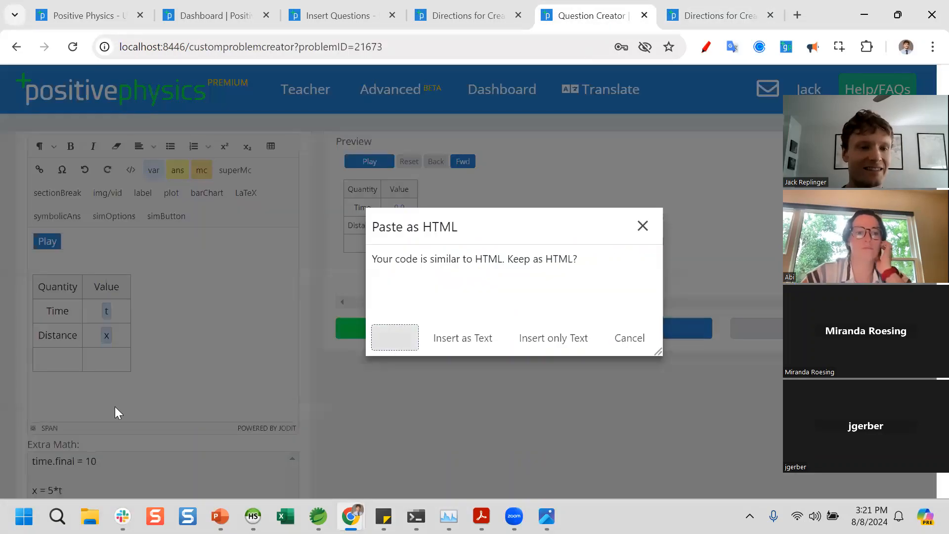
{"action": "left_click", "coordinate": [395, 338]}
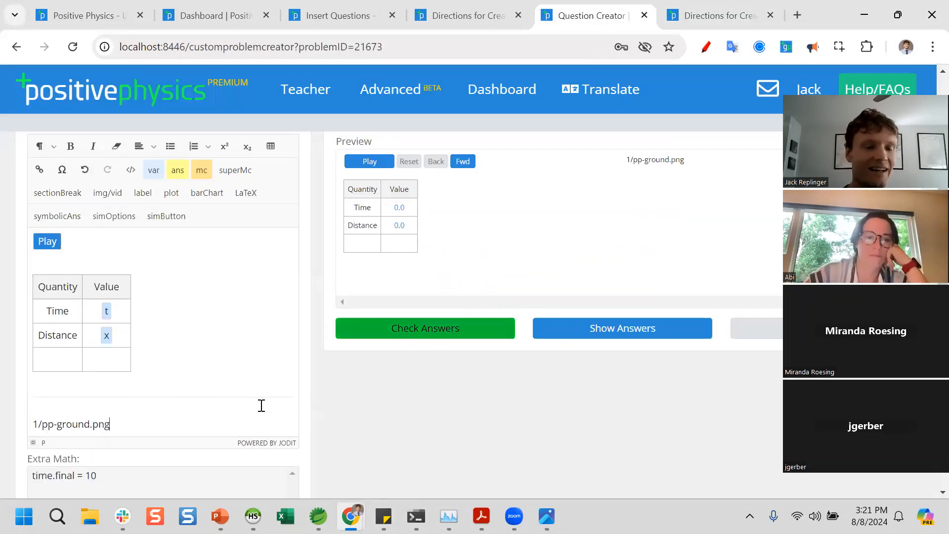
{"action": "triple_click", "coordinate": [139, 425]}
{"action": "key", "text": "BackSpace"}
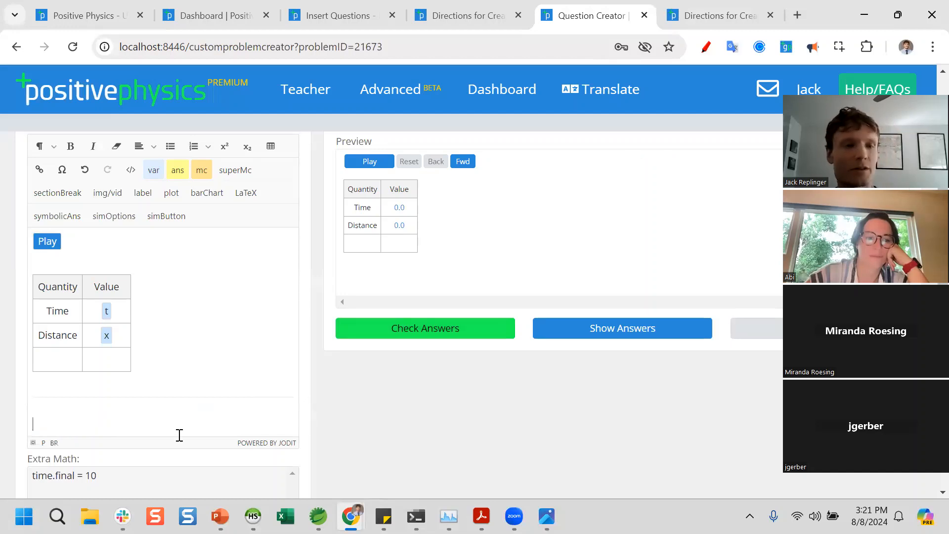
{"action": "left_click", "coordinate": [127, 197]}
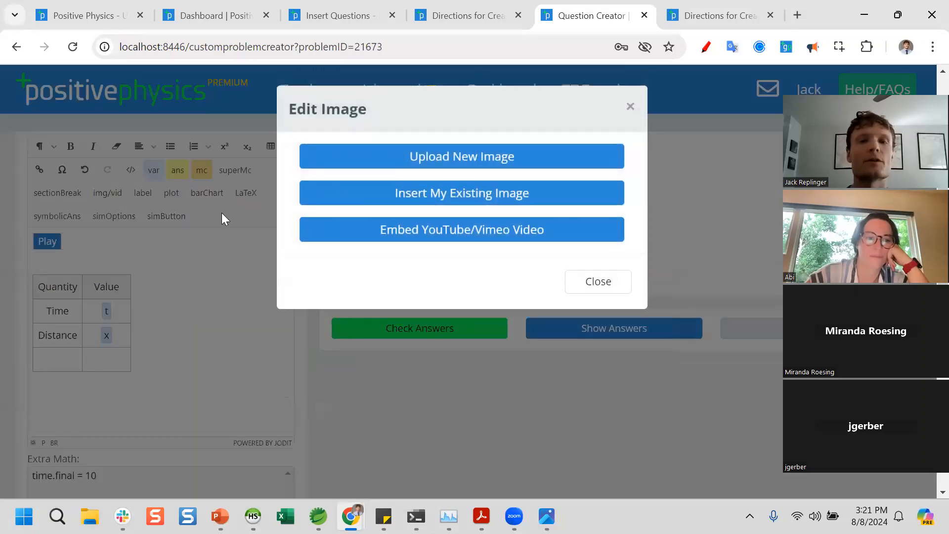
{"action": "left_click", "coordinate": [432, 157]}
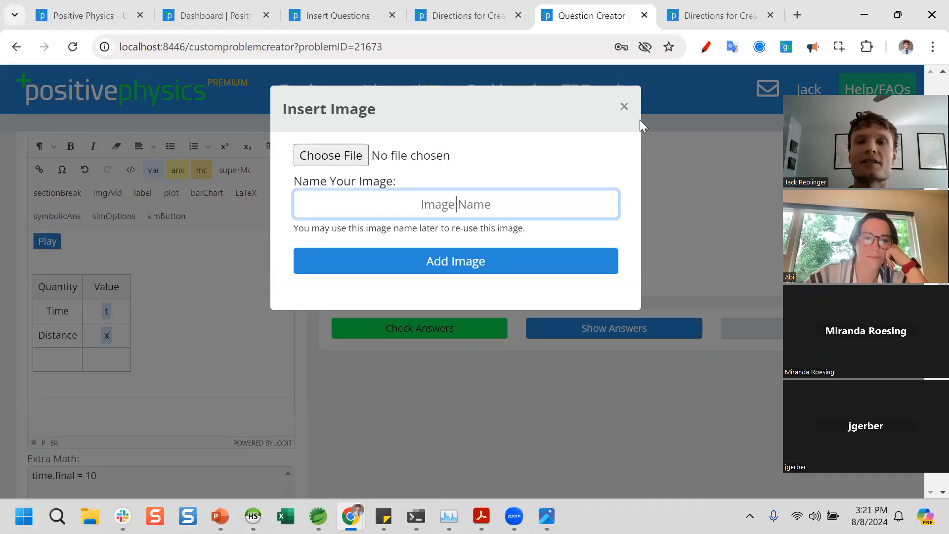
{"action": "key", "text": "Escape"}
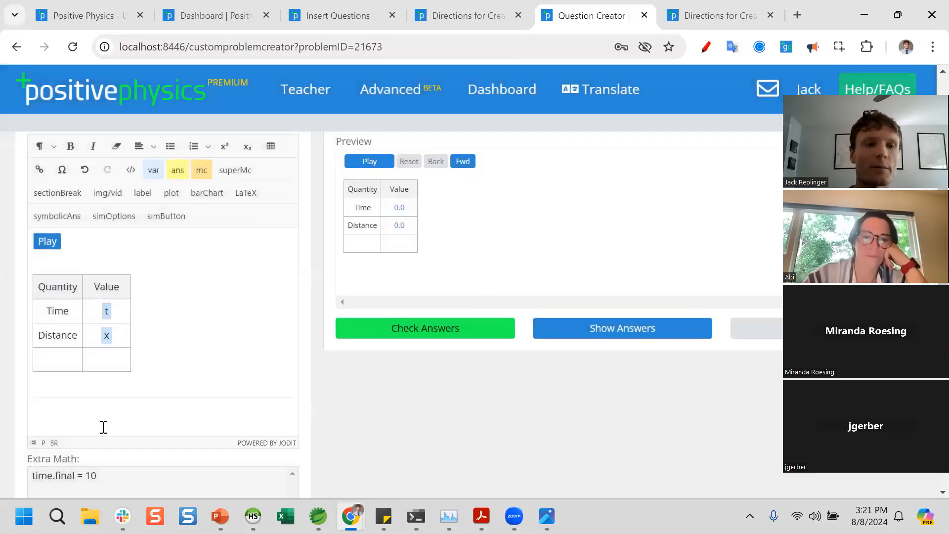
- Insert the existing image ground2.png below the section break
{"action": "left_click", "coordinate": [116, 192]}
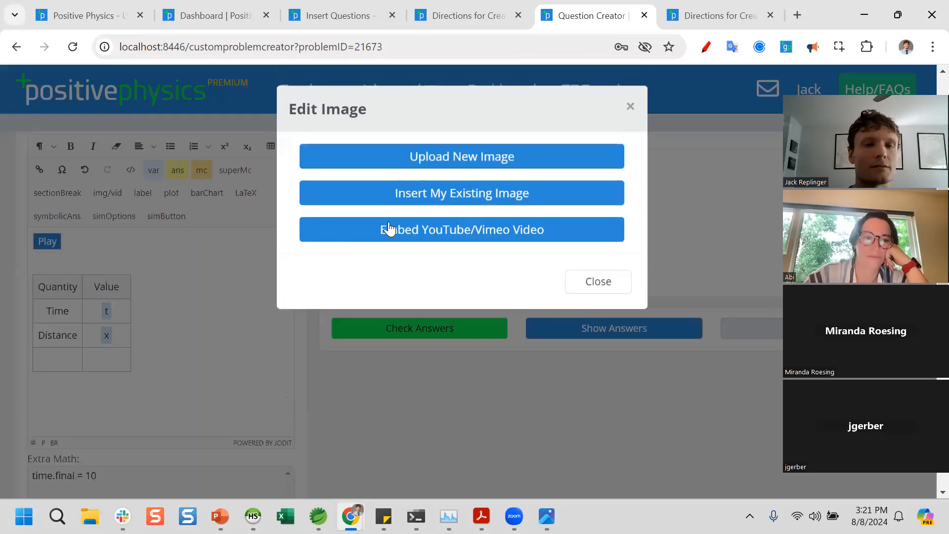
{"action": "left_click", "coordinate": [432, 198]}
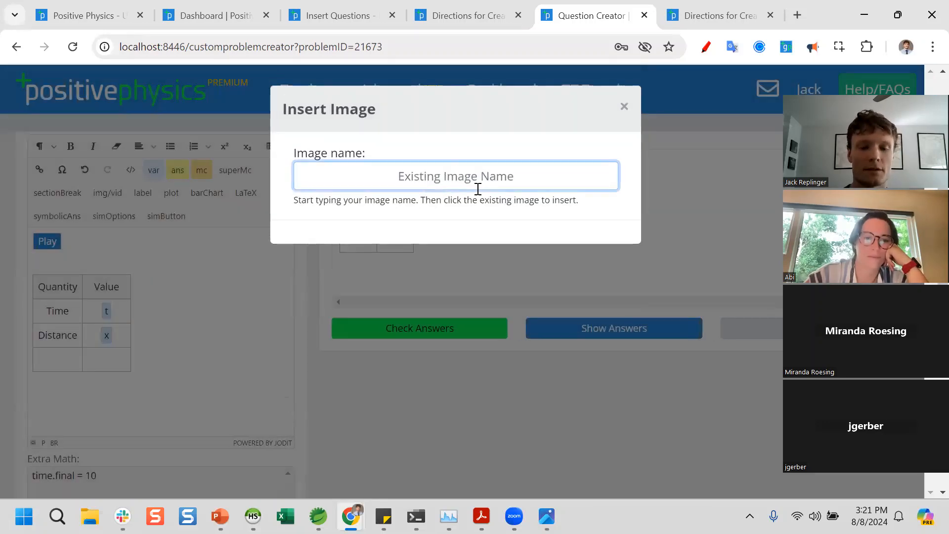
{"action": "type", "text": "gr"}
{"action": "key", "text": "BackSpace"}
{"action": "key", "text": "BackSpace"}
{"action": "type", "text": "bi"}
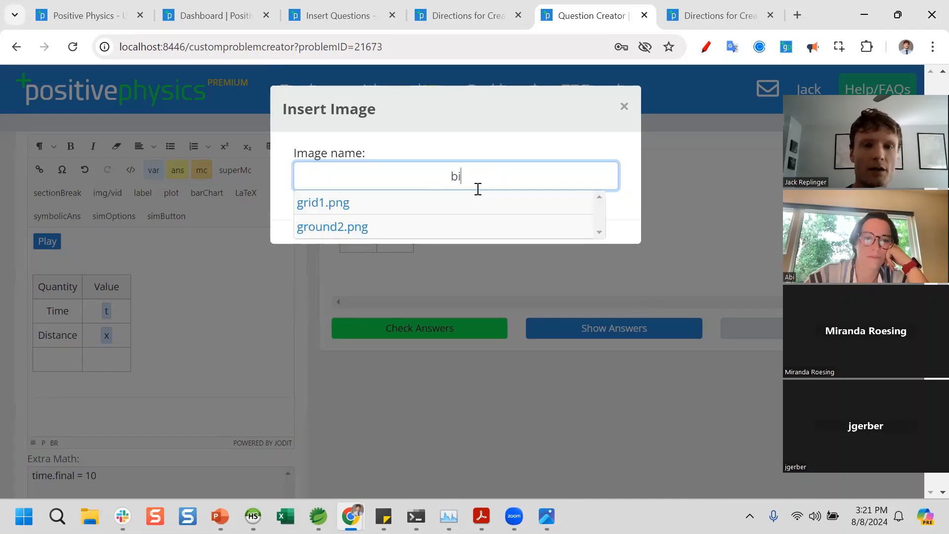
{"action": "left_click", "coordinate": [441, 230]}
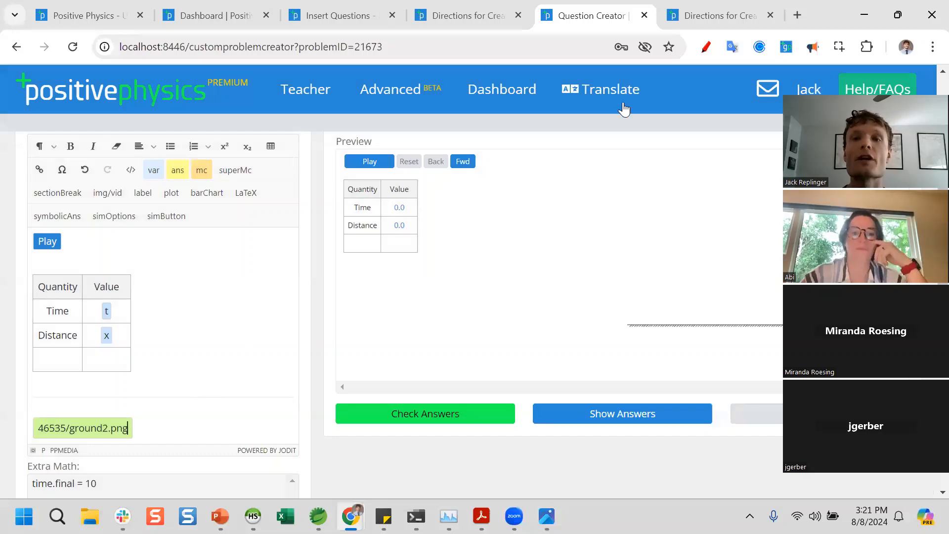
- Check the pre-made background image name on the directions page and change the inserted image tag to 1/pp-ground.png
{"action": "left_click", "coordinate": [717, 15]}
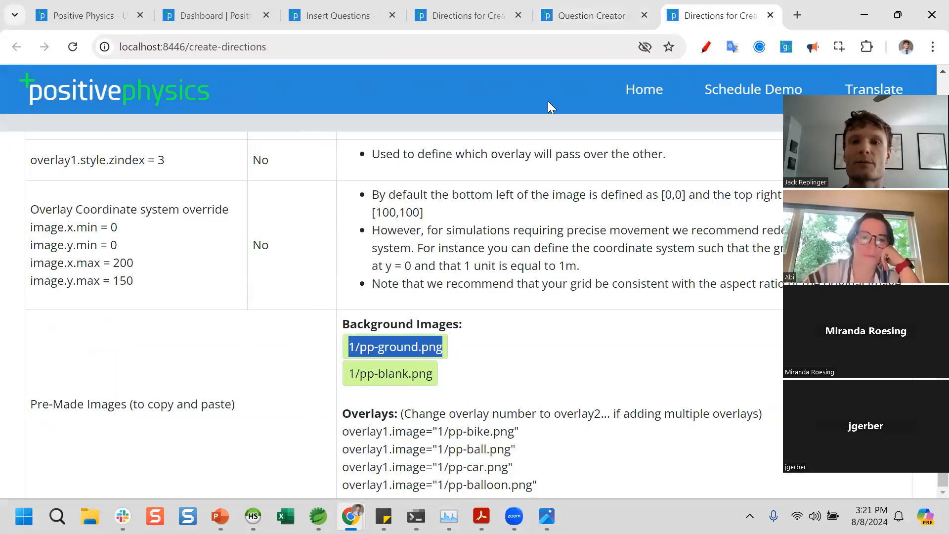
{"action": "left_click", "coordinate": [575, 16]}
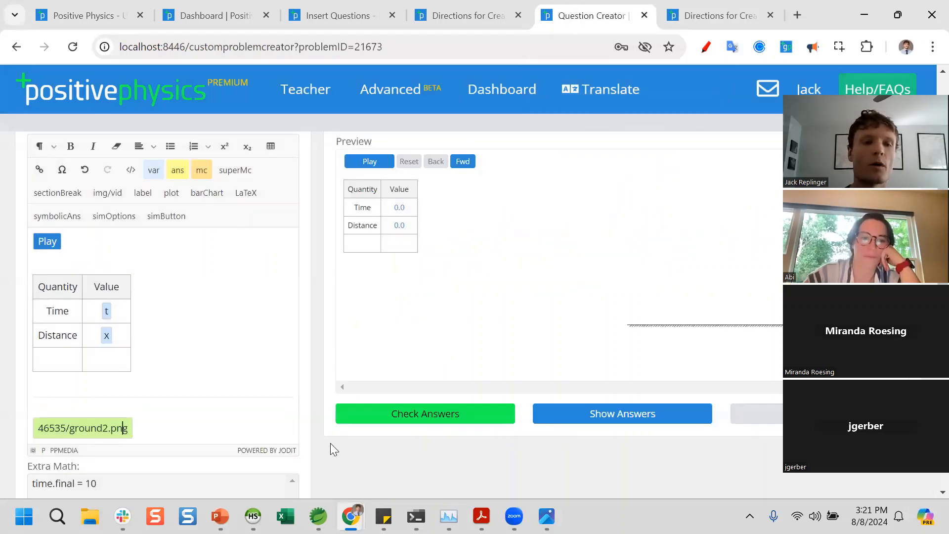
{"action": "key", "text": "Right"}
{"action": "key", "text": "BackSpace"}
{"action": "key", "text": "BackSpace"}
{"action": "key", "text": "BackSpace"}
{"action": "key", "text": "BackSpace"}
{"action": "key", "text": "BackSpace"}
{"action": "type", "text": "1"}
{"action": "key", "text": "Right"}
{"action": "type", "text": "pp-"}
{"action": "key", "text": "Right"}
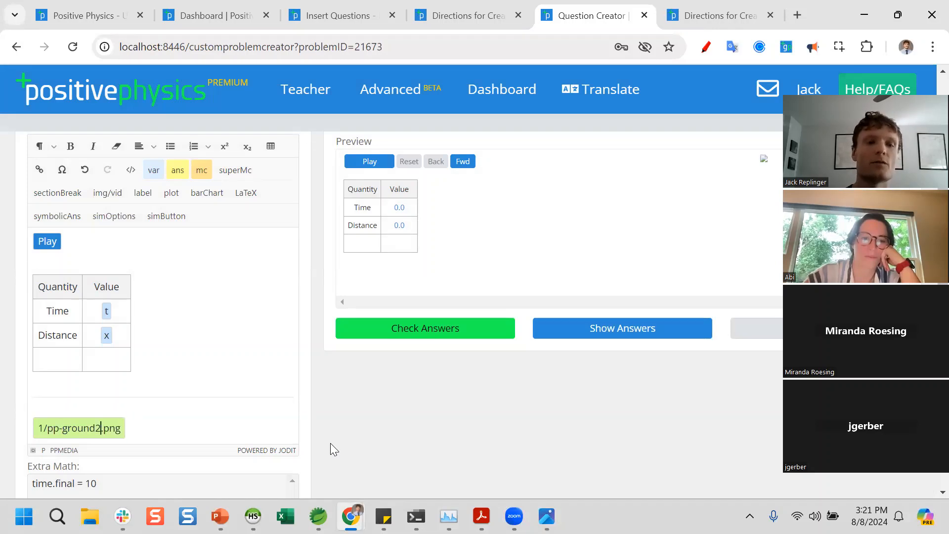
{"action": "key", "text": "BackSpace"}
{"action": "scroll", "coordinate": [675, 324], "scroll_direction": "down", "scroll_amount": 2}
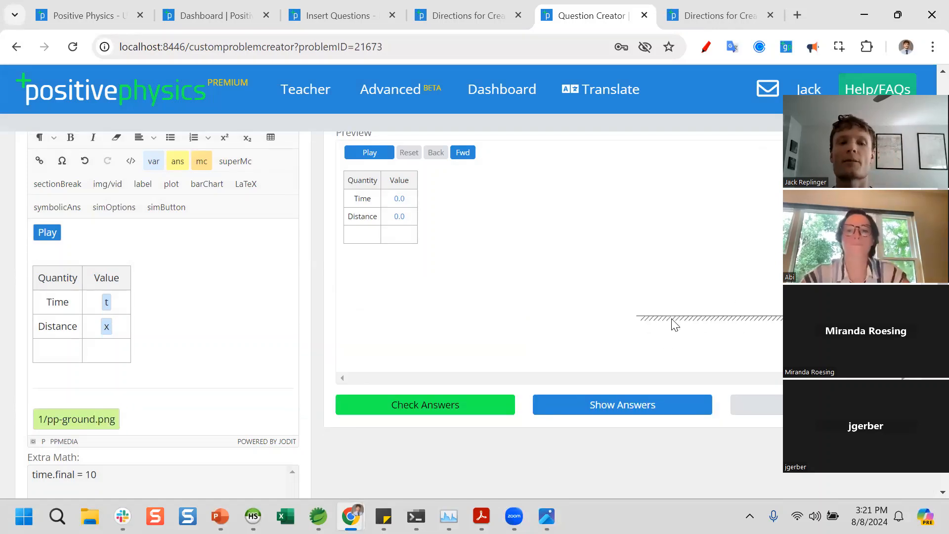
- Copy the bike overlay line overlay1.image="1/pp-bike.png" from the directions page into Extra Math below x = 5*t
{"action": "left_click", "coordinate": [126, 443]}
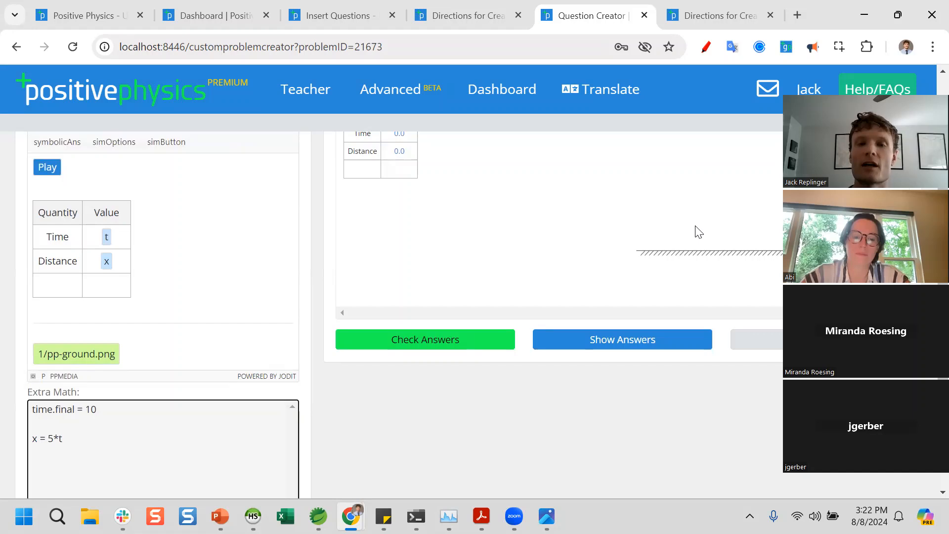
{"action": "left_click", "coordinate": [703, 14]}
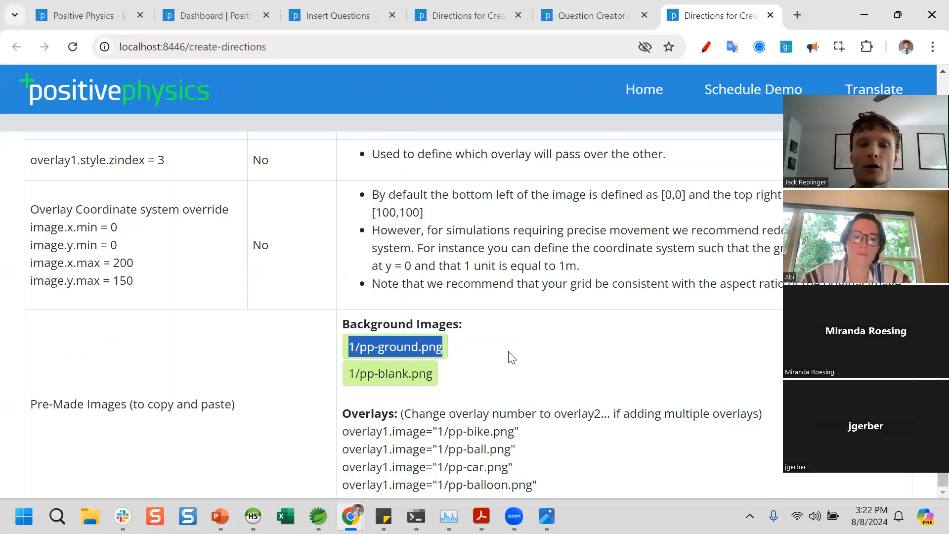
{"action": "scroll", "coordinate": [511, 357], "scroll_direction": "up", "scroll_amount": 10}
{"action": "scroll", "coordinate": [192, 270], "scroll_direction": "up", "scroll_amount": 7}
{"action": "scroll", "coordinate": [193, 336], "scroll_direction": "up", "scroll_amount": 2}
{"action": "scroll", "coordinate": [195, 332], "scroll_direction": "down", "scroll_amount": 15}
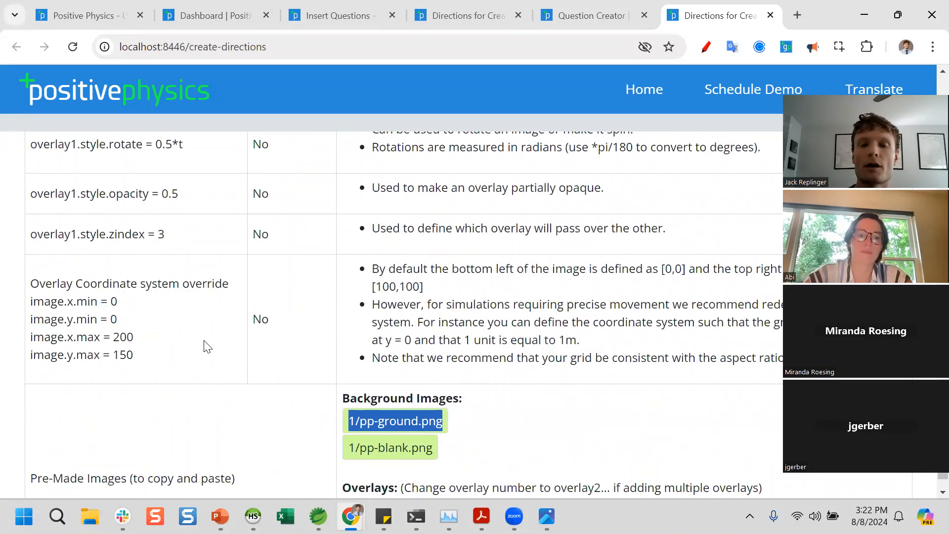
{"action": "scroll", "coordinate": [204, 346], "scroll_direction": "down", "scroll_amount": 2}
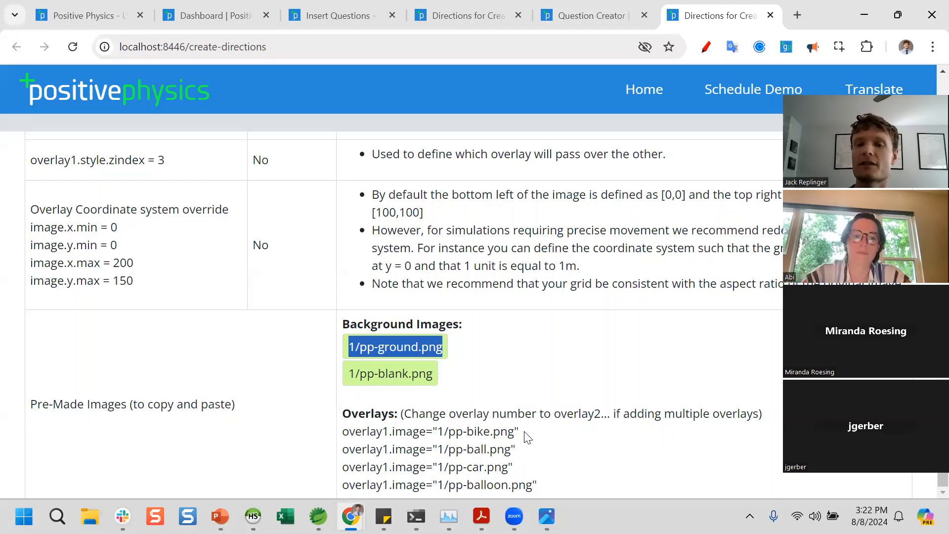
{"action": "left_click_drag", "start_coordinate": [534, 436], "coordinate": [340, 440]}
{"action": "key", "text": "ctrl+c"}
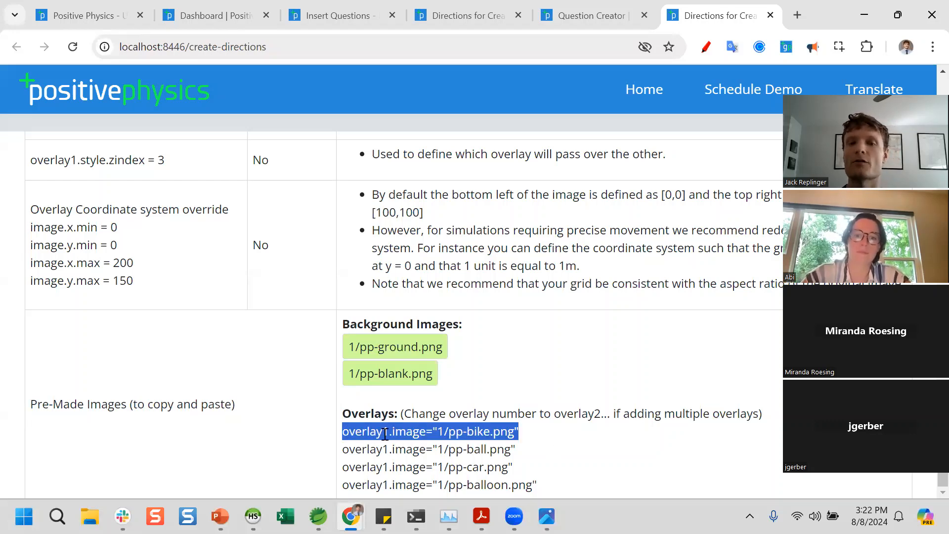
{"action": "left_click", "coordinate": [603, 15]}
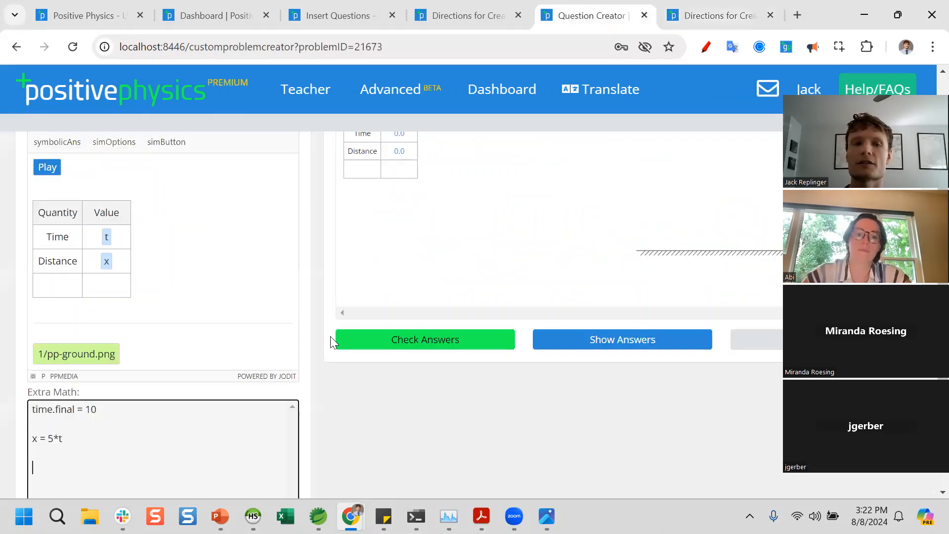
{"action": "key", "text": "ctrl+v"}
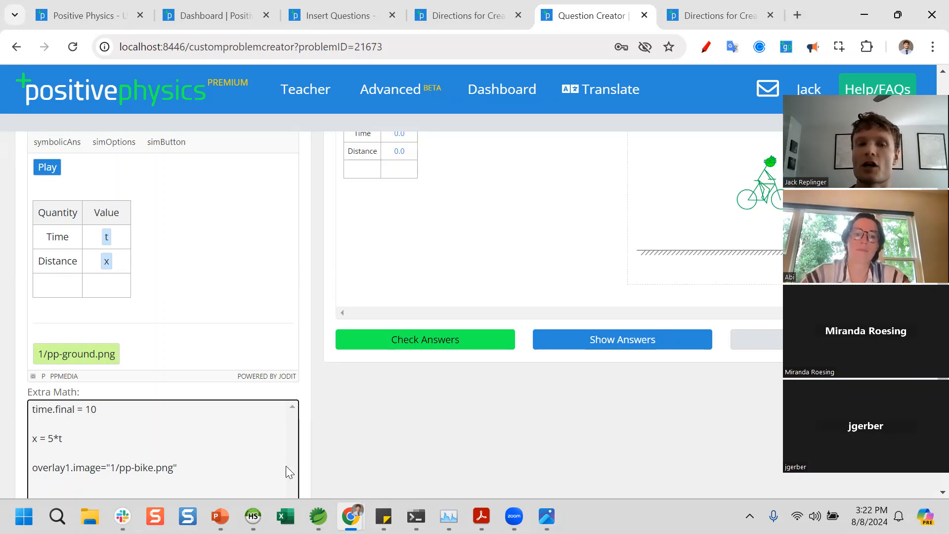
{"action": "scroll", "coordinate": [131, 177], "scroll_direction": "up", "scroll_amount": 1}
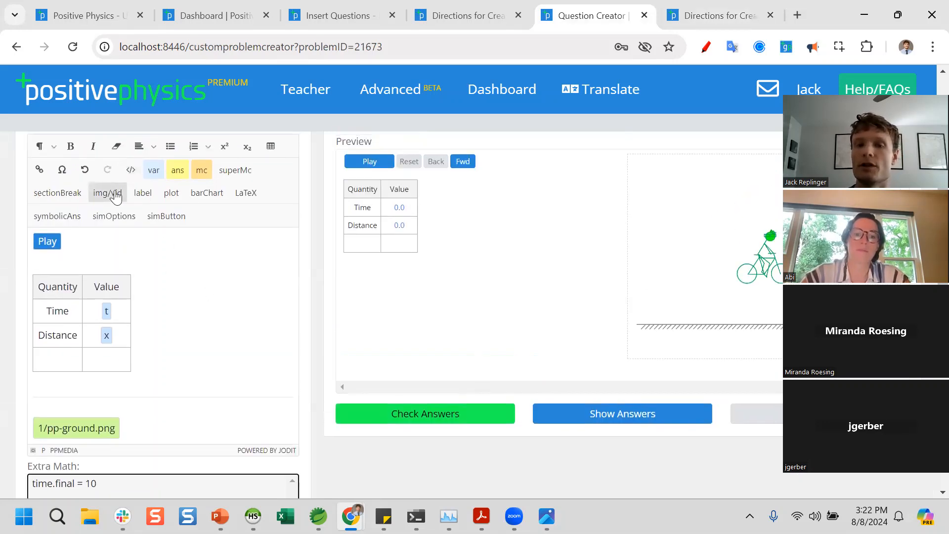
- Switch to the bike.speed.up presentation in PowerPoint and select the cyclist drawing without the motion lines
{"action": "left_click", "coordinate": [220, 517]}
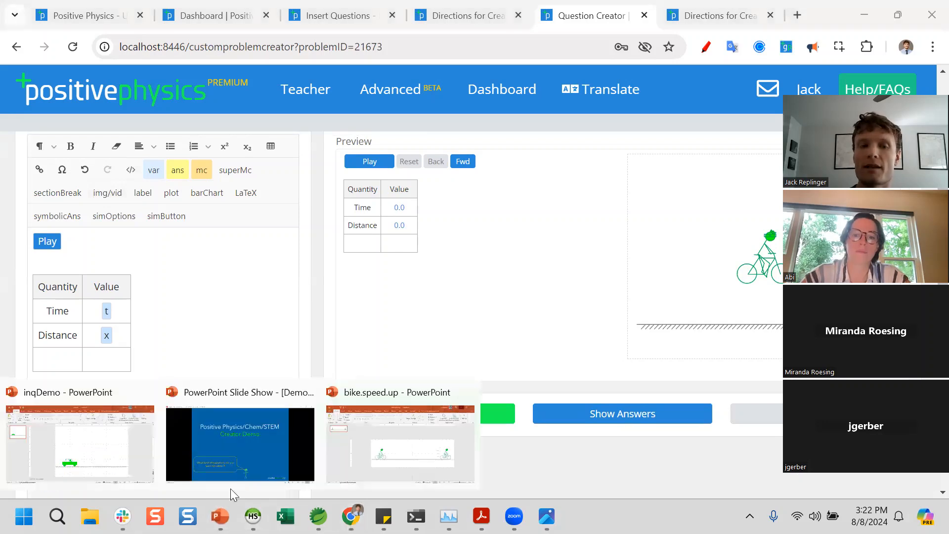
{"action": "left_click", "coordinate": [399, 451]}
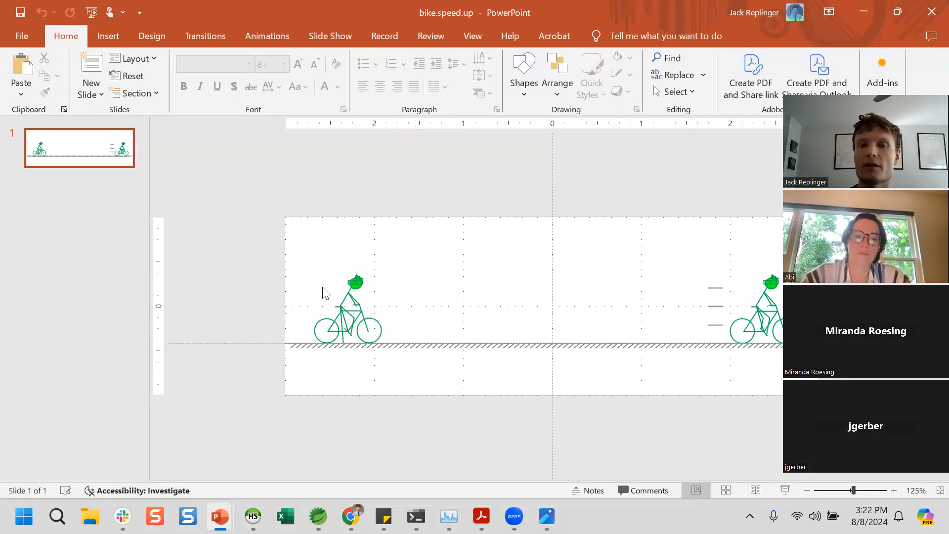
{"action": "mouse_move", "coordinate": [301, 258]}
{"action": "left_mouse_down"}
{"action": "mouse_move", "coordinate": [403, 368]}
{"action": "mouse_move", "coordinate": [393, 364]}
{"action": "left_mouse_up"}
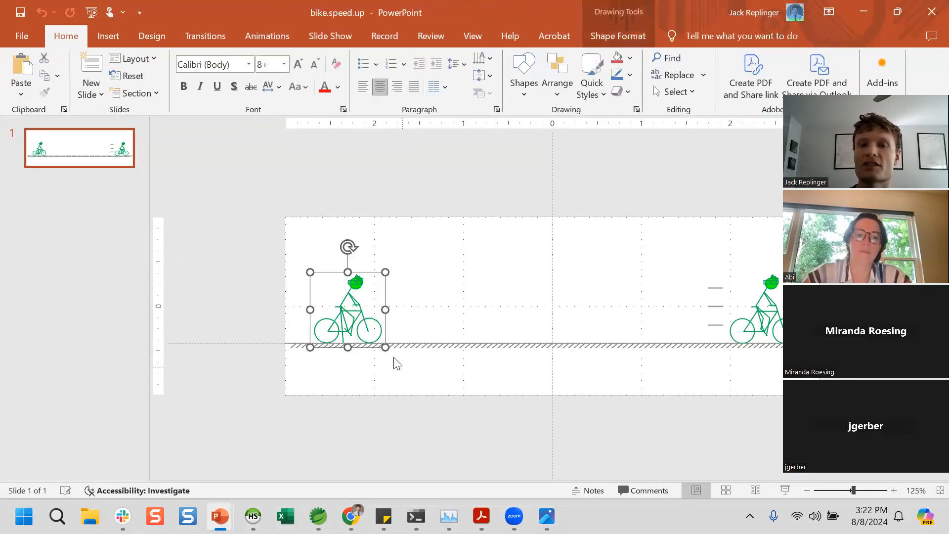
- Start saving the selected cyclist as a PNG picture named bike on the Desktop, and cancel the export
{"action": "right_click", "coordinate": [356, 288]}
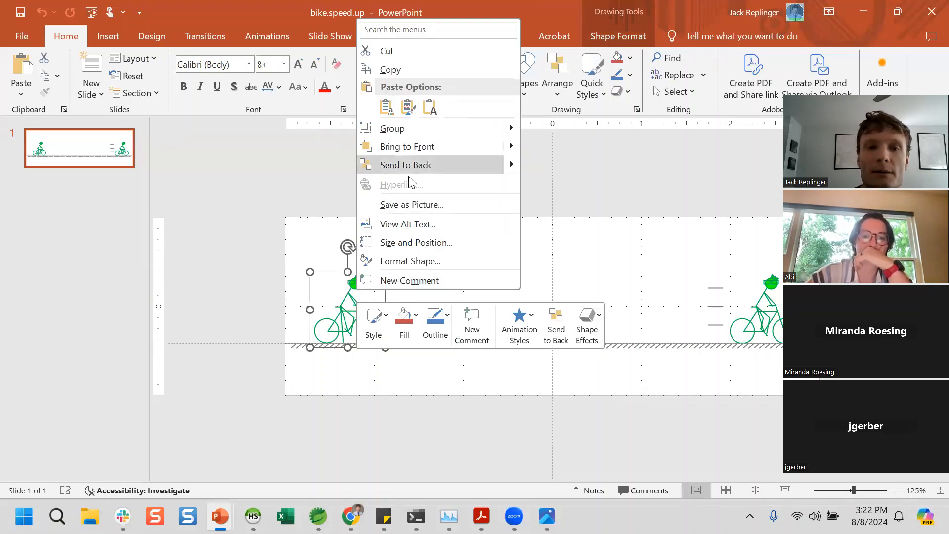
{"action": "left_click", "coordinate": [346, 294]}
{"action": "right_click", "coordinate": [348, 297]}
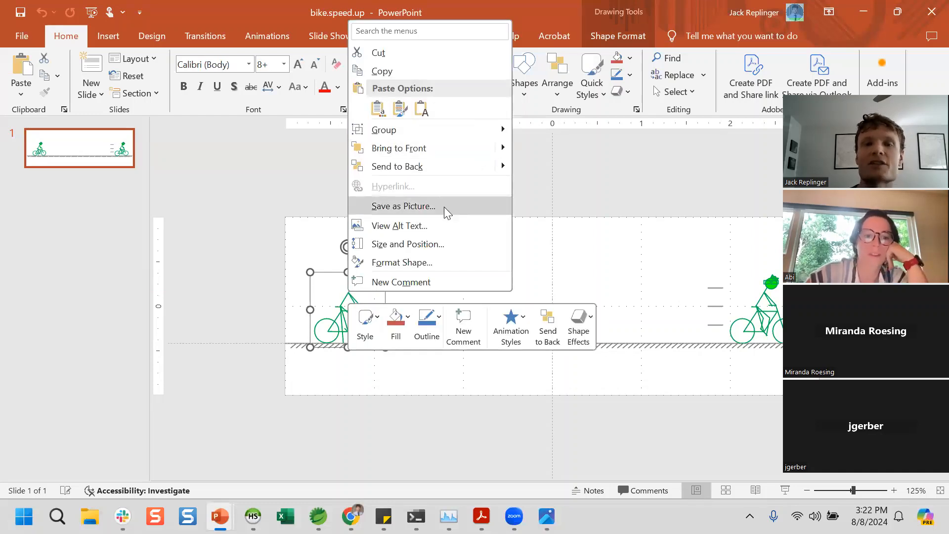
{"action": "left_click", "coordinate": [447, 211]}
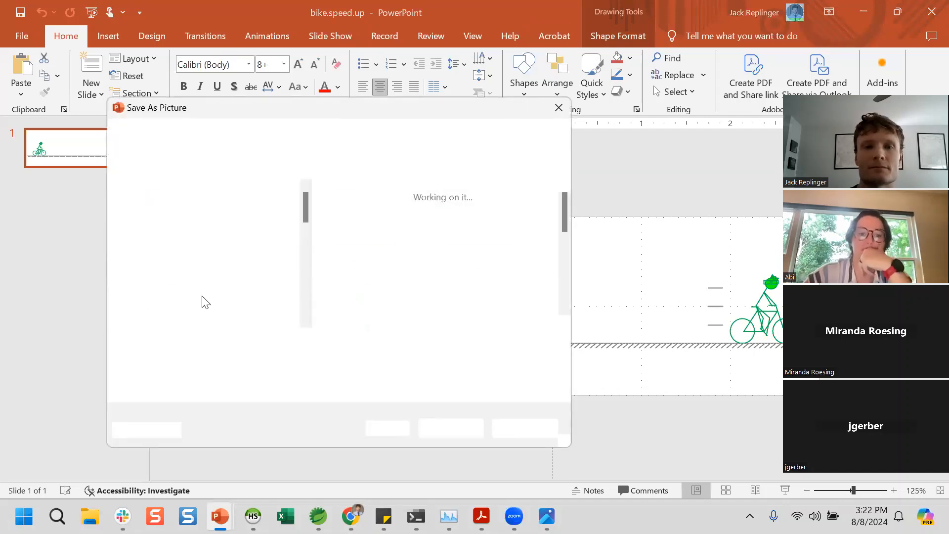
{"action": "left_click", "coordinate": [165, 291]}
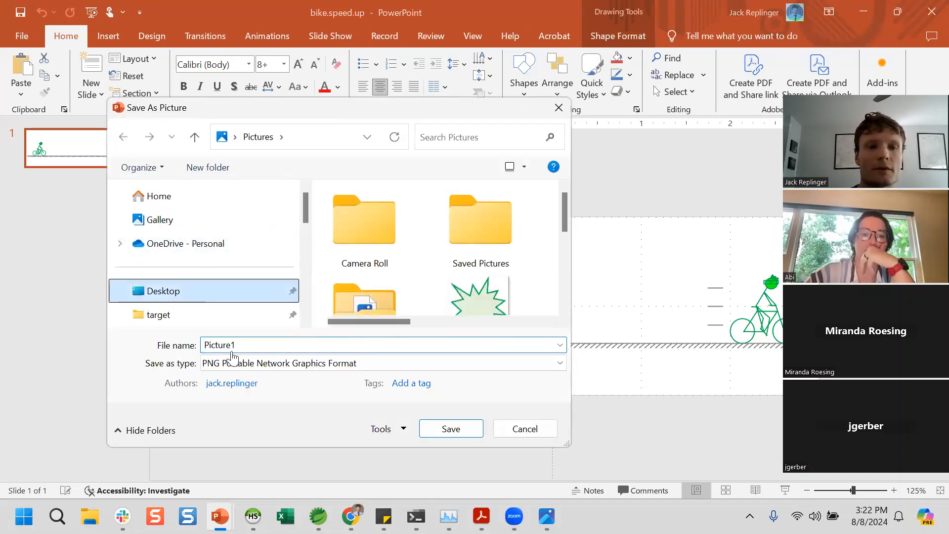
{"action": "double_click", "coordinate": [244, 344]}
{"action": "type", "text": "bike"}
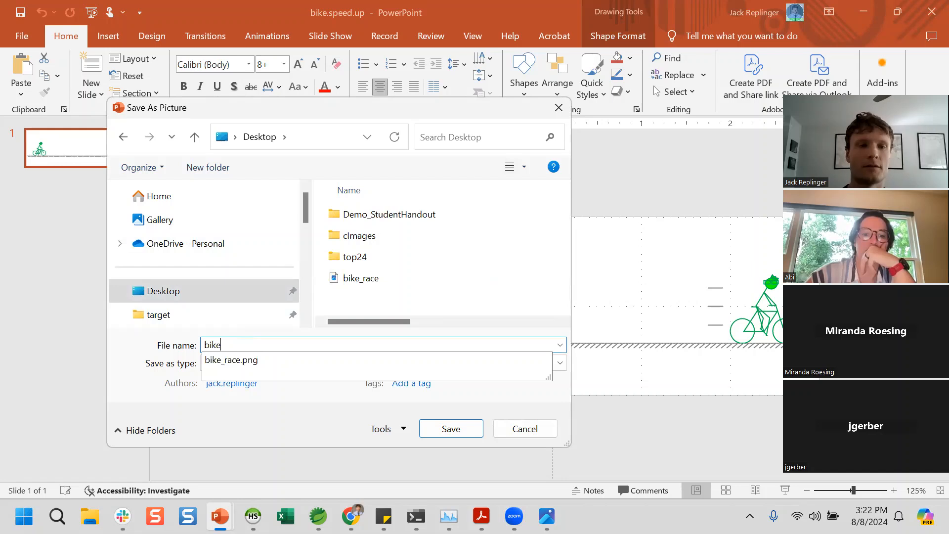
{"action": "left_click", "coordinate": [478, 310]}
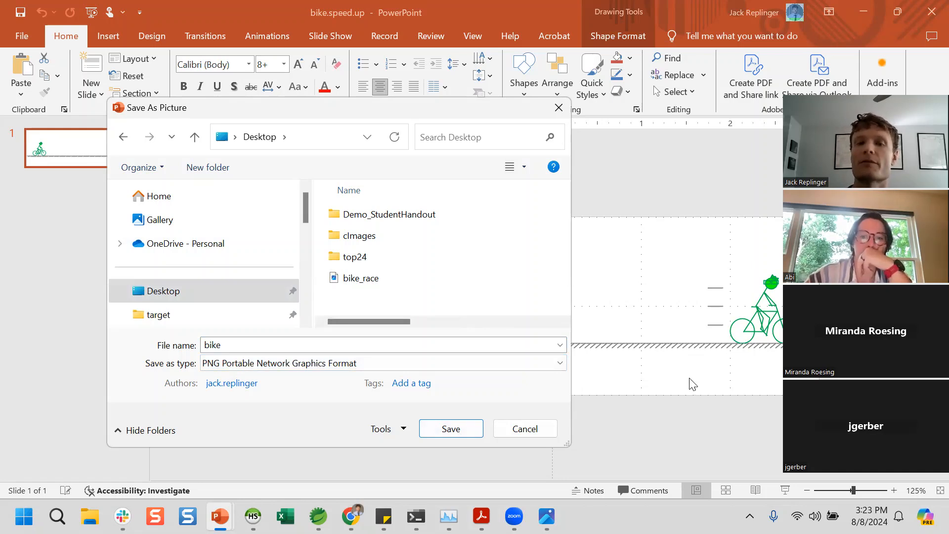
{"action": "left_click", "coordinate": [535, 428]}
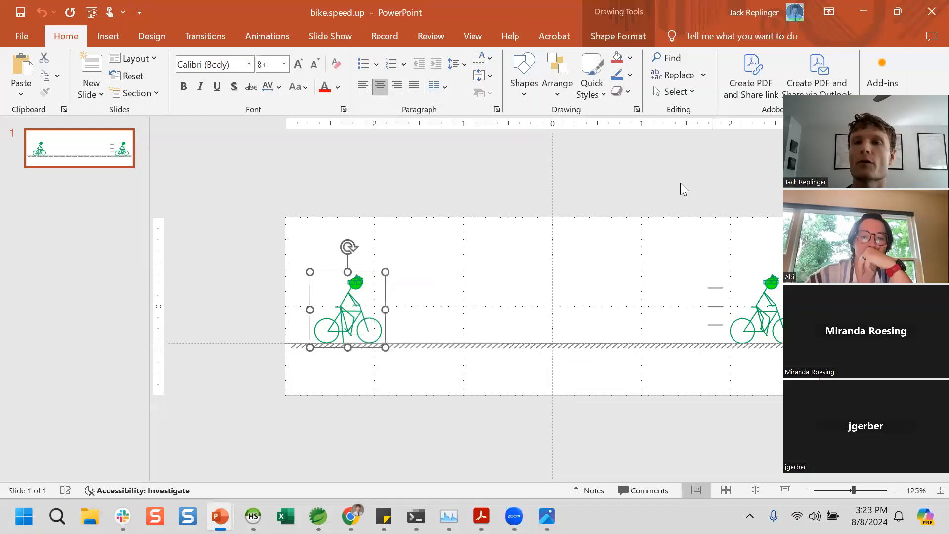
- Switch to the Question Creator in Chrome and begin an "overlay1." line under the overlay1.image line in Extra Math
{"action": "mouse_move", "coordinate": [351, 516]}
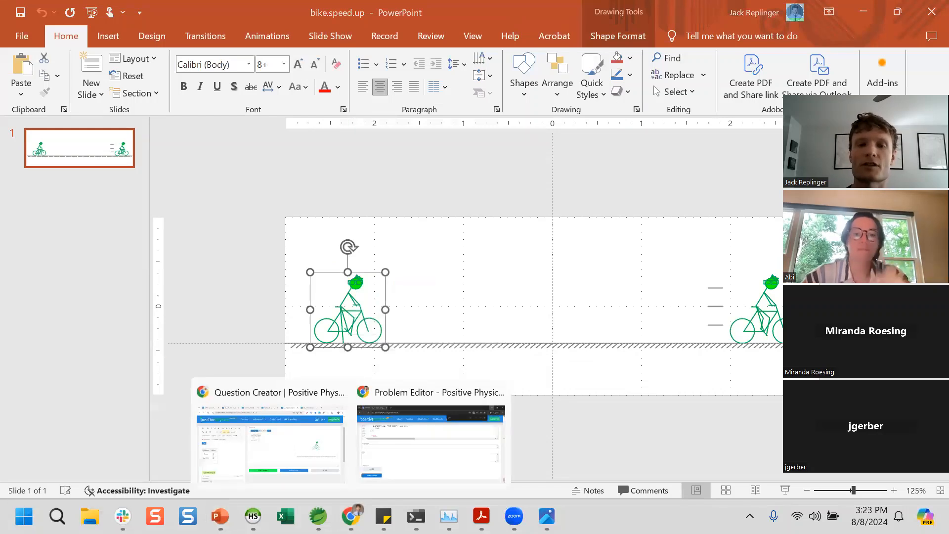
{"action": "left_click", "coordinate": [311, 457]}
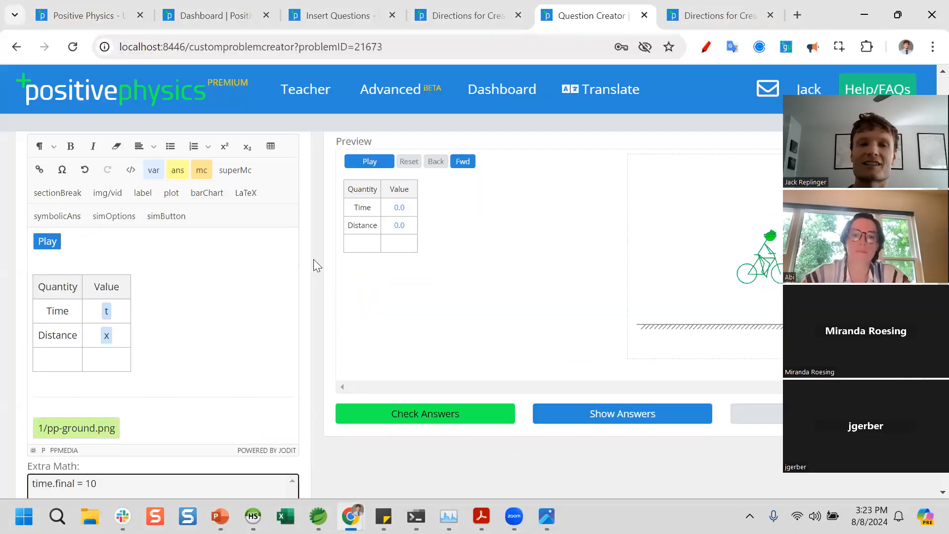
{"action": "scroll", "coordinate": [313, 259], "scroll_direction": "down", "scroll_amount": 2}
{"action": "scroll", "coordinate": [314, 259], "scroll_direction": "up", "scroll_amount": 1}
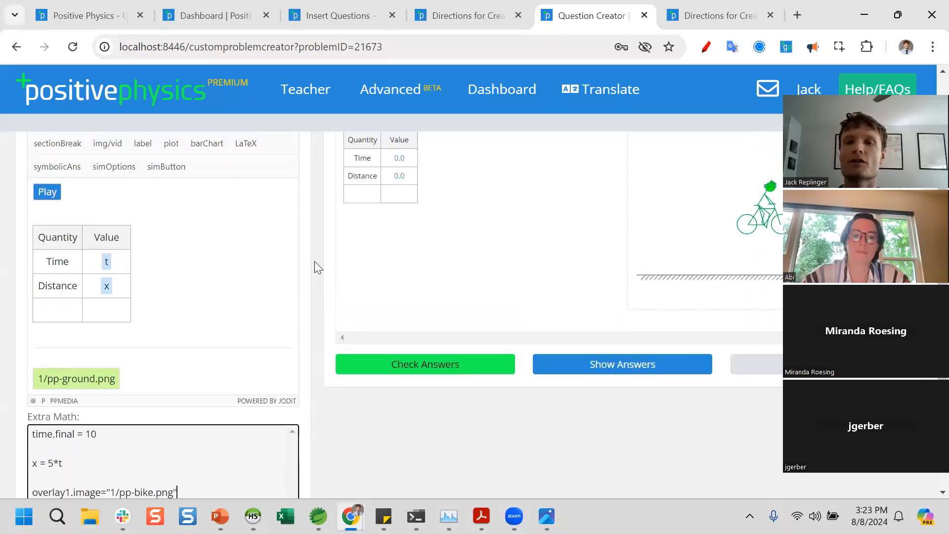
{"action": "scroll", "coordinate": [321, 272], "scroll_direction": "down", "scroll_amount": 1}
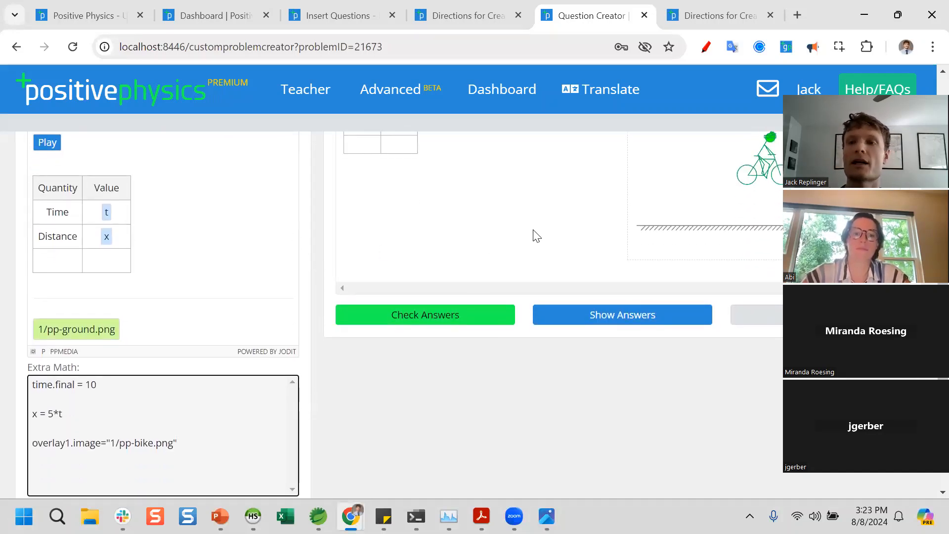
{"action": "scroll", "coordinate": [769, 222], "scroll_direction": "up", "scroll_amount": 1}
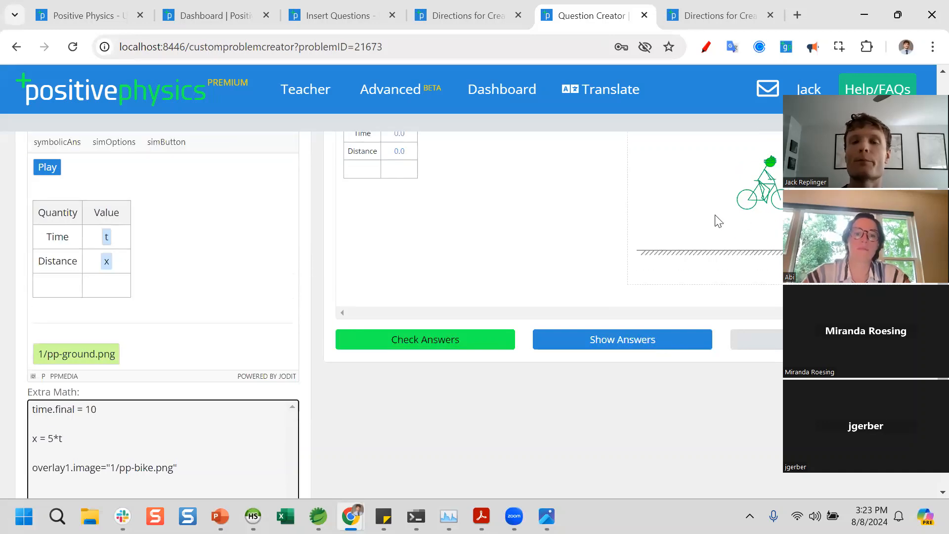
{"action": "scroll", "coordinate": [717, 218], "scroll_direction": "down", "scroll_amount": 1}
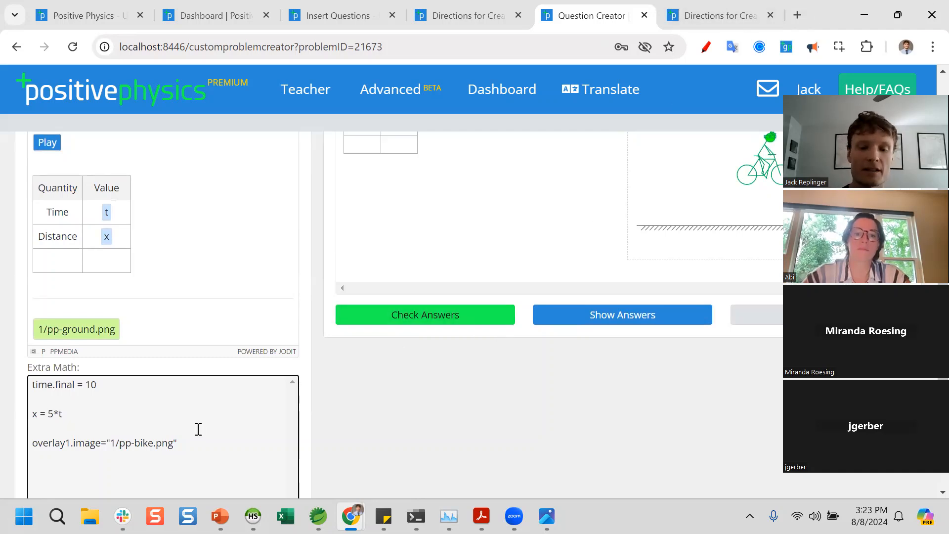
{"action": "key", "text": "BackSpace"}
{"action": "type", "text": "overlay"}
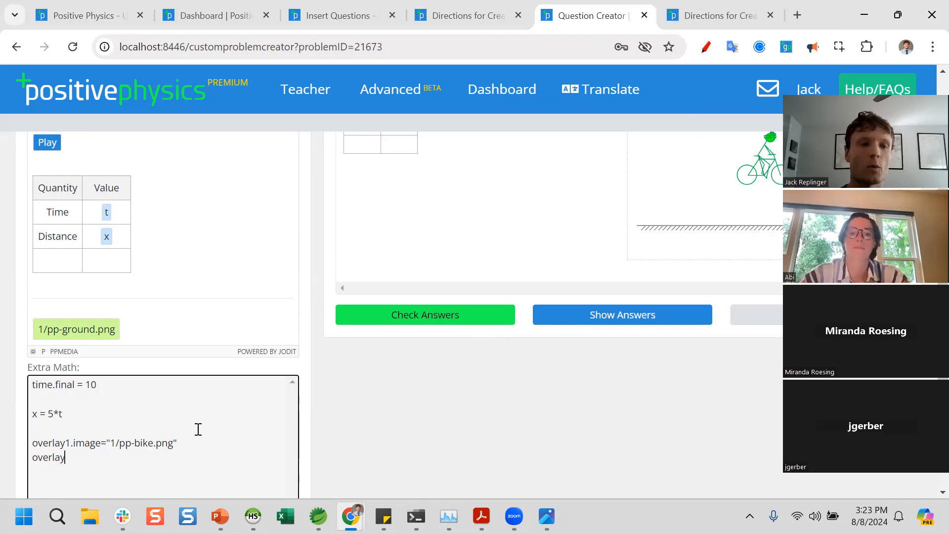
{"action": "type", "text": "1."}
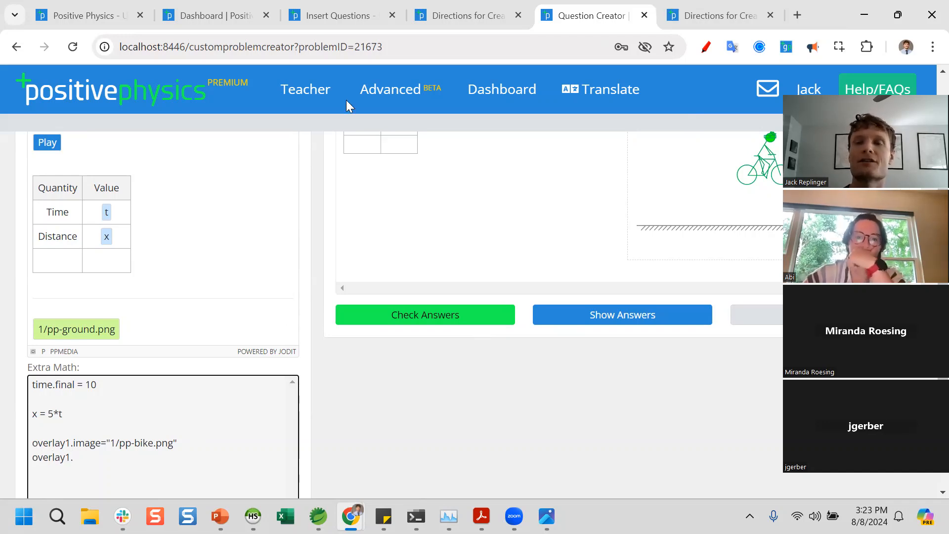
{"action": "type", "text": "size ="}
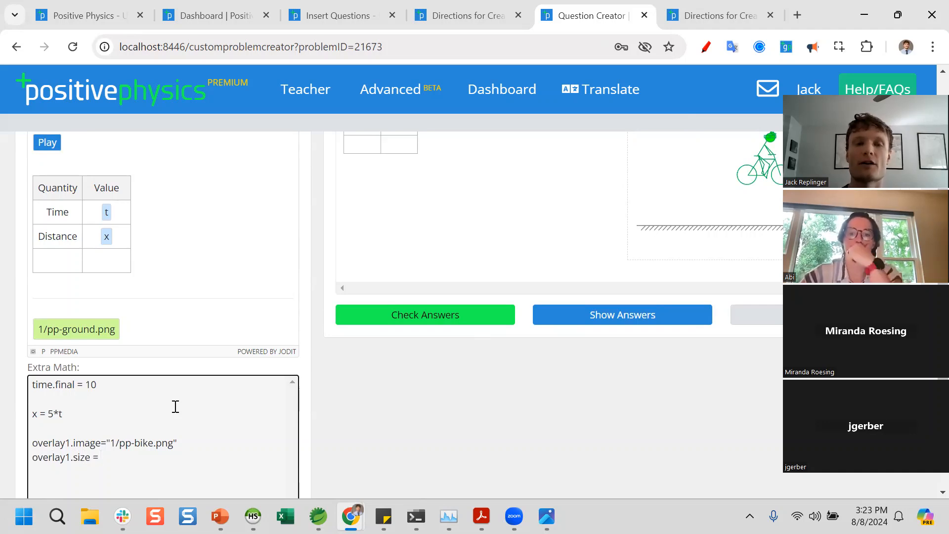
{"action": "key", "text": "BackSpace"}
{"action": "key", "text": "BackSpace"}
{"action": "key", "text": "BackSpace"}
{"action": "key", "text": "BackSpace"}
{"action": "key", "text": "BackSpace"}
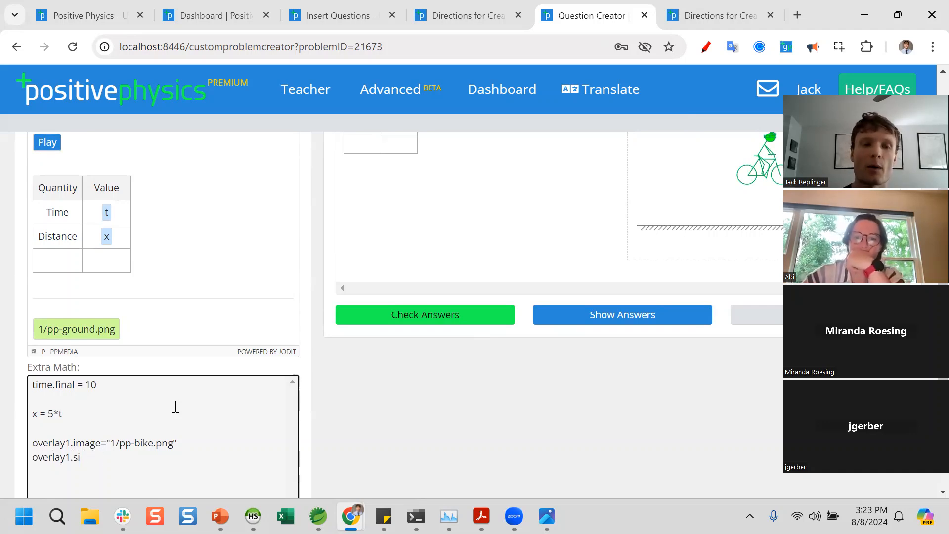
{"action": "key", "text": "BackSpace"}
- Complete the new Extra Math line as overlay1.position = [0,0]
{"action": "type", "text": "position"}
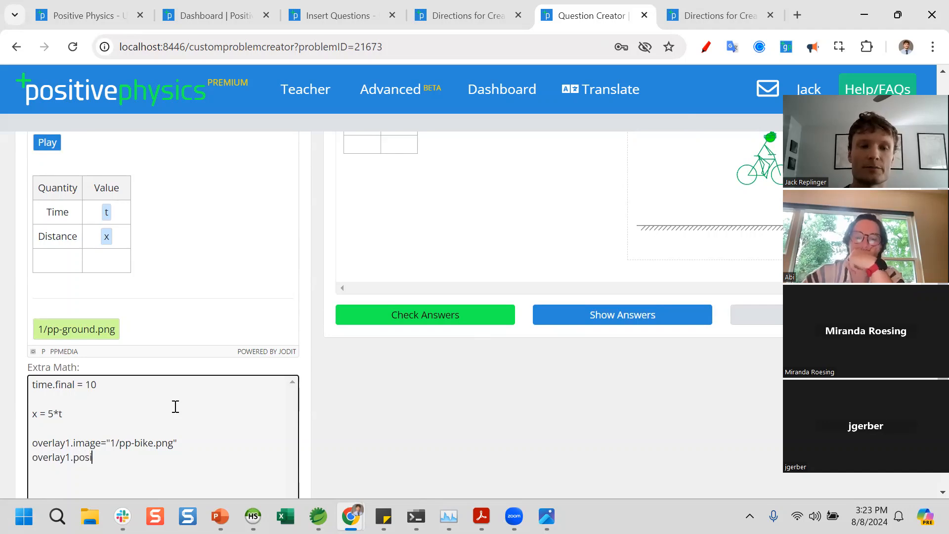
{"action": "type", "text": " [0,0"}
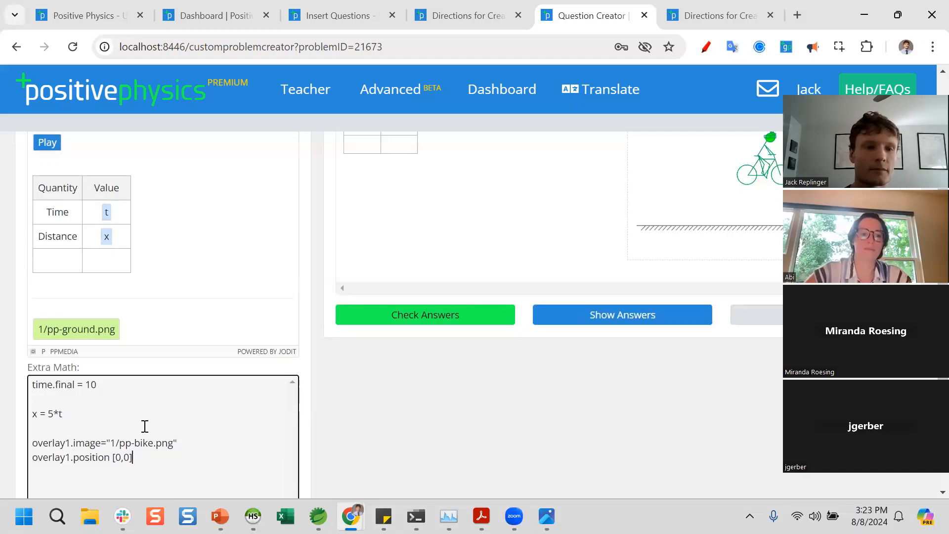
{"action": "left_click", "coordinate": [108, 461]}
{"action": "type", "text": "="}
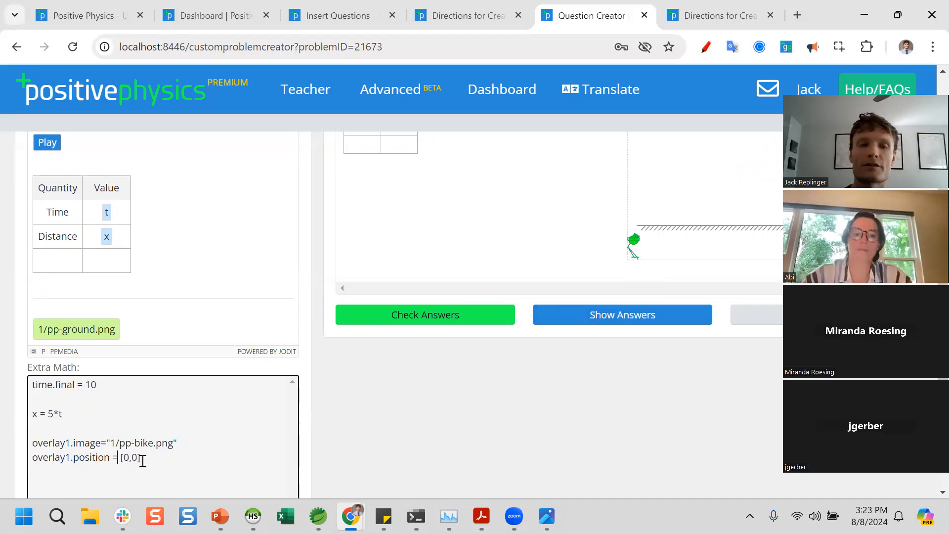
- Change the overlay1.position coordinates to [100,100]
{"action": "left_click", "coordinate": [122, 457]}
{"action": "type", "text": "10"}
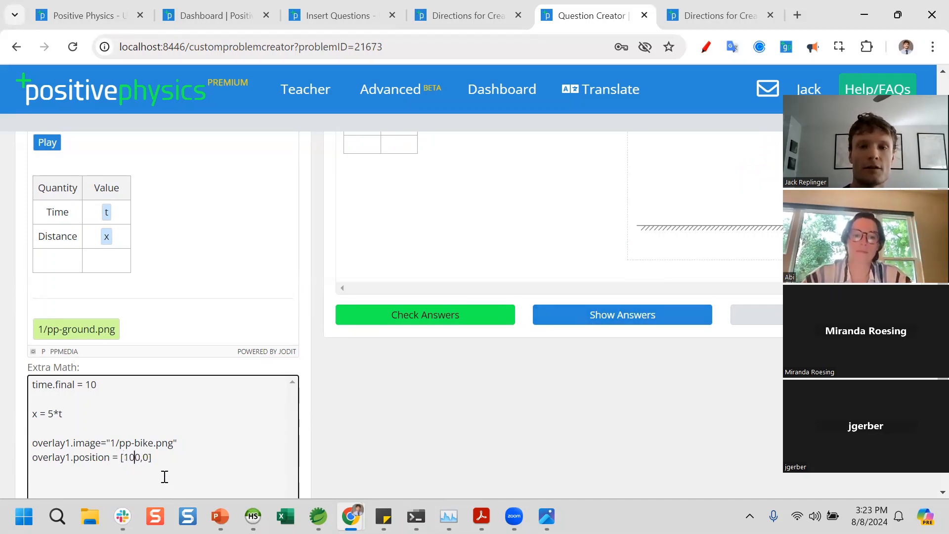
{"action": "key", "text": "Right"}
{"action": "key", "text": "Right"}
{"action": "type", "text": "10"}
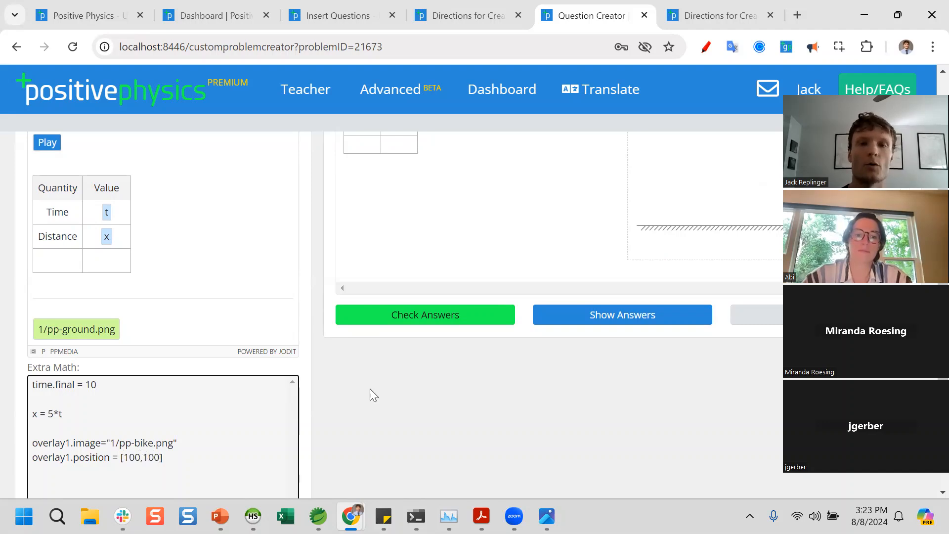
- Set the bike overlay's position coordinates to [50,50] in Extra Math
{"action": "key", "text": "ctrl+minus"}
{"action": "key", "text": "ctrl+minus"}
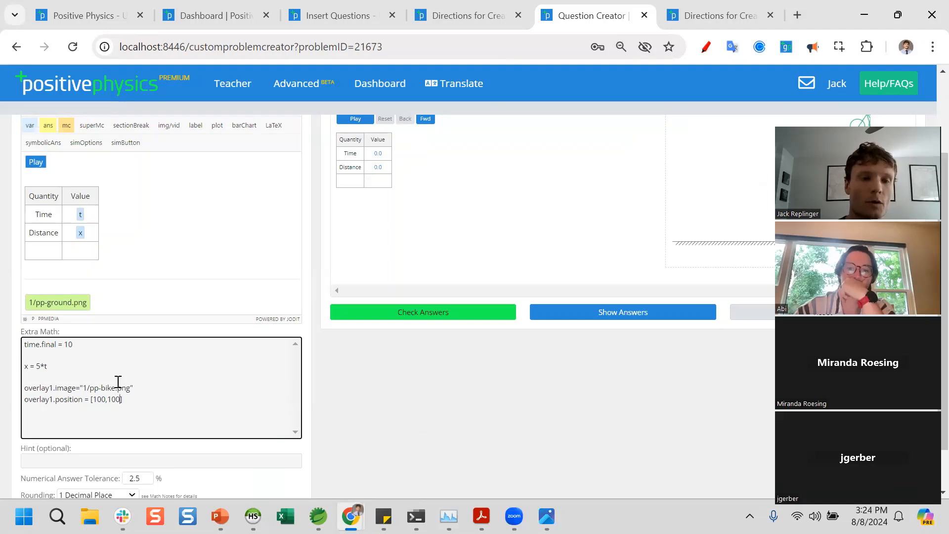
{"action": "key", "text": "BackSpace"}
{"action": "key", "text": "BackSpace"}
{"action": "key", "text": "BackSpace"}
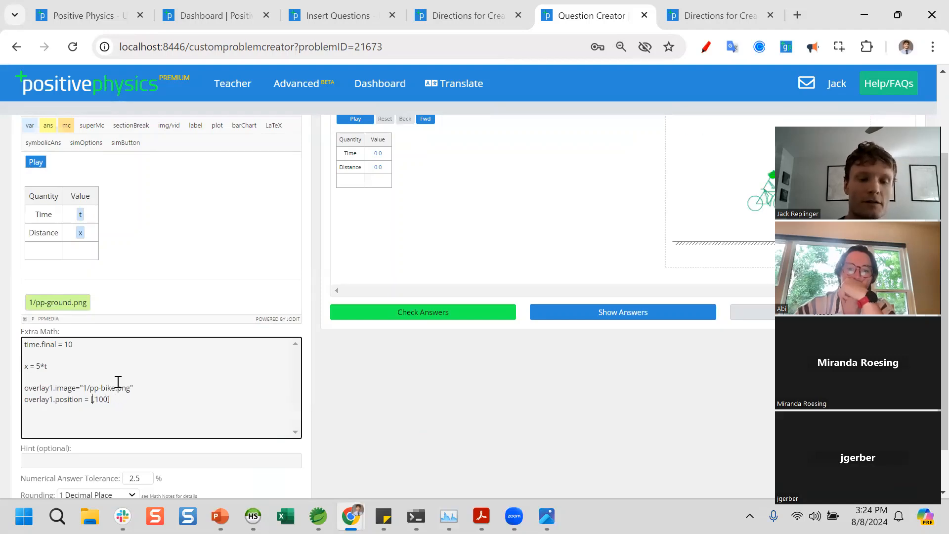
{"action": "type", "text": "50"}
{"action": "key", "text": "Right"}
{"action": "key", "text": "Right"}
{"action": "key", "text": "Right"}
{"action": "key", "text": "Right"}
{"action": "key", "text": "BackSpace"}
{"action": "key", "text": "BackSpace"}
{"action": "key", "text": "BackSpace"}
{"action": "type", "text": "50"}
- Make room above the overlay1 lines in Extra Math and add the line image.x.min = 0
{"action": "key", "text": "Return"}
{"action": "key", "text": "Return"}
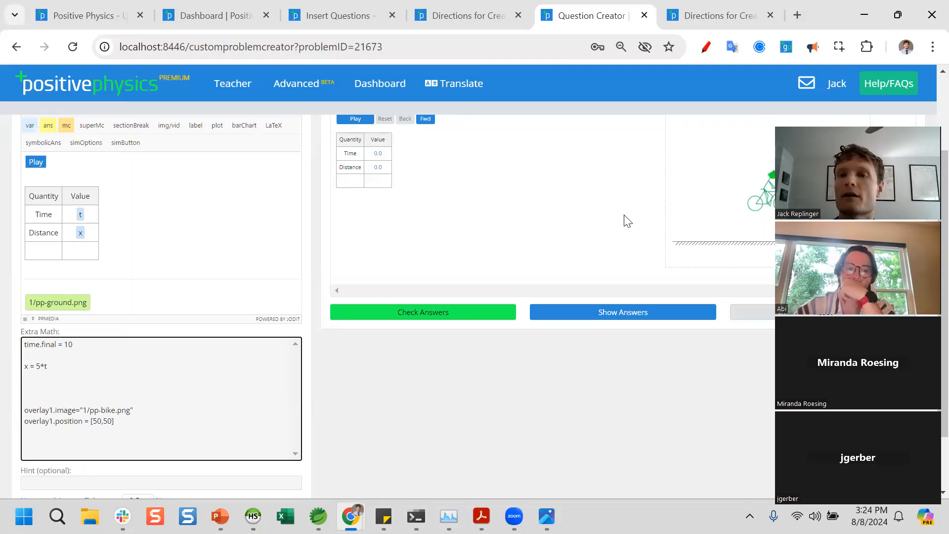
{"action": "scroll", "coordinate": [628, 218], "scroll_direction": "up", "scroll_amount": 2}
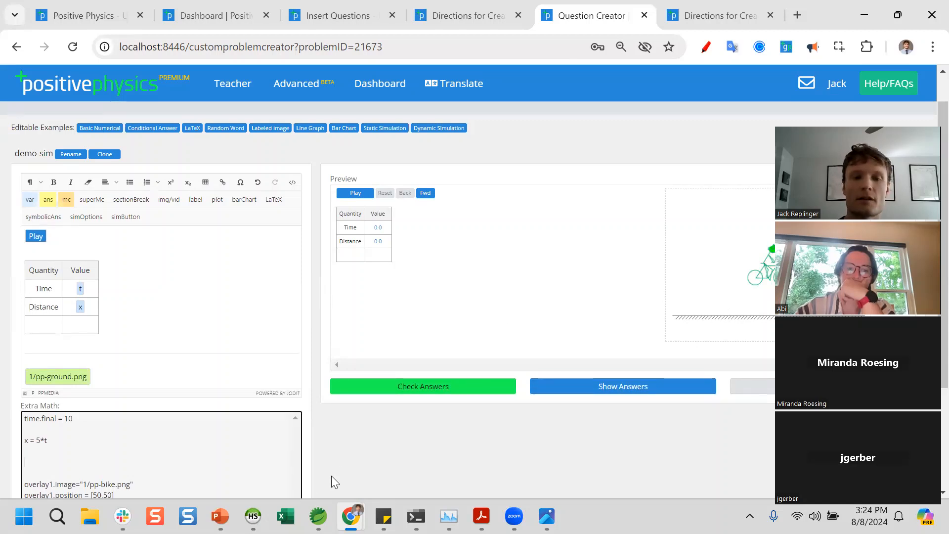
{"action": "type", "text": "image.x"}
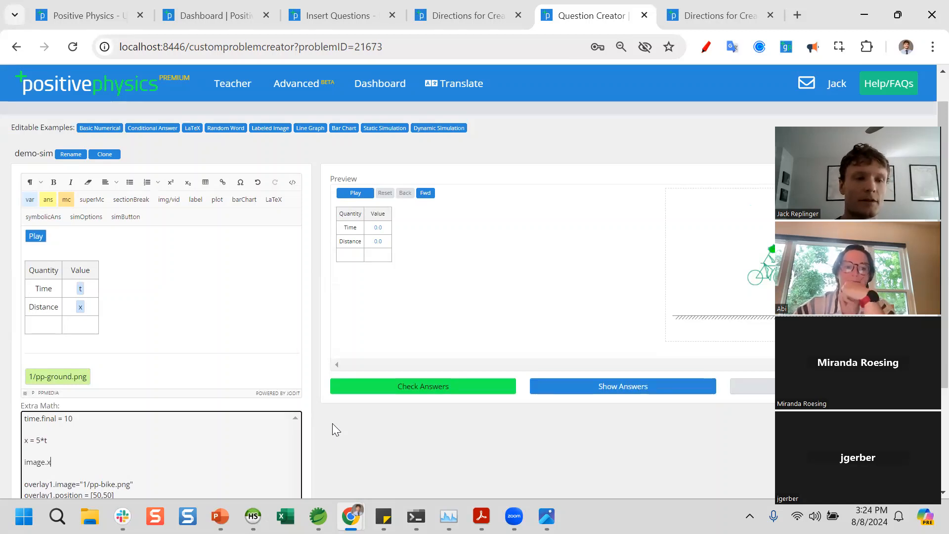
{"action": "type", "text": ".min"}
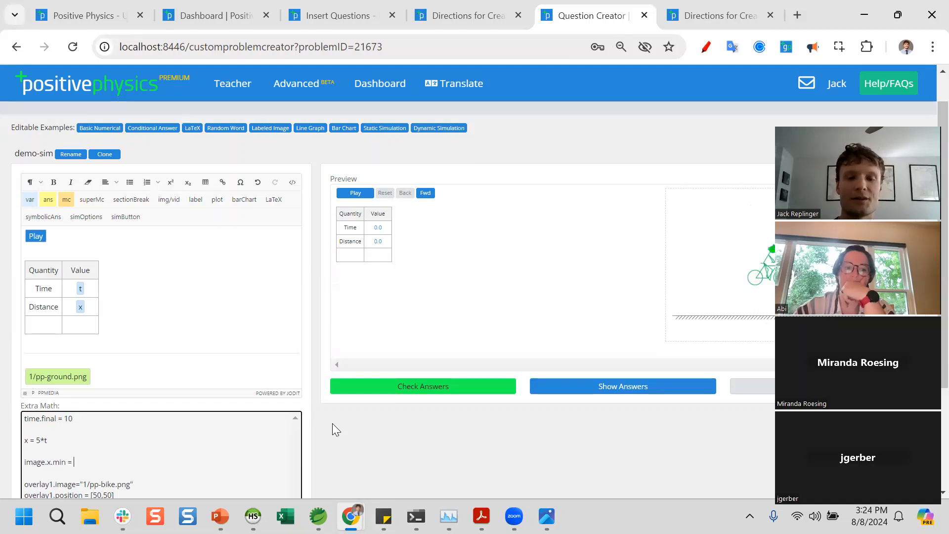
{"action": "type", "text": " = 0"}
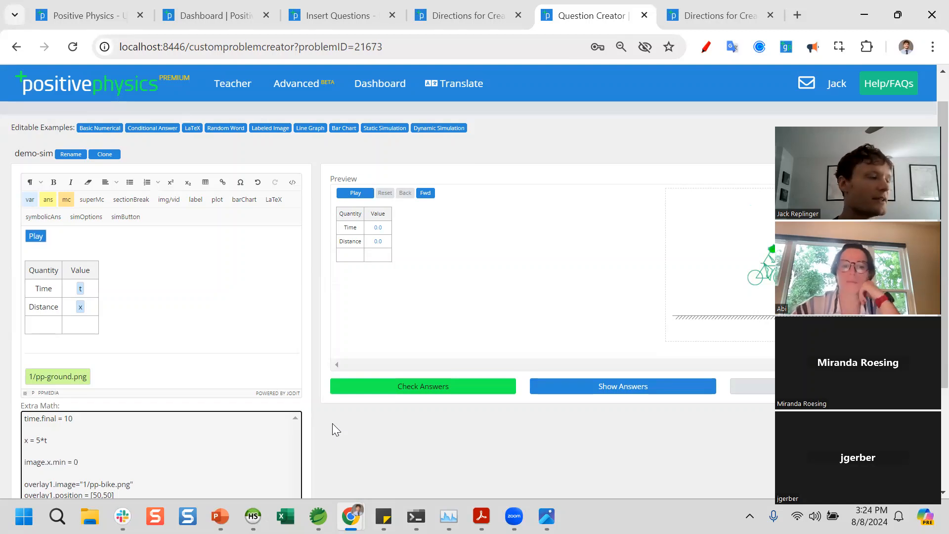
- Duplicate the image.x.min line directly below itself in Extra Math and set the copy's value to 40
{"action": "key", "text": "Return"}
{"action": "scroll", "coordinate": [650, 280], "scroll_direction": "down", "scroll_amount": 1}
{"action": "type", "text": "xi"}
{"action": "key", "text": "BackSpace"}
{"action": "key", "text": "BackSpace"}
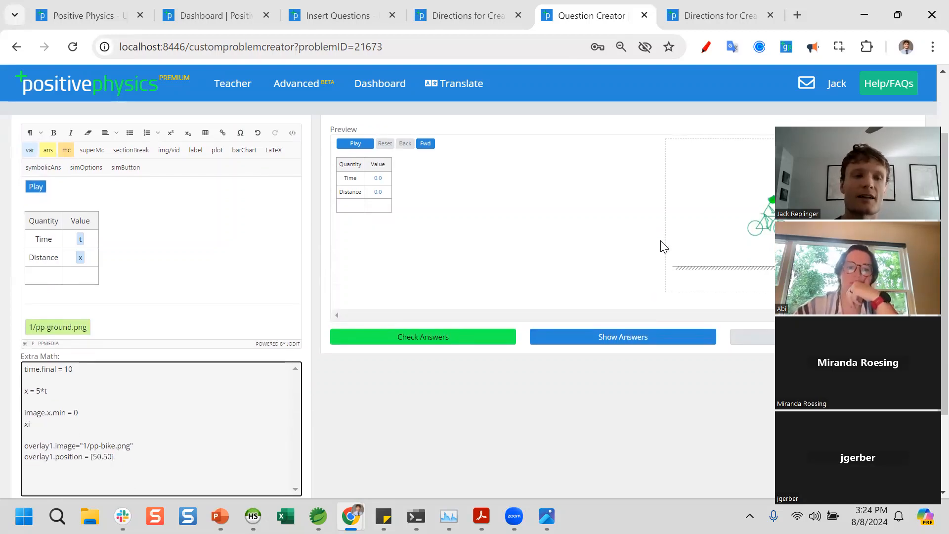
{"action": "triple_click", "coordinate": [50, 412]}
{"action": "key", "text": "ctrl+c"}
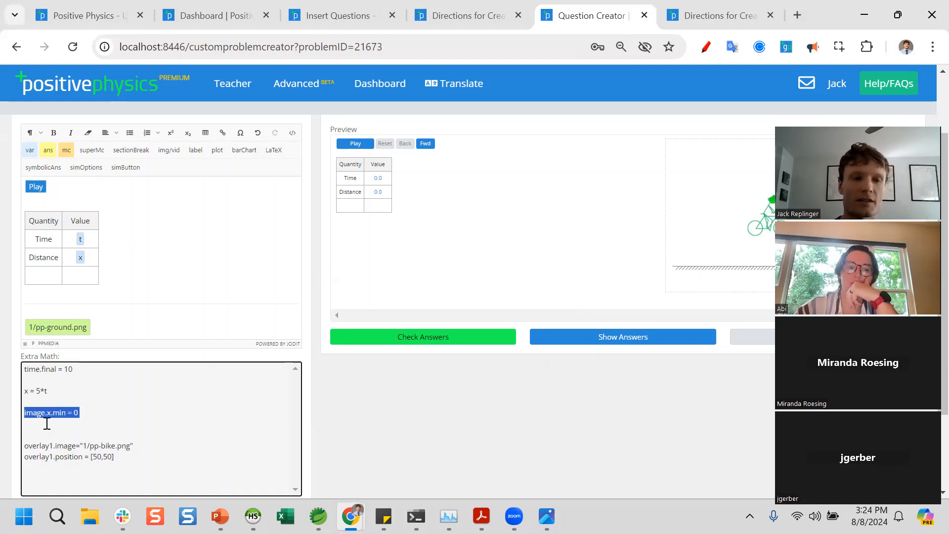
{"action": "left_click", "coordinate": [115, 417]}
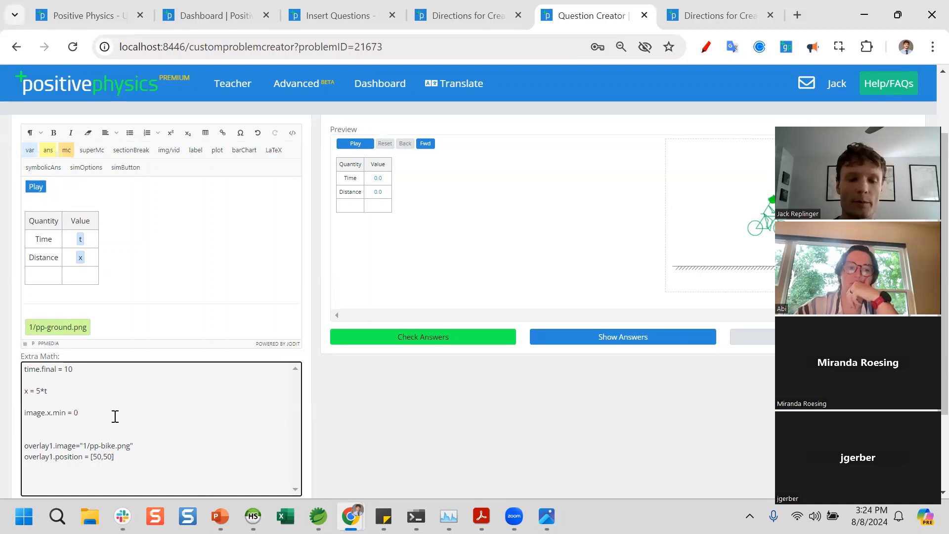
{"action": "key", "text": "ctrl+v"}
{"action": "key", "text": "BackSpace"}
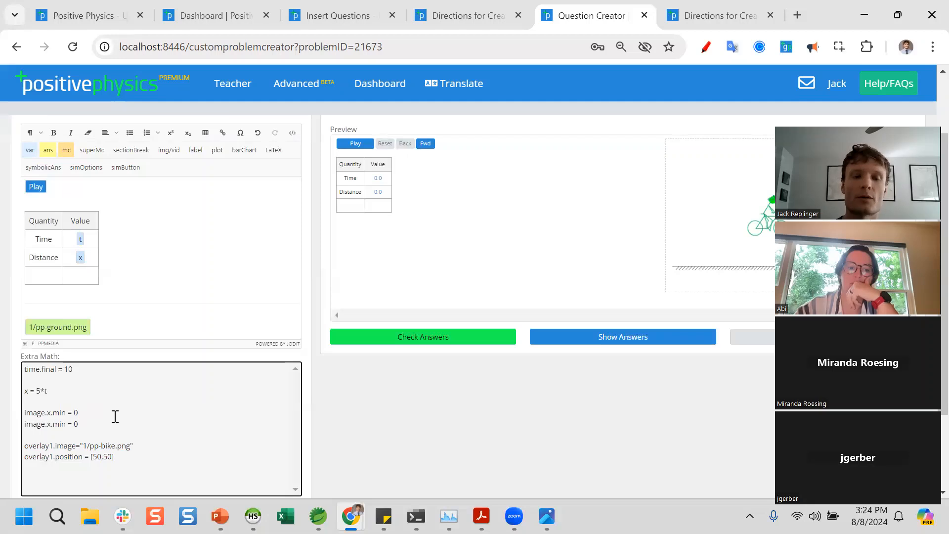
{"action": "key", "text": "BackSpace"}
{"action": "type", "text": "40"}
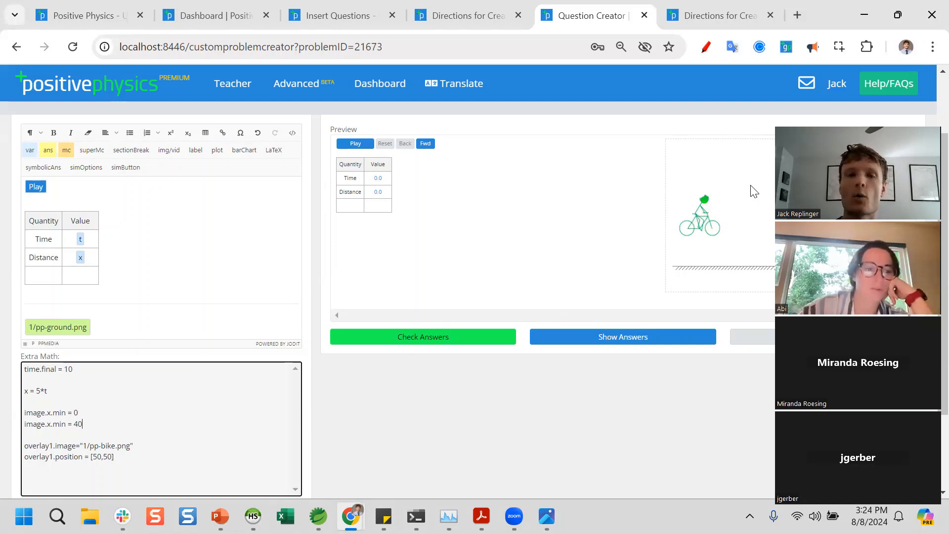
- Change the second image.x.min line so that it defines image.x.max = 40
{"action": "left_click", "coordinate": [96, 457]}
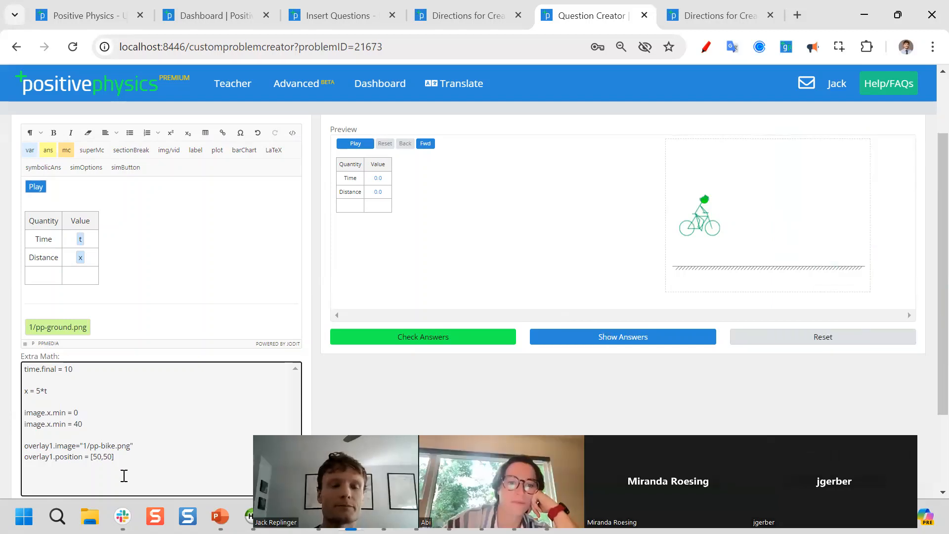
{"action": "left_click", "coordinate": [67, 424]}
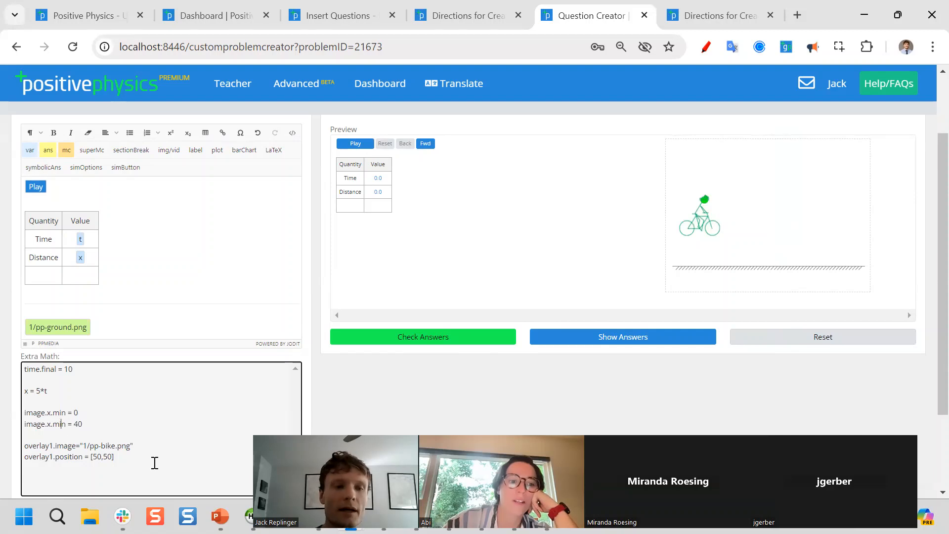
{"action": "key", "text": "BackSpace"}
{"action": "key", "text": "BackSpace"}
{"action": "key", "text": "BackSpace"}
{"action": "type", "text": "max"}
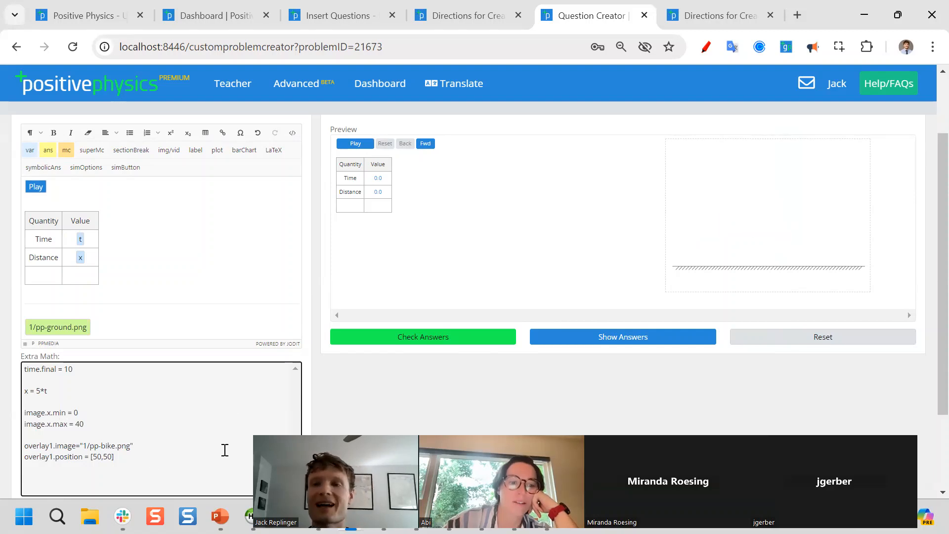
- Set the first coordinate of overlay1.position to 40 in Extra Math
{"action": "left_click", "coordinate": [92, 457]}
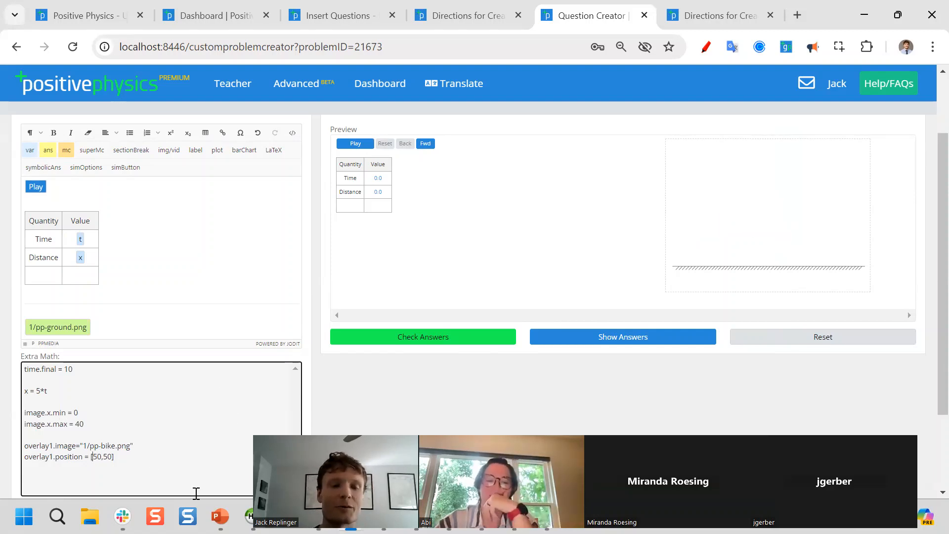
{"action": "key", "text": "Delete"}
{"action": "type", "text": "4"}
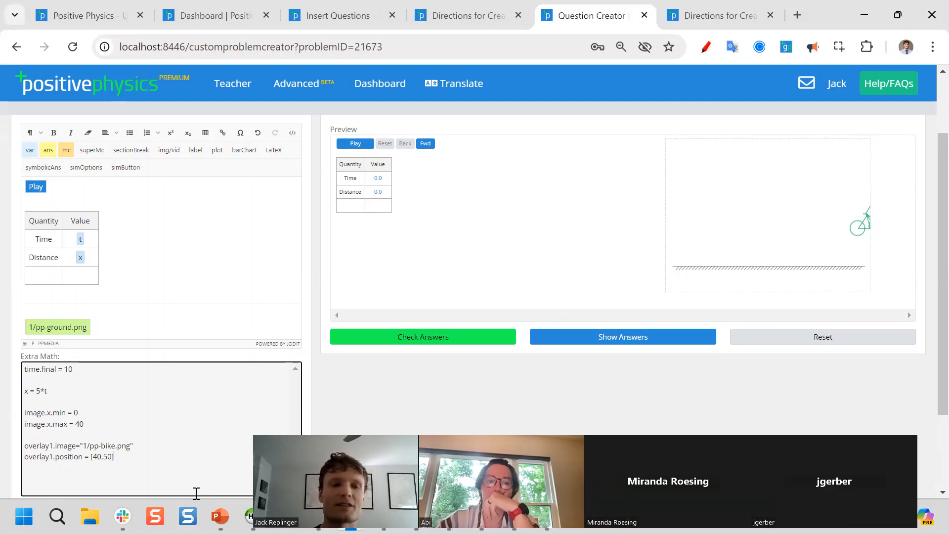
- Add the line overlay1.size = 5 below the overlay1.position line in Extra Math
{"action": "type", "text": "overlay"}
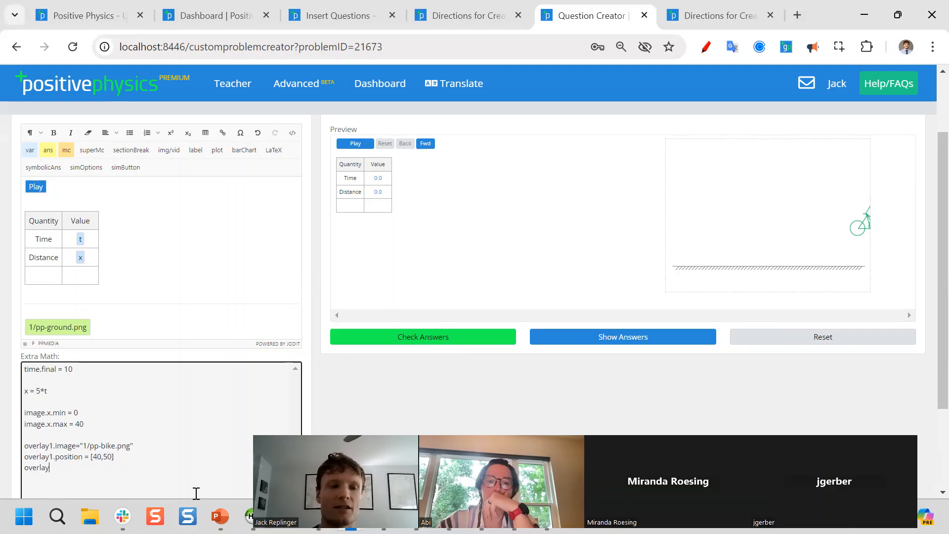
{"action": "type", "text": "1.sie"}
{"action": "key", "text": "BackSpace"}
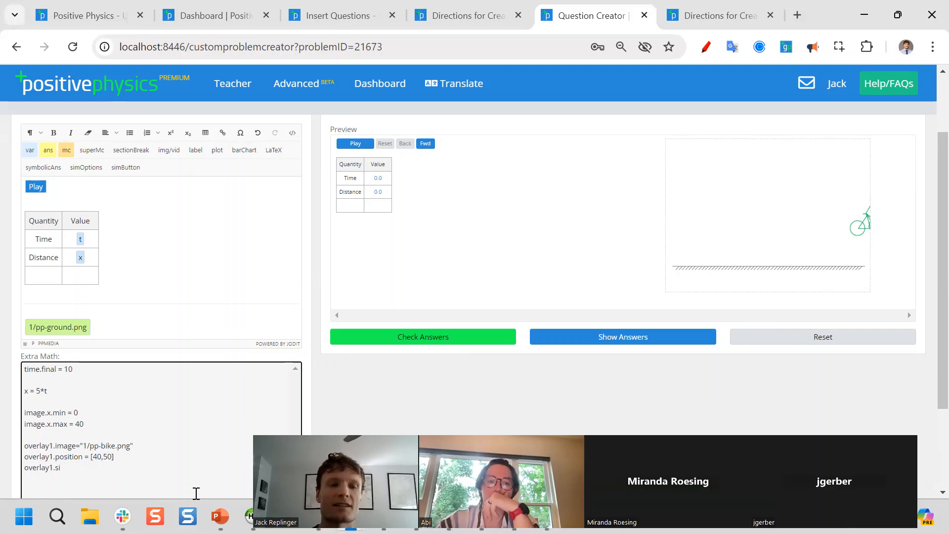
{"action": "type", "text": "ze = 5"}
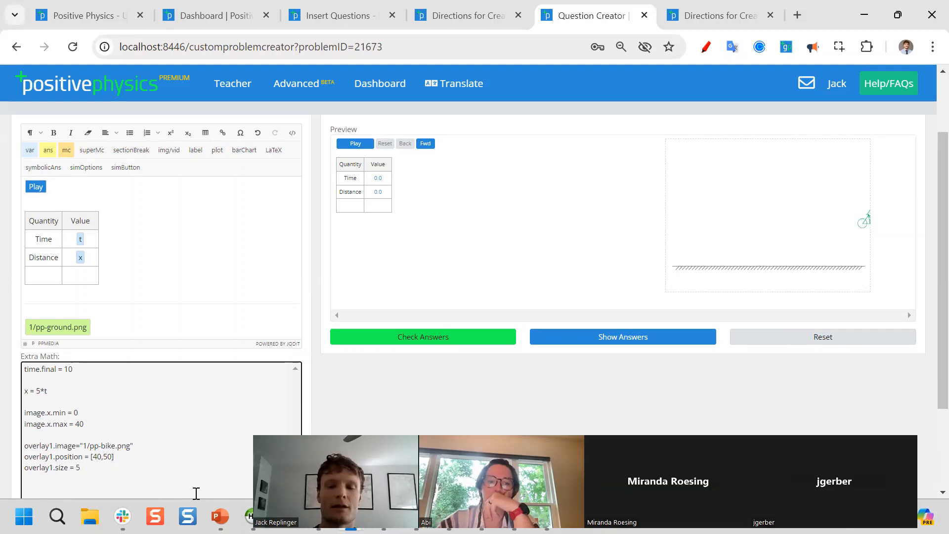
- Try 10 as the bike overlay's horizontal position coordinate, and settle on 4 to place it at the ground's start
{"action": "key", "text": "BackSpace"}
{"action": "type", "text": "1"}
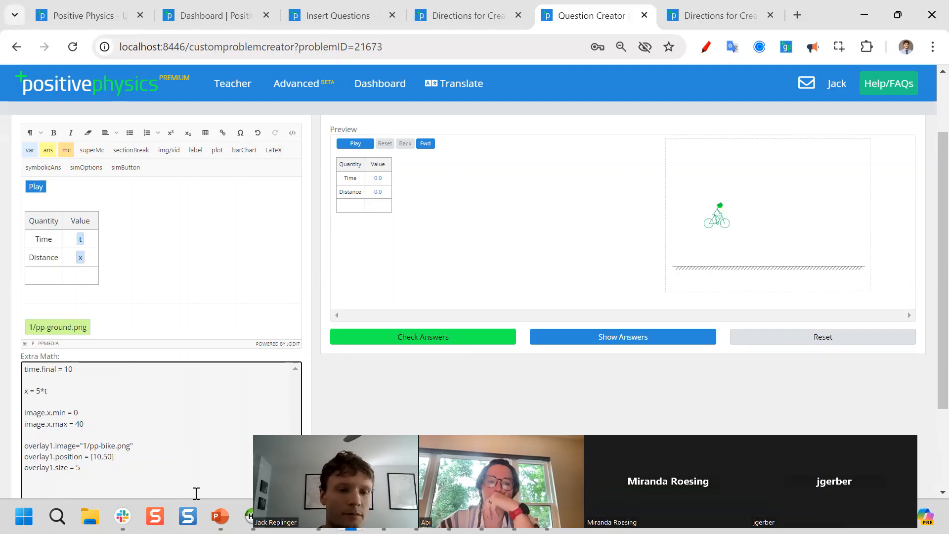
{"action": "key", "text": "BackSpace"}
{"action": "key", "text": "BackSpace"}
{"action": "type", "text": "4"}
{"action": "key", "text": "End"}
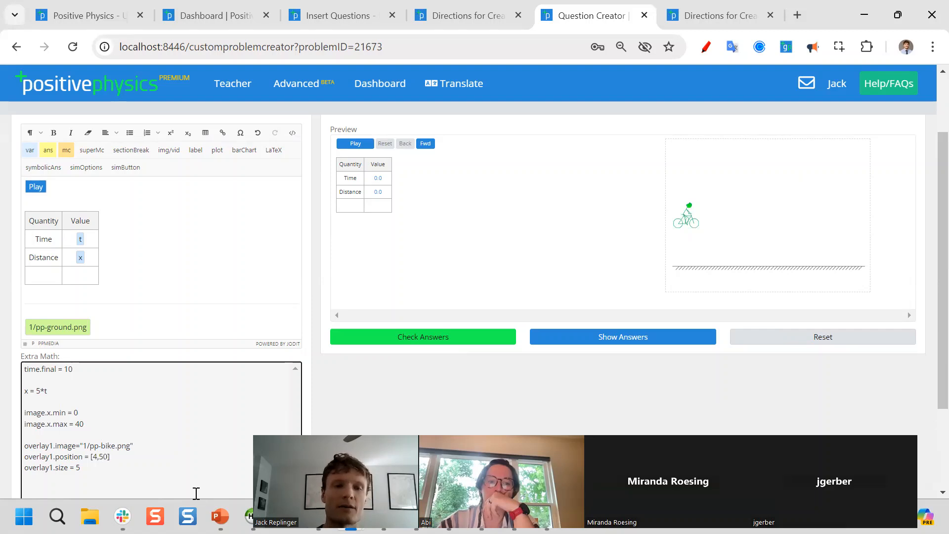
- Lower the bike overlay's vertical position coordinate to 20 and refine it to 25 to rest it on the ground line
{"action": "key", "text": "BackSpace"}
{"action": "type", "text": "2"}
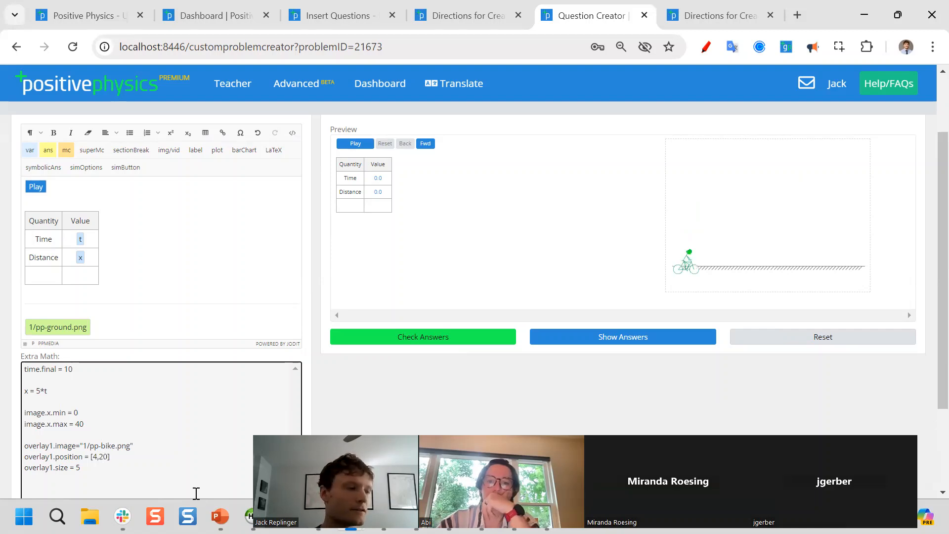
{"action": "key", "text": "Delete"}
{"action": "type", "text": "5"}
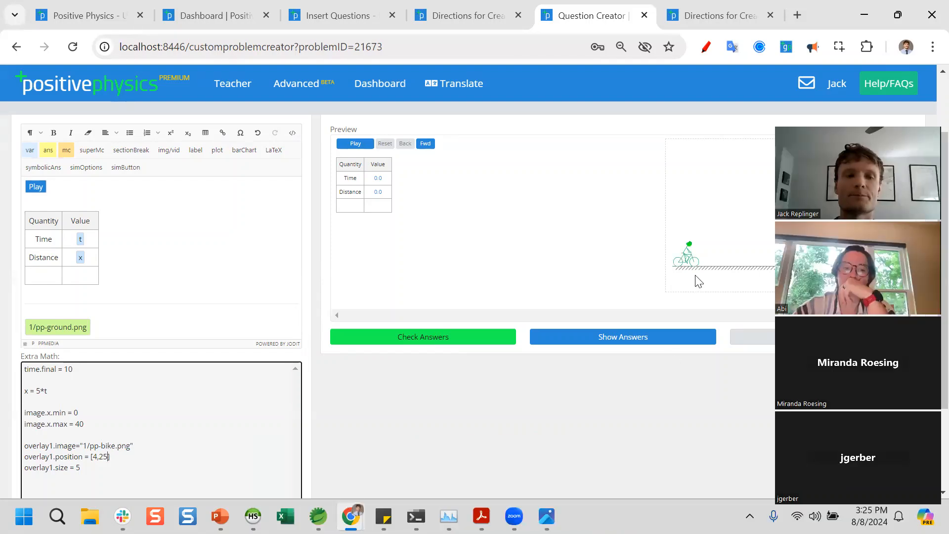
- Make the bike overlay move with the distance variable by changing its horizontal position coordinate to 4 + x
{"action": "scroll", "coordinate": [470, 297], "scroll_direction": "down", "scroll_amount": 1}
{"action": "left_click", "coordinate": [97, 407]}
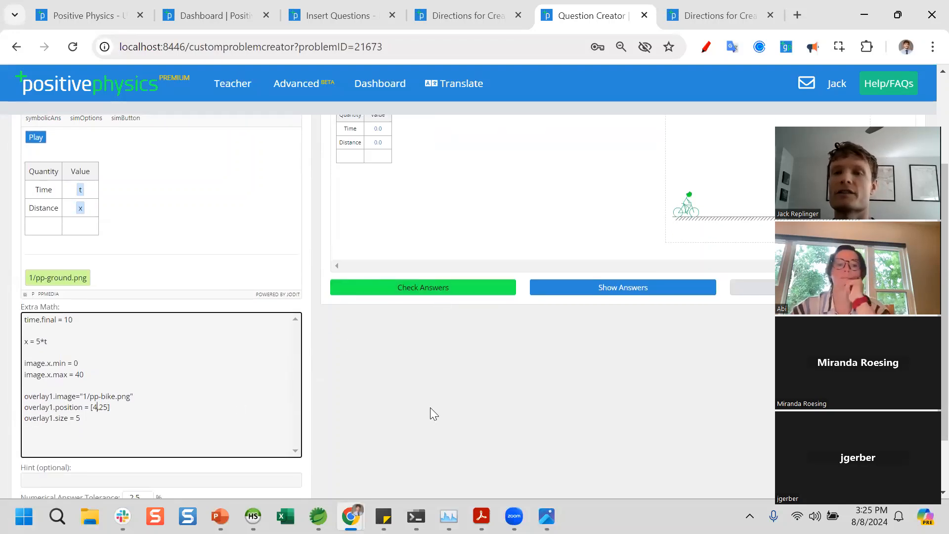
{"action": "key", "text": "Up"}
{"action": "key", "text": "Up"}
{"action": "key", "text": "Up"}
{"action": "key", "text": "Up"}
{"action": "key", "text": "Up"}
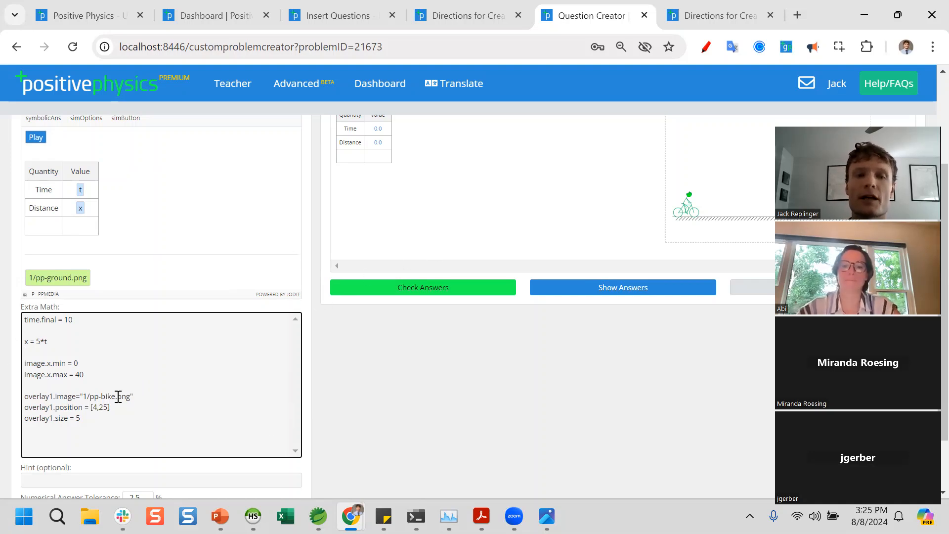
{"action": "left_click", "coordinate": [96, 407]}
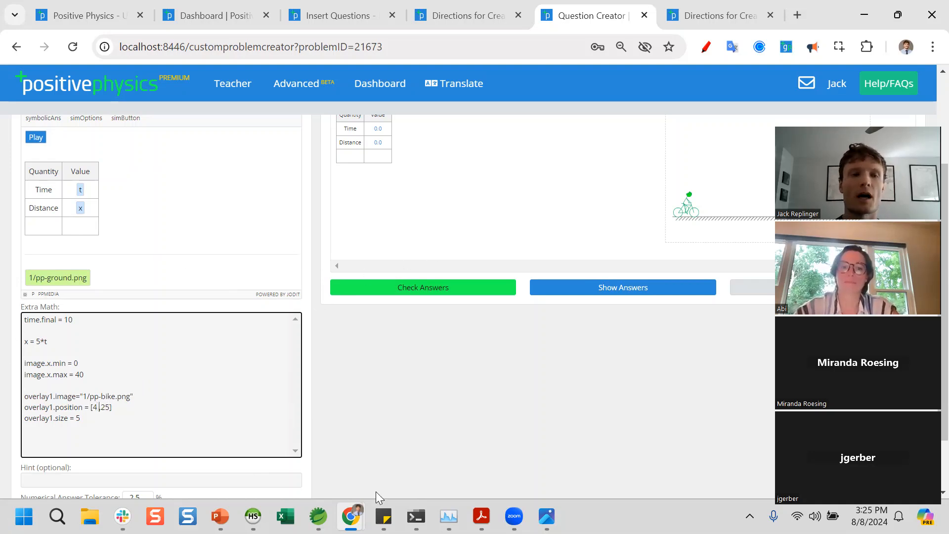
{"action": "type", "text": "+ "}
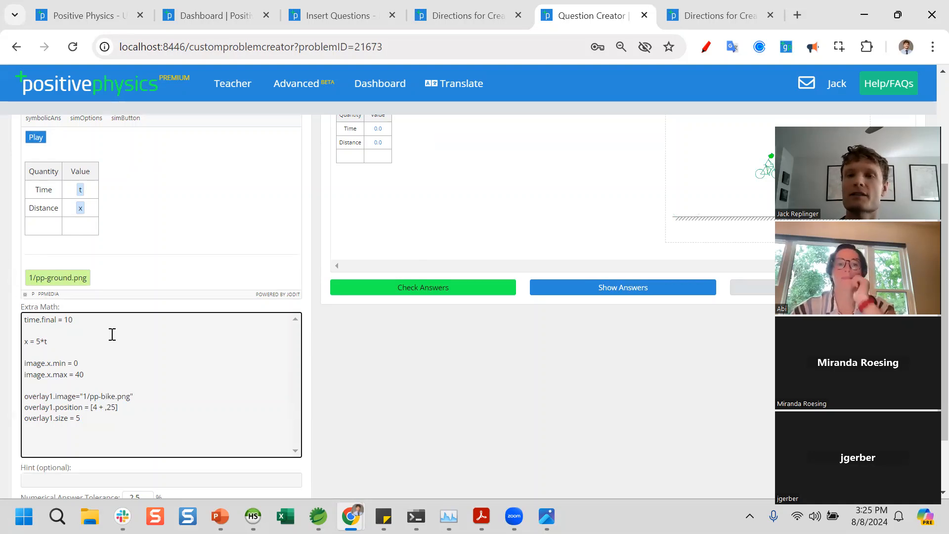
{"action": "type", "text": "x"}
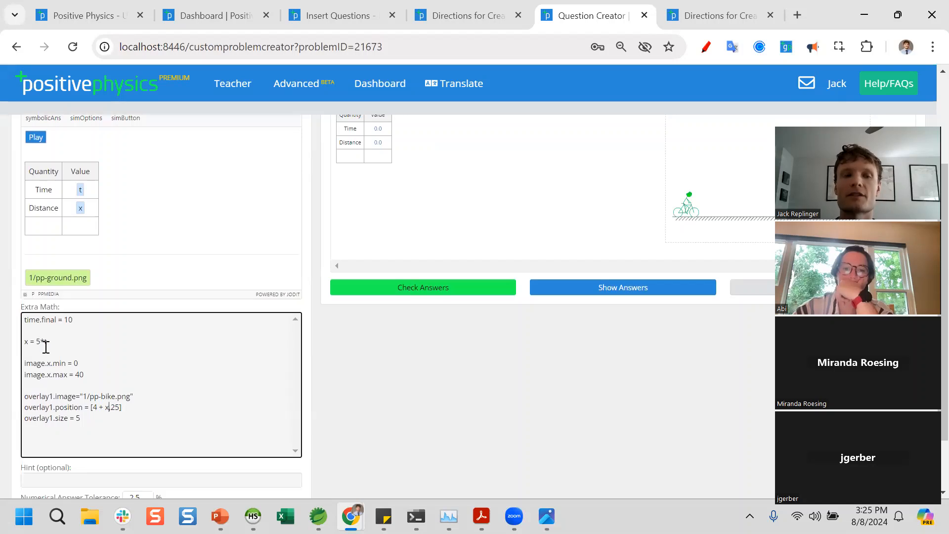
- Run the simulation in the preview to check the bike's motion, and pause it partway across the ground
{"action": "scroll", "coordinate": [437, 384], "scroll_direction": "up", "scroll_amount": 3}
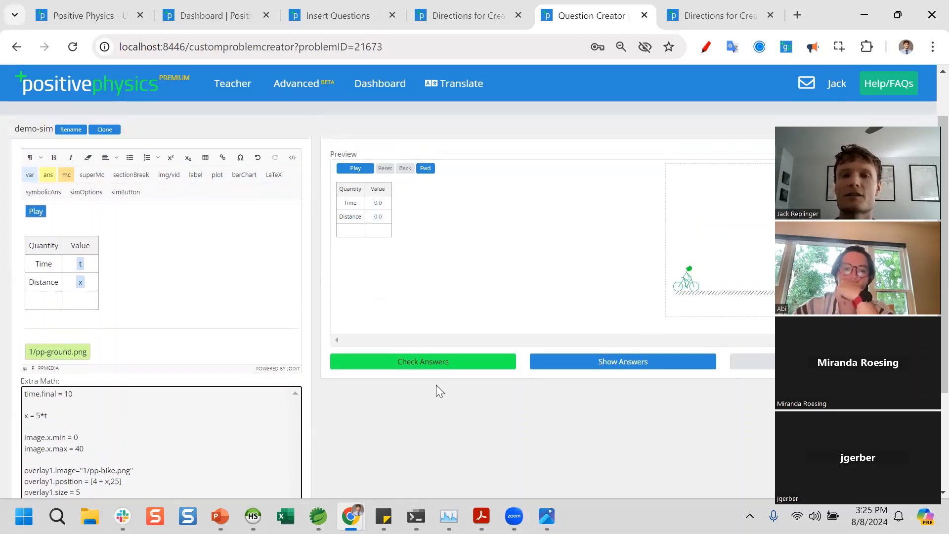
{"action": "left_click", "coordinate": [357, 170]}
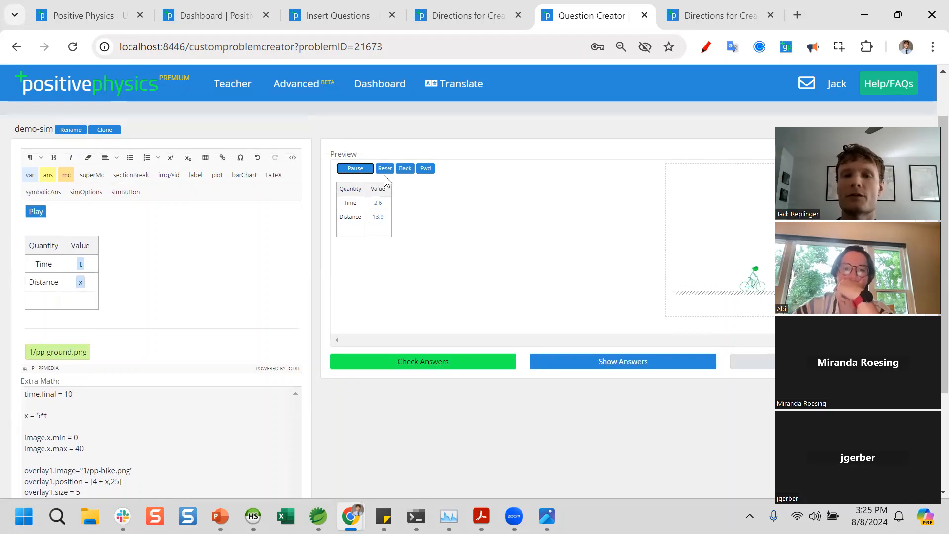
{"action": "left_click", "coordinate": [365, 169]}
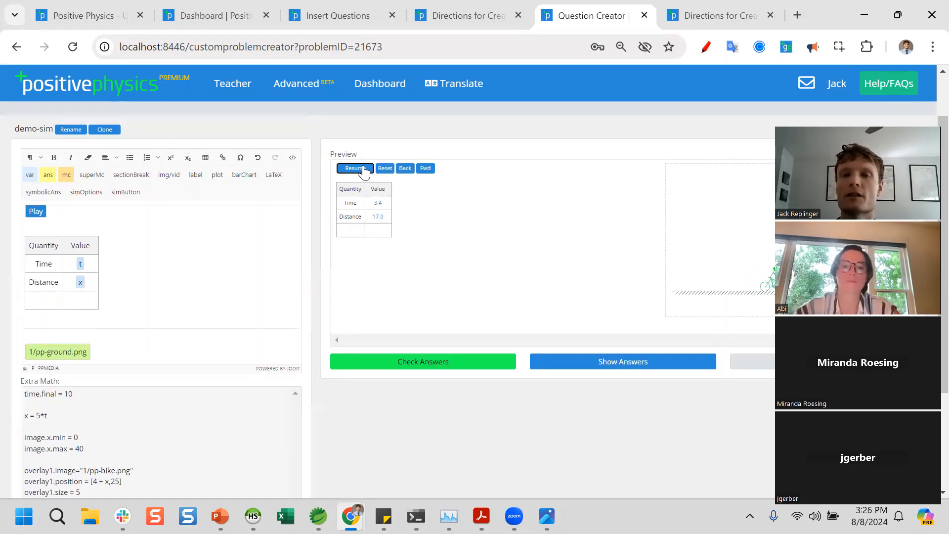
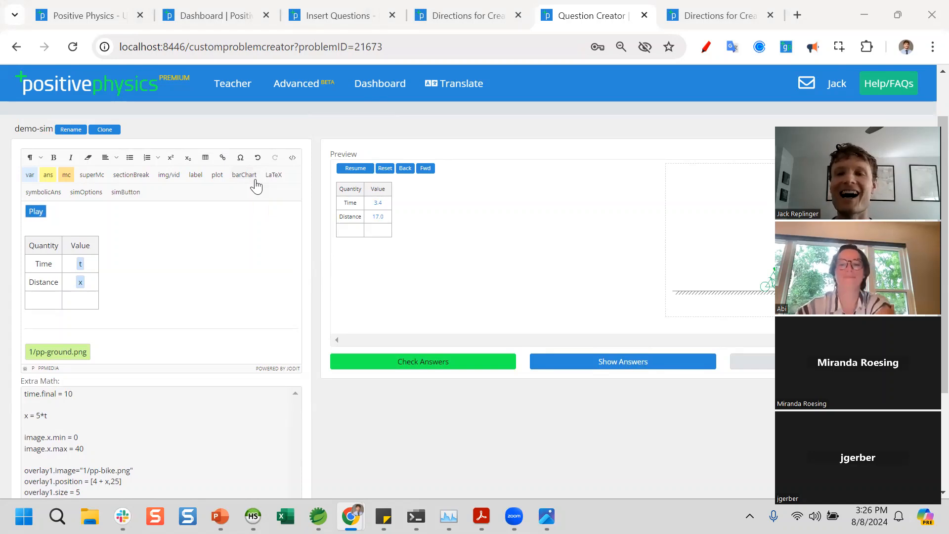
- Define a random velocity v = rand(5,9,1) above the distance equation and change that equation to x = v*t
{"action": "scroll", "coordinate": [186, 338], "scroll_direction": "down", "scroll_amount": 2}
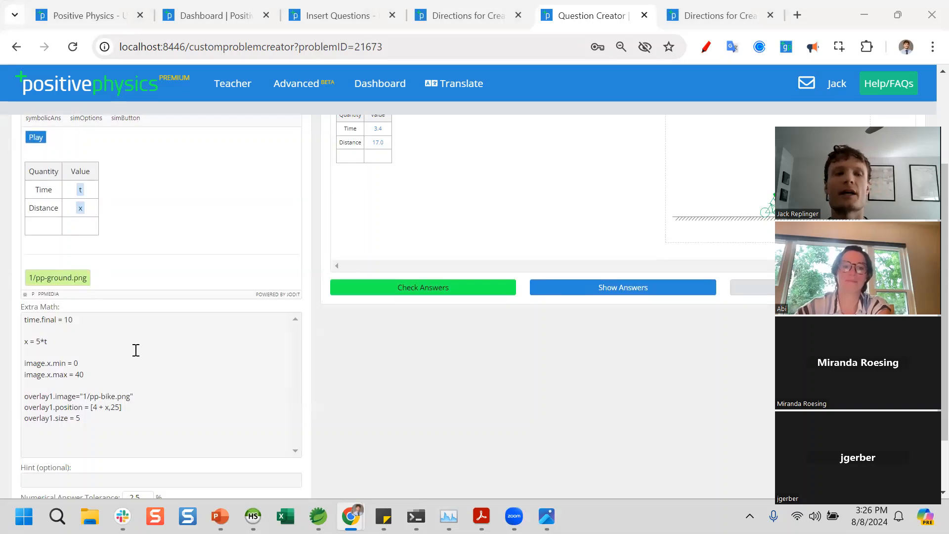
{"action": "left_click", "coordinate": [46, 330]}
{"action": "key", "text": "Return"}
{"action": "type", "text": "rand"}
{"action": "key", "text": "BackSpace"}
{"action": "key", "text": "BackSpace"}
{"action": "key", "text": "BackSpace"}
{"action": "key", "text": "BackSpace"}
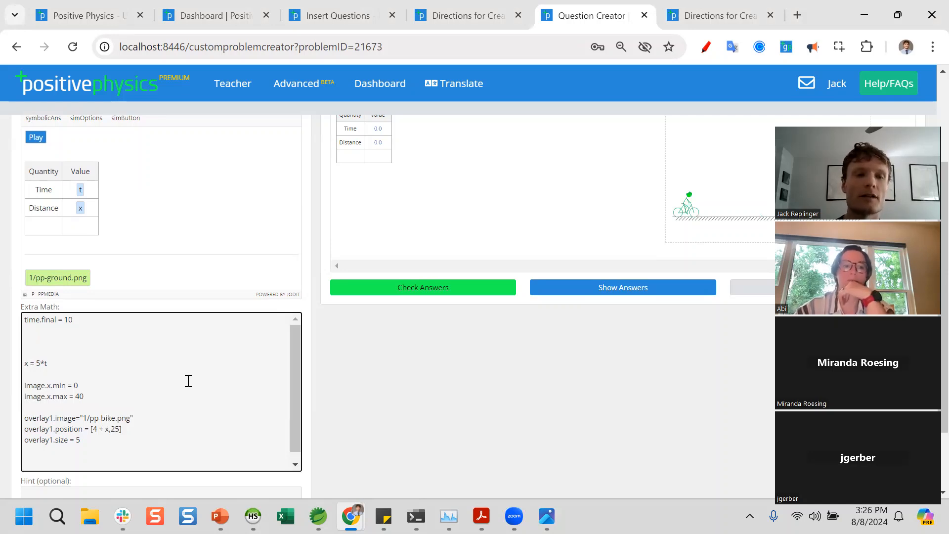
{"action": "type", "text": "v = rand"}
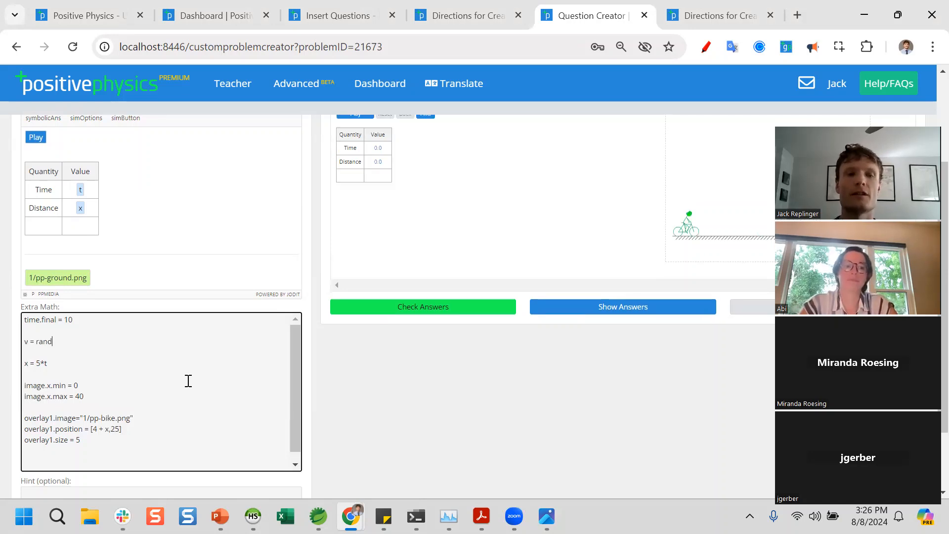
{"action": "type", "text": "(5,9,1"}
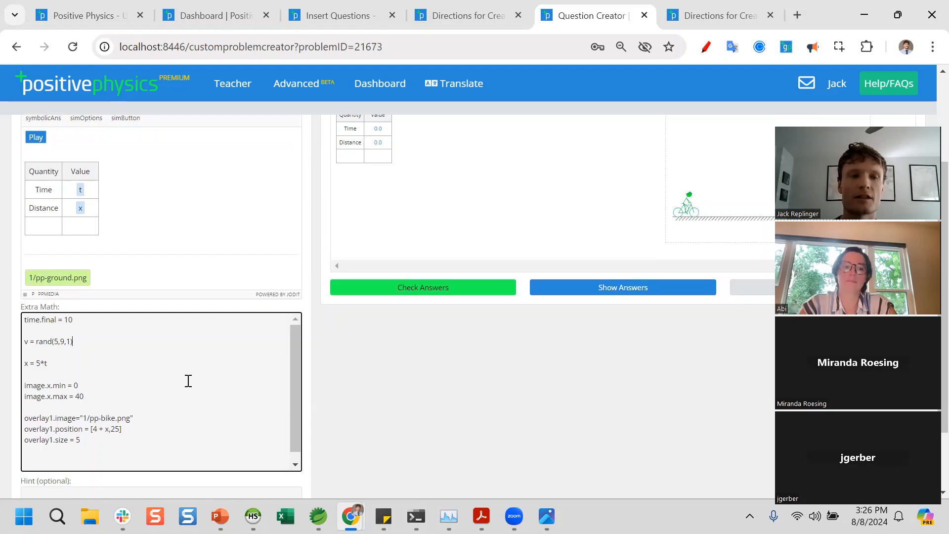
{"action": "key", "text": "BackSpace"}
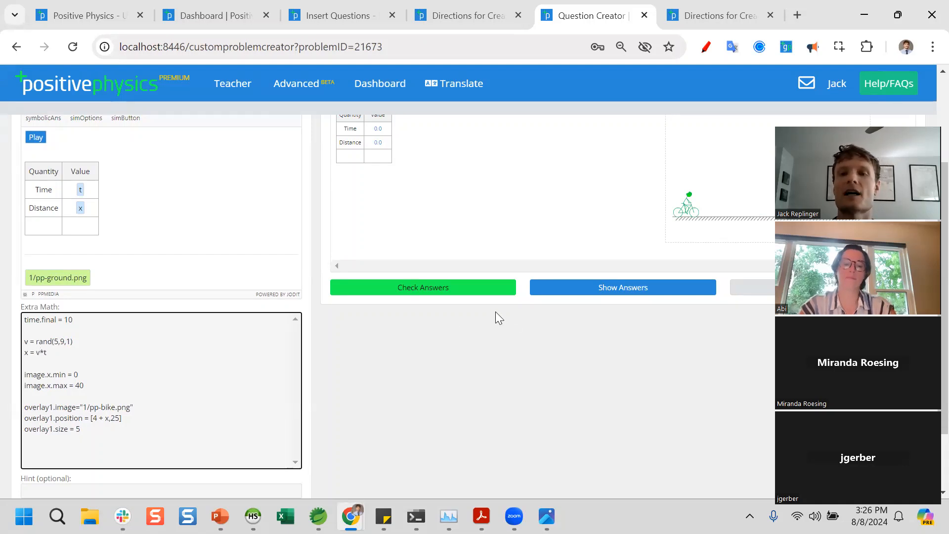
- Run the simulation preview, reset and rerun it, and step it back to time 1.0 to check the distance travelled
{"action": "scroll", "coordinate": [549, 366], "scroll_direction": "up", "scroll_amount": 1}
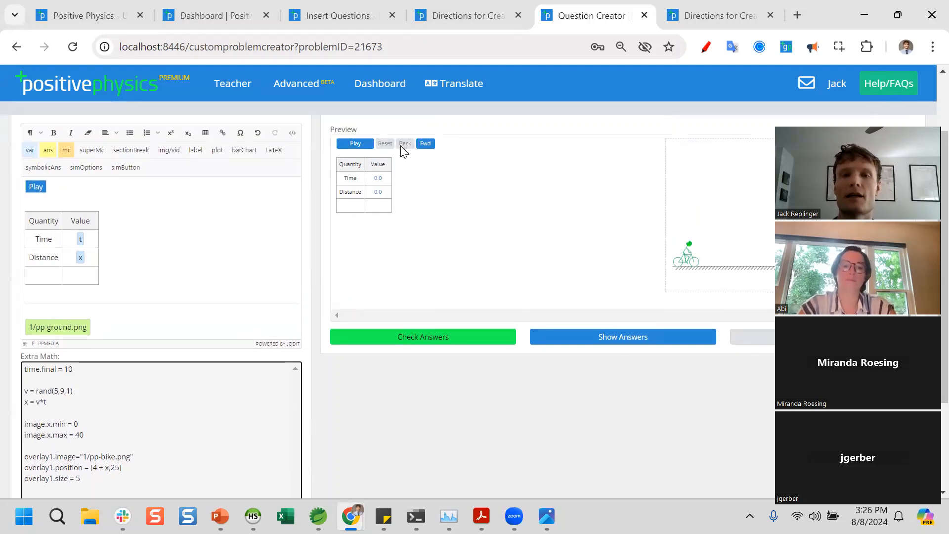
{"action": "left_click", "coordinate": [358, 144]}
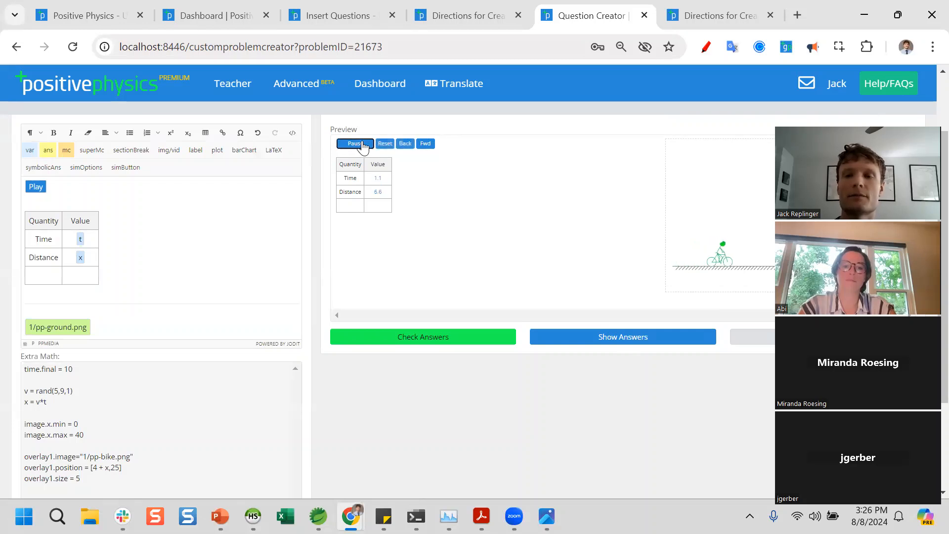
{"action": "left_click", "coordinate": [384, 144]}
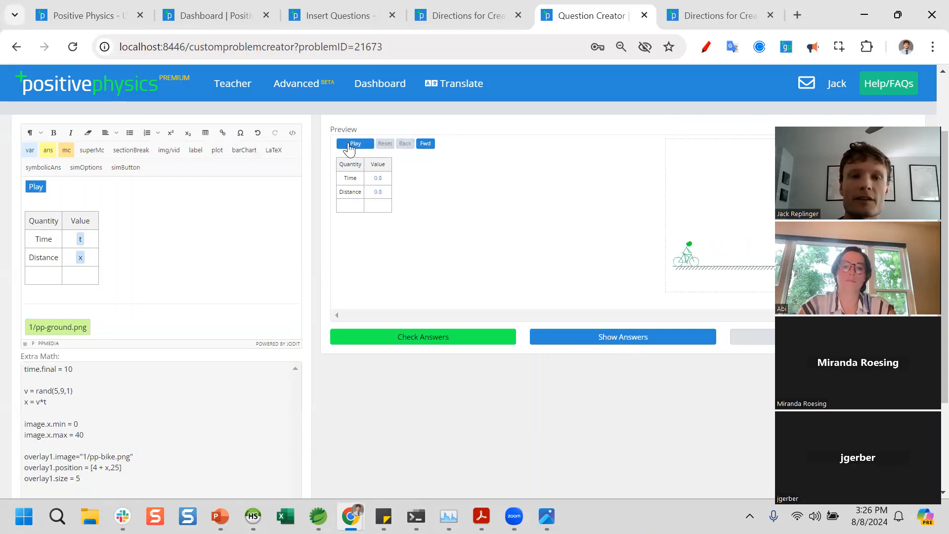
{"action": "left_click", "coordinate": [364, 144]}
{"action": "left_click", "coordinate": [405, 147]}
{"action": "left_click", "coordinate": [405, 148]}
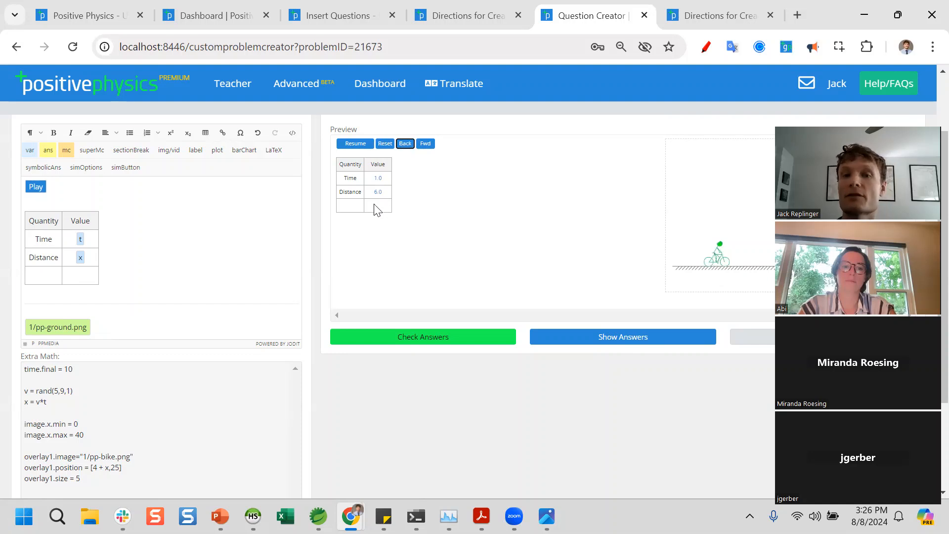
- Add the unit s after the time value and m after the distance value in the question's table
{"action": "left_click", "coordinate": [92, 240]}
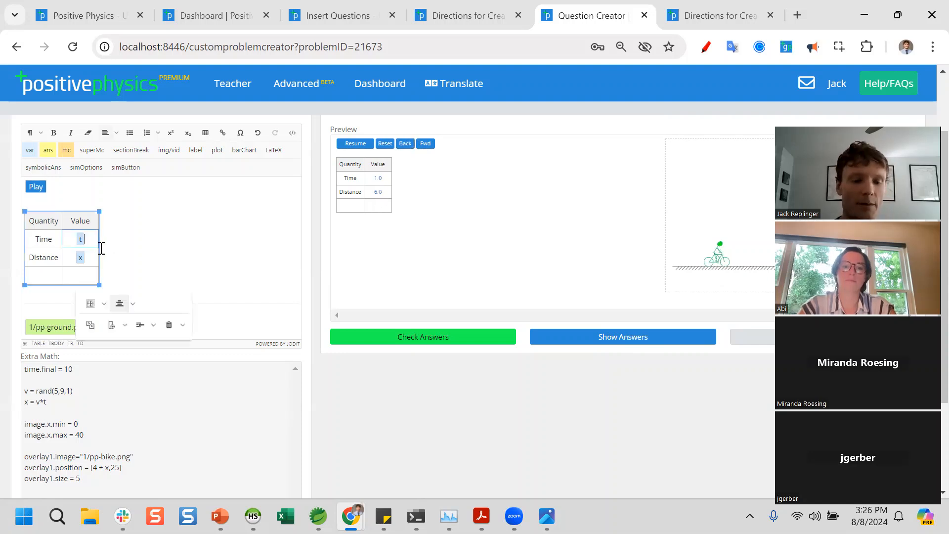
{"action": "type", "text": "s"}
{"action": "left_click", "coordinate": [92, 255]}
{"action": "type", "text": "m"}
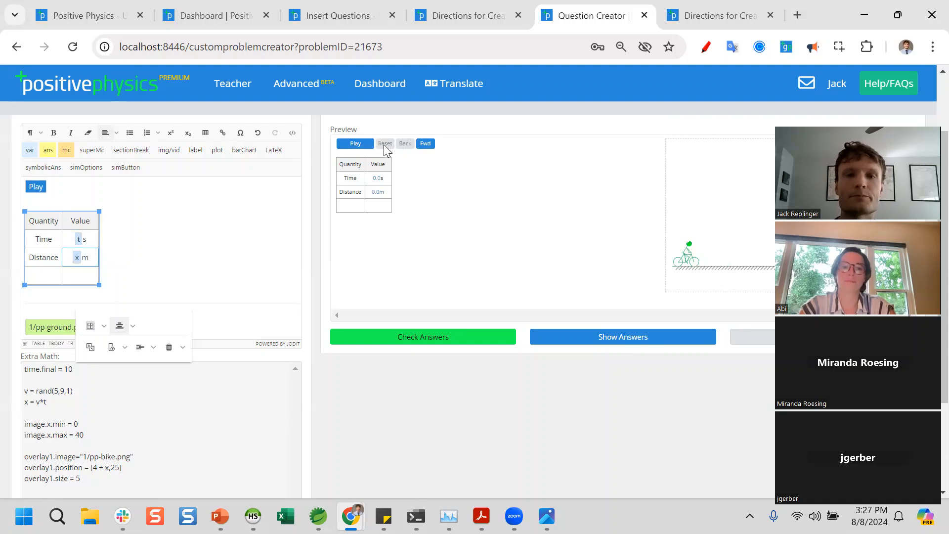
- Run the preview and step it back to 1.0 s, regenerate the random velocity, and repeat the check at 1.0 s
{"action": "left_click", "coordinate": [356, 144]}
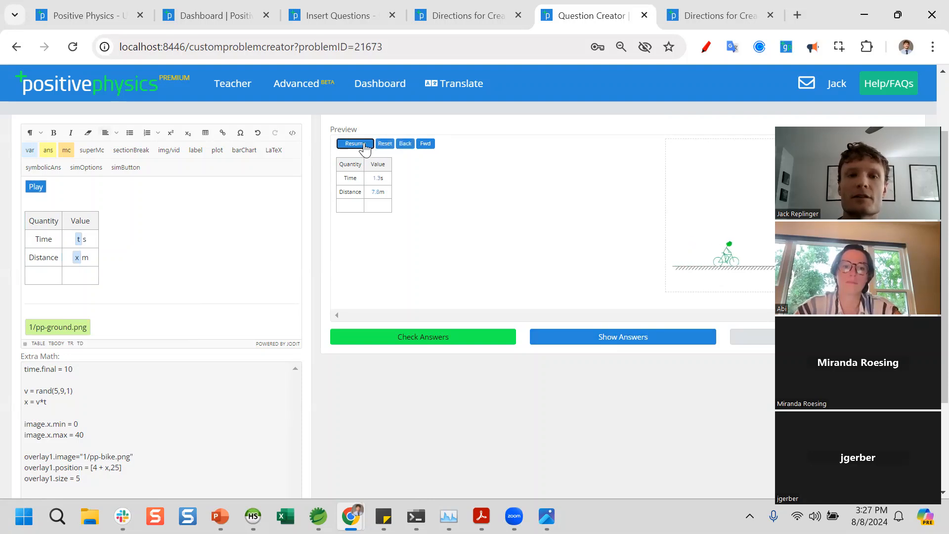
{"action": "left_click", "coordinate": [402, 144]}
{"action": "left_click", "coordinate": [402, 144]}
{"action": "left_click", "coordinate": [401, 145]}
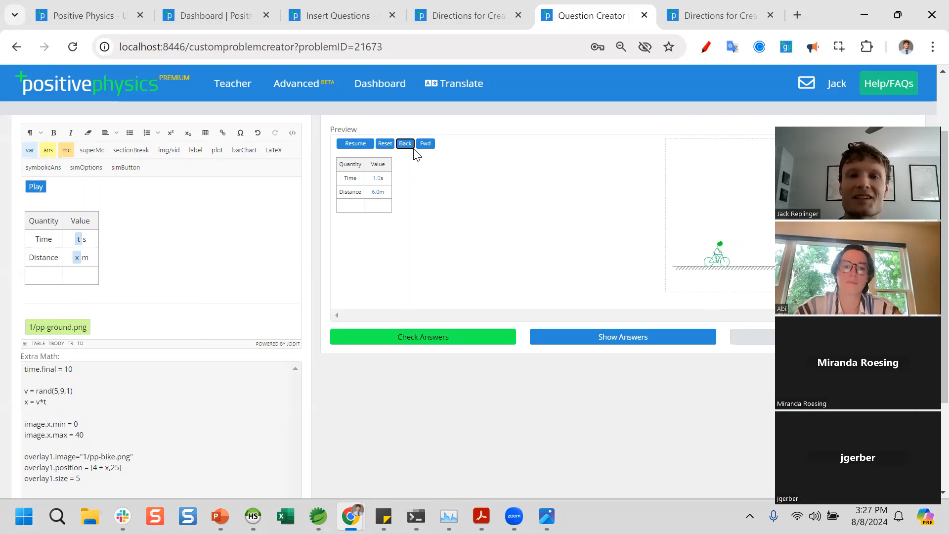
{"action": "left_click", "coordinate": [737, 338]}
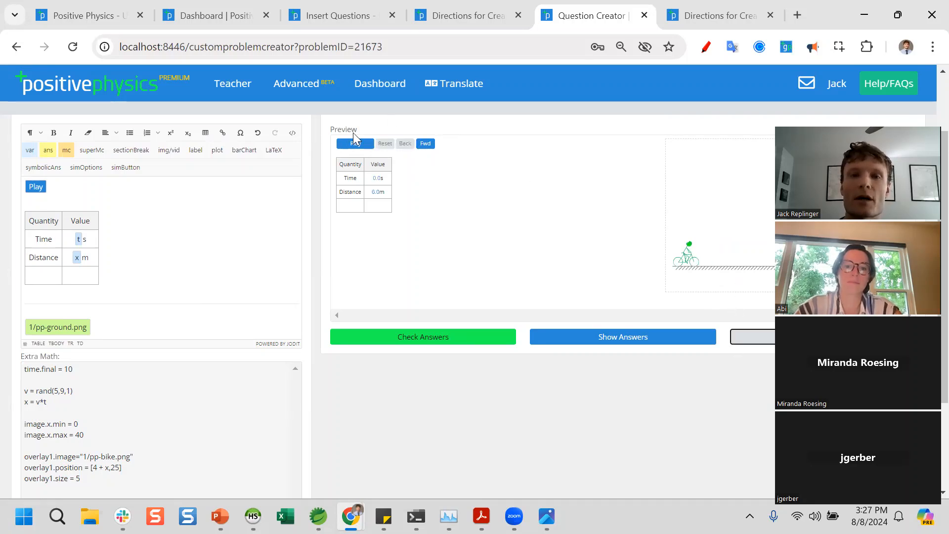
{"action": "left_click", "coordinate": [355, 144]}
{"action": "left_click", "coordinate": [356, 144]}
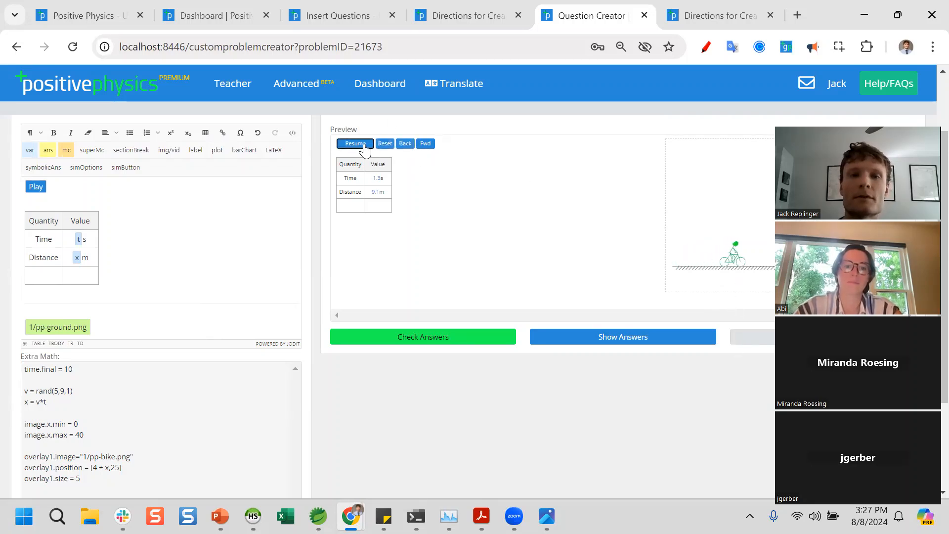
{"action": "left_click", "coordinate": [405, 143]}
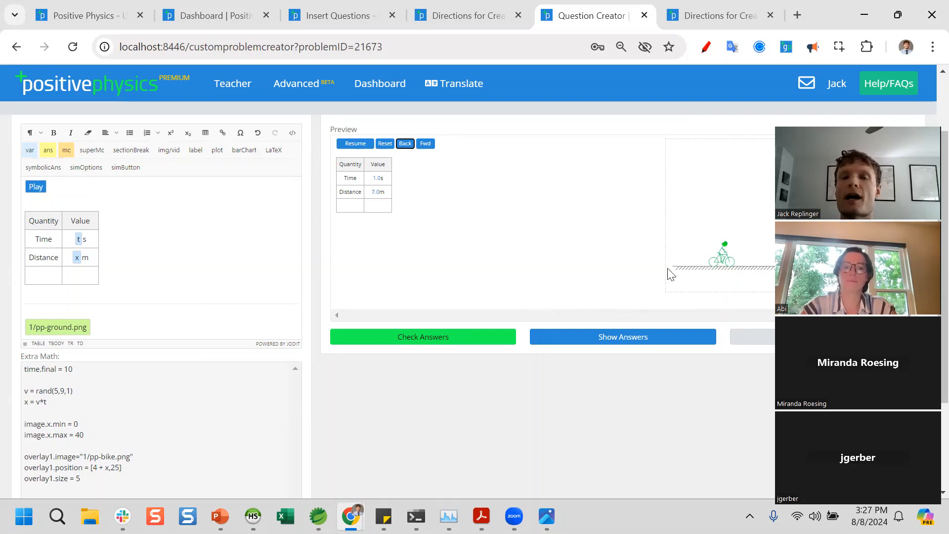
- Below the table, add the question "How fast is the bike moving?" with an answer box for v followed by m/s
{"action": "left_click", "coordinate": [205, 279]}
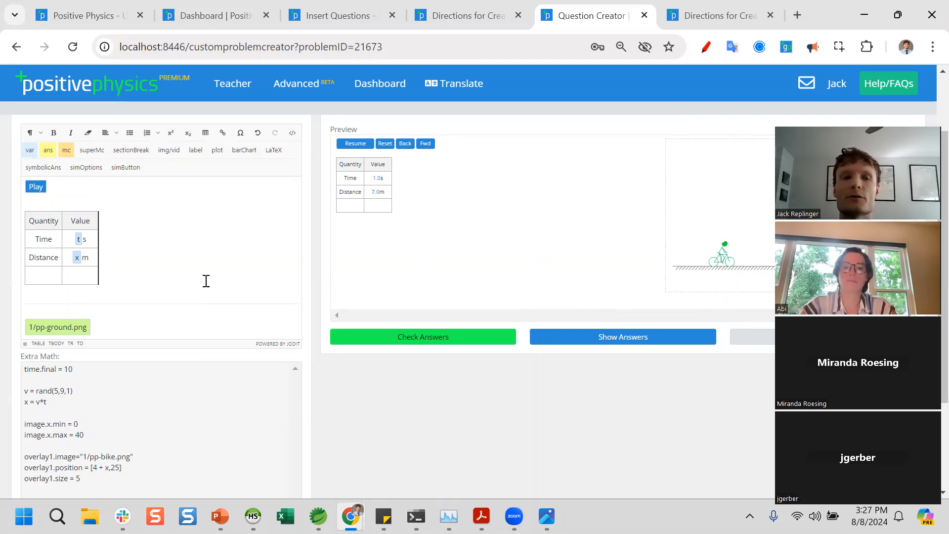
{"action": "type", "text": "\\\\"}
{"action": "key", "text": "BackSpace"}
{"action": "key", "text": "Return"}
{"action": "key", "text": "Return"}
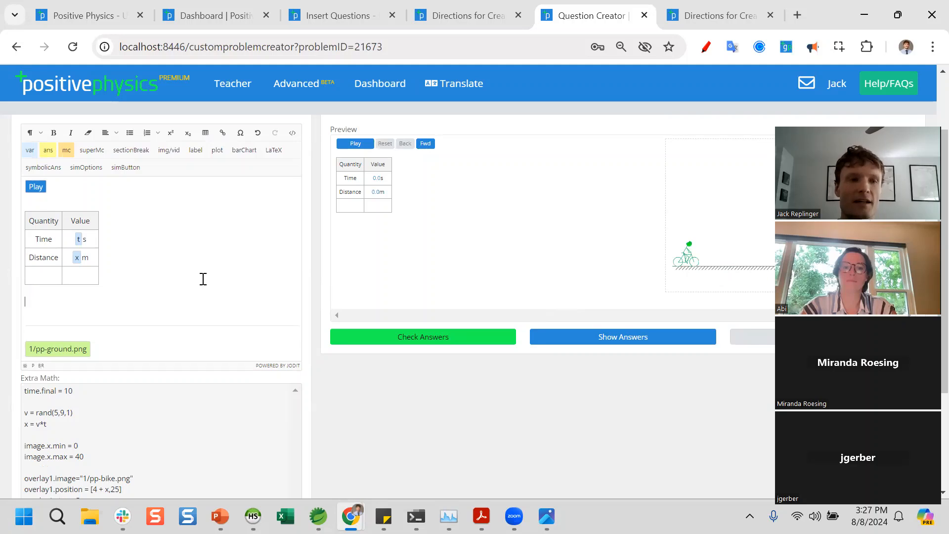
{"action": "type", "text": "How fast"}
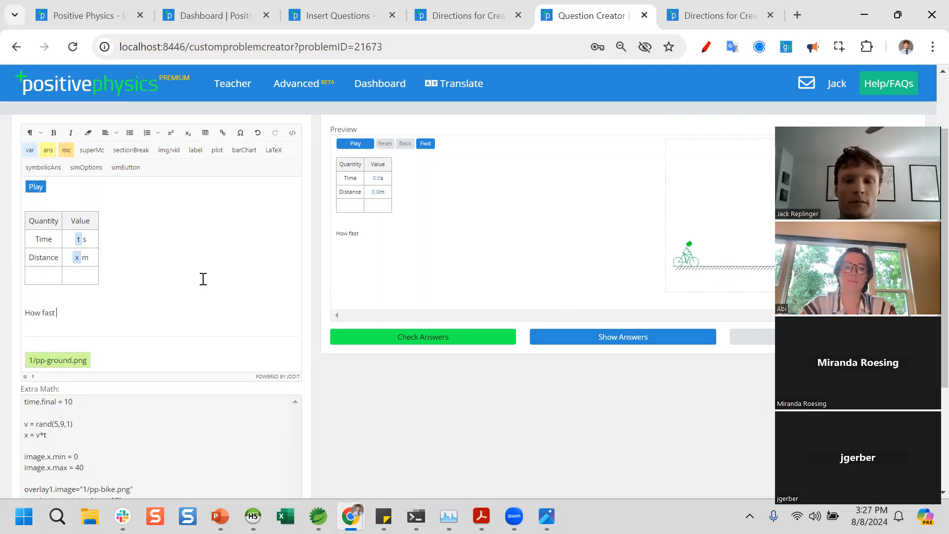
{"action": "type", "text": " is the bike moving?"}
{"action": "key", "text": "Return"}
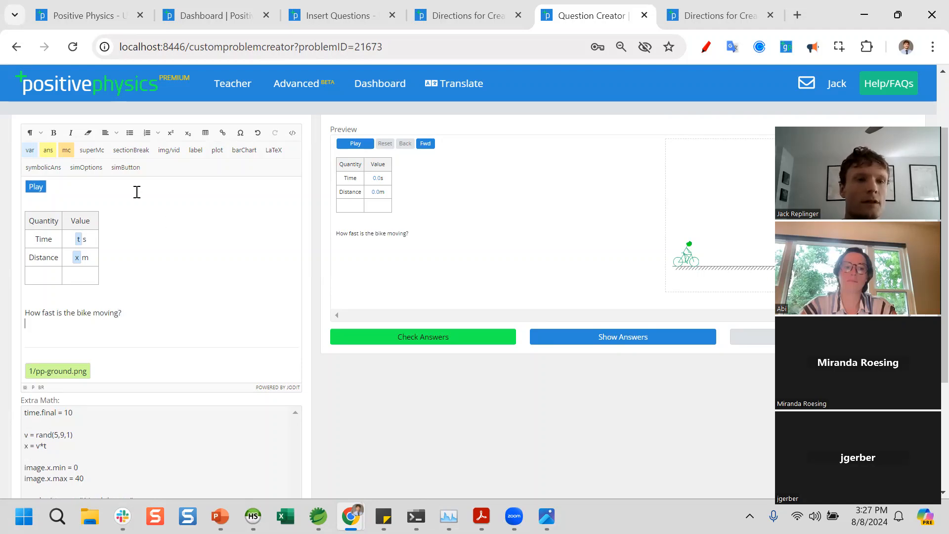
{"action": "left_click", "coordinate": [48, 151]}
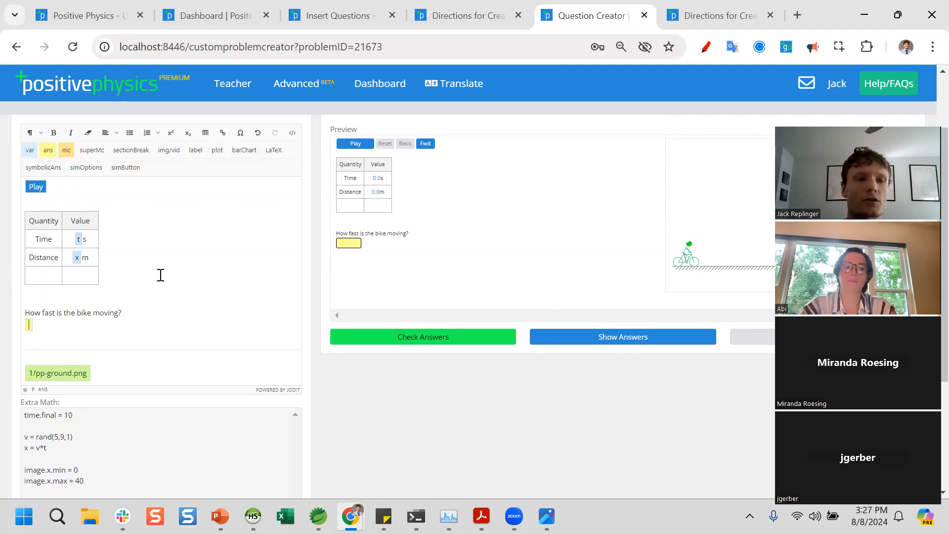
{"action": "type", "text": "v"}
{"action": "left_click", "coordinate": [69, 322]}
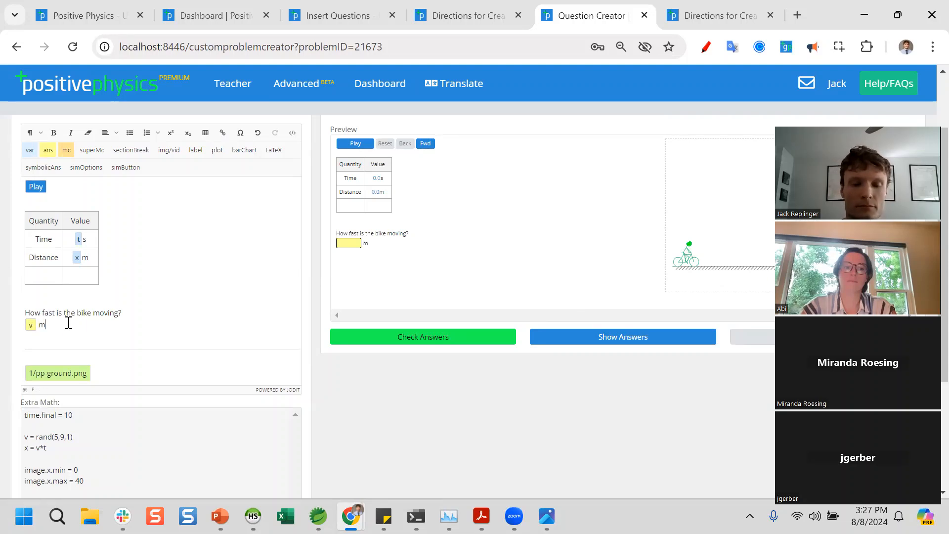
- Show the velocity answer in the preview, generate a new version of the problem, and show its answer too
{"action": "left_click", "coordinate": [669, 339]}
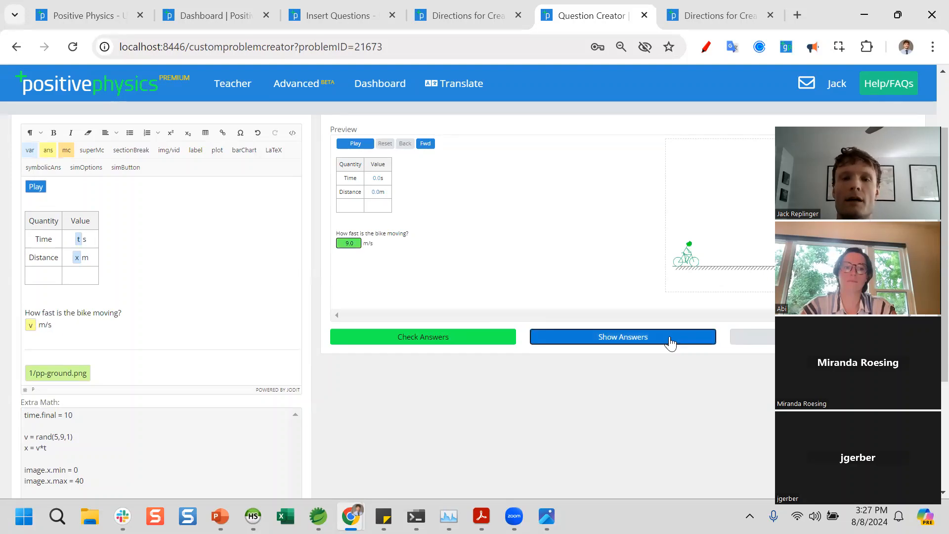
{"action": "left_click", "coordinate": [698, 345]}
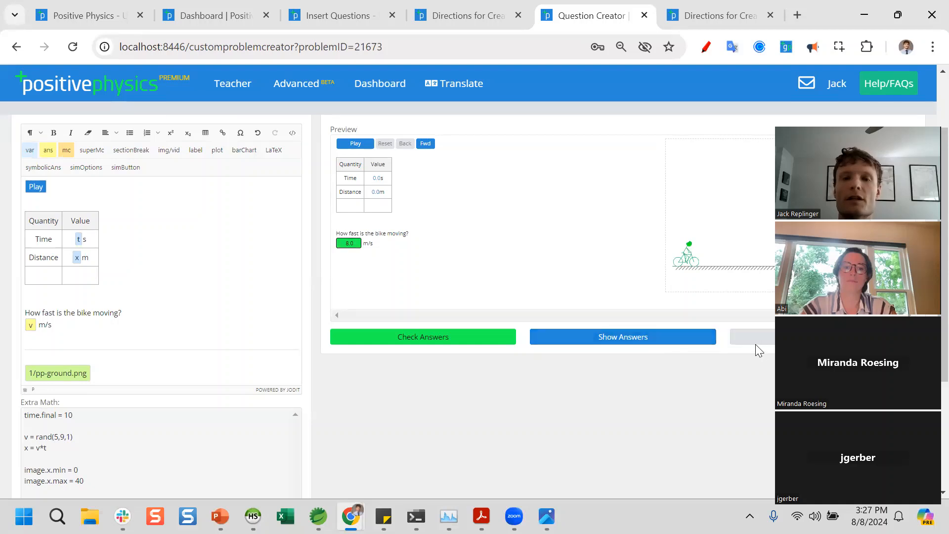
{"action": "left_click", "coordinate": [655, 346]}
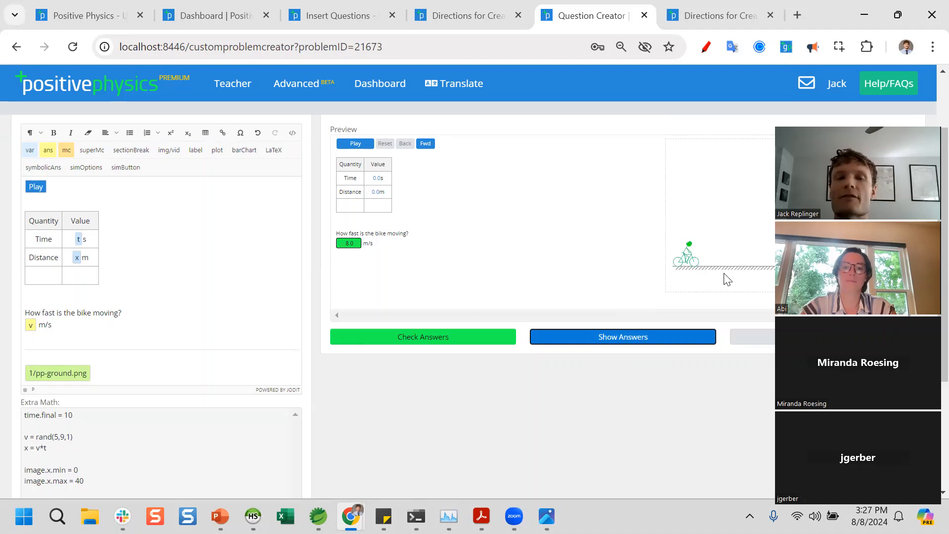
{"action": "left_click", "coordinate": [493, 82]}
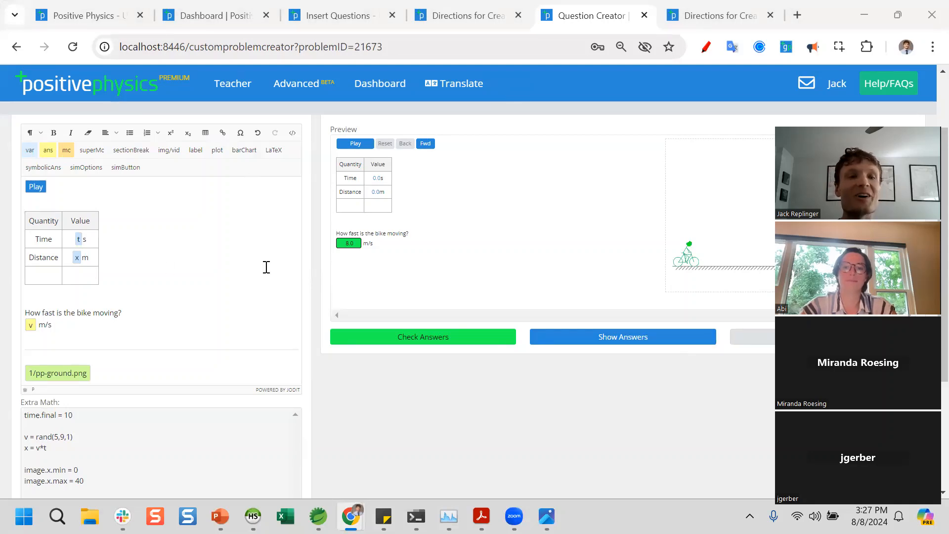
- Label the table's empty last row "Velocity" in the Quantity column
{"action": "scroll", "coordinate": [222, 262], "scroll_direction": "down", "scroll_amount": 1}
{"action": "left_click", "coordinate": [30, 254]}
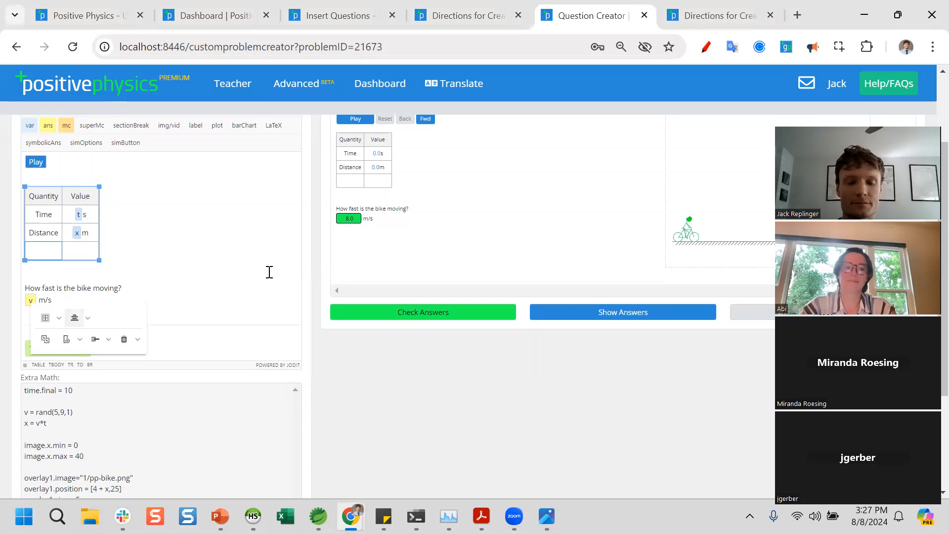
{"action": "type", "text": "VEloci"}
{"action": "key", "text": "BackSpace"}
{"action": "key", "text": "BackSpace"}
{"action": "key", "text": "BackSpace"}
{"action": "key", "text": "BackSpace"}
{"action": "key", "text": "BackSpace"}
{"action": "type", "text": "elocity"}
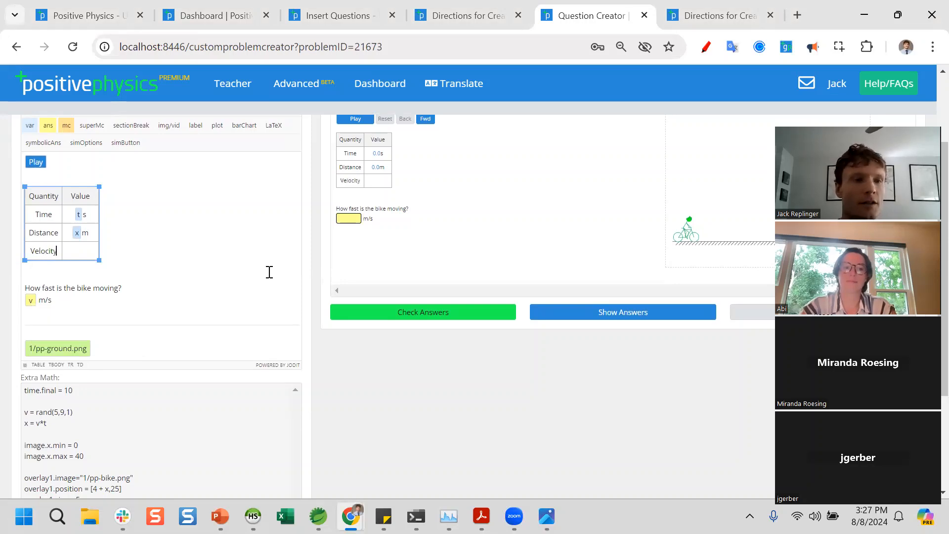
- Delete the question about the bike's speed and its answer line from below the table
{"action": "left_click_drag", "start_coordinate": [59, 299], "coordinate": [17, 290]}
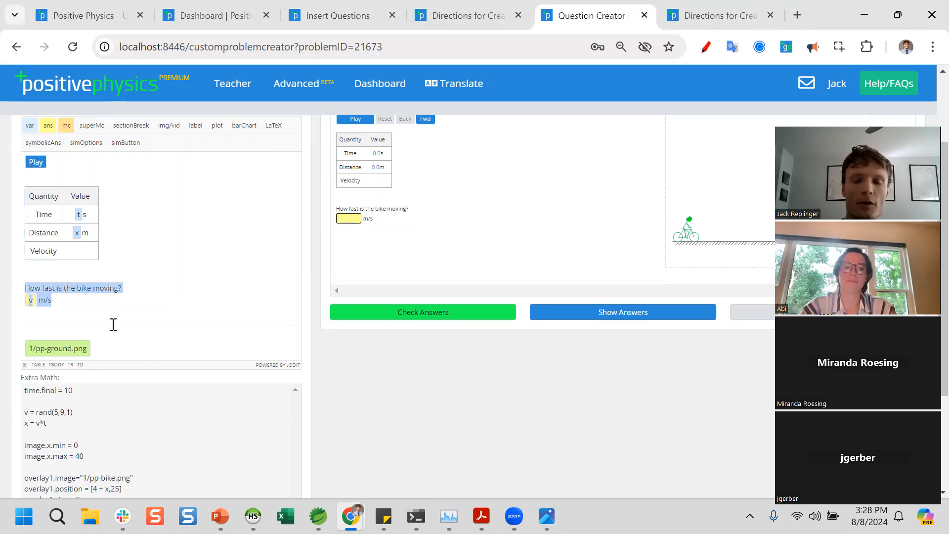
{"action": "key", "text": "BackSpace"}
{"action": "key", "text": "BackSpace"}
{"action": "key", "text": "BackSpace"}
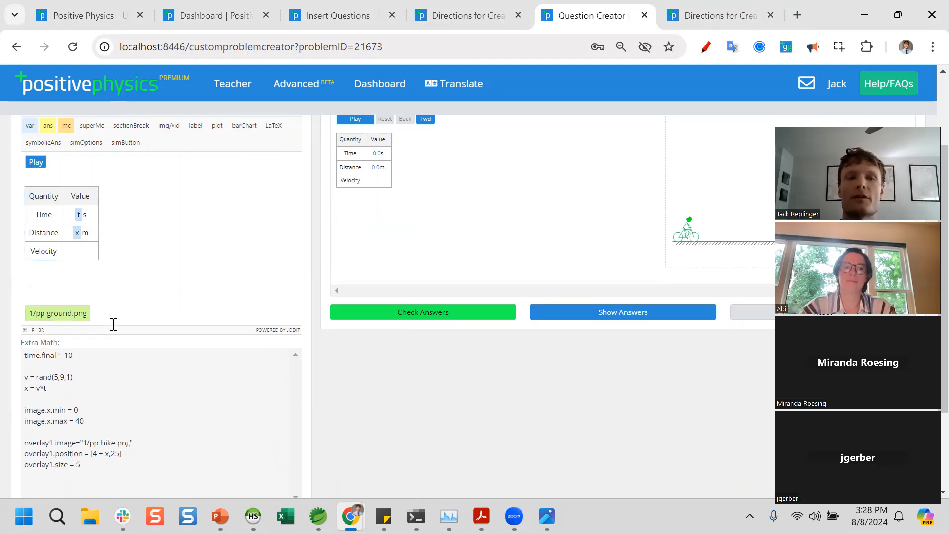
{"action": "left_click", "coordinate": [84, 357]}
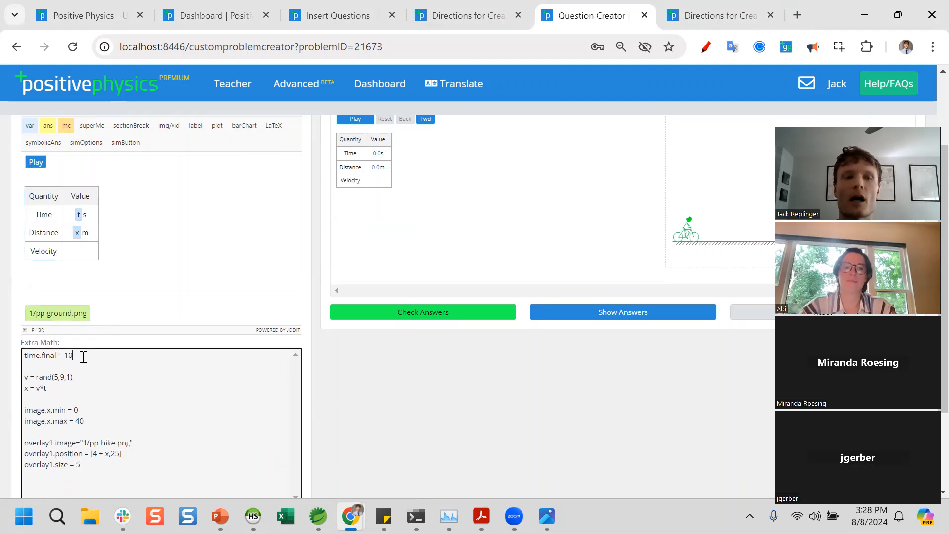
- Insert a simOptions dropdown in the value cell of the Velocity row and try it in the preview
{"action": "left_click", "coordinate": [88, 246]}
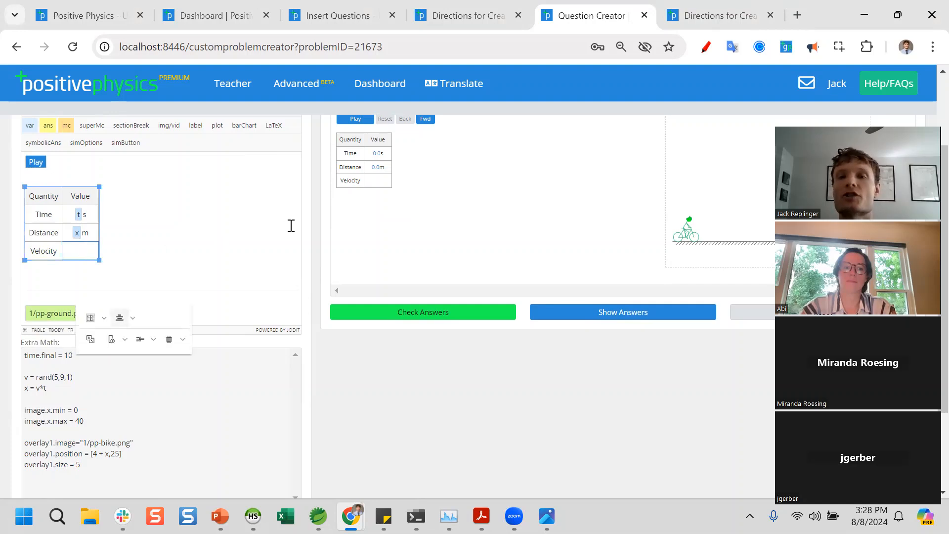
{"action": "scroll", "coordinate": [290, 225], "scroll_direction": "up", "scroll_amount": 1}
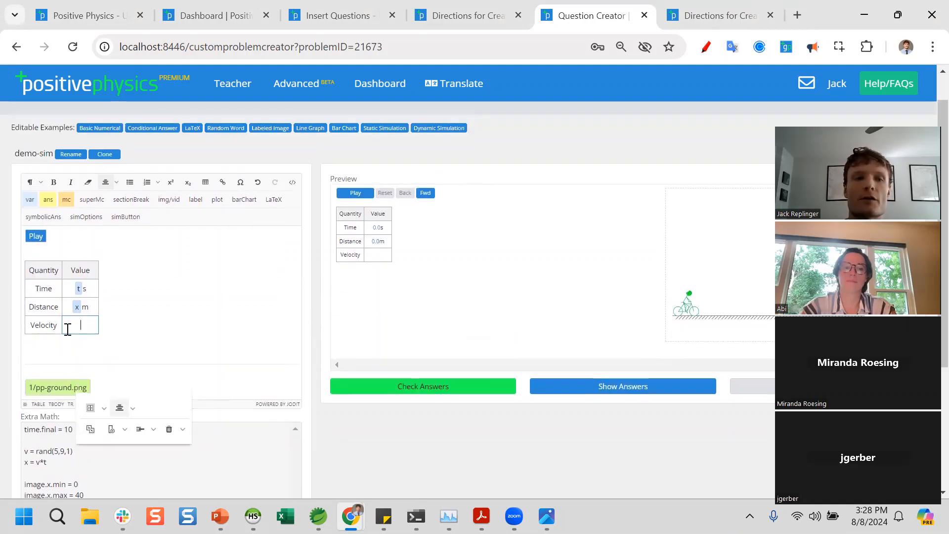
{"action": "left_click", "coordinate": [93, 226]}
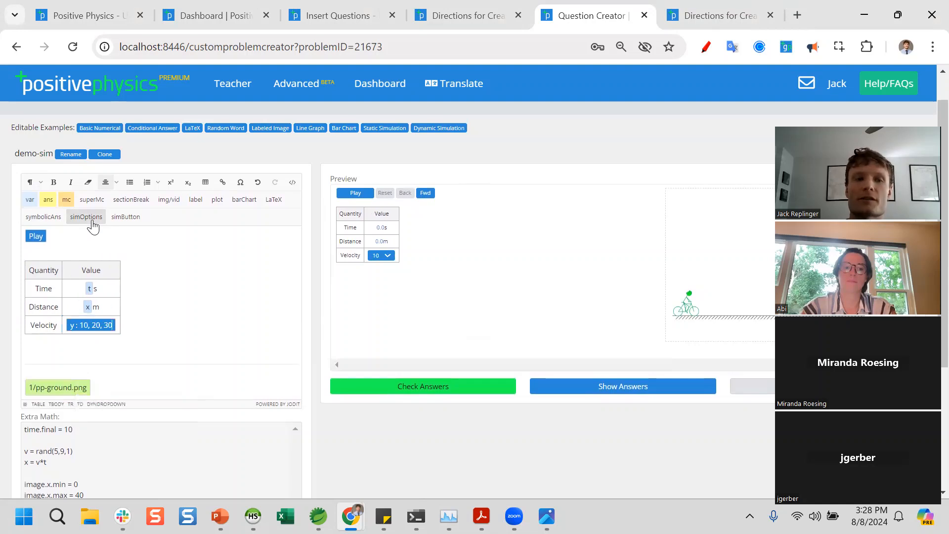
{"action": "left_click", "coordinate": [386, 256]}
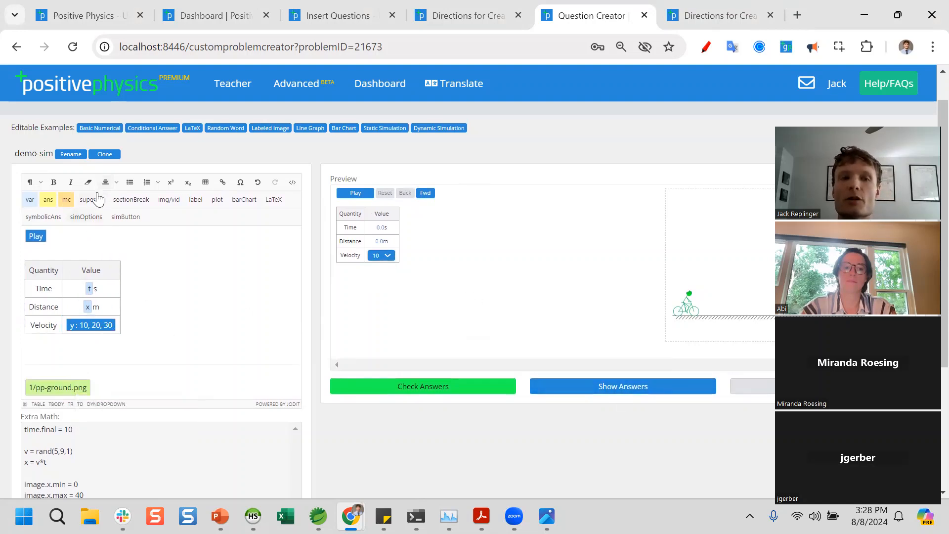
- Assign the velocity dropdown to the variable v and set its options to 4, 6 and 8
{"action": "left_click", "coordinate": [74, 328]}
{"action": "key", "text": "BackSpace"}
{"action": "type", "text": "v"}
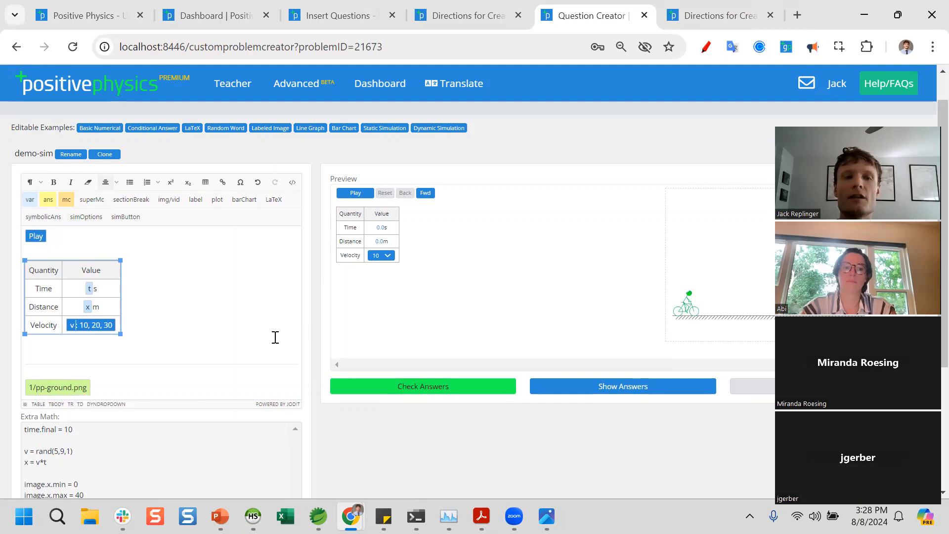
{"action": "key", "text": "Delete"}
{"action": "key", "text": "BackSpace"}
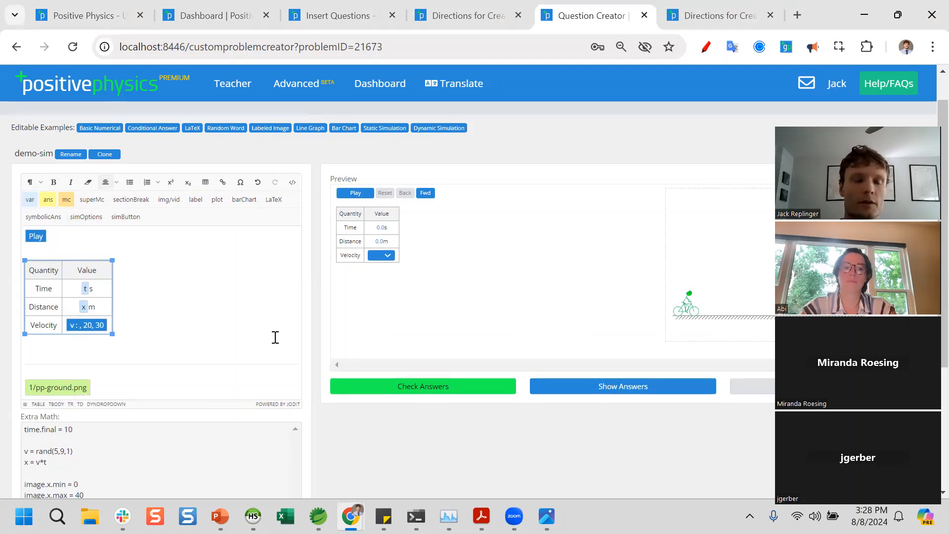
{"action": "type", "text": "4"}
{"action": "key", "text": "BackSpace"}
{"action": "key", "text": "BackSpace"}
{"action": "type", "text": "6"}
{"action": "key", "text": "Right"}
{"action": "key", "text": "Right"}
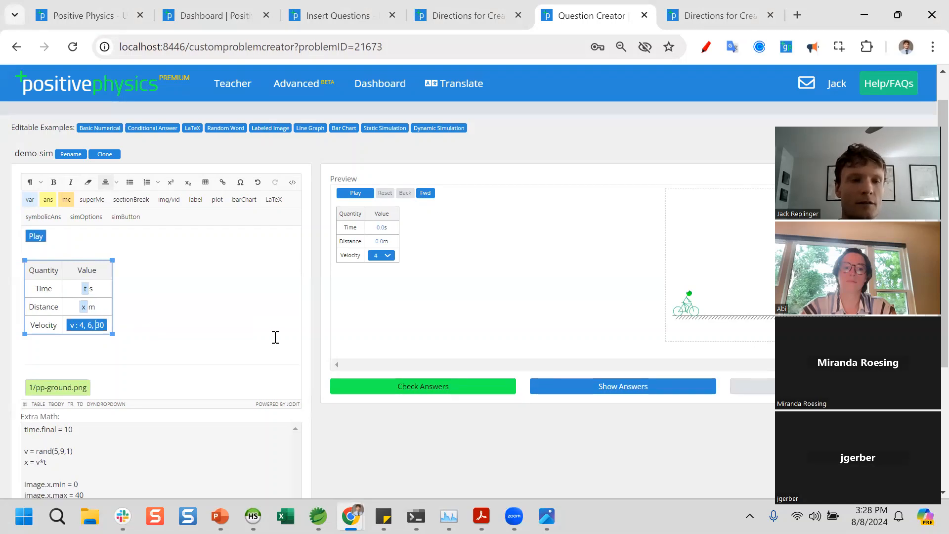
{"action": "key", "text": "BackSpace"}
{"action": "key", "text": "BackSpace"}
{"action": "type", "text": "8"}
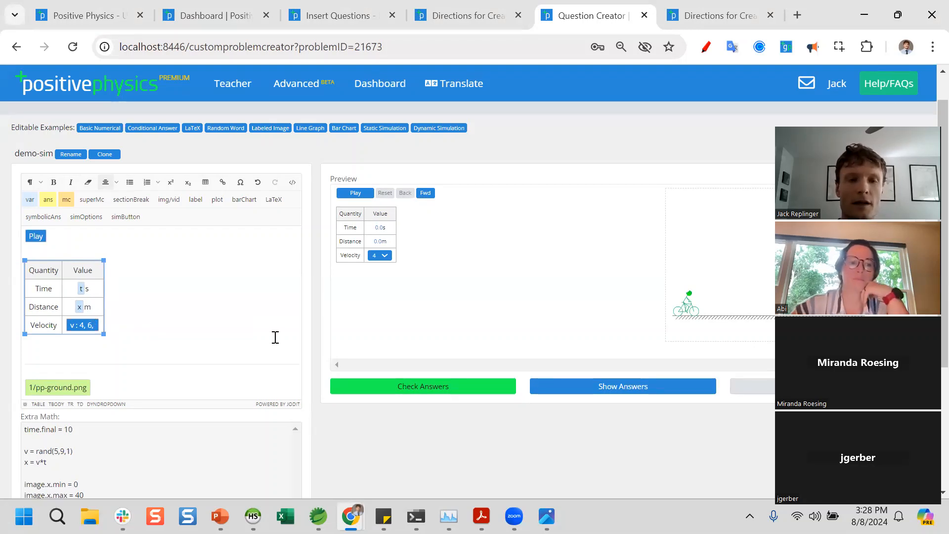
- Try option 6 in the preview's velocity dropdown and add the unit m/s after the dropdown in the table
{"action": "left_click", "coordinate": [379, 256]}
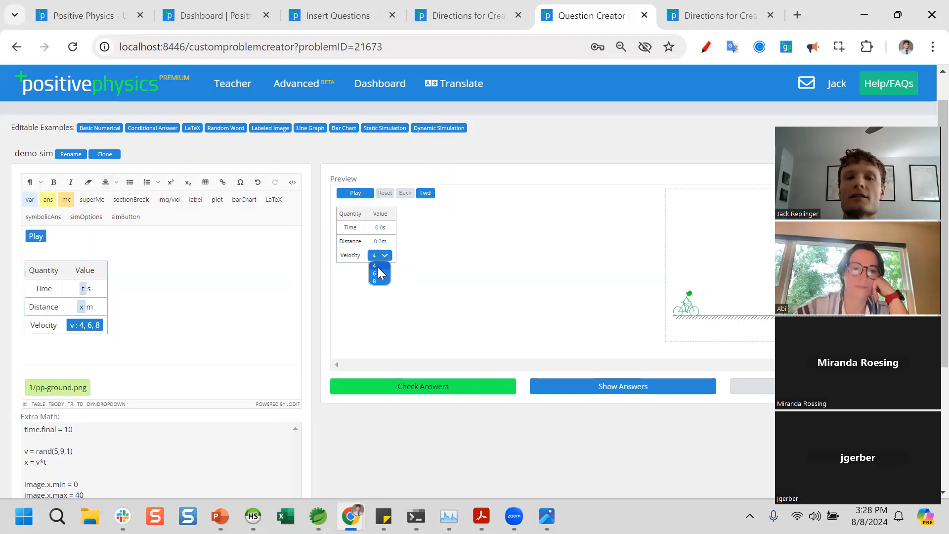
{"action": "left_click", "coordinate": [382, 277]}
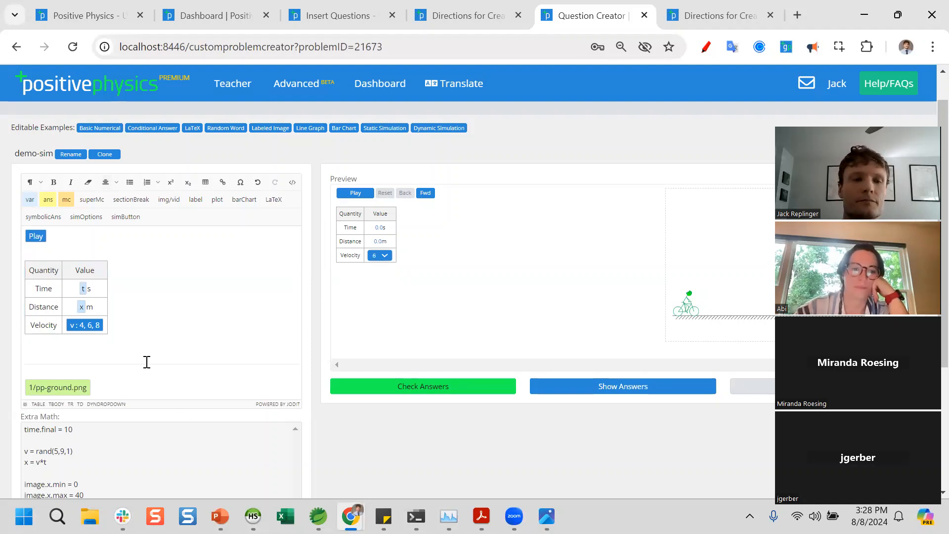
{"action": "left_click", "coordinate": [105, 325]}
{"action": "type", "text": "m/s"}
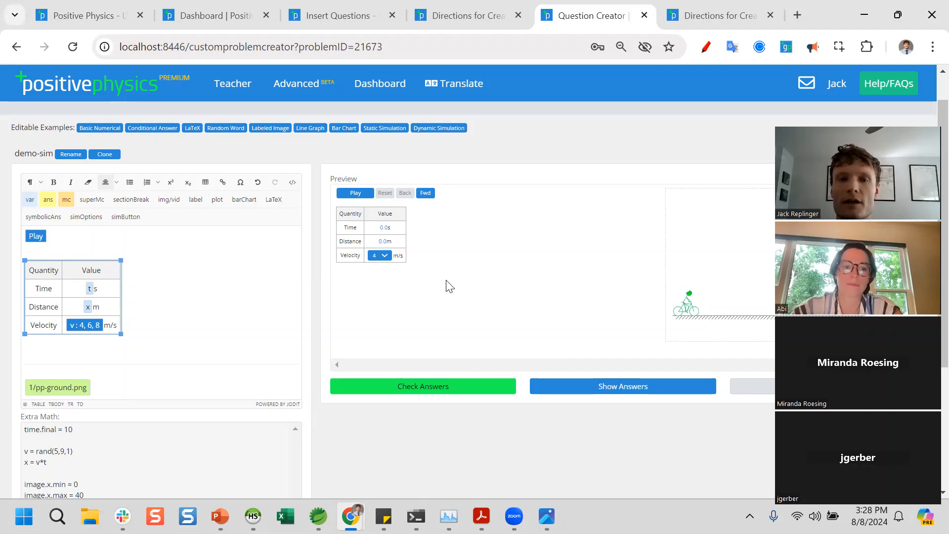
- Run the preview at the default velocity, take it back to the start, choose 6 m/s, and run it again
{"action": "left_click", "coordinate": [355, 194]}
{"action": "left_click", "coordinate": [366, 195]}
{"action": "left_click", "coordinate": [405, 194]}
{"action": "left_click", "coordinate": [379, 255]}
{"action": "left_click", "coordinate": [375, 273]}
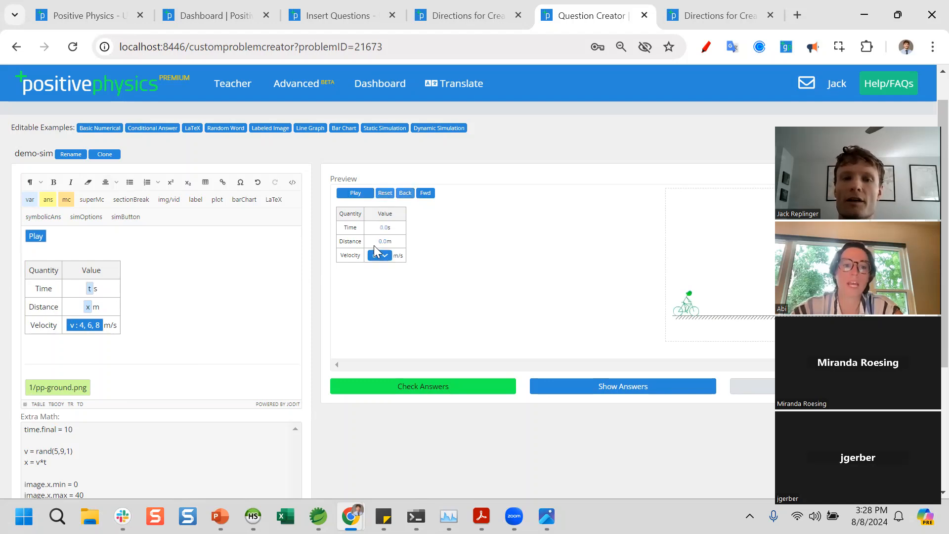
{"action": "left_click", "coordinate": [361, 195]}
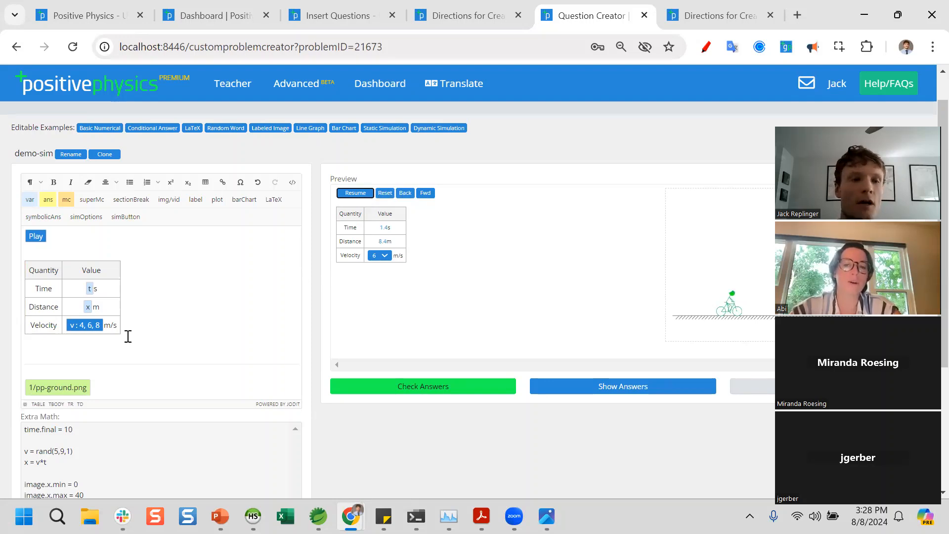
- Delete the v = rand(5,9,1) line and the blank line above x = v*t from the Extra Math code
{"action": "scroll", "coordinate": [127, 335], "scroll_direction": "down", "scroll_amount": 1}
{"action": "left_click_drag", "start_coordinate": [48, 413], "coordinate": [74, 402]}
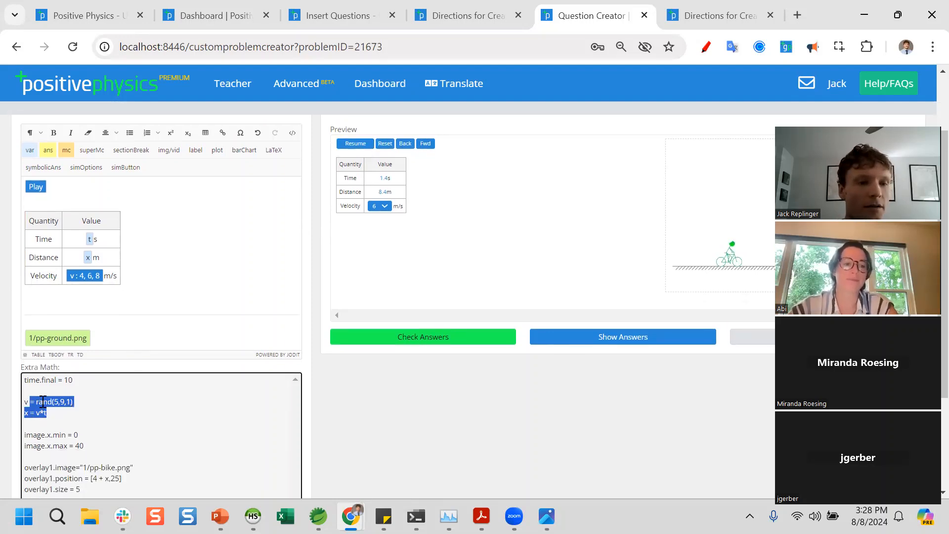
{"action": "key", "text": "BackSpace"}
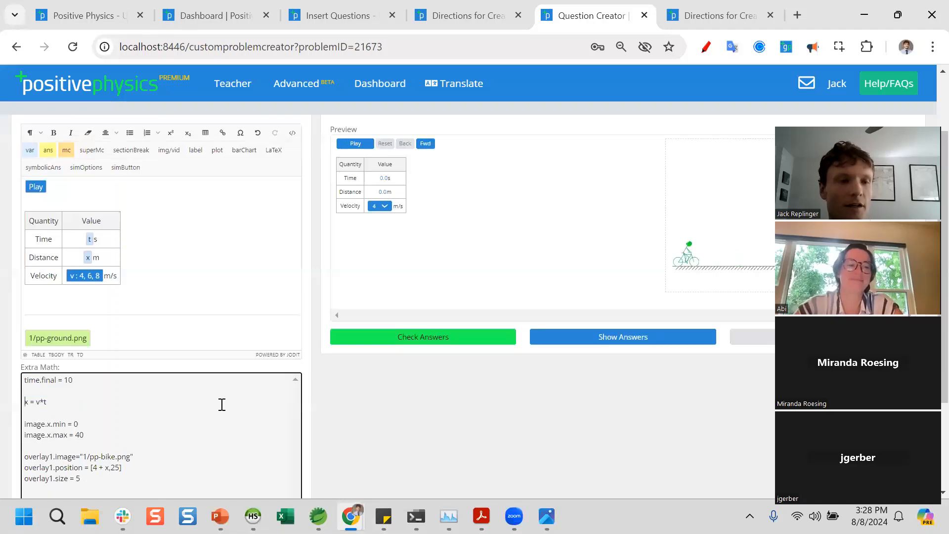
{"action": "key", "text": "BackSpace"}
{"action": "key", "text": "BackSpace"}
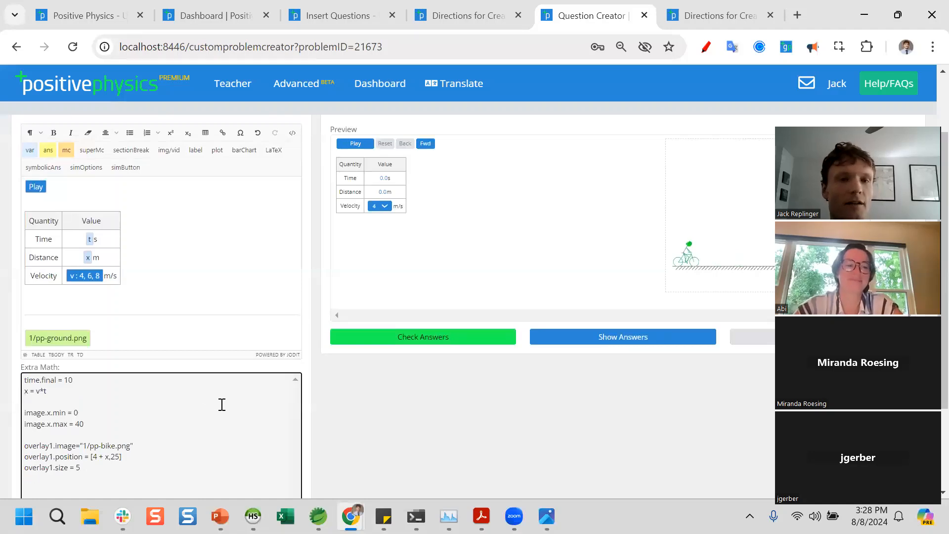
- Run the preview at 4 m/s, set the velocity dropdown to 8, run it again and step back one time interval
{"action": "left_click", "coordinate": [355, 144]}
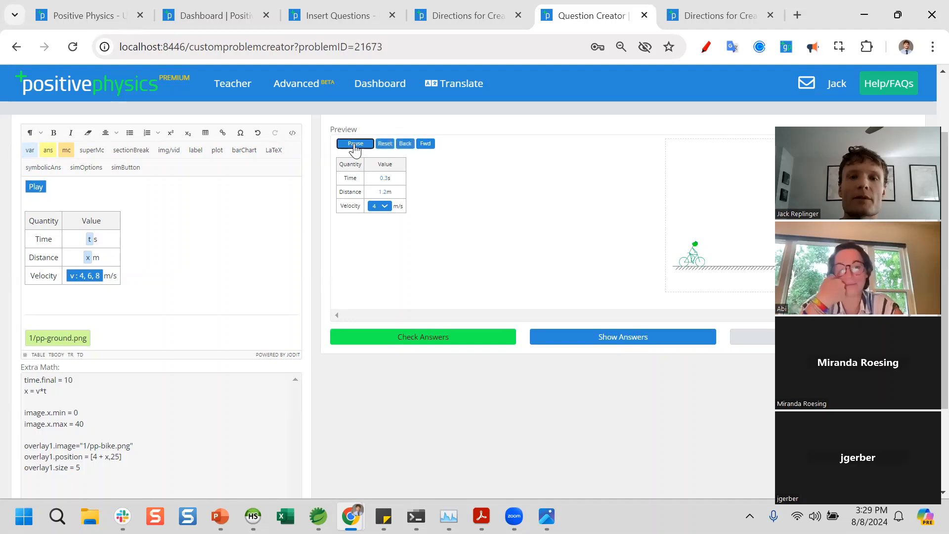
{"action": "left_click", "coordinate": [425, 144]}
{"action": "left_click", "coordinate": [381, 206]}
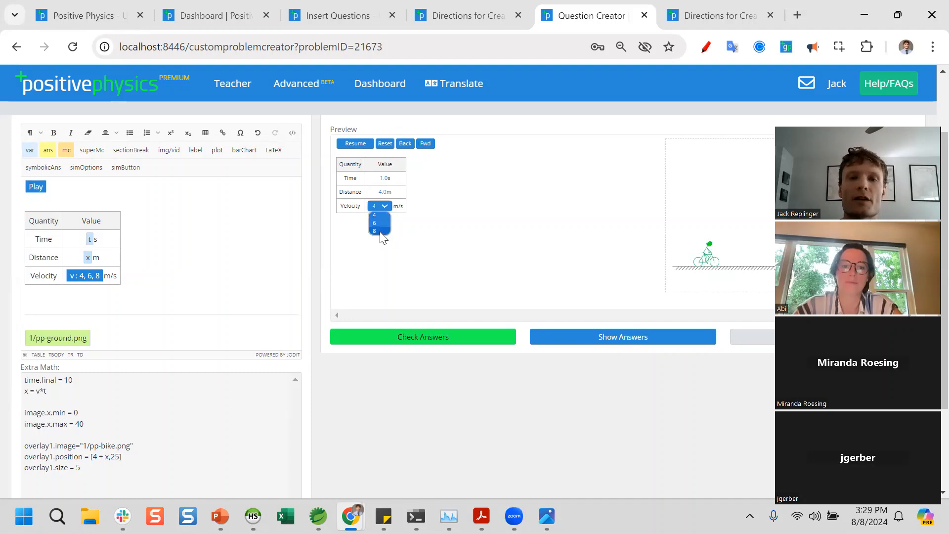
{"action": "left_click", "coordinate": [380, 231]}
{"action": "left_click", "coordinate": [355, 144]}
{"action": "left_click", "coordinate": [356, 144]}
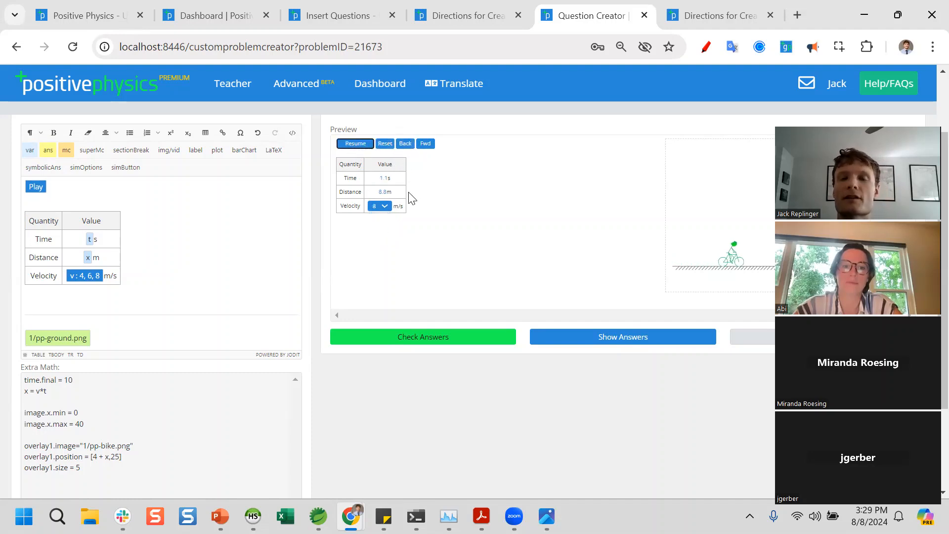
{"action": "left_click", "coordinate": [406, 144]}
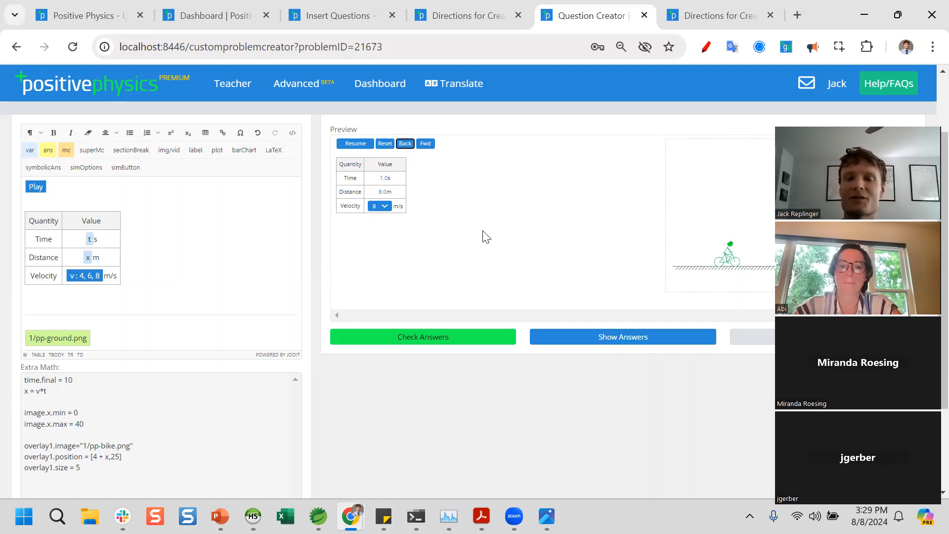
{"action": "left_click", "coordinate": [483, 225]}
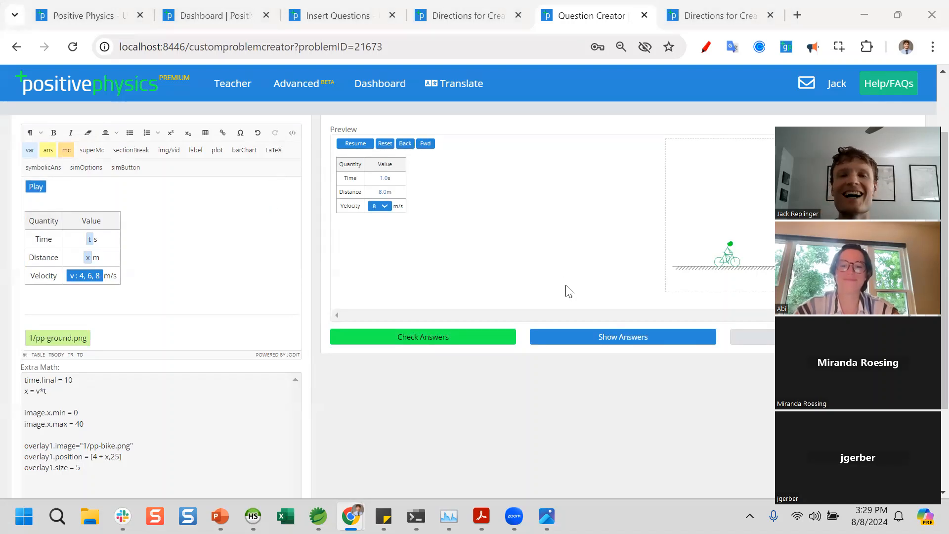
- Remove the m/s unit after the velocity dropdown and change its first option to Bike A [4]
{"action": "scroll", "coordinate": [546, 268], "scroll_direction": "up", "scroll_amount": 1}
{"action": "scroll", "coordinate": [546, 268], "scroll_direction": "up", "scroll_amount": 1}
{"action": "scroll", "coordinate": [476, 302], "scroll_direction": "down", "scroll_amount": 1}
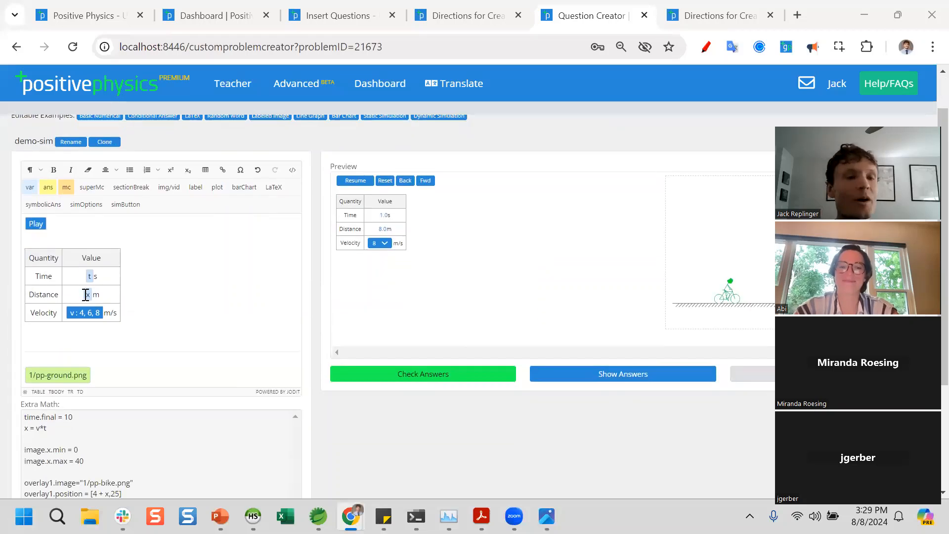
{"action": "left_click", "coordinate": [84, 313]}
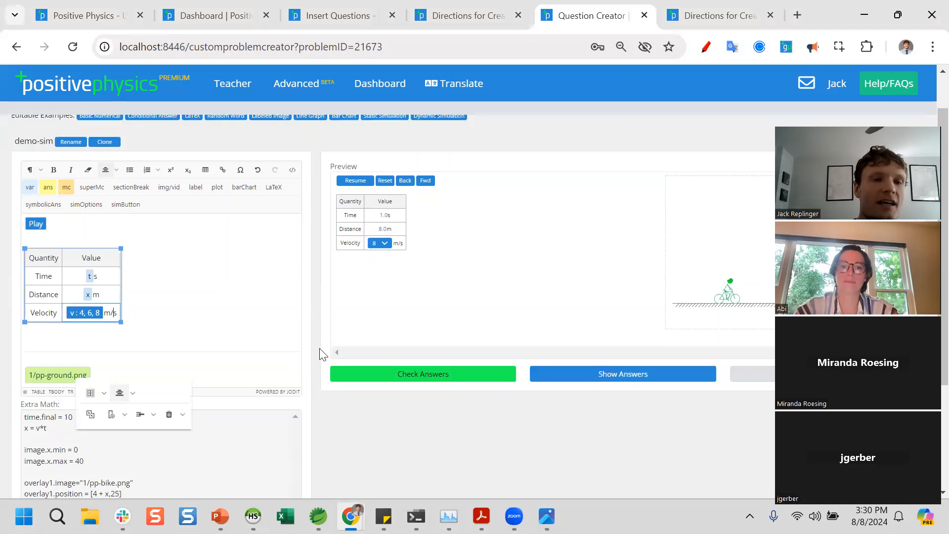
{"action": "key", "text": "BackSpace"}
{"action": "key", "text": "BackSpace"}
{"action": "key", "text": "BackSpace"}
{"action": "key", "text": "Left"}
{"action": "key", "text": "Left"}
{"action": "key", "text": "BackSpace"}
{"action": "type", "text": "Bike A []"}
{"action": "key", "text": "Left"}
{"action": "key", "text": "Right"}
{"action": "key", "text": "Right"}
{"action": "key", "text": "Right"}
{"action": "key", "text": "Right"}
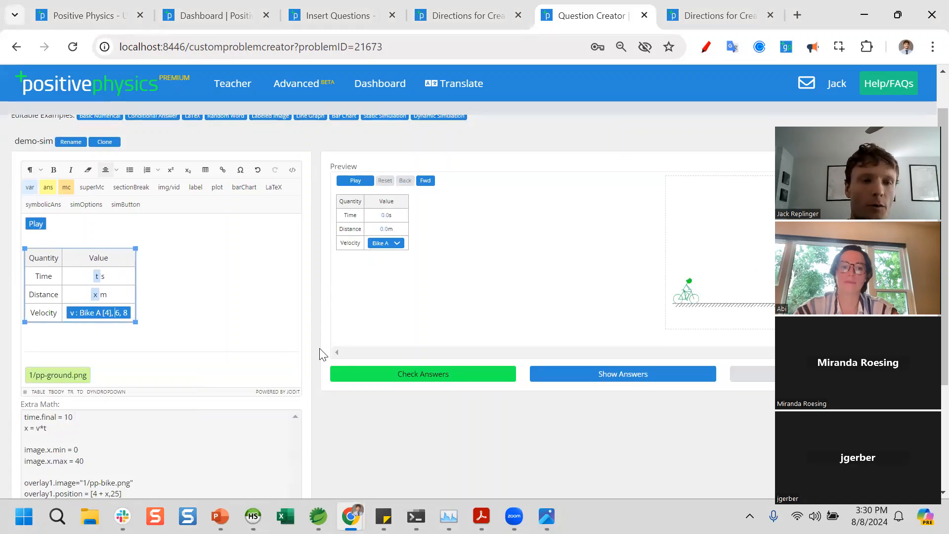
- Change the dropdown's second option to Bike B [6] and remove the third option, 8
{"action": "key", "text": "BackSpace"}
{"action": "type", "text": "Bike B ["}
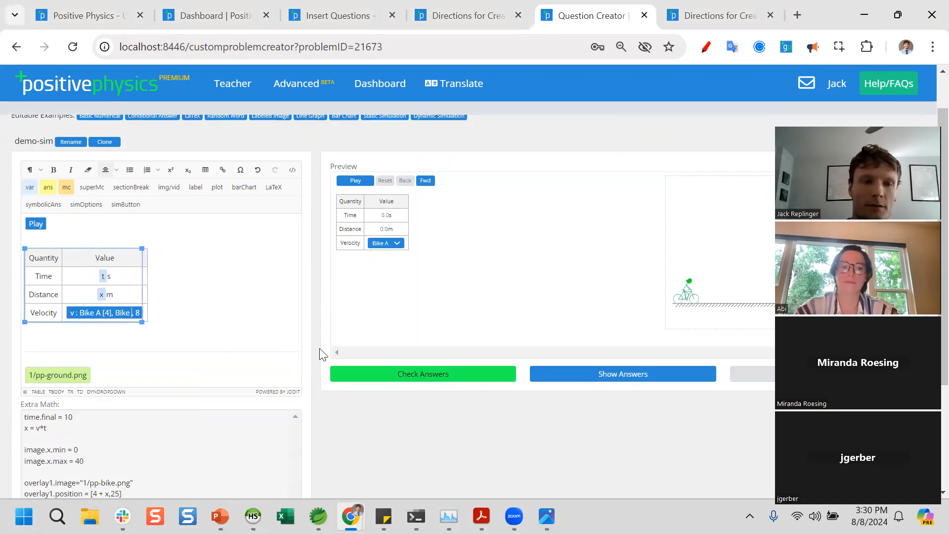
{"action": "type", "text": "]"}
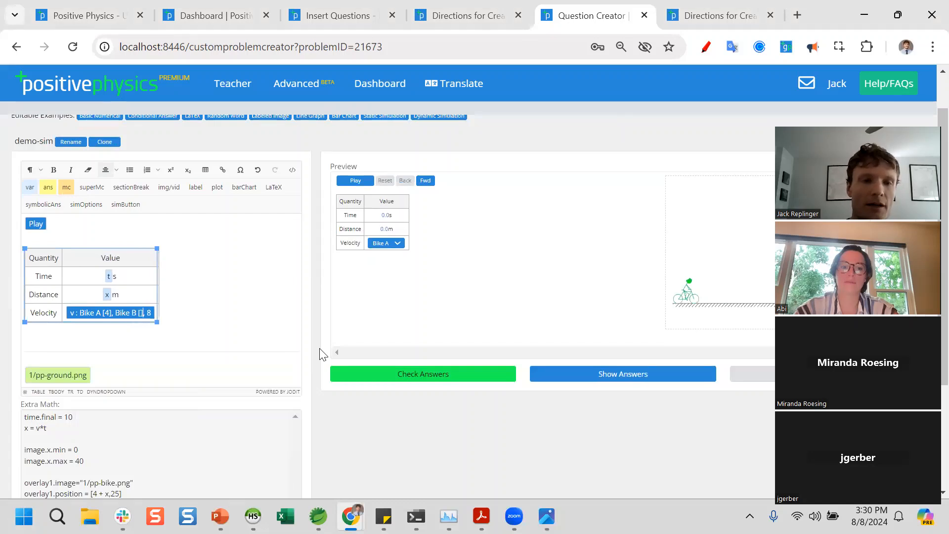
{"action": "type", "text": "6"}
{"action": "key", "text": "Right"}
{"action": "key", "text": "BackSpace"}
{"action": "key", "text": "BackSpace"}
{"action": "key", "text": "BackSpace"}
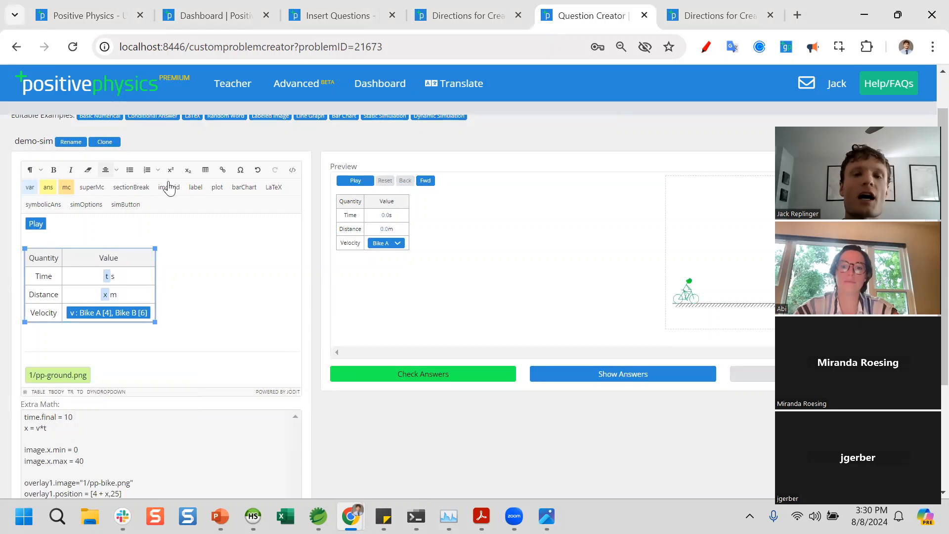
- Rename the Velocity row label in the table to Bike
{"action": "left_click", "coordinate": [33, 313]}
{"action": "left_click", "coordinate": [38, 305]}
{"action": "double_click", "coordinate": [38, 310]}
{"action": "type", "text": "Bike"}
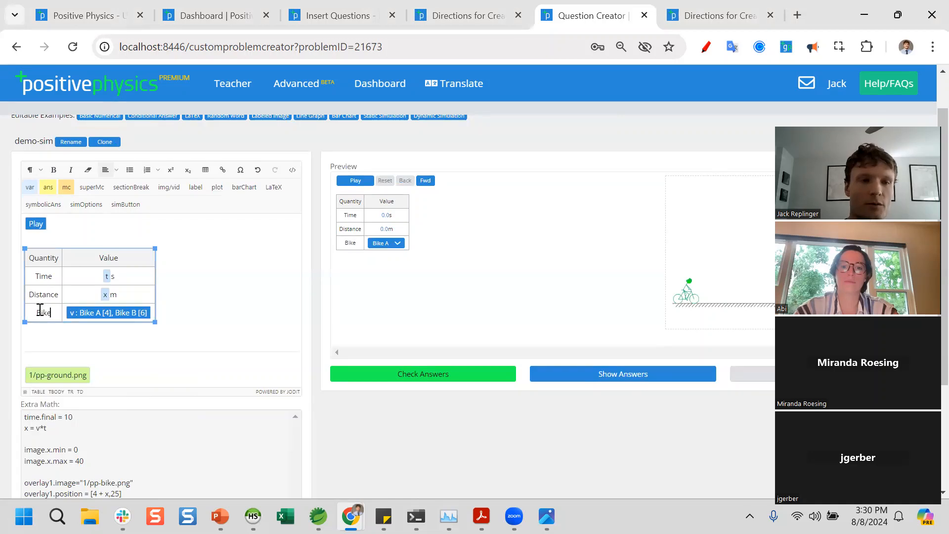
- Check the bike dropdown's options in the preview and review the Extra Math code
{"action": "left_click", "coordinate": [395, 243]}
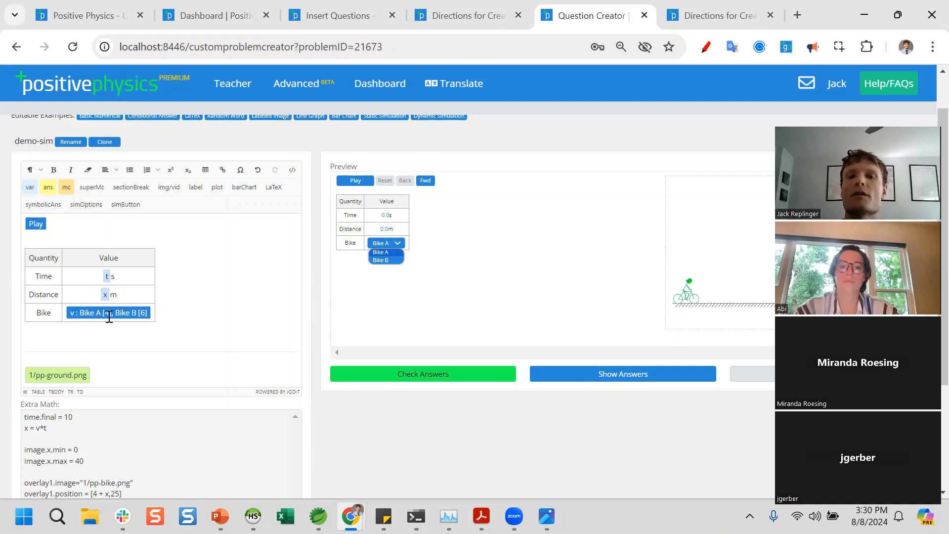
{"action": "left_click", "coordinate": [435, 291]}
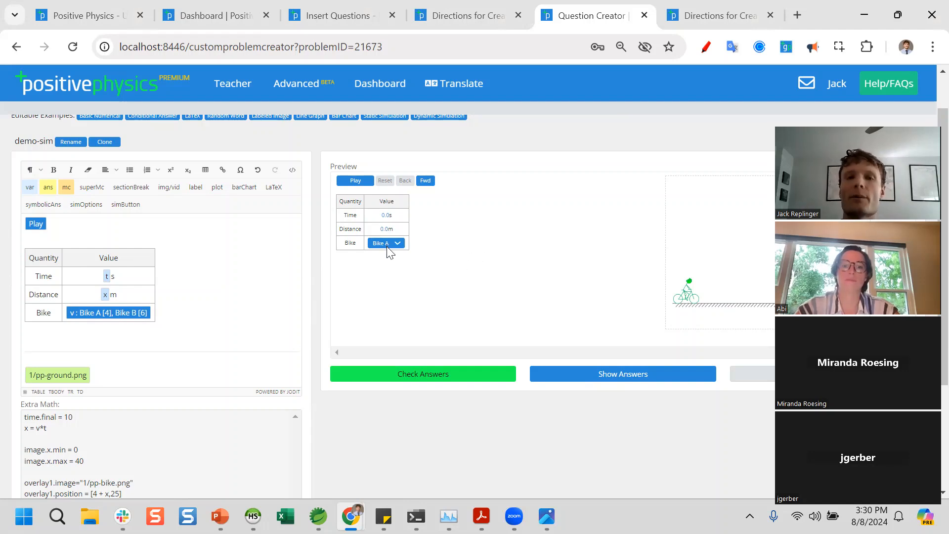
{"action": "scroll", "coordinate": [415, 261], "scroll_direction": "down", "scroll_amount": 1}
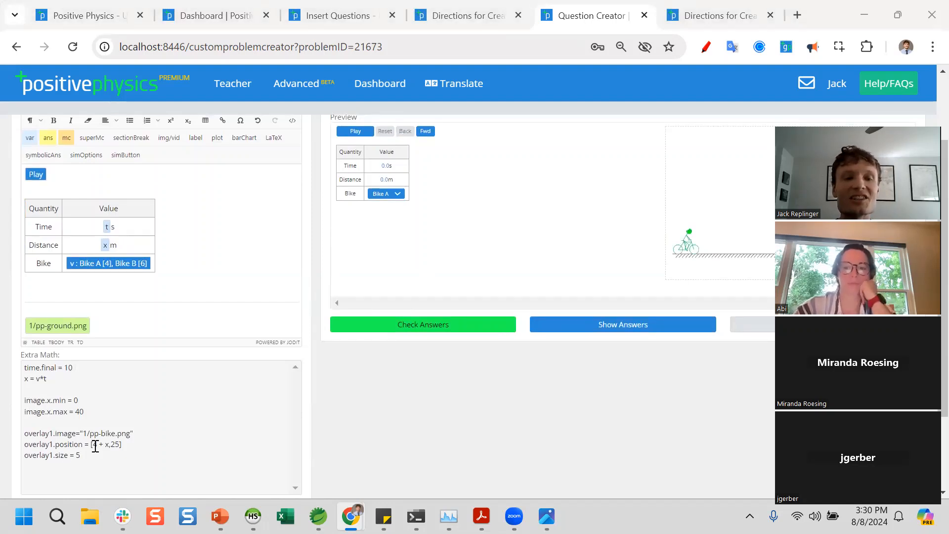
{"action": "left_click_drag", "start_coordinate": [81, 454], "coordinate": [28, 368]}
{"action": "left_click", "coordinate": [99, 413]}
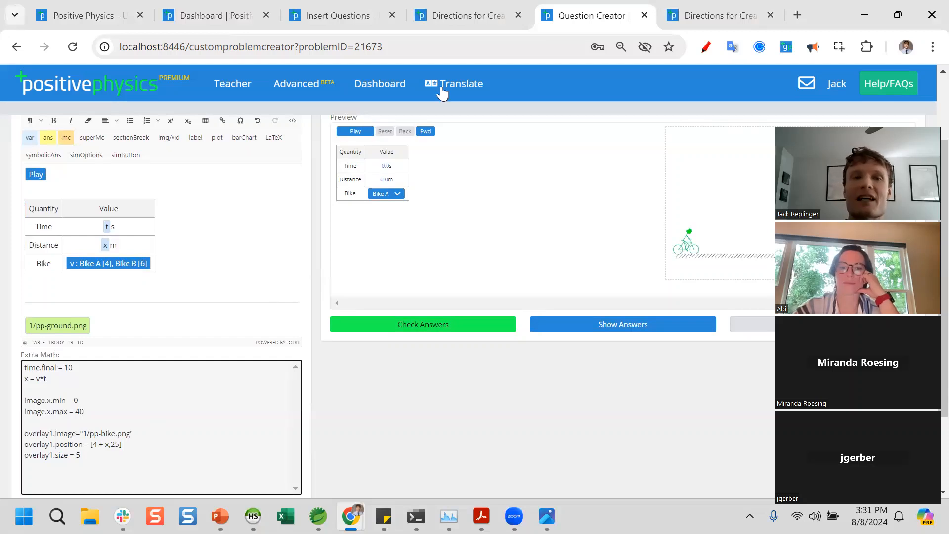
- Open the Dynamic Simulation editable example and examine its table, question text and Extra Math code
{"action": "scroll", "coordinate": [431, 165], "scroll_direction": "up", "scroll_amount": 2}
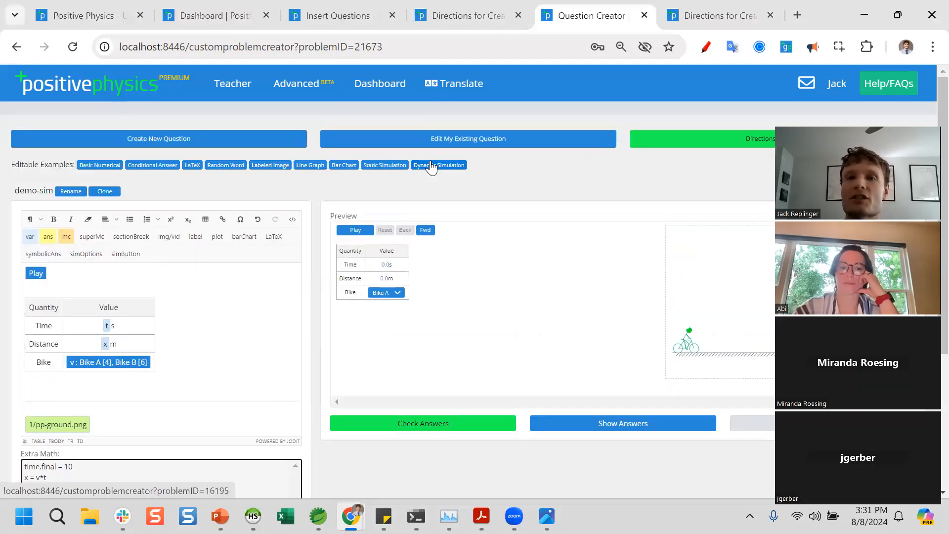
{"action": "left_click", "coordinate": [432, 166]}
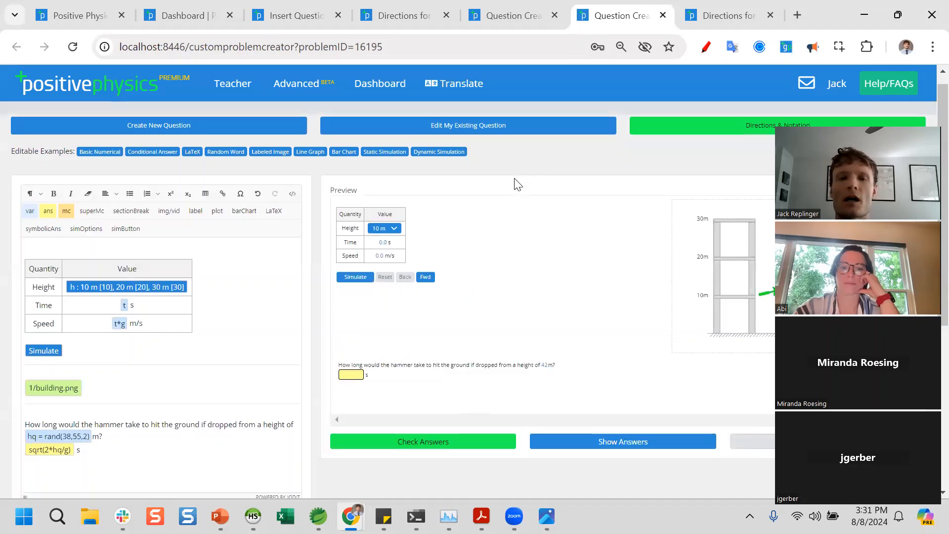
{"action": "scroll", "coordinate": [517, 184], "scroll_direction": "down", "scroll_amount": 2}
{"action": "scroll", "coordinate": [532, 236], "scroll_direction": "up", "scroll_amount": 1}
{"action": "scroll", "coordinate": [209, 409], "scroll_direction": "down", "scroll_amount": 3}
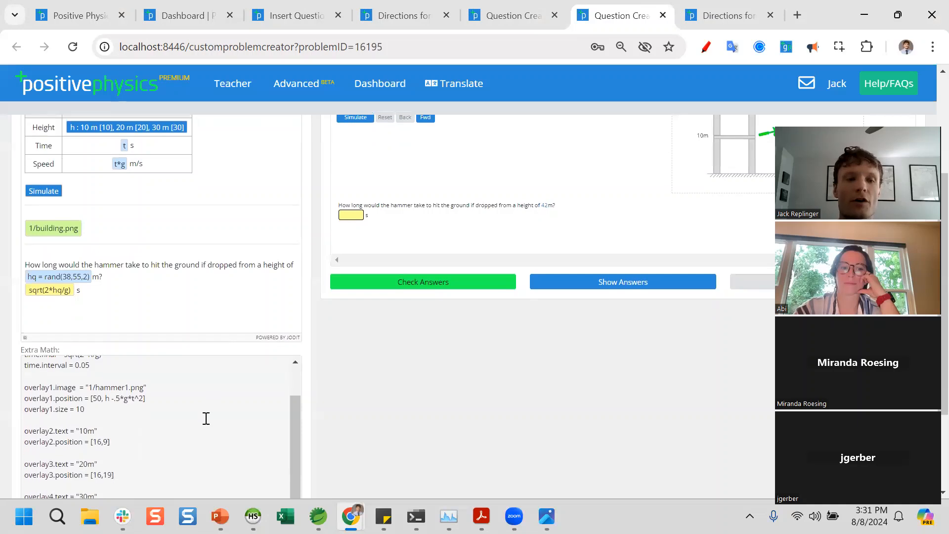
{"action": "scroll", "coordinate": [203, 401], "scroll_direction": "down", "scroll_amount": 3}
{"action": "scroll", "coordinate": [181, 361], "scroll_direction": "up", "scroll_amount": 3}
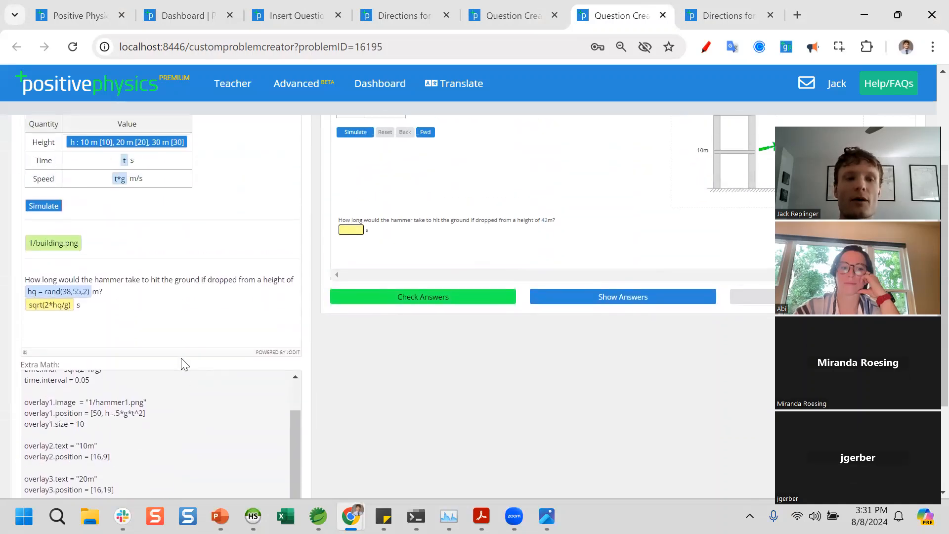
{"action": "scroll", "coordinate": [208, 432], "scroll_direction": "up", "scroll_amount": 1}
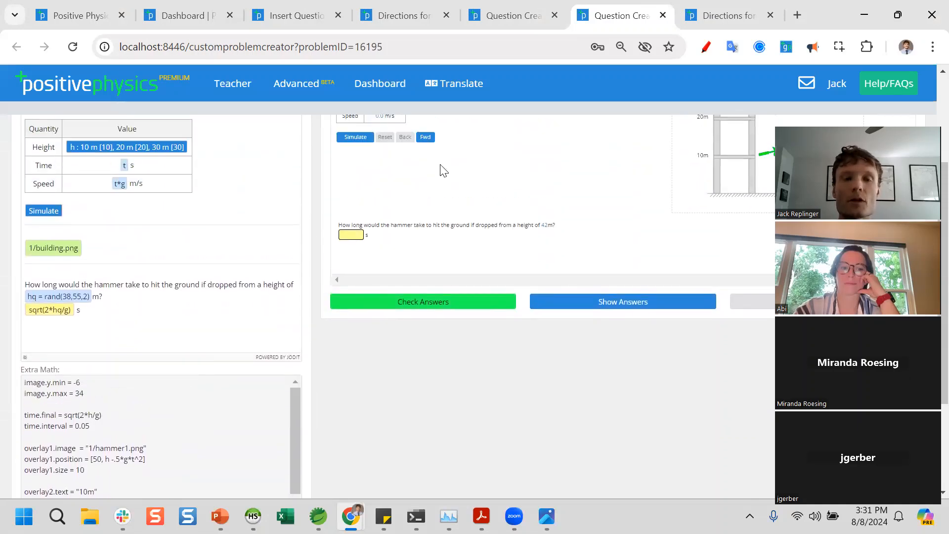
{"action": "scroll", "coordinate": [638, 216], "scroll_direction": "up", "scroll_amount": 1}
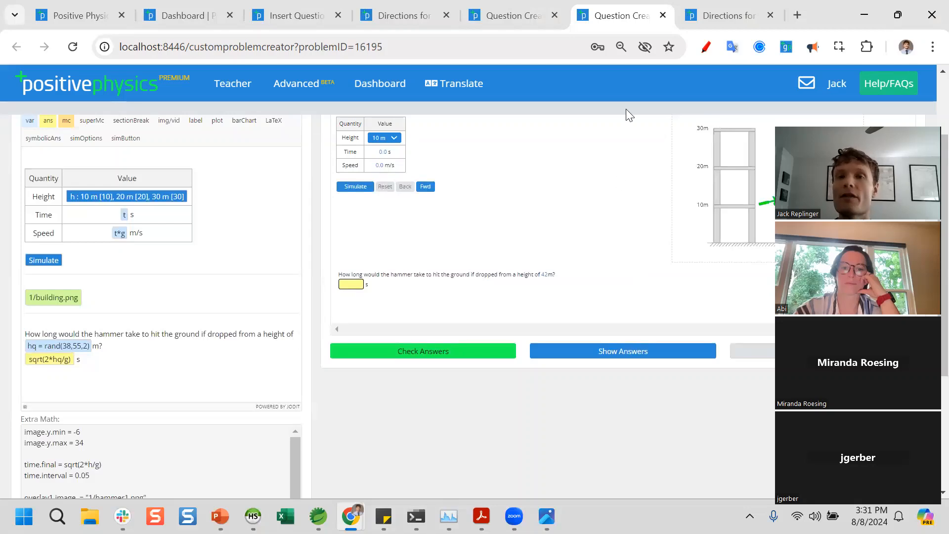
{"action": "scroll", "coordinate": [650, 171], "scroll_direction": "up", "scroll_amount": 2}
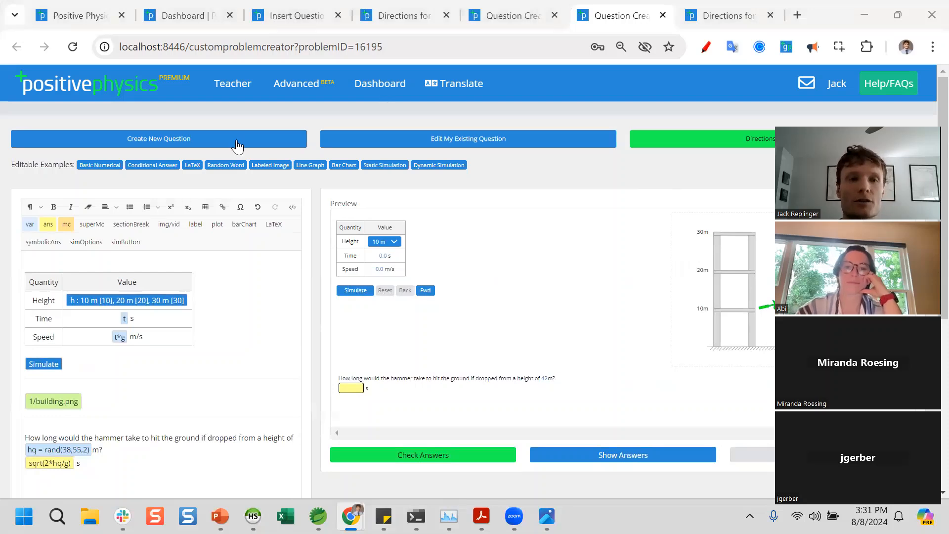
- Search the existing questions for "ball" and open demo-sim-balloon to look at its Extra Math
{"action": "left_click", "coordinate": [382, 142]}
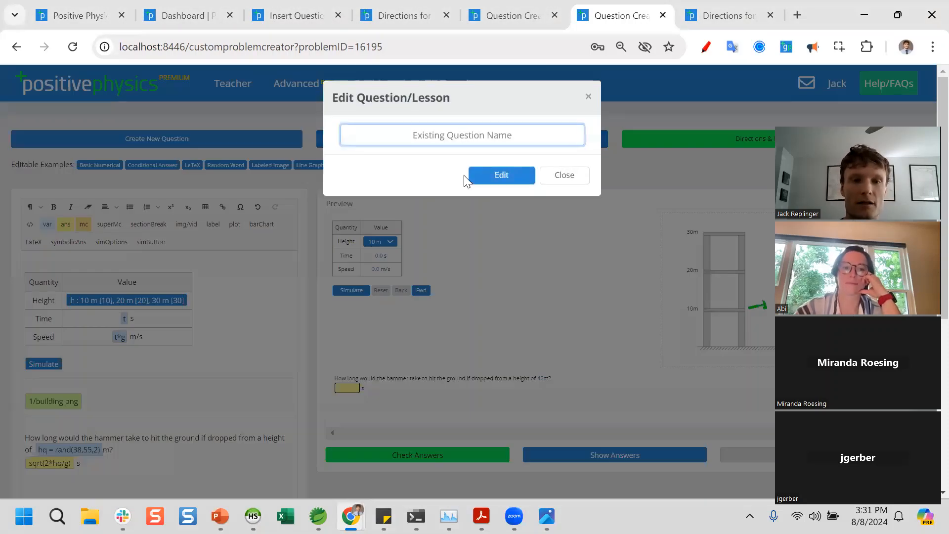
{"action": "type", "text": "ball"}
{"action": "left_click", "coordinate": [449, 156]}
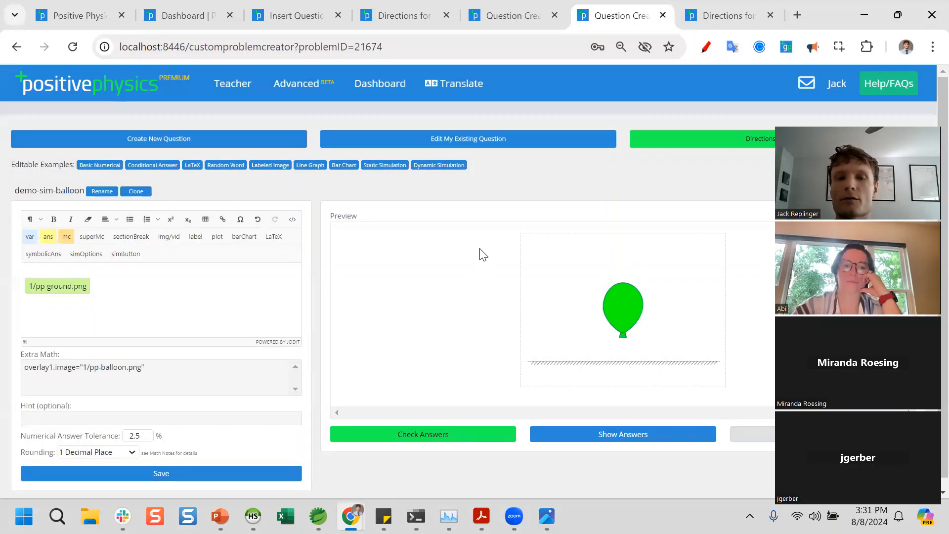
{"action": "scroll", "coordinate": [212, 327], "scroll_direction": "down", "scroll_amount": 1}
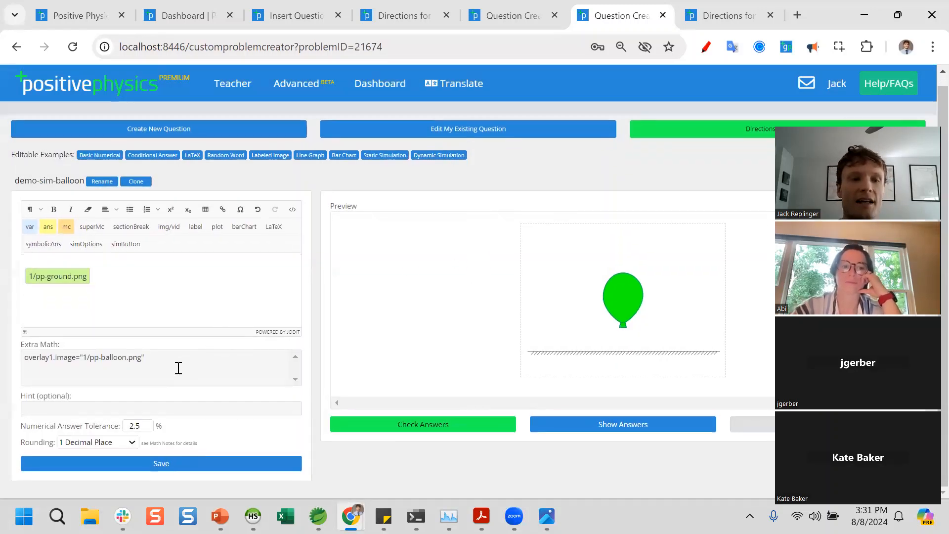
- Search the existing questions for "ball" and open demo-sim-balloon-coded for editing
{"action": "left_click", "coordinate": [465, 131]}
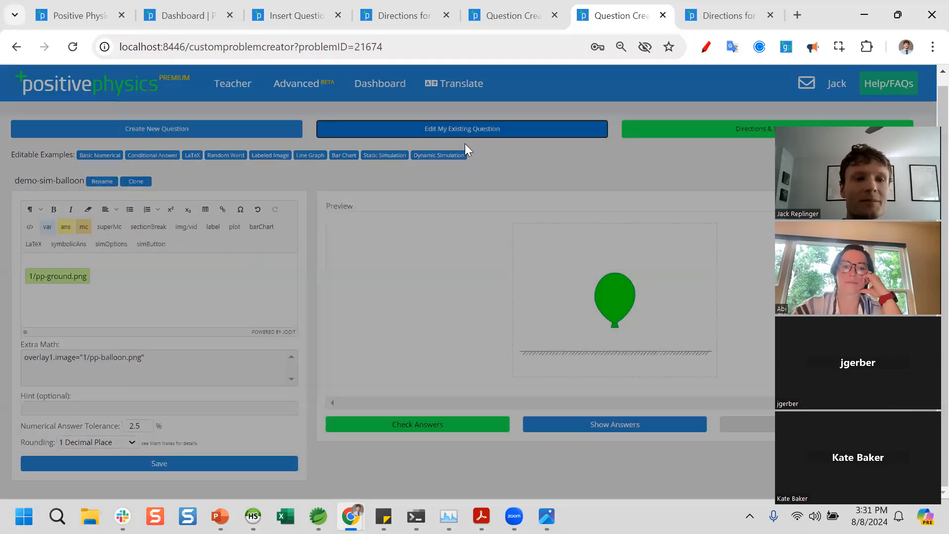
{"action": "type", "text": "ball"}
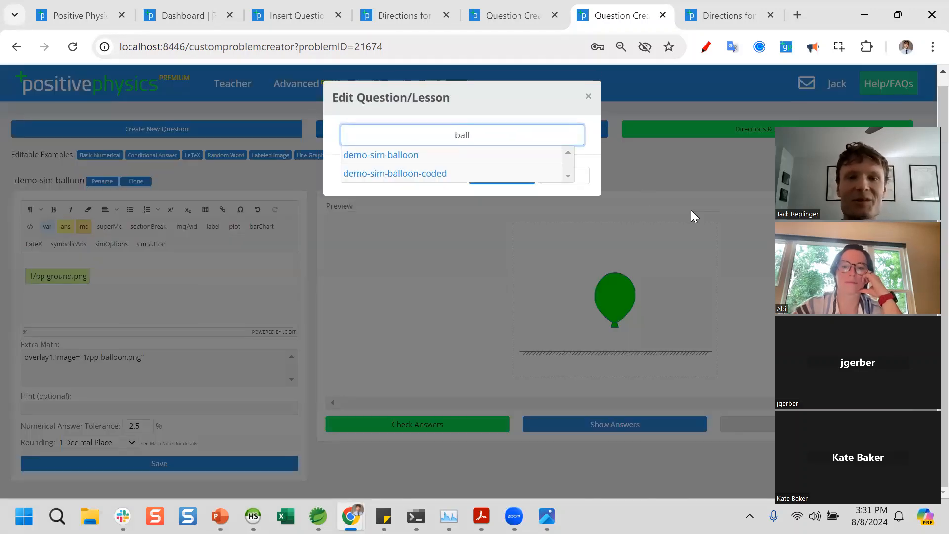
{"action": "left_click", "coordinate": [502, 180]}
{"action": "scroll", "coordinate": [497, 257], "scroll_direction": "down", "scroll_amount": 1}
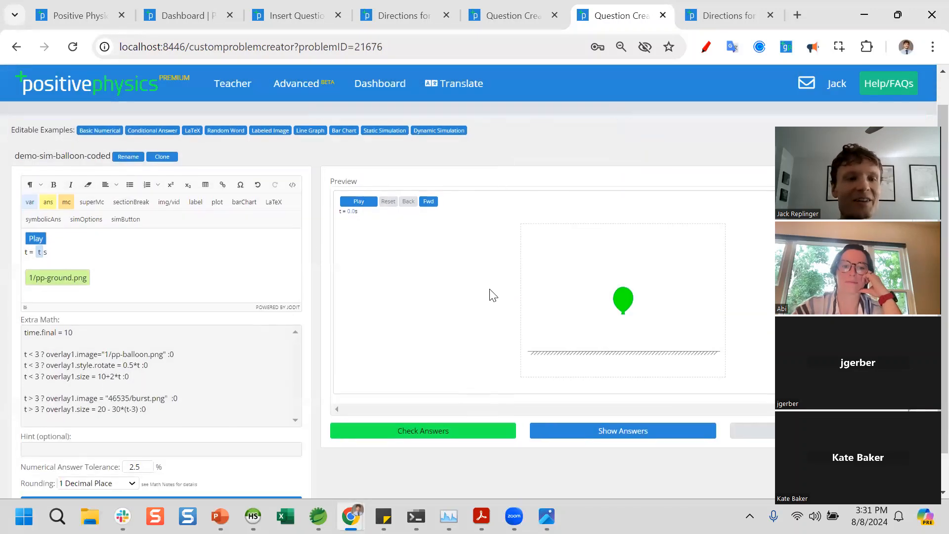
- Highlight the t < 3 ? condition in the balloon's Extra Math code and play the simulation preview
{"action": "left_click", "coordinate": [43, 356]}
{"action": "left_click_drag", "start_coordinate": [43, 355], "coordinate": [11, 356]}
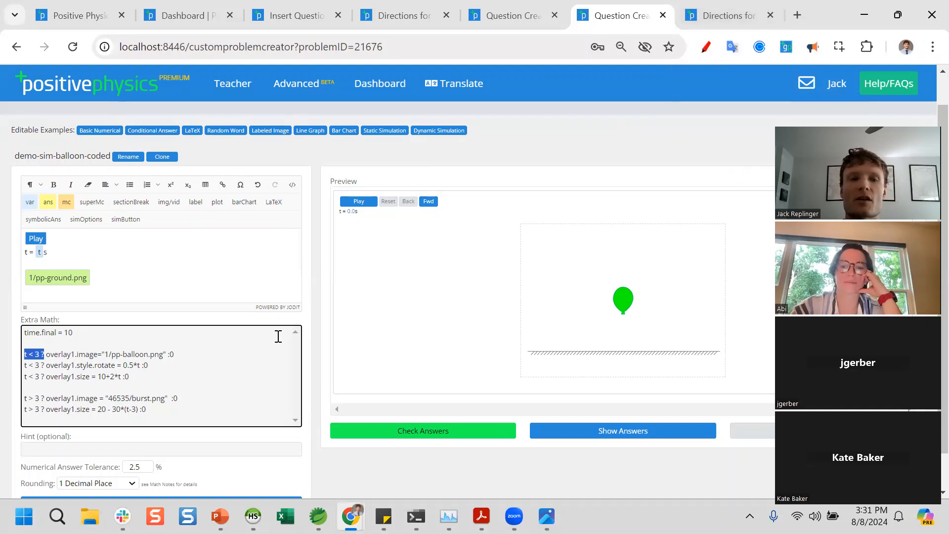
{"action": "left_click", "coordinate": [355, 204]}
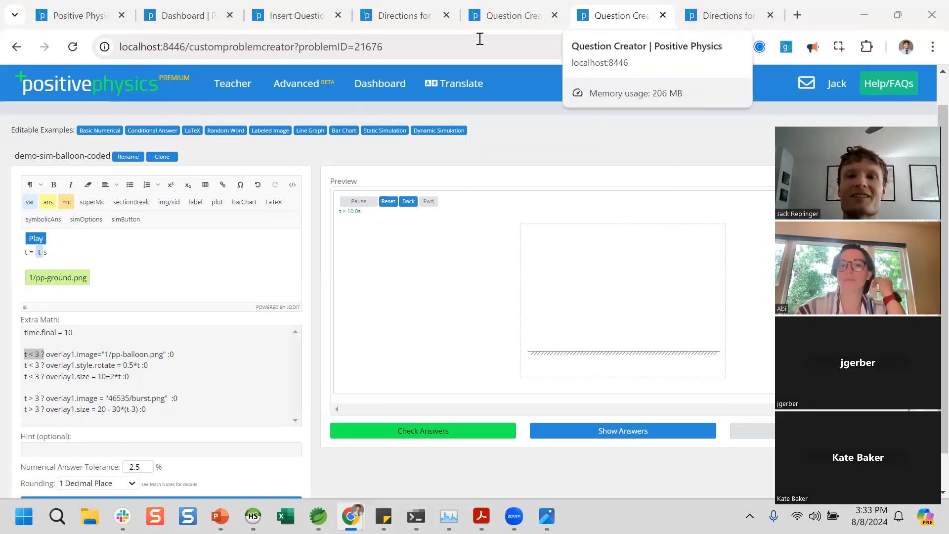
- Open the Create Courses, Units & Skills page and look at the course choices for adding a unit
{"action": "left_click", "coordinate": [279, 84]}
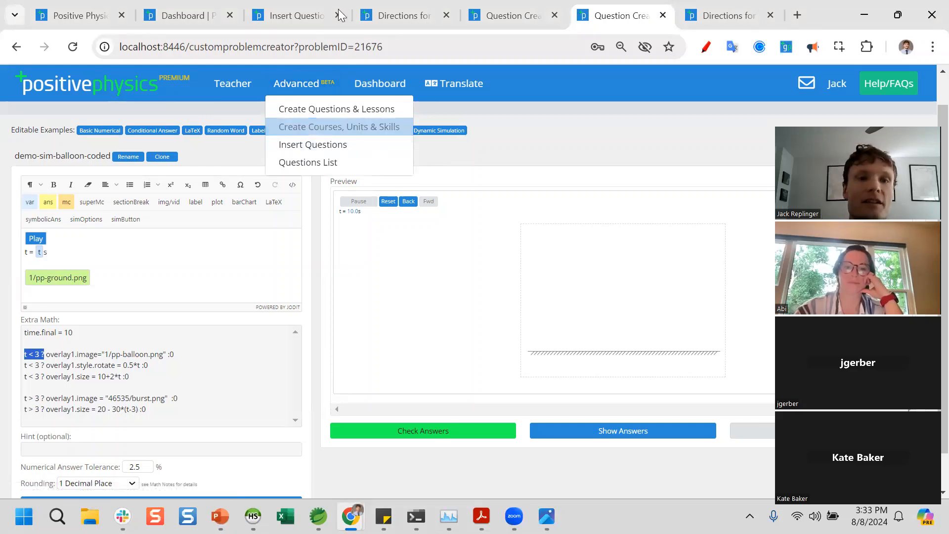
{"action": "left_click", "coordinate": [302, 108]}
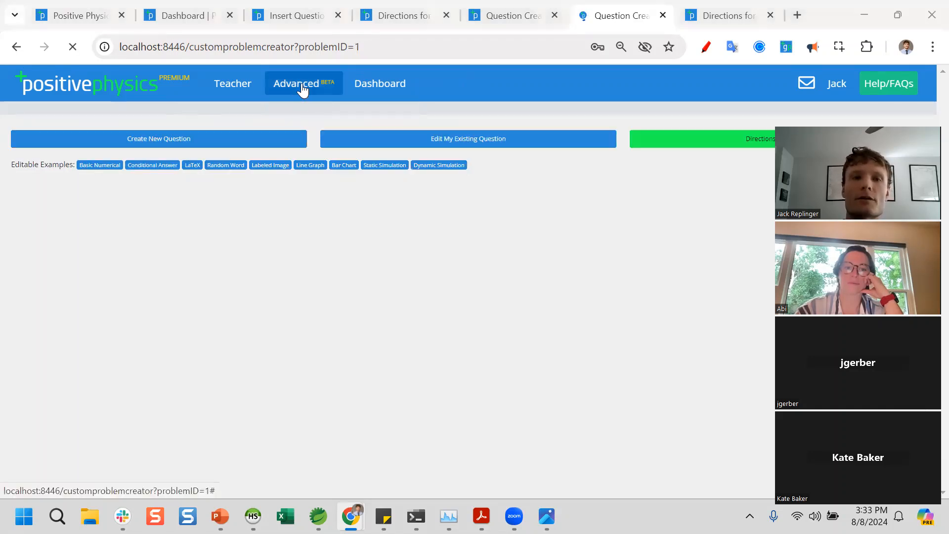
{"action": "left_click", "coordinate": [303, 83]}
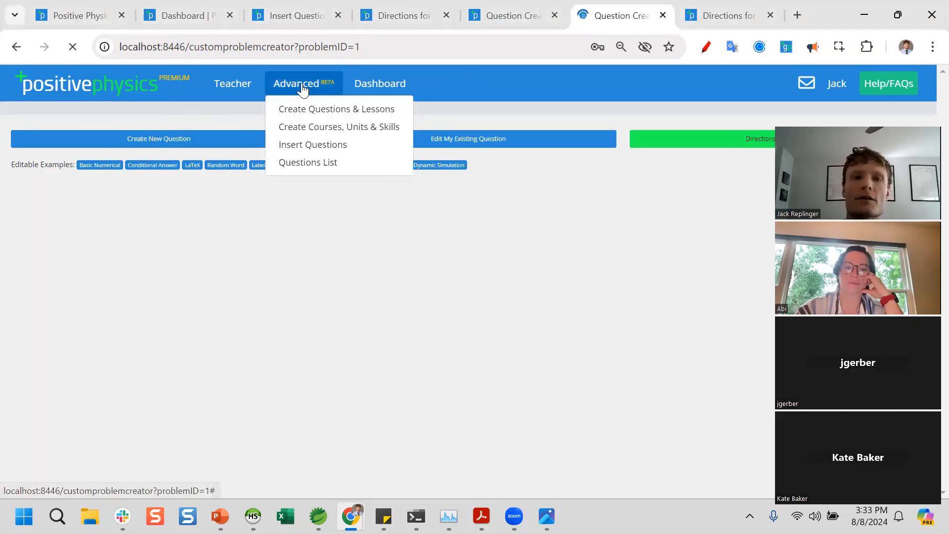
{"action": "left_click", "coordinate": [314, 132]}
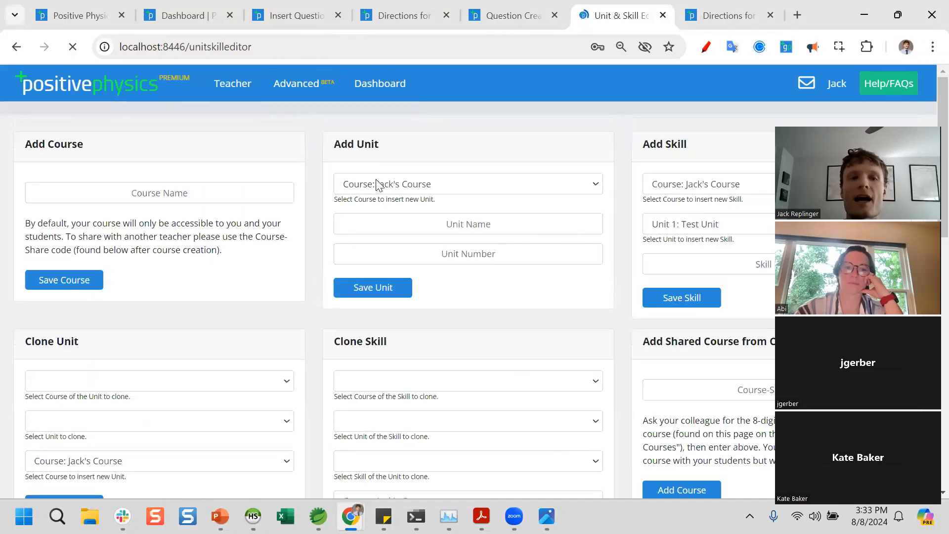
{"action": "scroll", "coordinate": [382, 187], "scroll_direction": "down", "scroll_amount": 1}
{"action": "left_click", "coordinate": [395, 141]}
{"action": "left_click", "coordinate": [394, 140]}
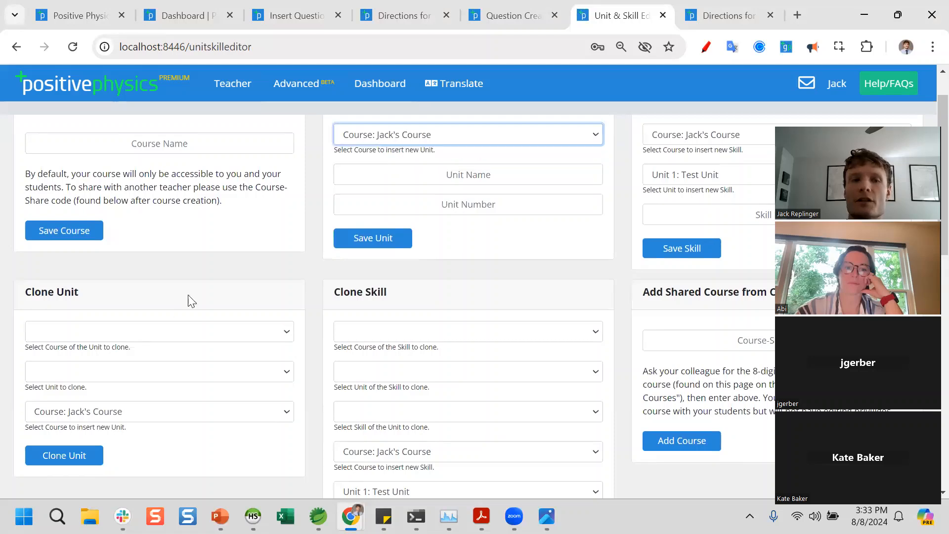
- Choose the Physics course and Unit 1: Velocity as the unit to clone
{"action": "scroll", "coordinate": [186, 299], "scroll_direction": "down", "scroll_amount": 2}
{"action": "left_click", "coordinate": [188, 260]}
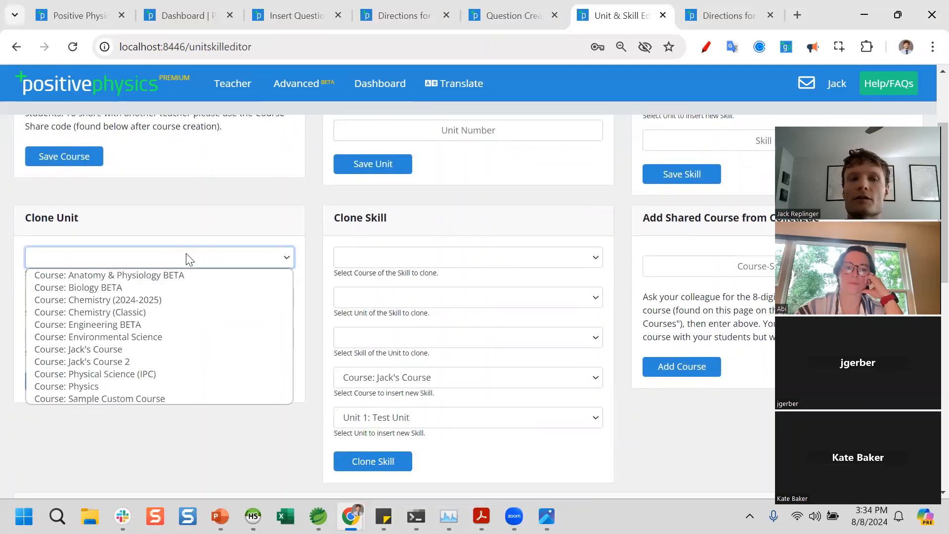
{"action": "left_click", "coordinate": [130, 386]}
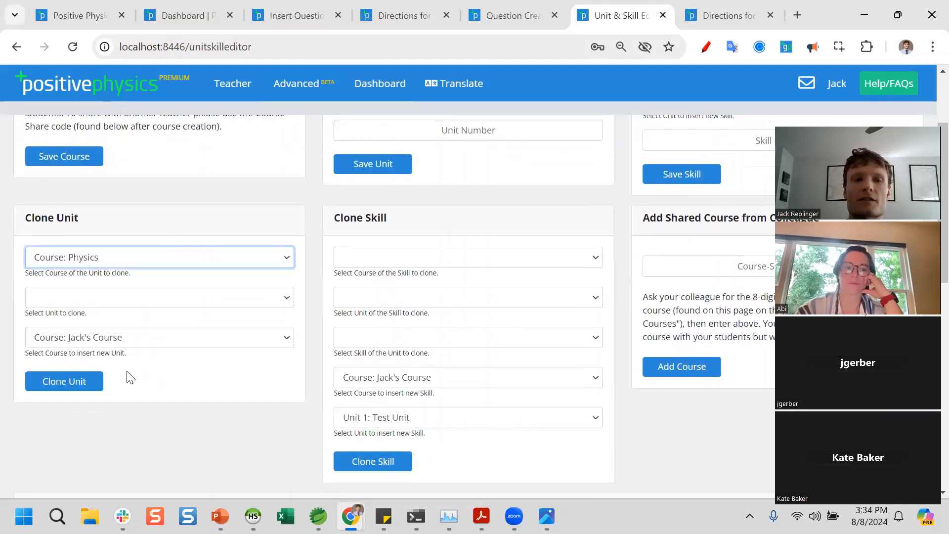
{"action": "left_click", "coordinate": [147, 297]}
{"action": "left_click", "coordinate": [118, 57]}
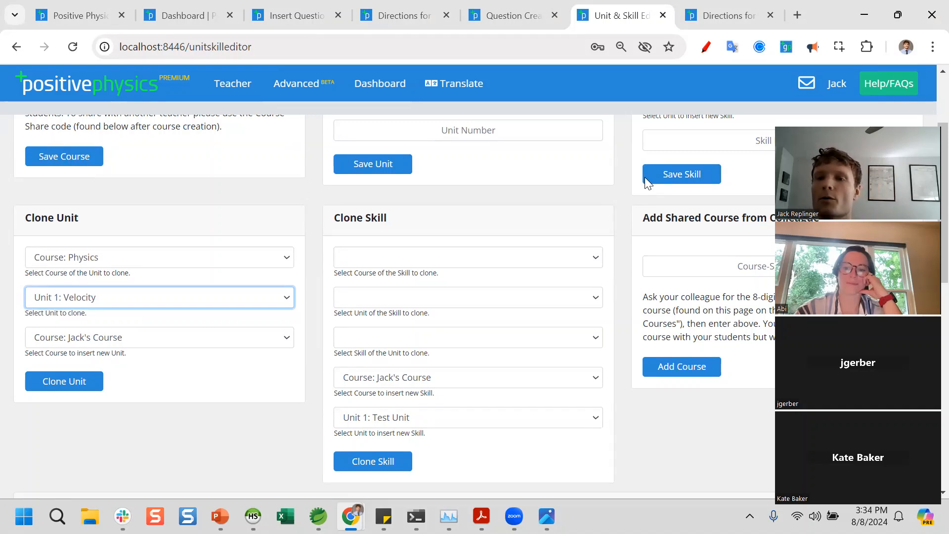
{"action": "scroll", "coordinate": [526, 146], "scroll_direction": "up", "scroll_amount": 3}
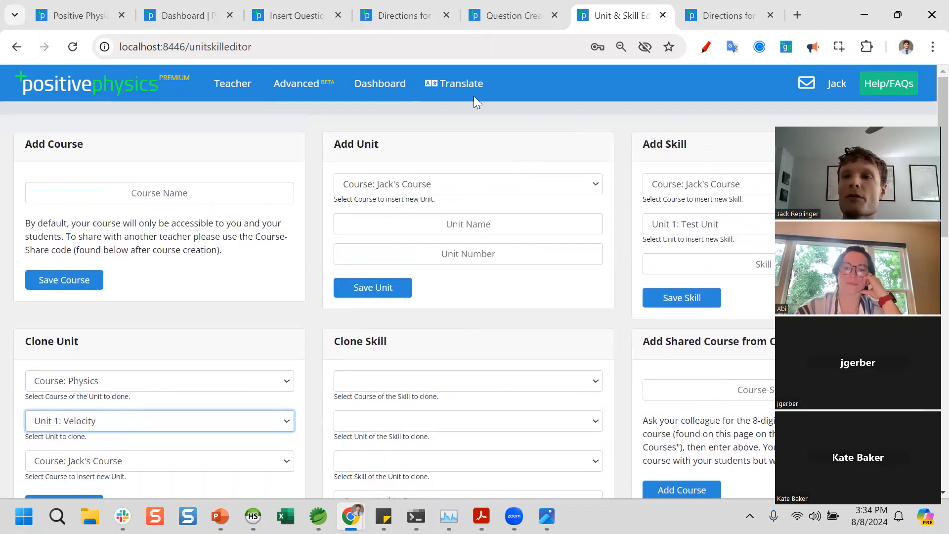
- Open the Help/FAQs teacher directions page and close the old create-directions page and the unit and skill editor
{"action": "left_click", "coordinate": [886, 79]}
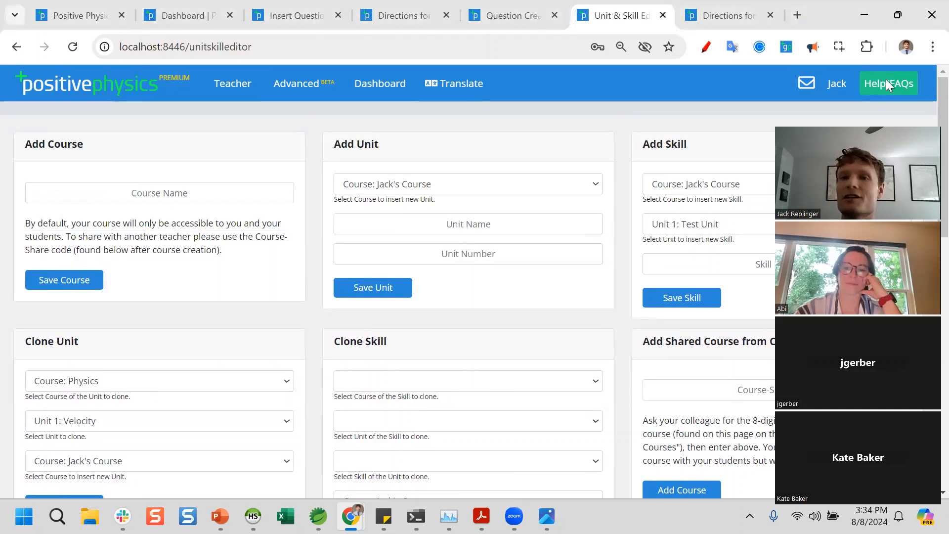
{"action": "left_click_drag", "start_coordinate": [613, 5], "coordinate": [707, 7]}
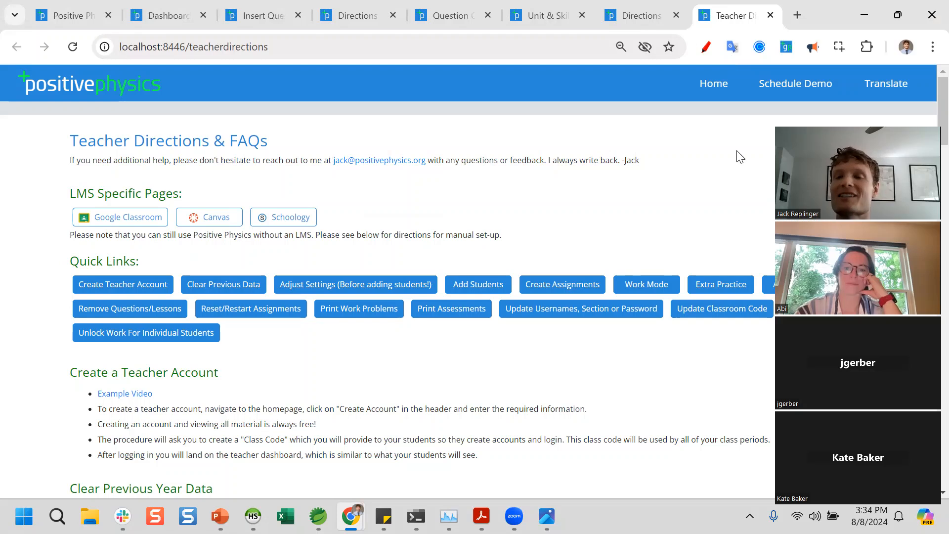
{"action": "left_click", "coordinate": [648, 15]}
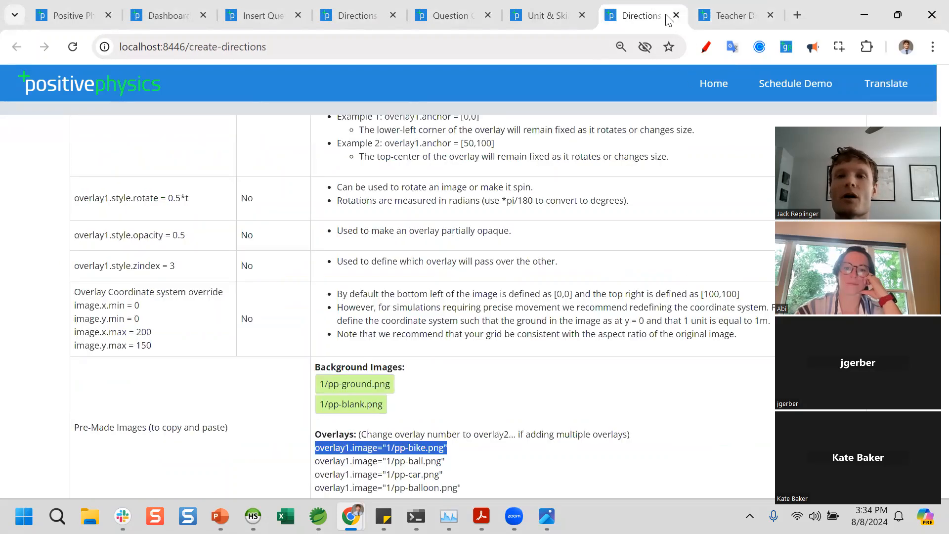
{"action": "left_click", "coordinate": [676, 15]}
{"action": "left_click", "coordinate": [549, 19]}
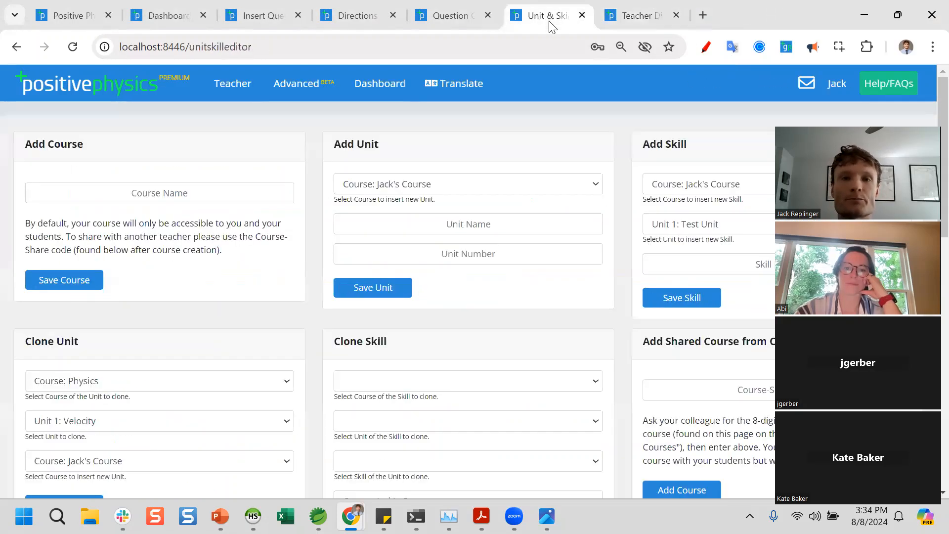
{"action": "left_click", "coordinate": [583, 16]}
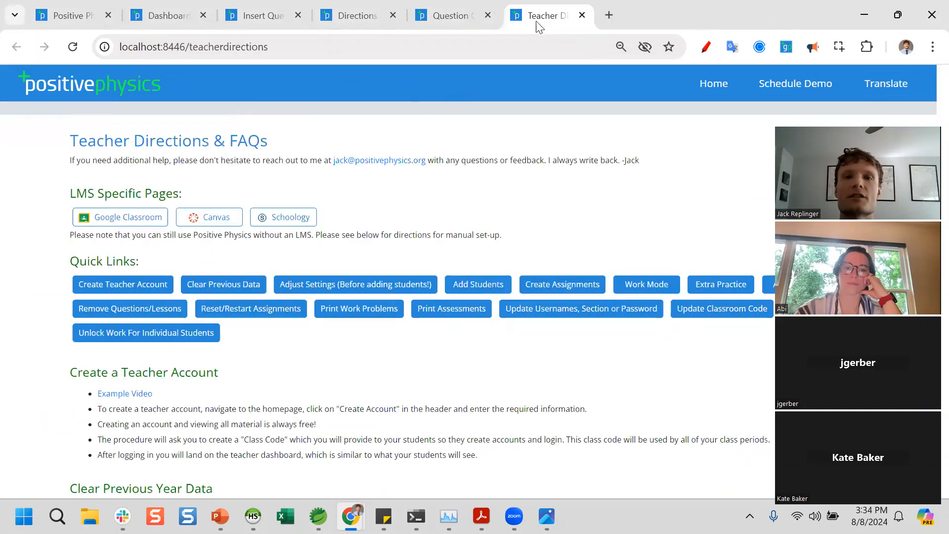
- From the demo-sim question, open the directions for creating custom problems and skim the notation and simulation sections
{"action": "left_click", "coordinate": [459, 16]}
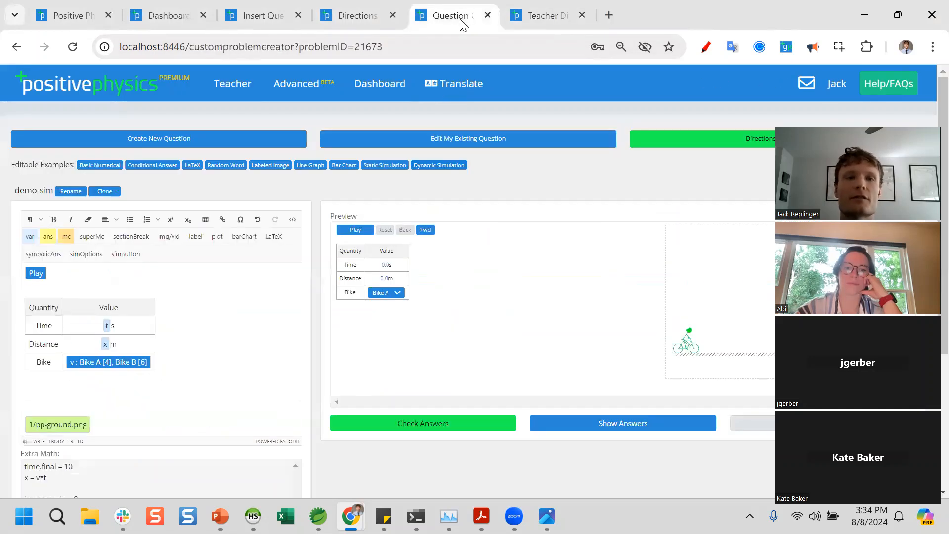
{"action": "left_click", "coordinate": [678, 145]}
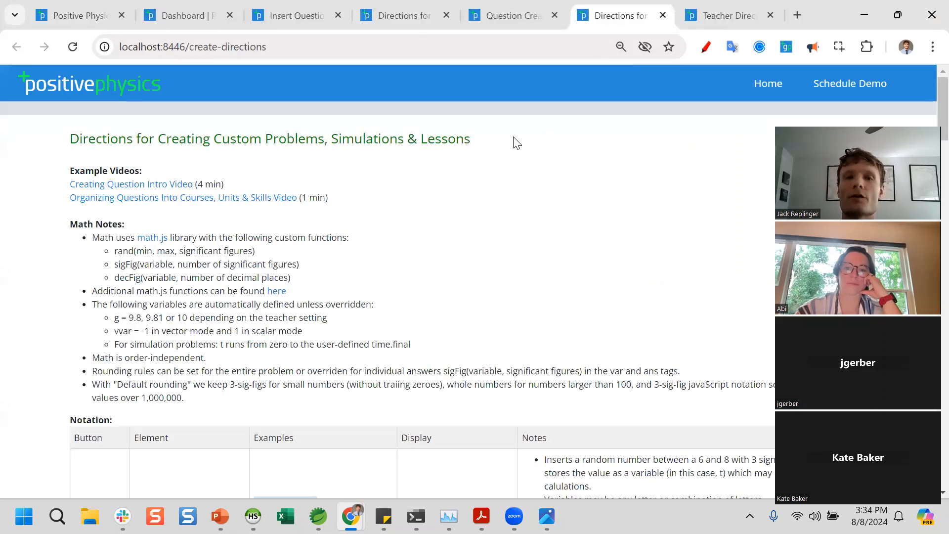
{"action": "scroll", "coordinate": [329, 337], "scroll_direction": "down", "scroll_amount": 20}
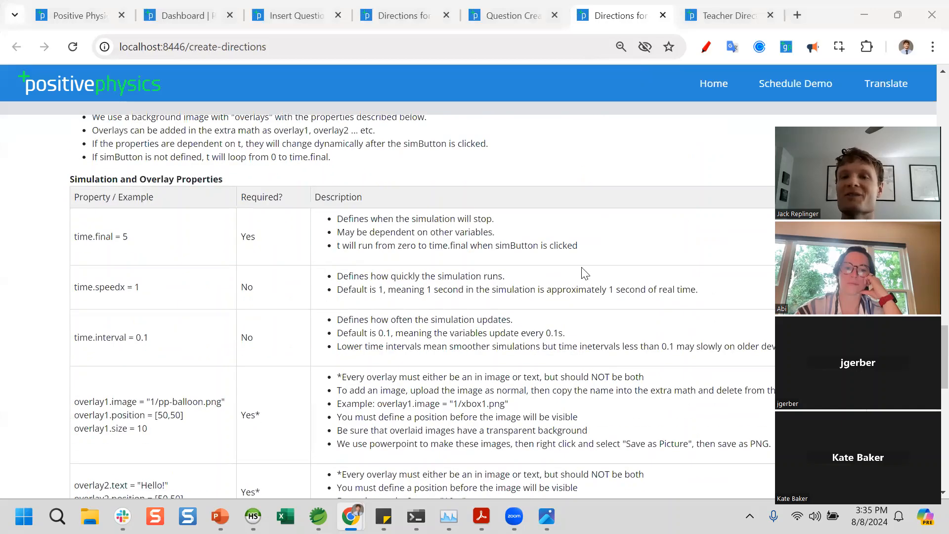
{"action": "scroll", "coordinate": [490, 326], "scroll_direction": "down", "scroll_amount": 10}
{"action": "scroll", "coordinate": [492, 330], "scroll_direction": "up", "scroll_amount": 20}
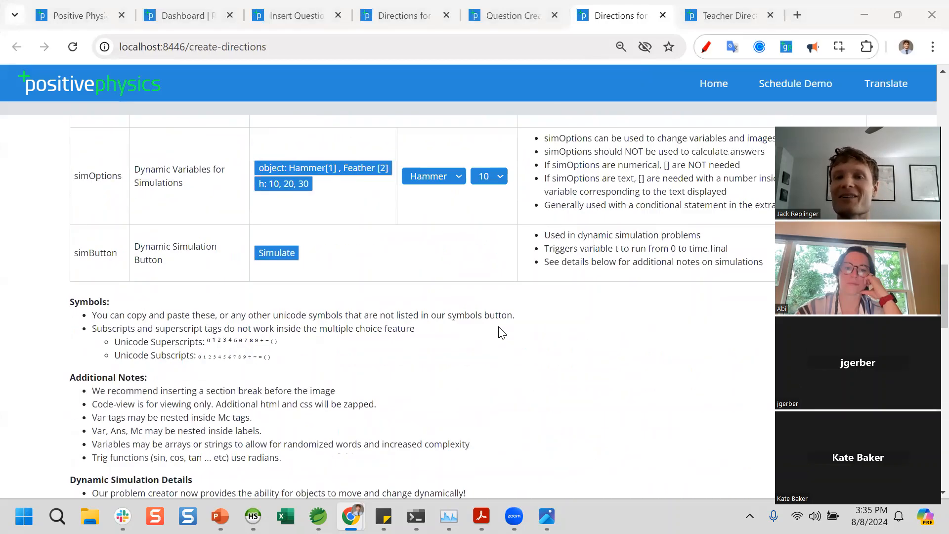
{"action": "scroll", "coordinate": [504, 340], "scroll_direction": "up", "scroll_amount": 15}
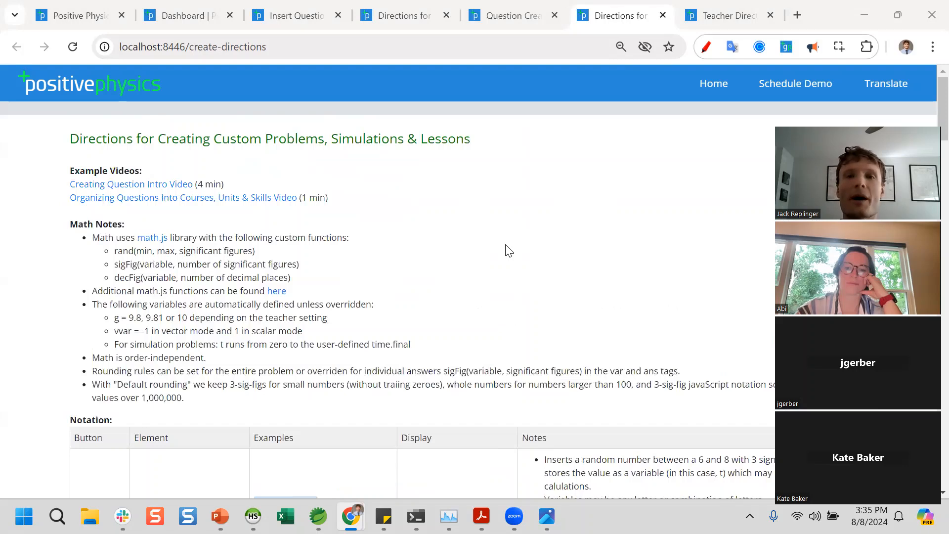
- Close both leftover create-directions pages and return to the demo-sim question
{"action": "left_click", "coordinate": [206, 16]}
{"action": "left_click", "coordinate": [300, 18]}
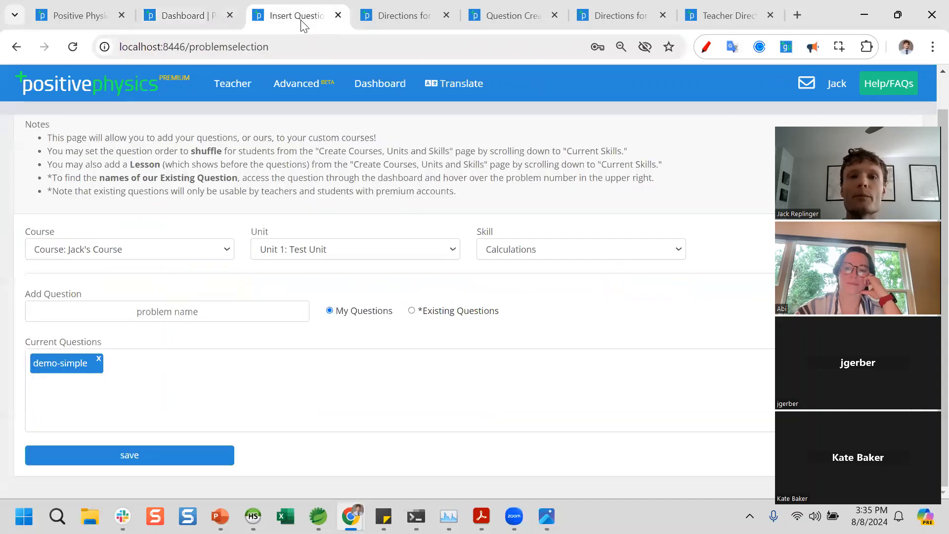
{"action": "left_click", "coordinate": [401, 15]}
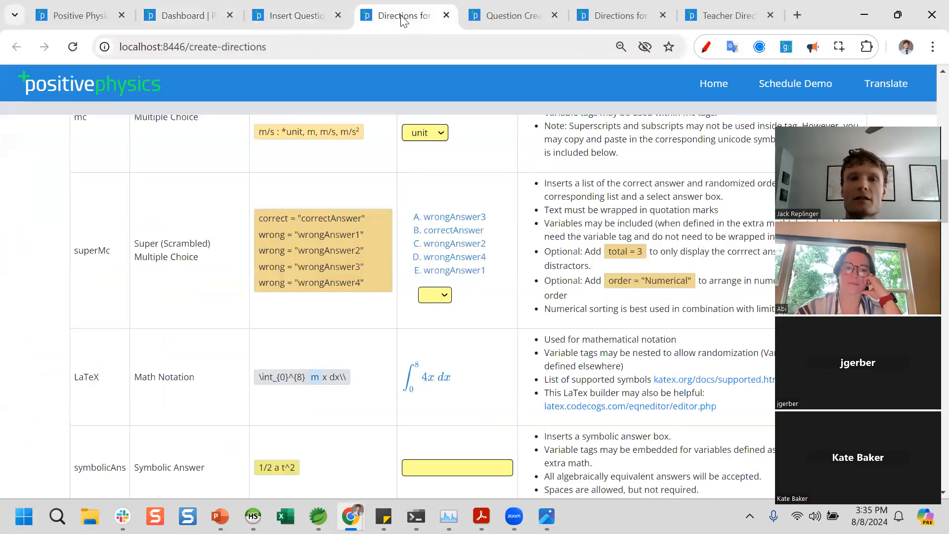
{"action": "left_click", "coordinate": [446, 15]}
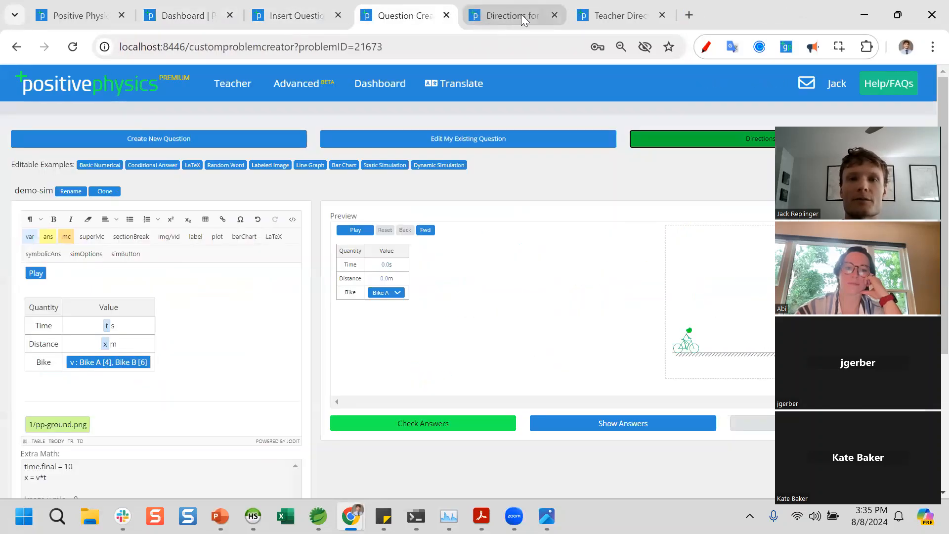
{"action": "left_click", "coordinate": [521, 14]}
{"action": "key", "text": "ctrl+w"}
{"action": "left_click", "coordinate": [431, 16]}
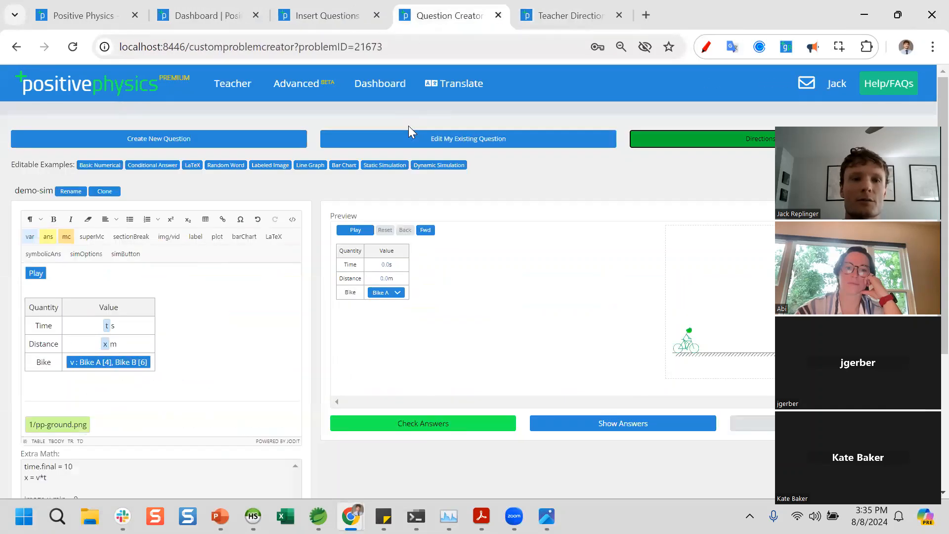
- Create a new question named calc1 and insert an empty LaTeX tag in its text
{"action": "left_click", "coordinate": [232, 142]}
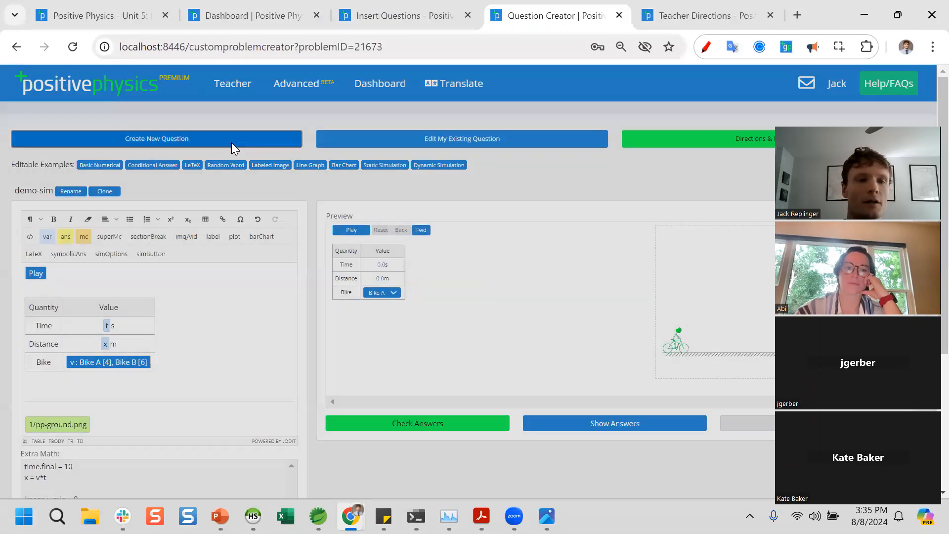
{"action": "type", "text": "calc"}
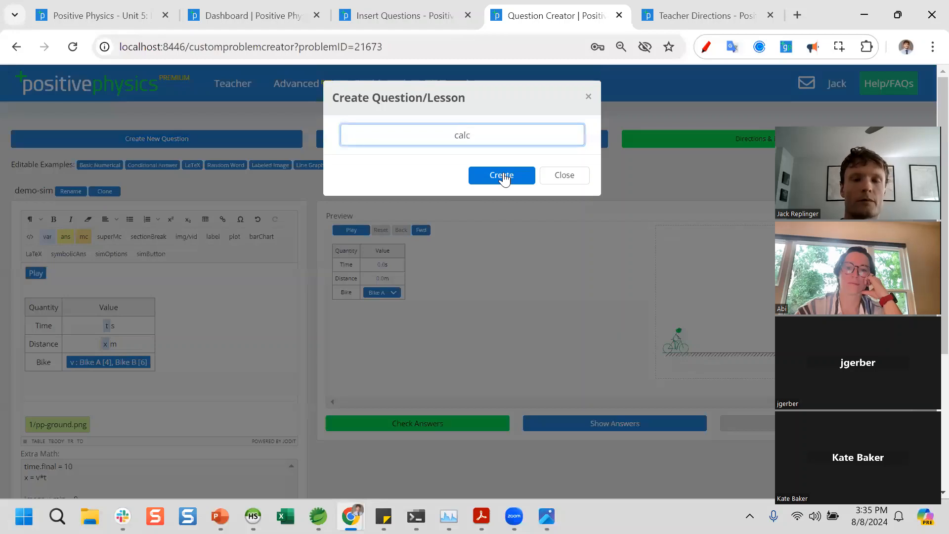
{"action": "left_click", "coordinate": [503, 176]}
{"action": "left_click", "coordinate": [576, 143]}
{"action": "left_click", "coordinate": [519, 144]}
{"action": "type", "text": "1"}
{"action": "left_click", "coordinate": [508, 179]}
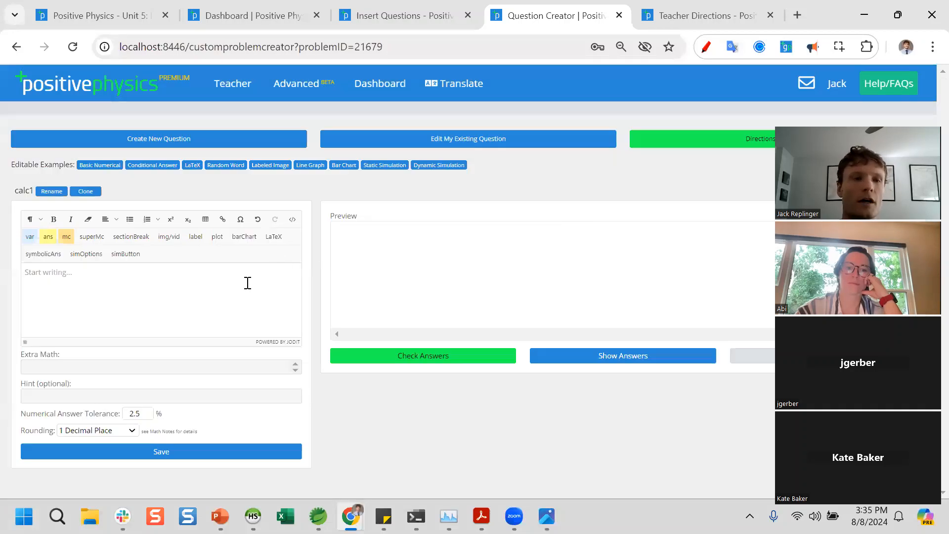
{"action": "left_click", "coordinate": [182, 289]}
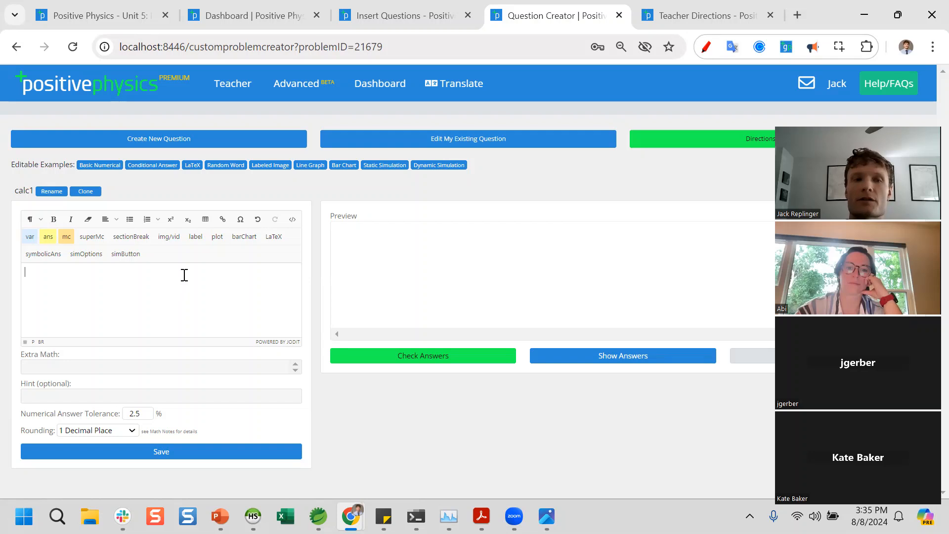
{"action": "left_click", "coordinate": [273, 237]}
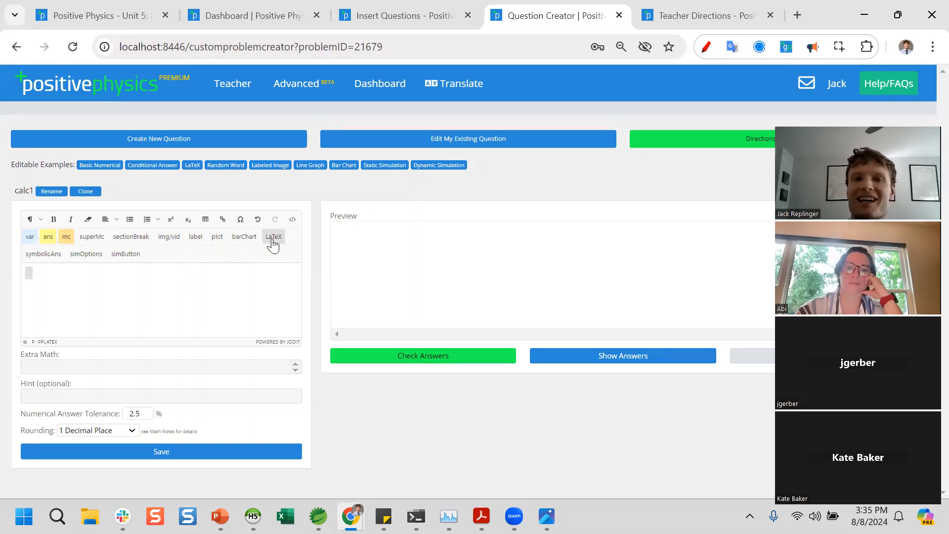
{"action": "left_click", "coordinate": [685, 11]}
{"action": "scroll", "coordinate": [407, 252], "scroll_direction": "down", "scroll_amount": 7}
{"action": "scroll", "coordinate": [445, 103], "scroll_direction": "up", "scroll_amount": 6}
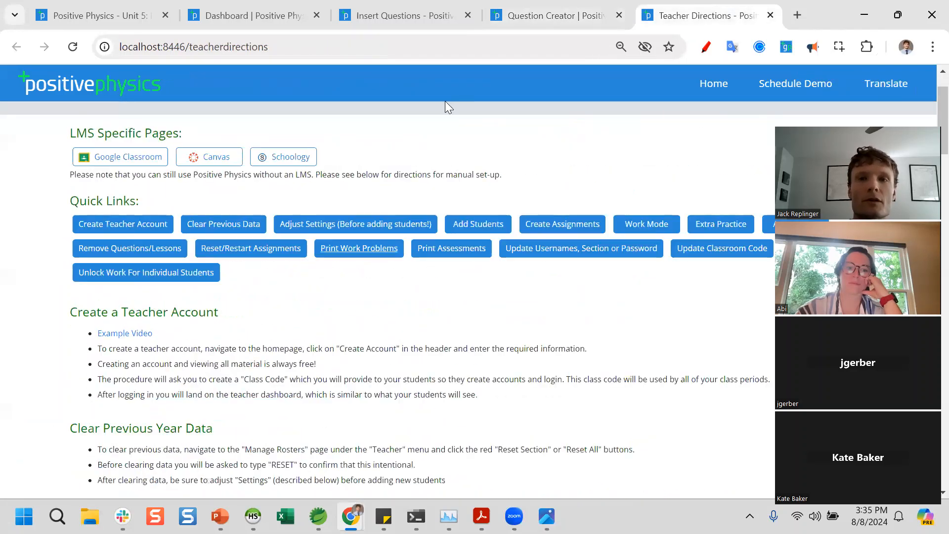
- Open the question creation directions and copy the LaTeX integral example \int_{0}^{8} m x dx\\ from the Notation table
{"action": "left_click", "coordinate": [557, 19]}
{"action": "left_click", "coordinate": [695, 137]}
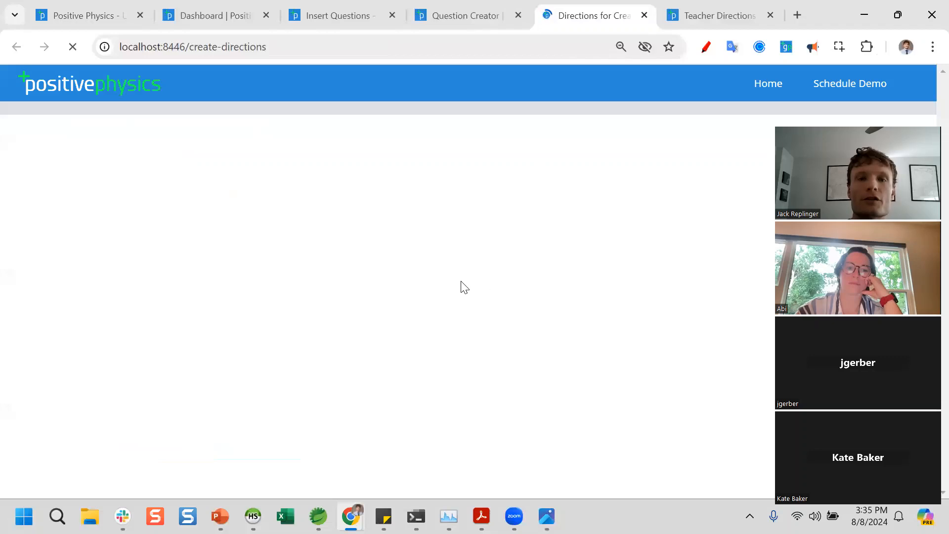
{"action": "scroll", "coordinate": [433, 312], "scroll_direction": "down", "scroll_amount": 10}
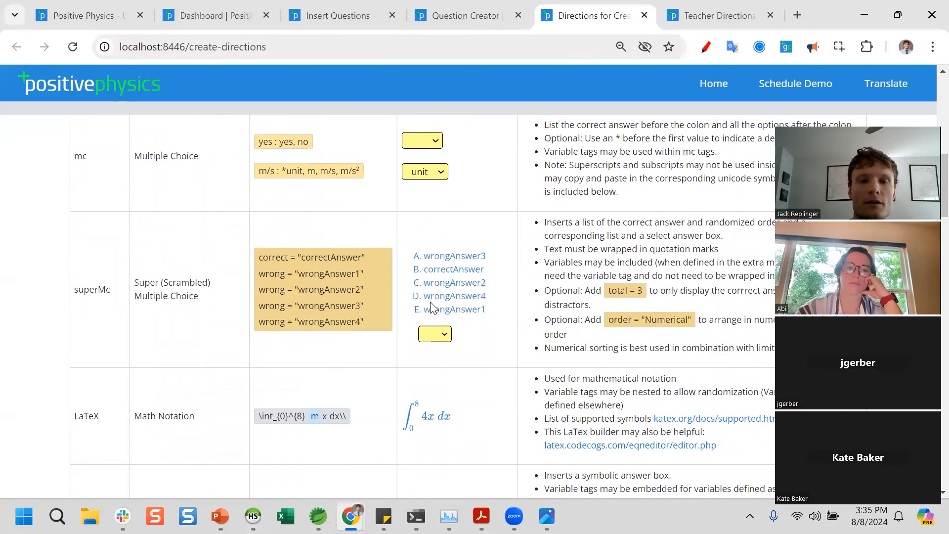
{"action": "scroll", "coordinate": [431, 307], "scroll_direction": "down", "scroll_amount": 4}
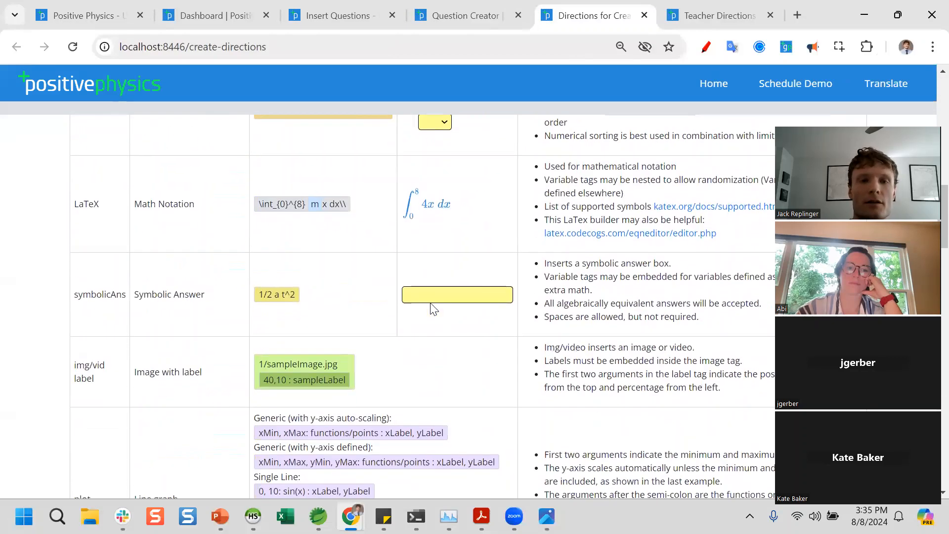
{"action": "triple_click", "coordinate": [317, 200]}
{"action": "key", "text": "ctrl+c"}
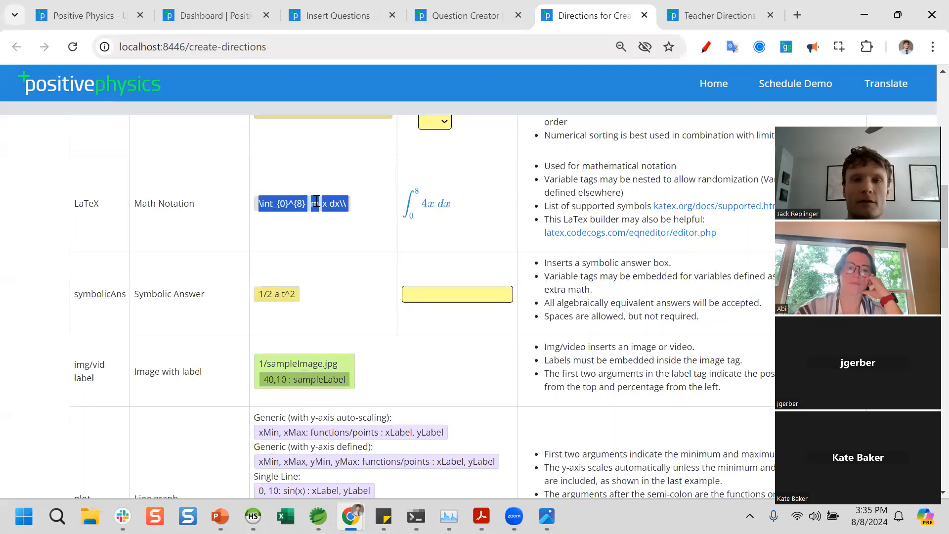
- Paste the copied integral \int_{0}^{8} m x dx\\ into the calc1 question's LaTeX tag, keeping it as HTML
{"action": "left_click", "coordinate": [465, 15]}
{"action": "left_click", "coordinate": [53, 276]}
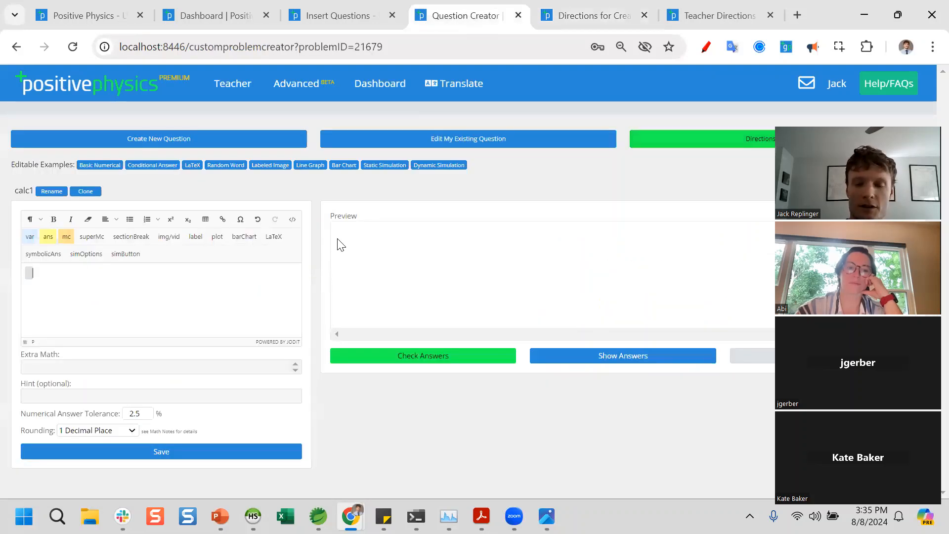
{"action": "key", "text": "ctrl+v"}
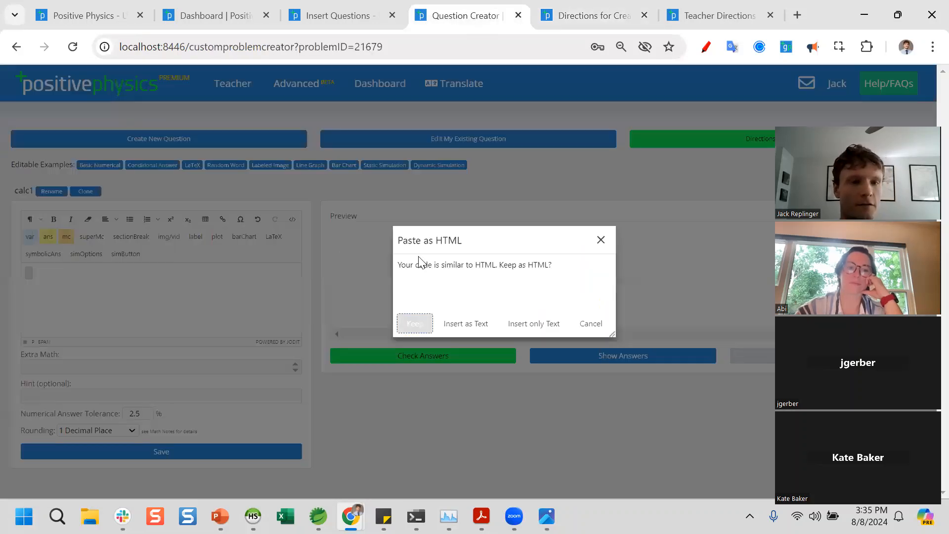
{"action": "left_click", "coordinate": [414, 323]}
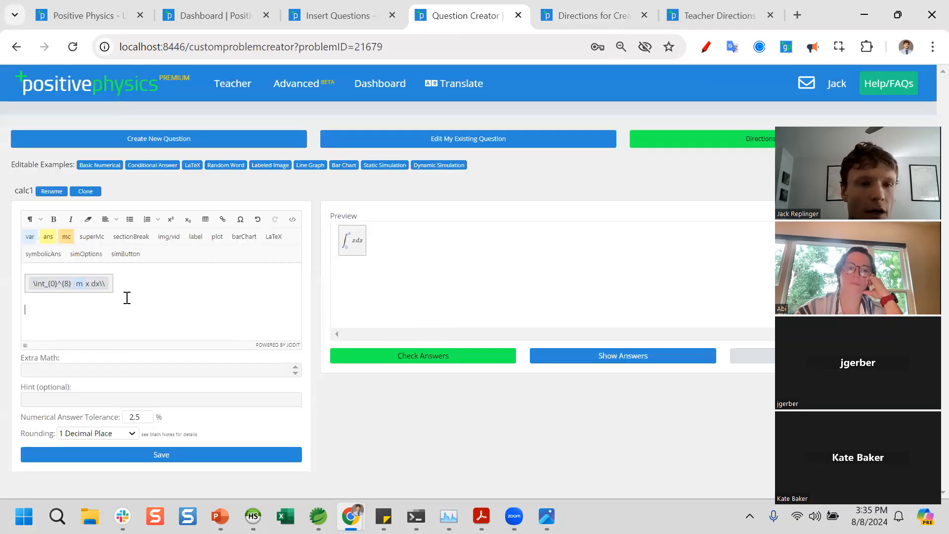
{"action": "left_click", "coordinate": [55, 325]}
{"action": "left_click", "coordinate": [82, 283]}
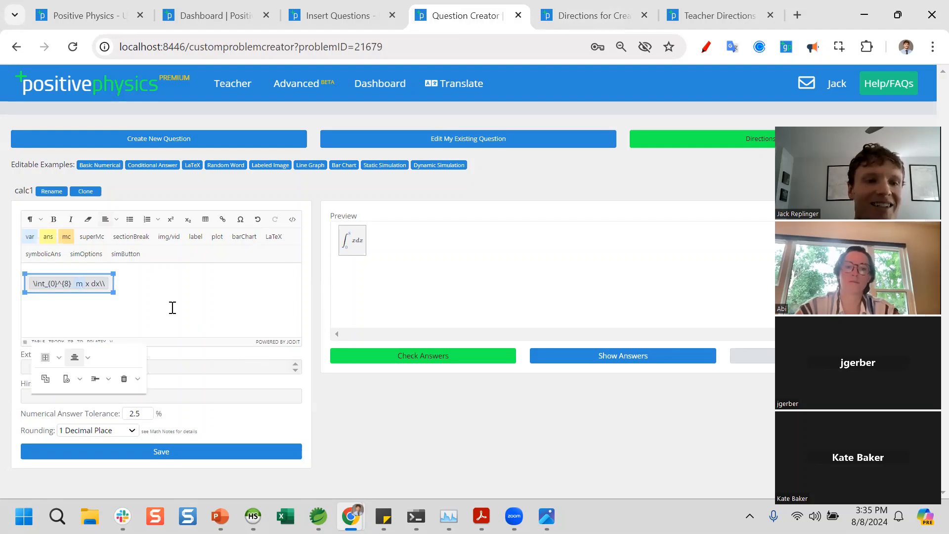
{"action": "key", "text": "ctrl+plus"}
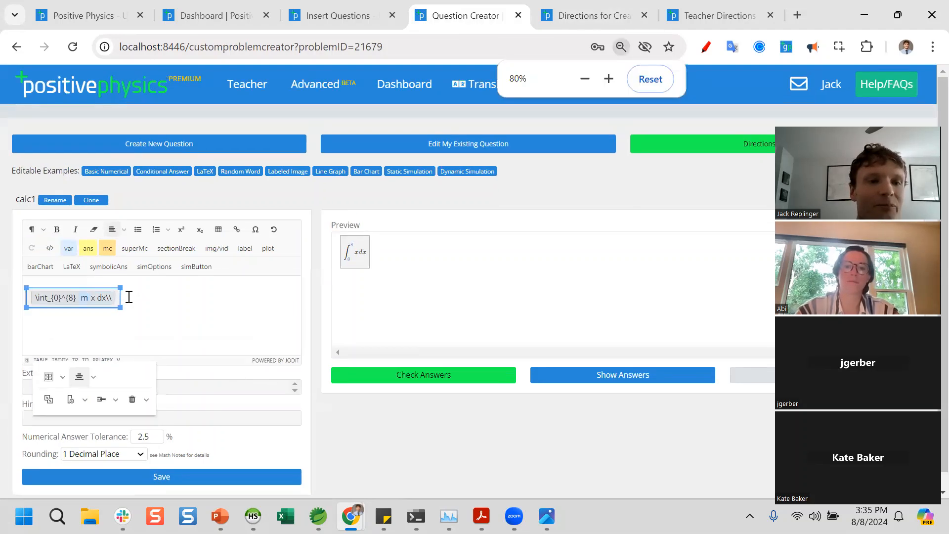
{"action": "key", "text": "ctrl+plus"}
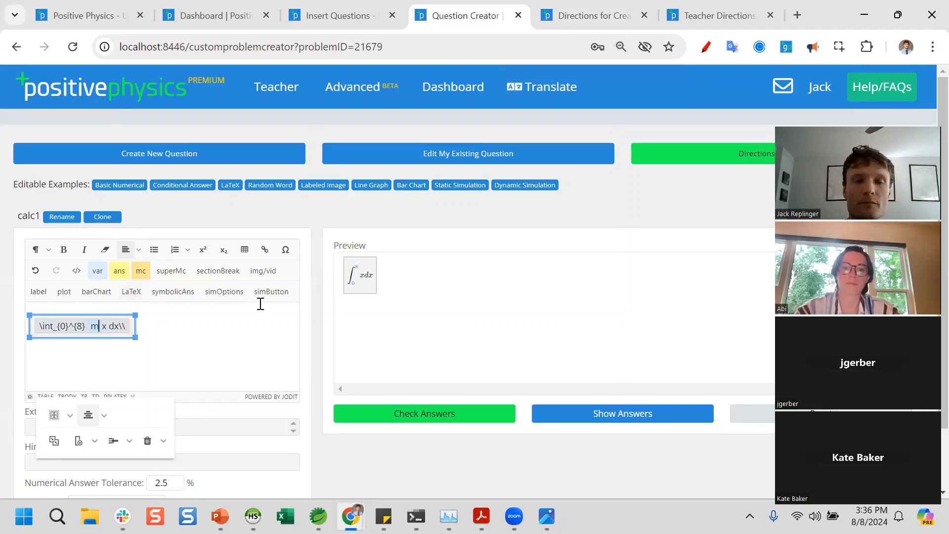
- Define the variable m in Extra Math as rand(10,20,2)
{"action": "scroll", "coordinate": [243, 364], "scroll_direction": "down", "scroll_amount": 1}
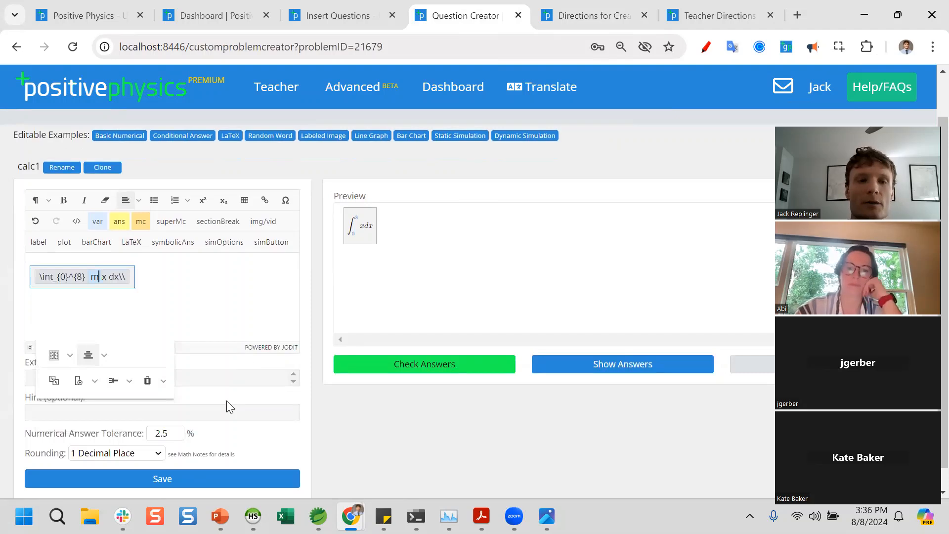
{"action": "left_click", "coordinate": [199, 408]}
{"action": "left_click", "coordinate": [211, 377]}
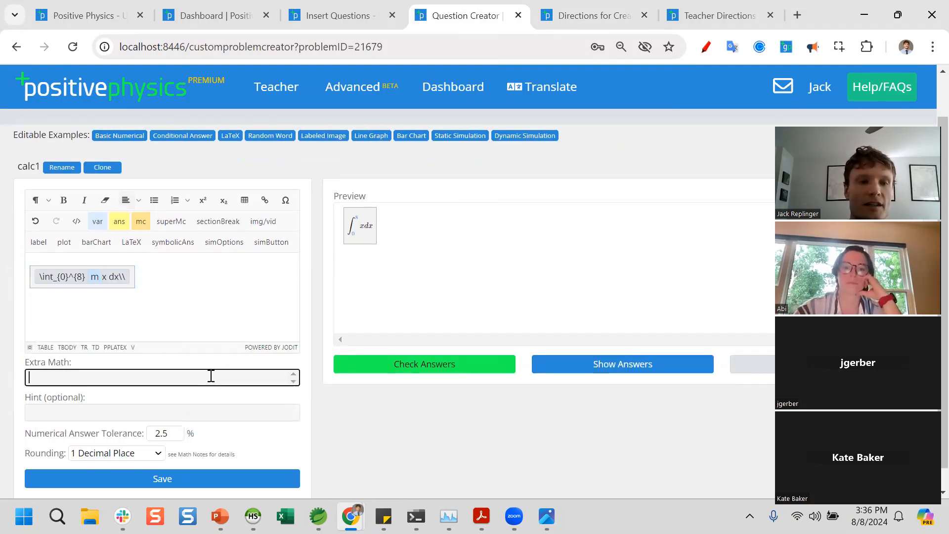
{"action": "type", "text": "m = rand"}
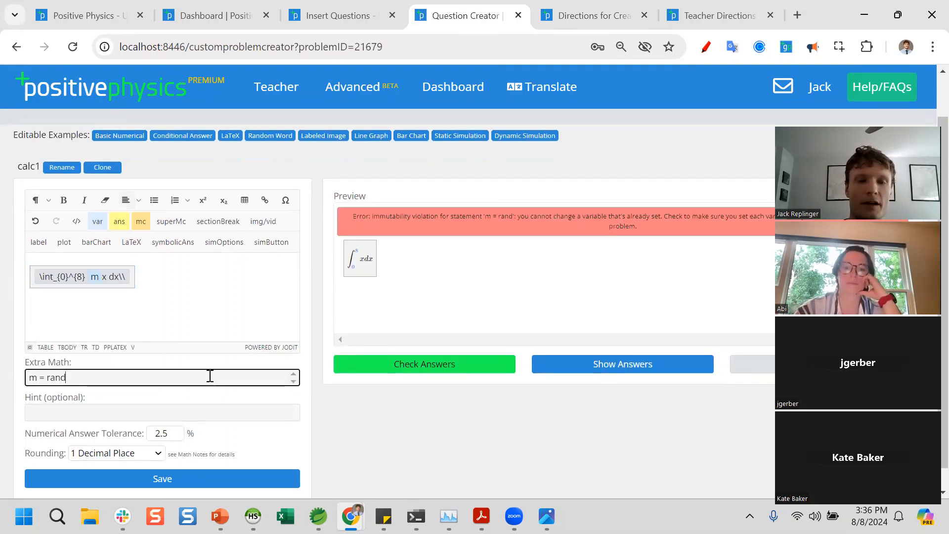
{"action": "type", "text": "(10,20,3)"}
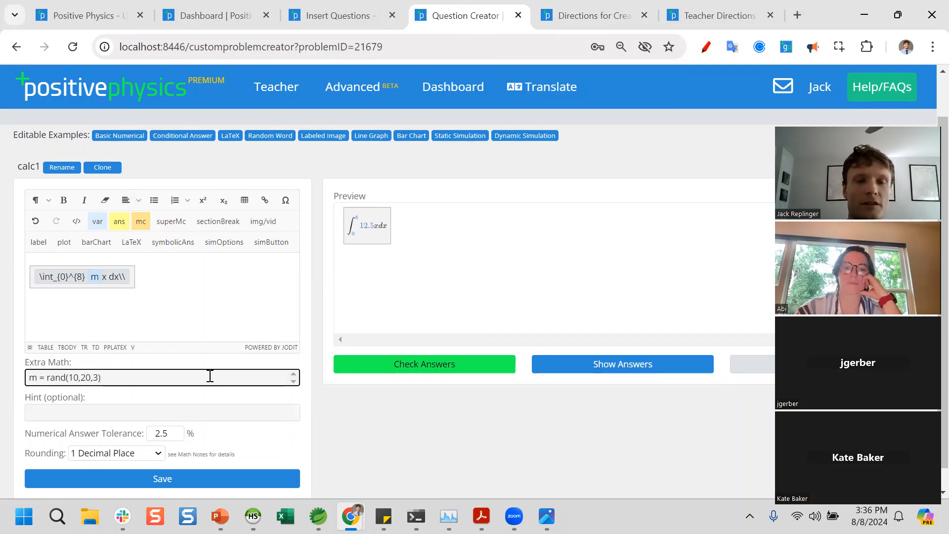
{"action": "key", "text": "Left"}
{"action": "key", "text": "BackSpace"}
{"action": "type", "text": "2"}
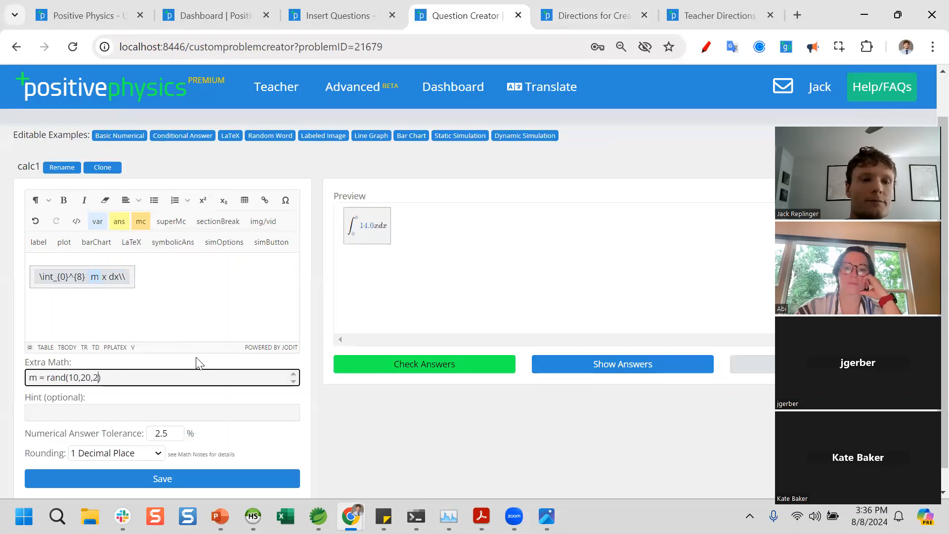
{"action": "key", "text": "ctrl+plus"}
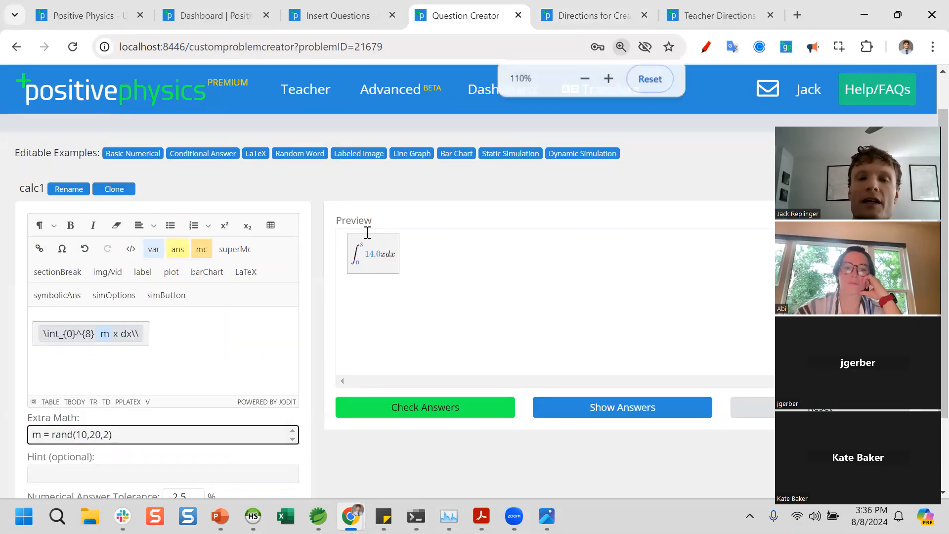
{"action": "scroll", "coordinate": [373, 279], "scroll_direction": "down", "scroll_amount": 1}
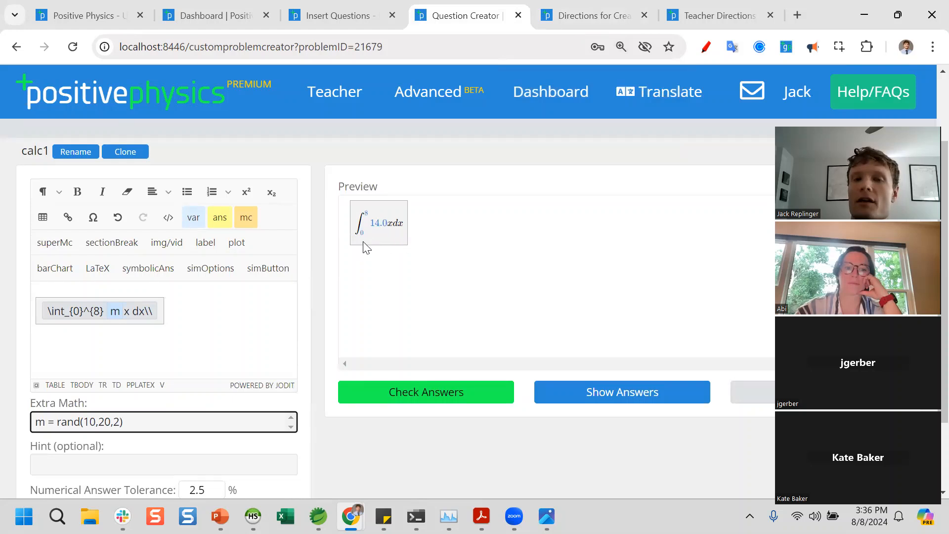
- Remove the 0 and 8 limits from the LaTeX integral and start a new line of text below it
{"action": "left_click", "coordinate": [195, 309]}
{"action": "key", "text": "Return"}
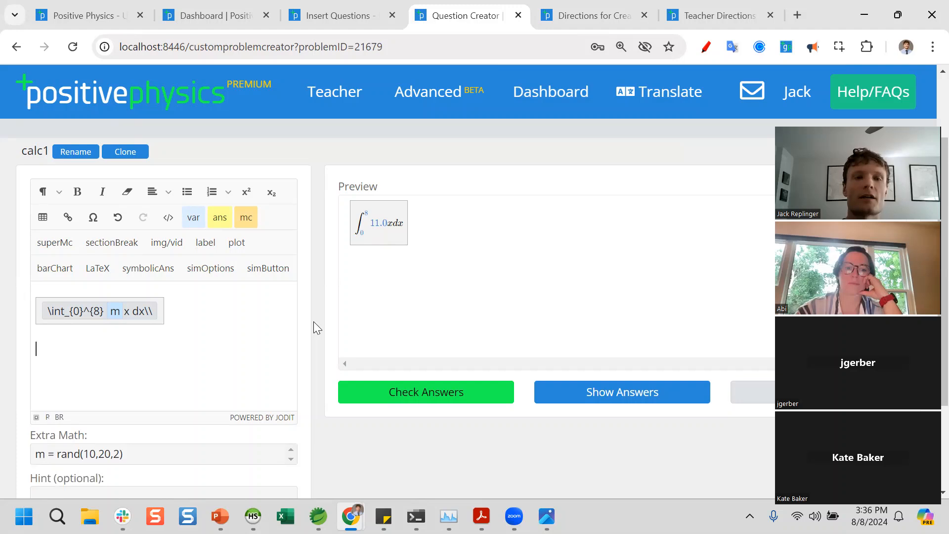
{"action": "left_click", "coordinate": [107, 309]}
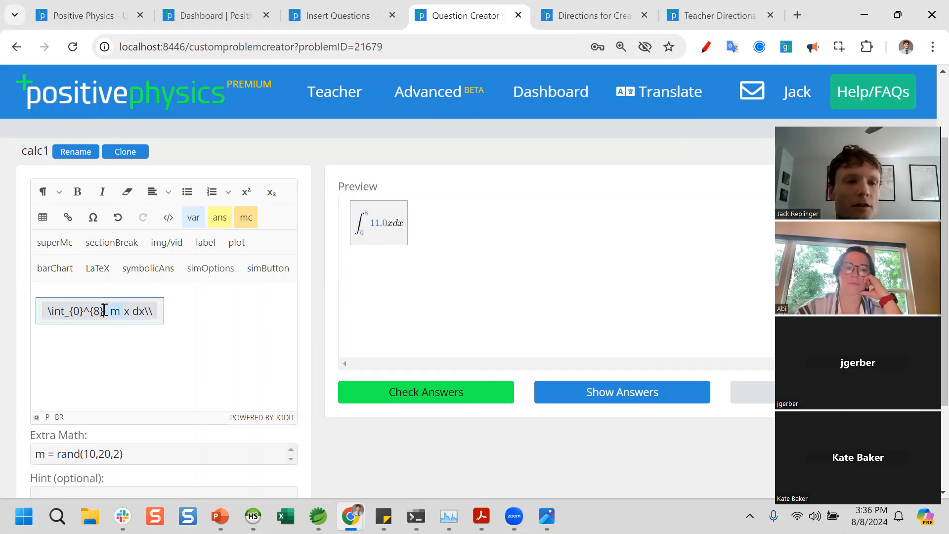
{"action": "key", "text": "BackSpace"}
{"action": "key", "text": "BackSpace"}
{"action": "key", "text": "BackSpace"}
{"action": "key", "text": "BackSpace"}
{"action": "key", "text": "BackSpace"}
{"action": "key", "text": "BackSpace"}
{"action": "key", "text": "BackSpace"}
{"action": "key", "text": "BackSpace"}
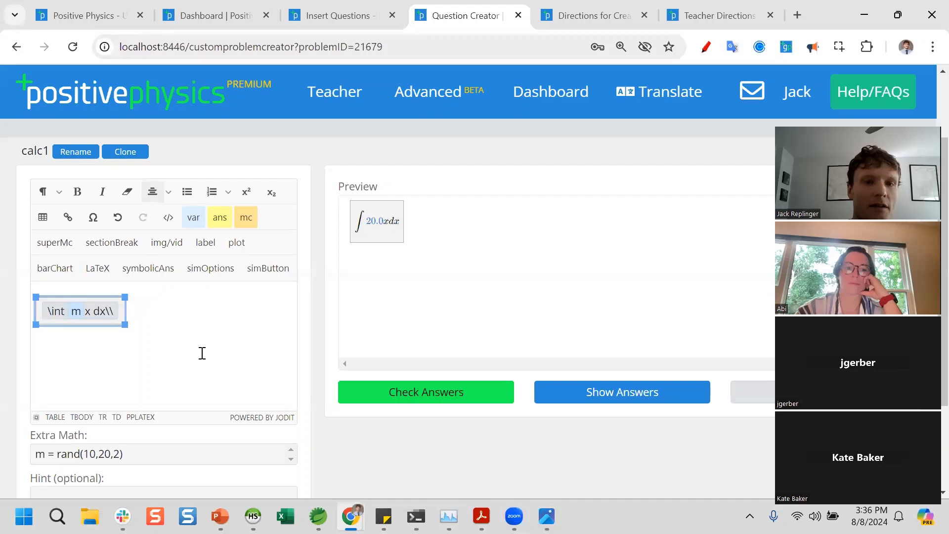
{"action": "left_click", "coordinate": [151, 310]}
{"action": "key", "text": "Return"}
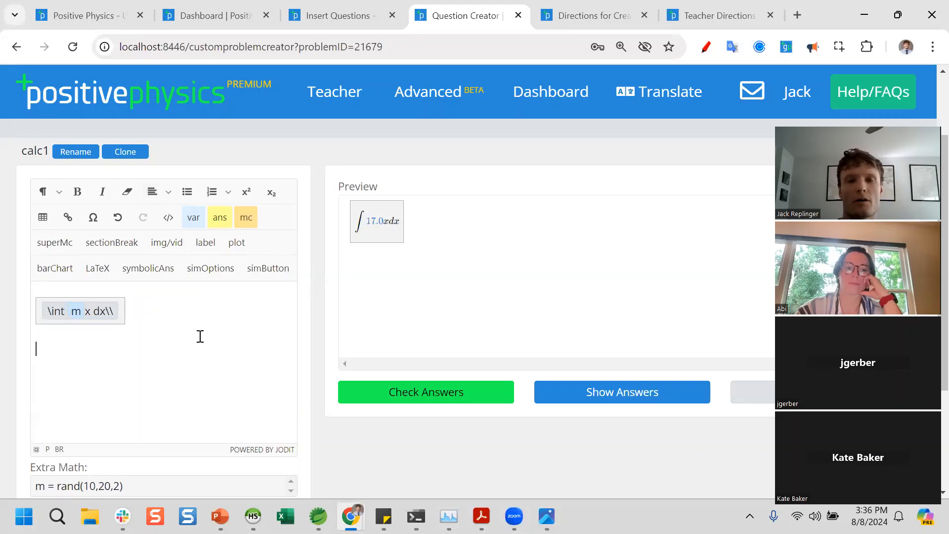
{"action": "type", "text": "W"}
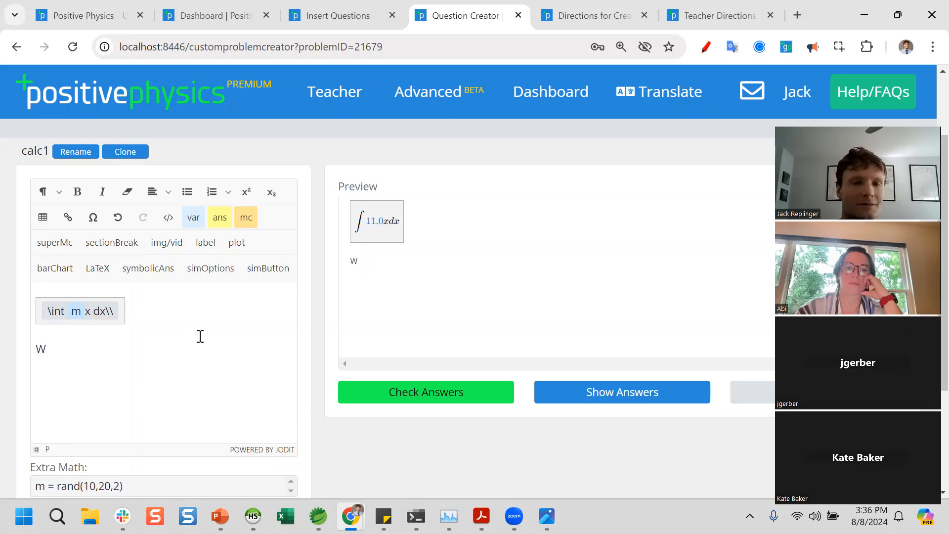
- Replace the entire question text with "What is the derivative of"
{"action": "key", "text": "ctrl+a"}
{"action": "key", "text": "BackSpace"}
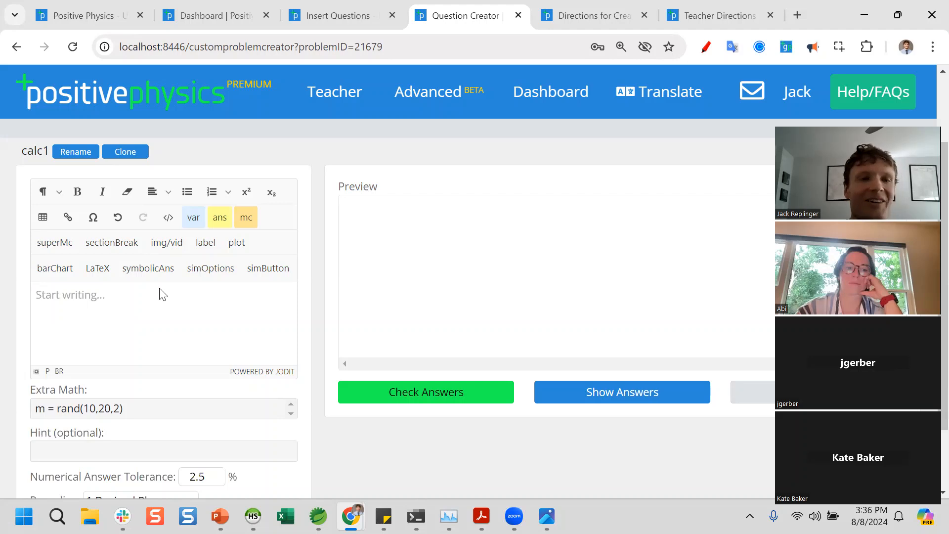
{"action": "type", "text": "W"}
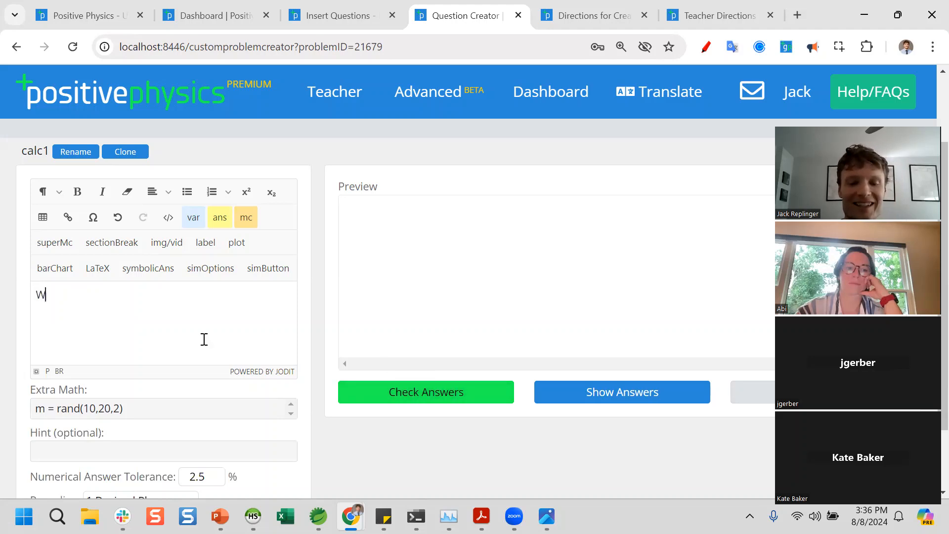
{"action": "type", "text": "hat is the derivative of"}
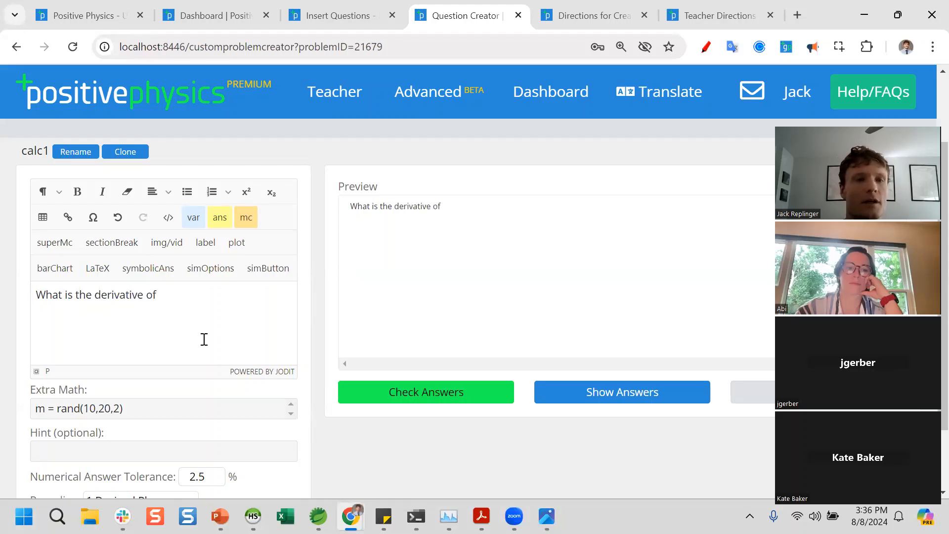
- Add a variable tag c at the end of the question text and rename the Extra Math variable m to c
{"action": "left_click", "coordinate": [193, 217]}
{"action": "scroll", "coordinate": [215, 339], "scroll_direction": "down", "scroll_amount": 2}
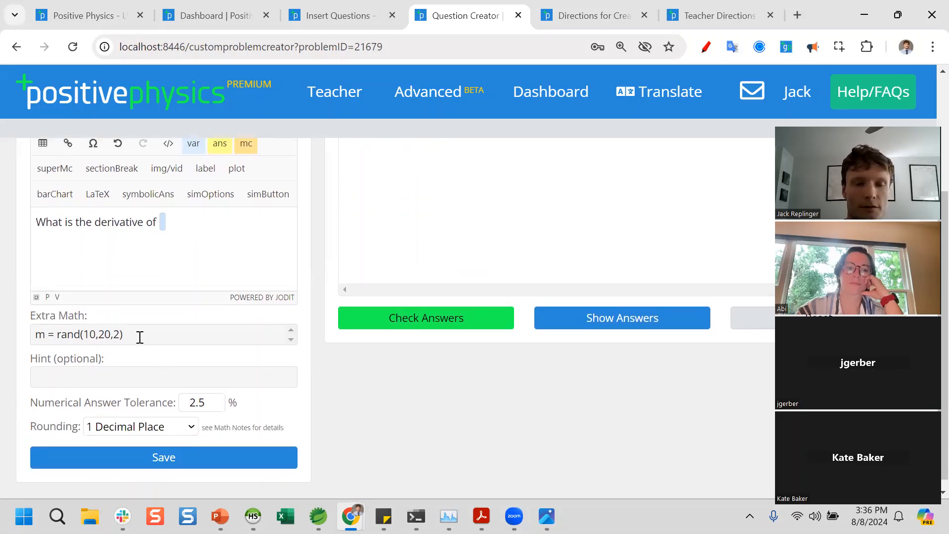
{"action": "double_click", "coordinate": [38, 334]}
{"action": "type", "text": "c"}
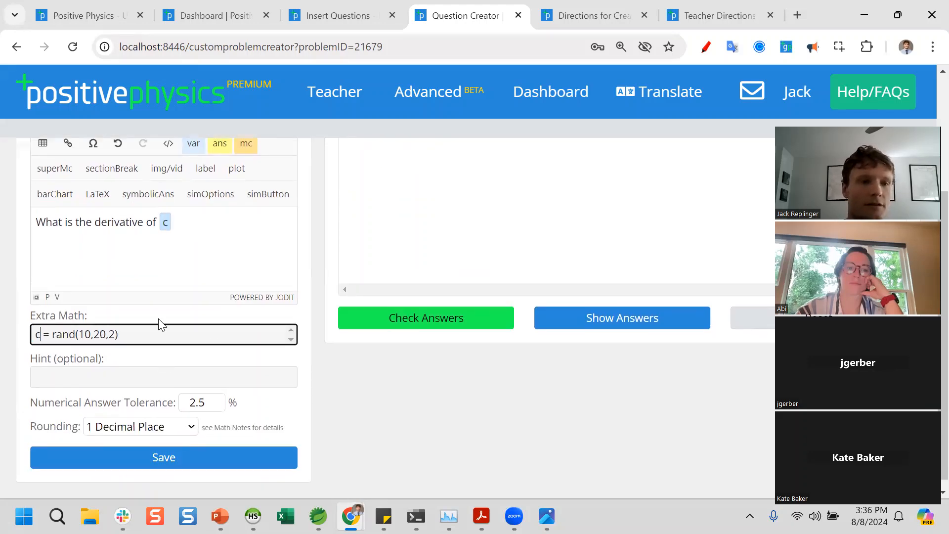
{"action": "key", "text": "Return"}
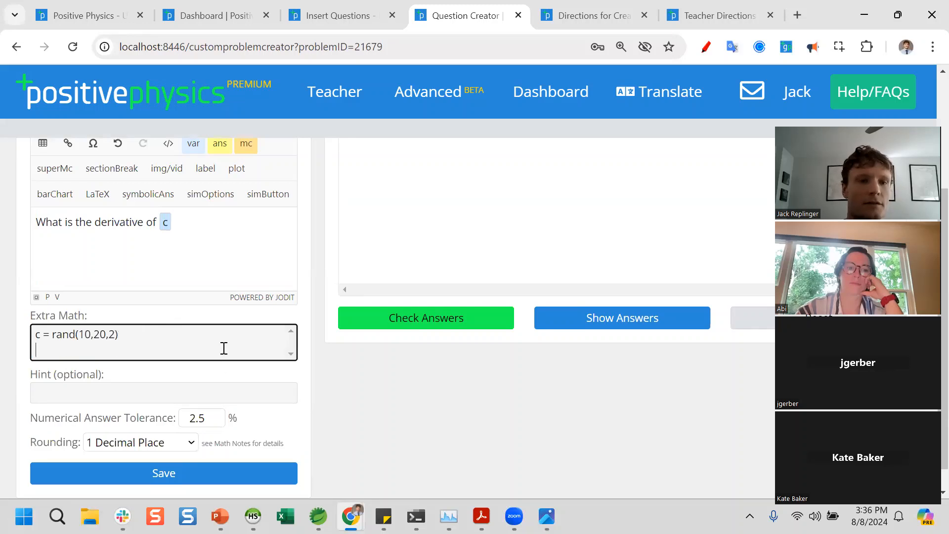
- Append x after the c tag, with a superscript variable tag P as its exponent
{"action": "left_click", "coordinate": [207, 223]}
{"action": "type", "text": "x"}
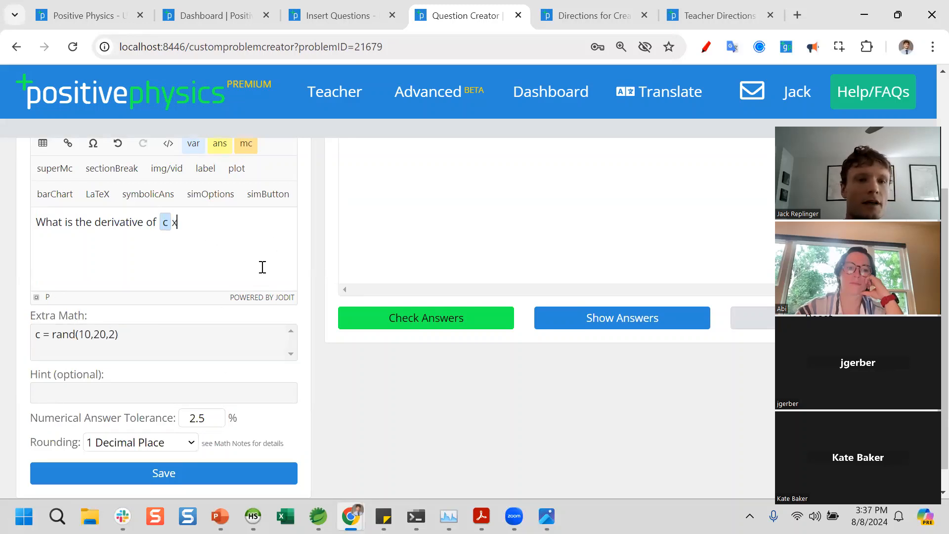
{"action": "scroll", "coordinate": [252, 268], "scroll_direction": "up", "scroll_amount": 3}
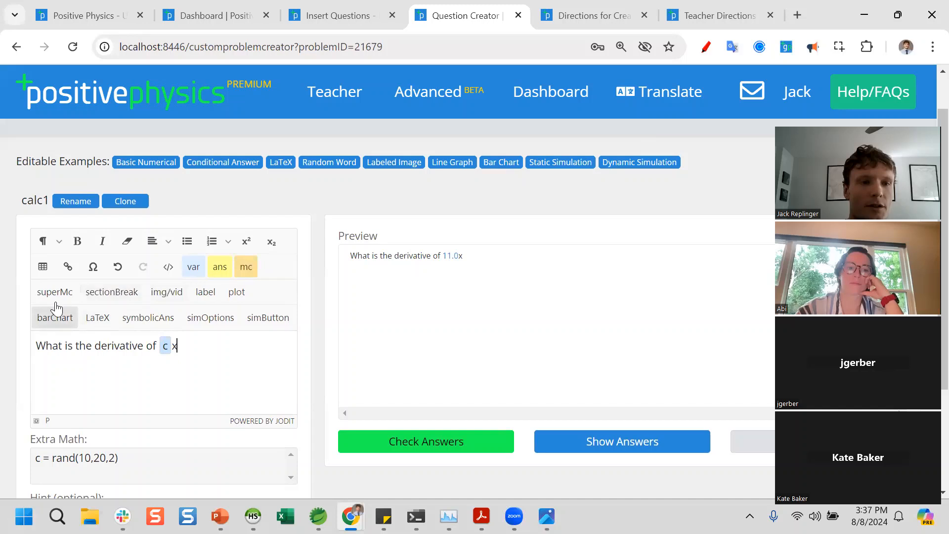
{"action": "left_click", "coordinate": [246, 241]}
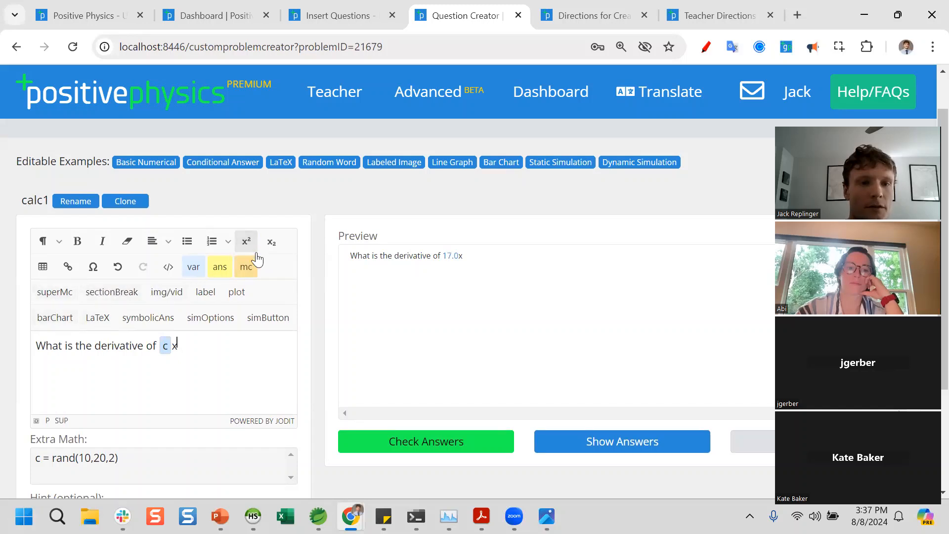
{"action": "type", "text": "P"}
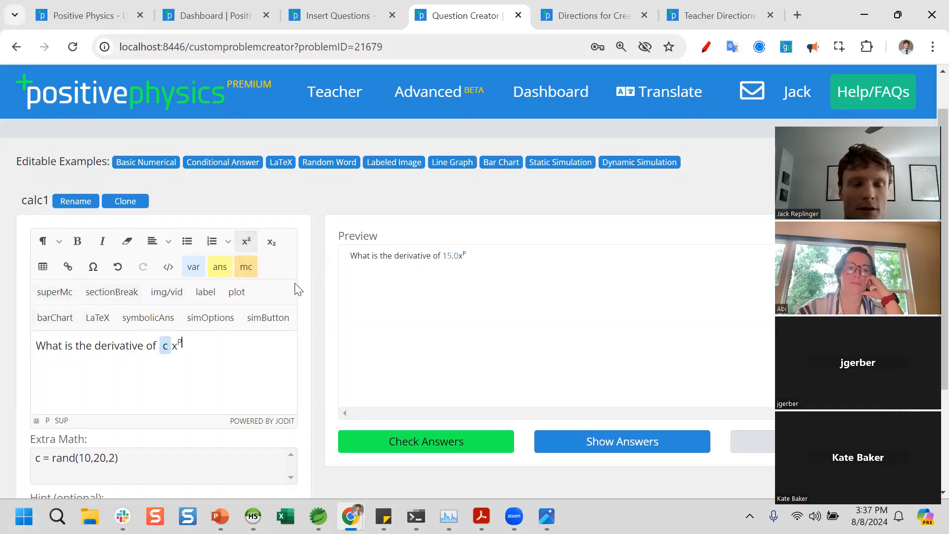
{"action": "key", "text": "BackSpace"}
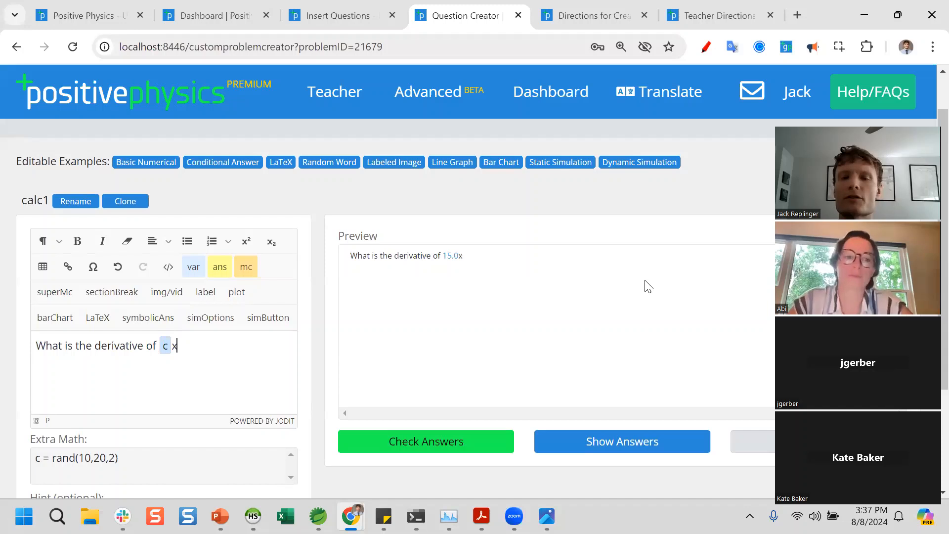
{"action": "left_click", "coordinate": [245, 247]}
{"action": "left_click", "coordinate": [194, 267]}
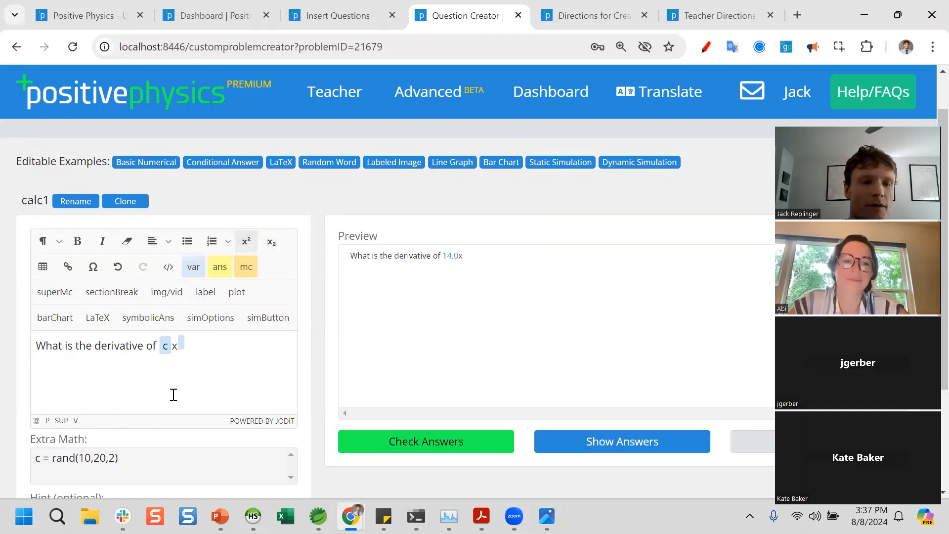
{"action": "type", "text": "P"}
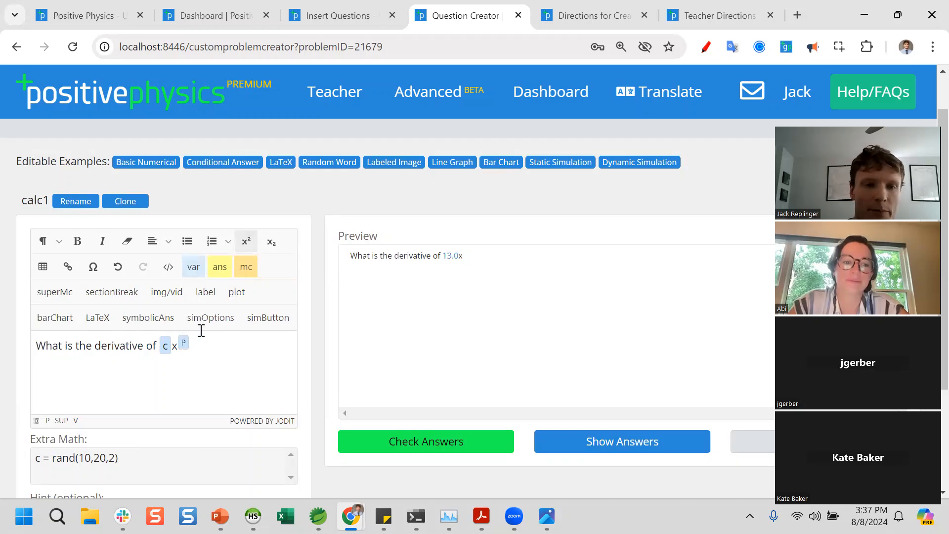
- Define the exponent variable on a new Extra Math line as P = rand(3,5,1)
{"action": "left_click", "coordinate": [117, 472]}
{"action": "key", "text": "Return"}
{"action": "type", "text": "P = rand("}
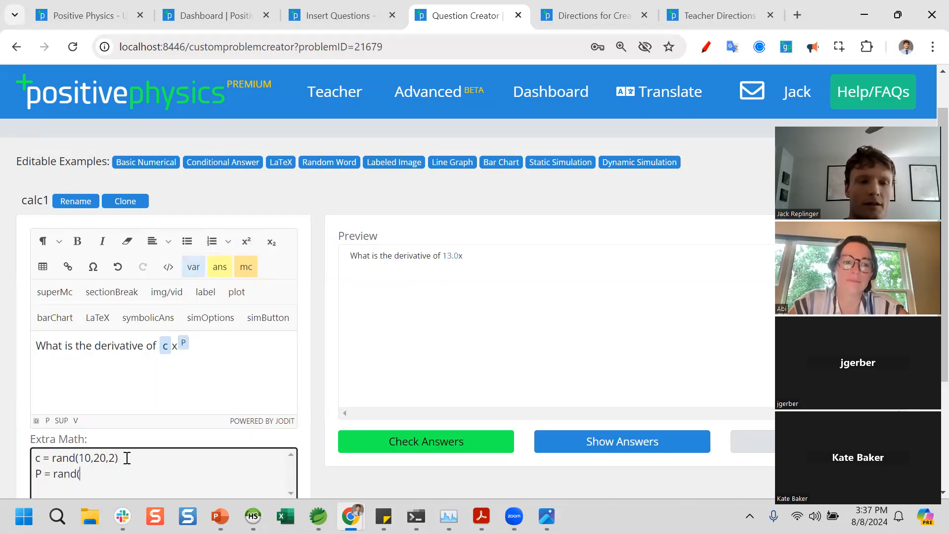
{"action": "type", "text": "3,5"}
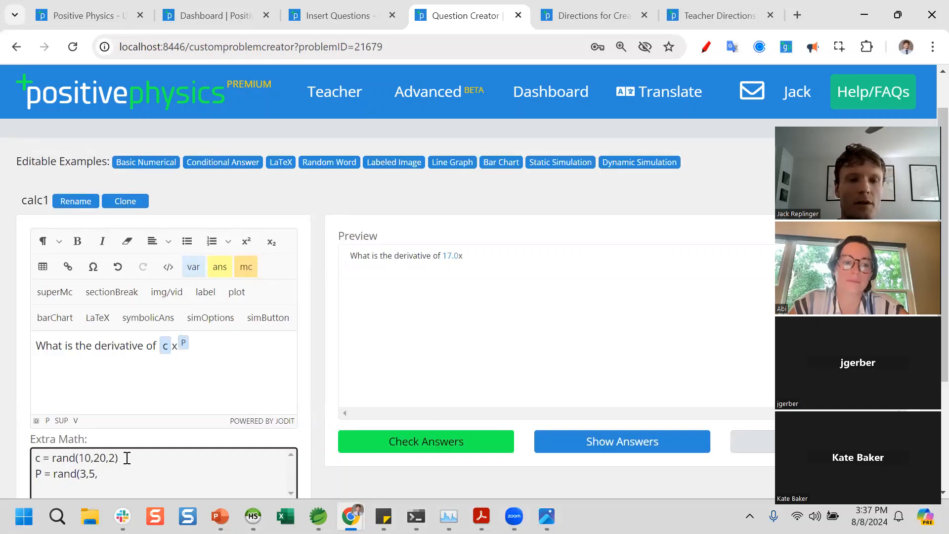
{"action": "type", "text": ",1)"}
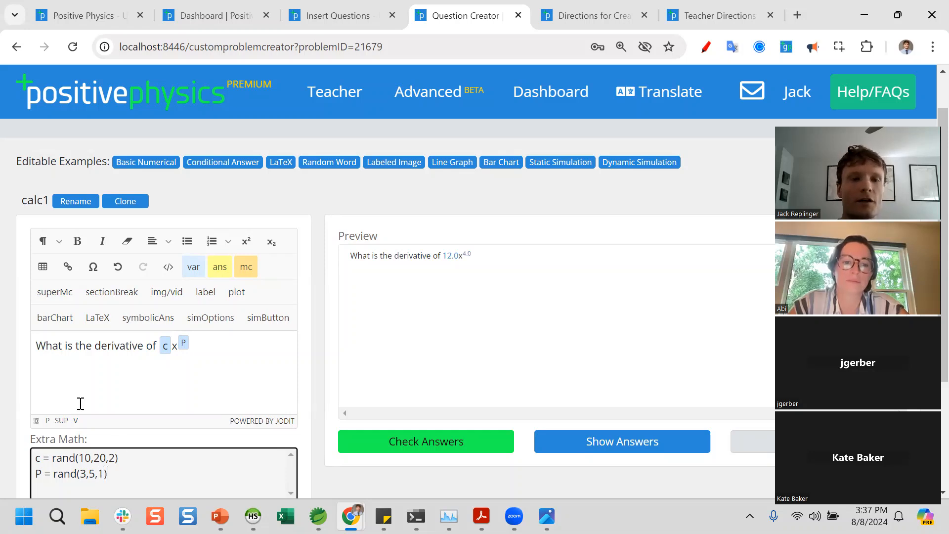
- Change the question's rounding so the coefficient and exponent are shown without decimal places
{"action": "scroll", "coordinate": [218, 391], "scroll_direction": "down", "scroll_amount": 3}
{"action": "left_click", "coordinate": [160, 417]}
{"action": "left_click", "coordinate": [134, 291]}
{"action": "scroll", "coordinate": [401, 203], "scroll_direction": "up", "scroll_amount": 2}
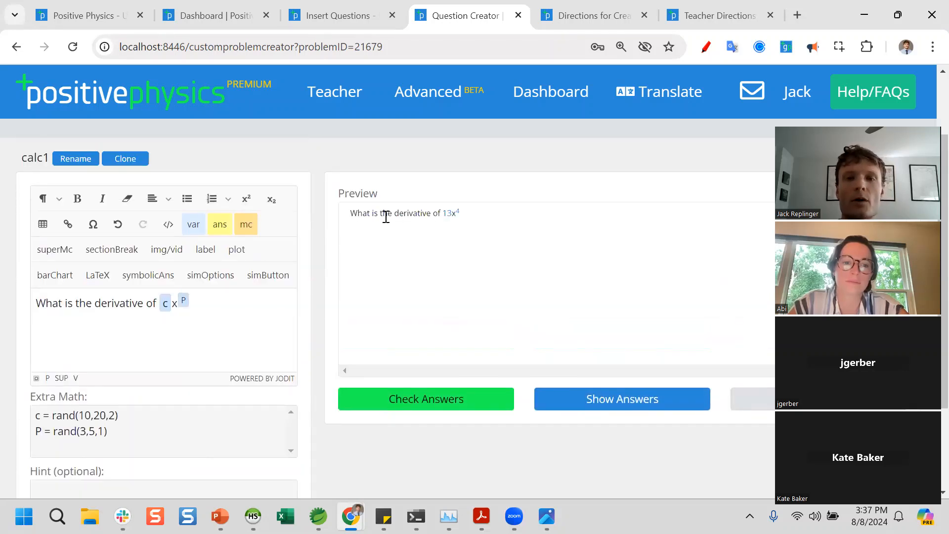
- End the derivative question with a question mark after the exponent and insert a symbolic answer field on a new line below
{"action": "left_click", "coordinate": [216, 307]}
{"action": "type", "text": "?"}
{"action": "key", "text": "BackSpace"}
{"action": "key", "text": "Right"}
{"action": "type", "text": "?"}
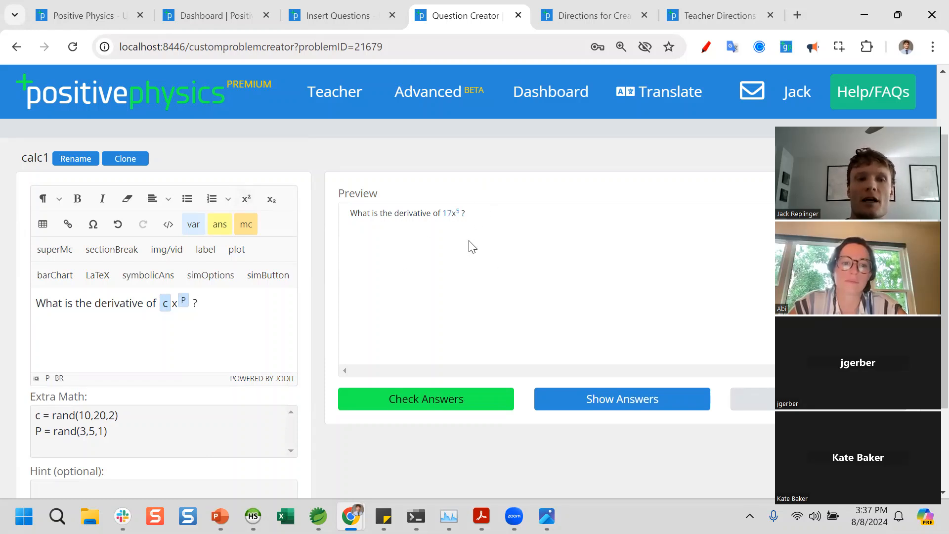
{"action": "key", "text": "Return"}
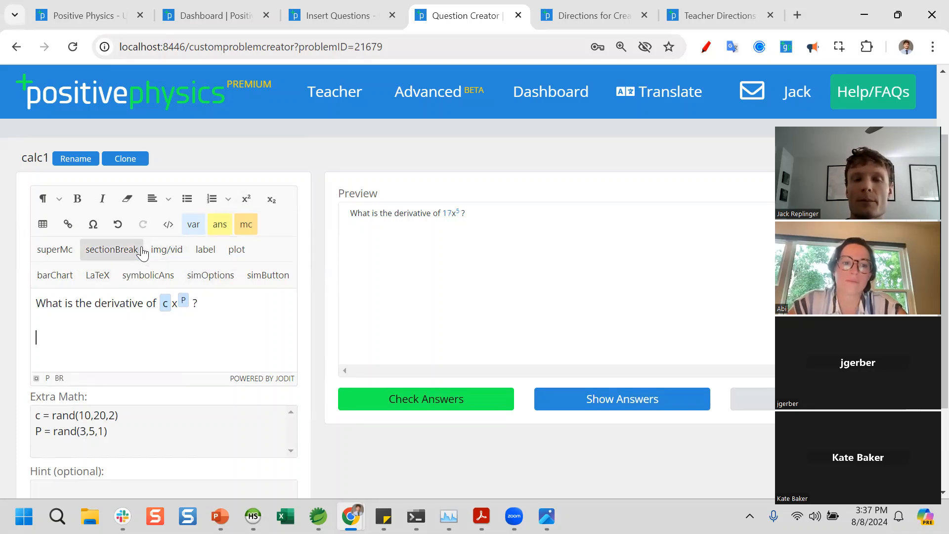
{"action": "left_click", "coordinate": [142, 276]}
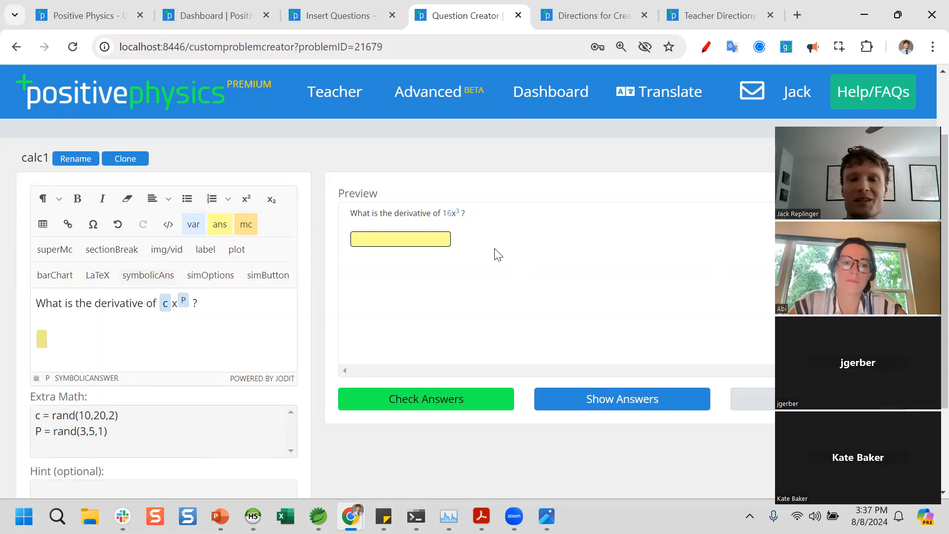
{"action": "type", "text": "P*"}
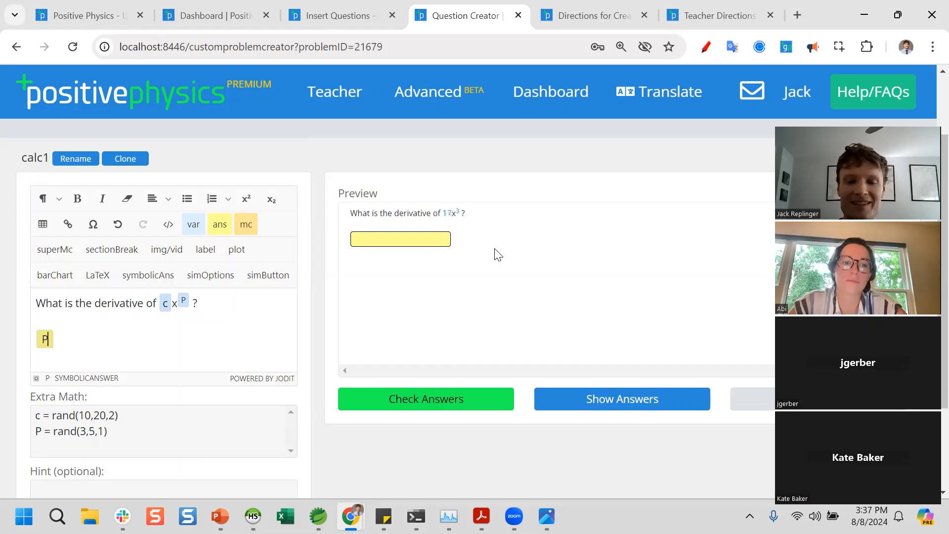
{"action": "key", "text": "BackSpace"}
{"action": "key", "text": "BackSpace"}
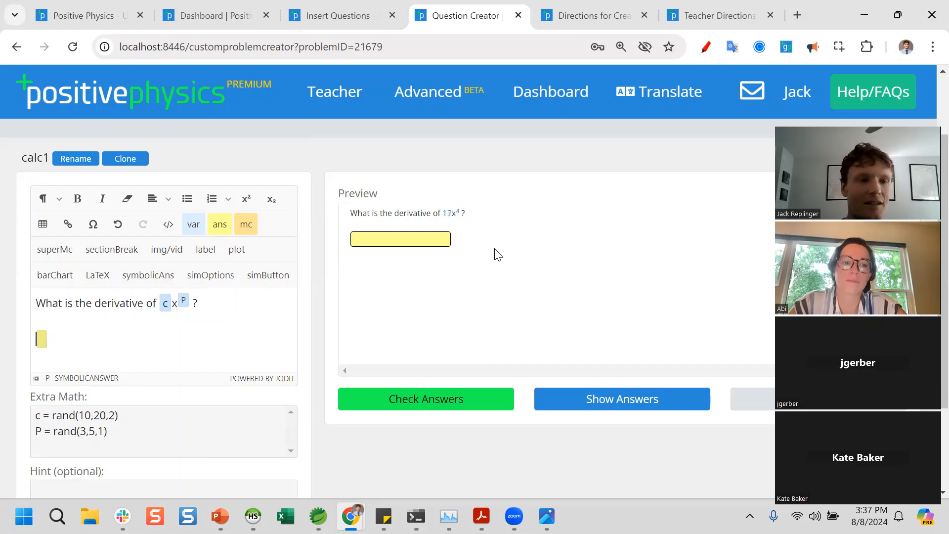
{"action": "key", "text": "ctrl+z"}
{"action": "key", "text": "ctrl+z"}
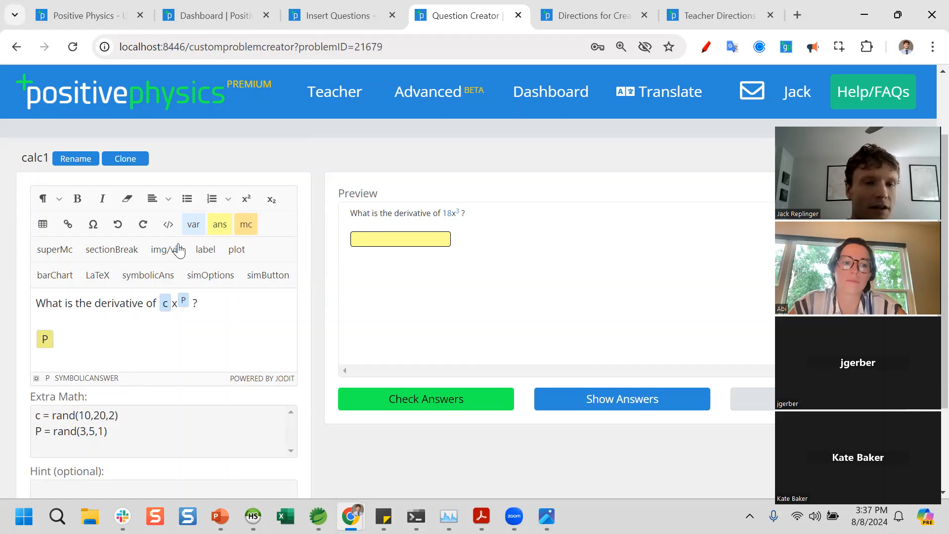
{"action": "key", "text": "BackSpace"}
- Put a variable tag containing A inside the symbolic answer field
{"action": "type", "text": "P"}
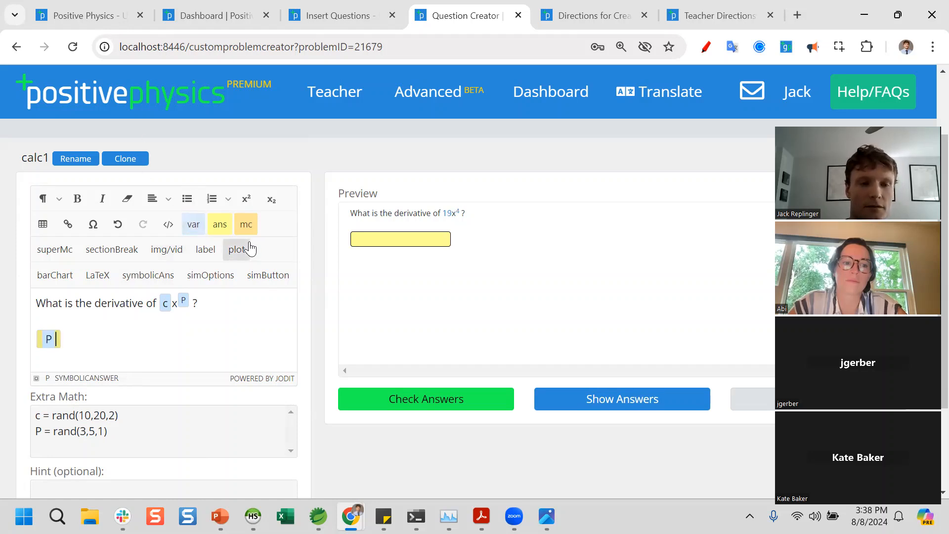
{"action": "type", "text": "*"}
{"action": "key", "text": "BackSpace"}
{"action": "key", "text": "BackSpace"}
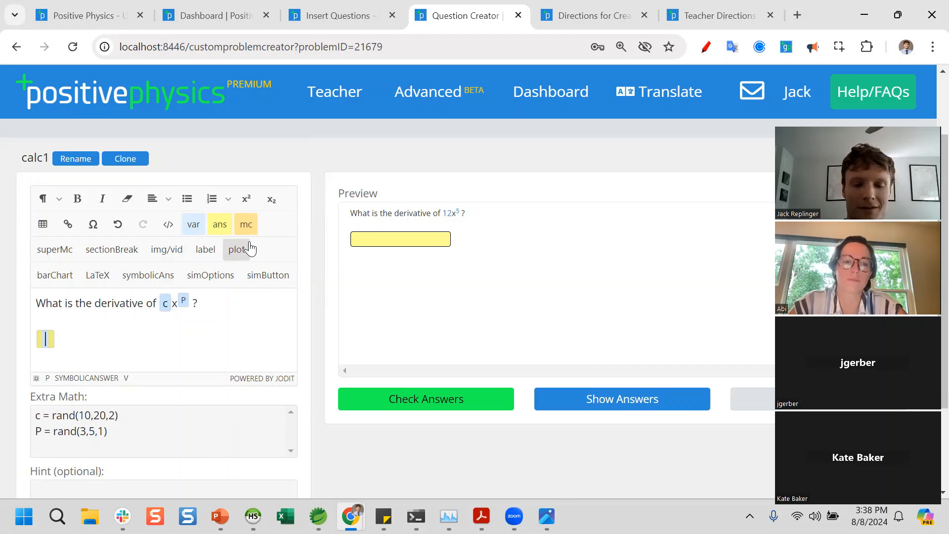
{"action": "type", "text": "A"}
- Add the expression P*c on a new Extra Math line
{"action": "left_click", "coordinate": [138, 424]}
{"action": "key", "text": "Return"}
{"action": "type", "text": "P*c"}
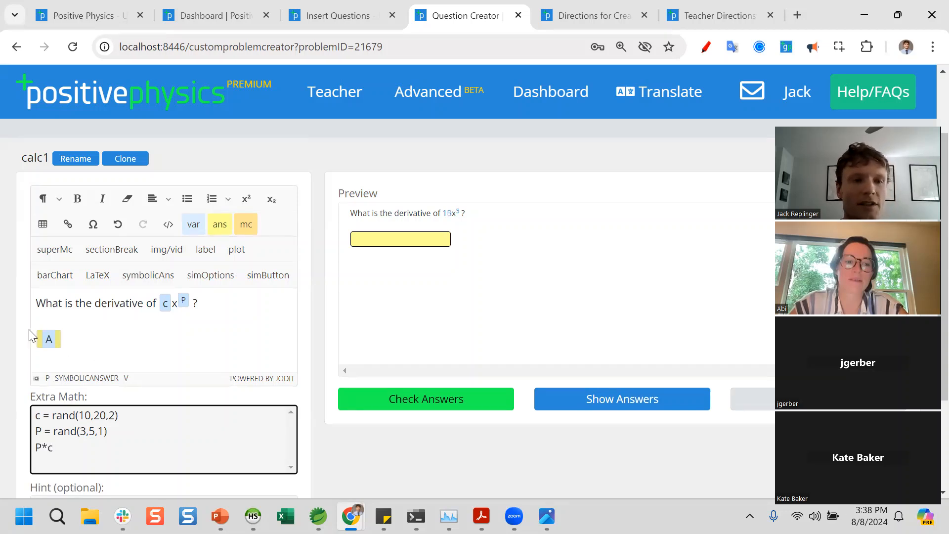
- Append x^ and a variable tag P-1 after the A tag in the symbolic answer, and show the answer in the preview
{"action": "left_click", "coordinate": [56, 339]}
{"action": "type", "text": "x"}
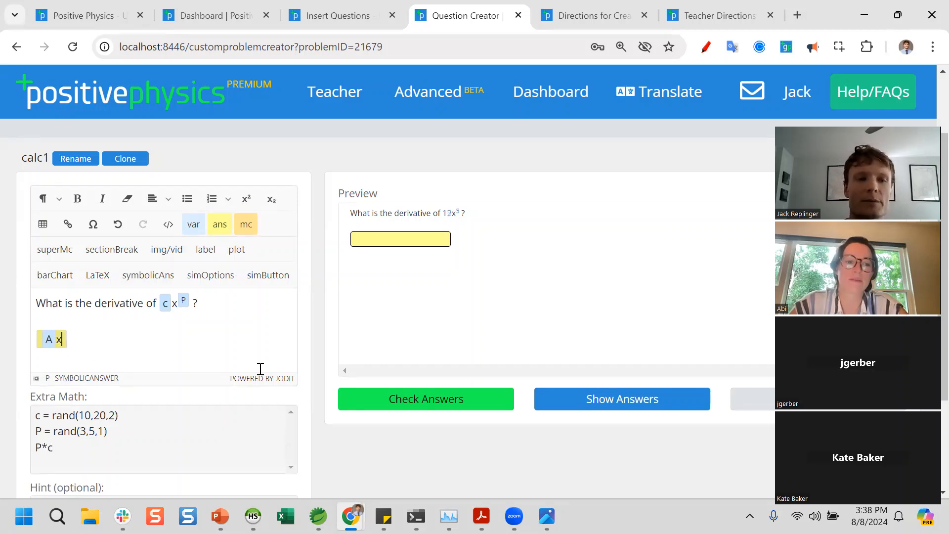
{"action": "type", "text": "^"}
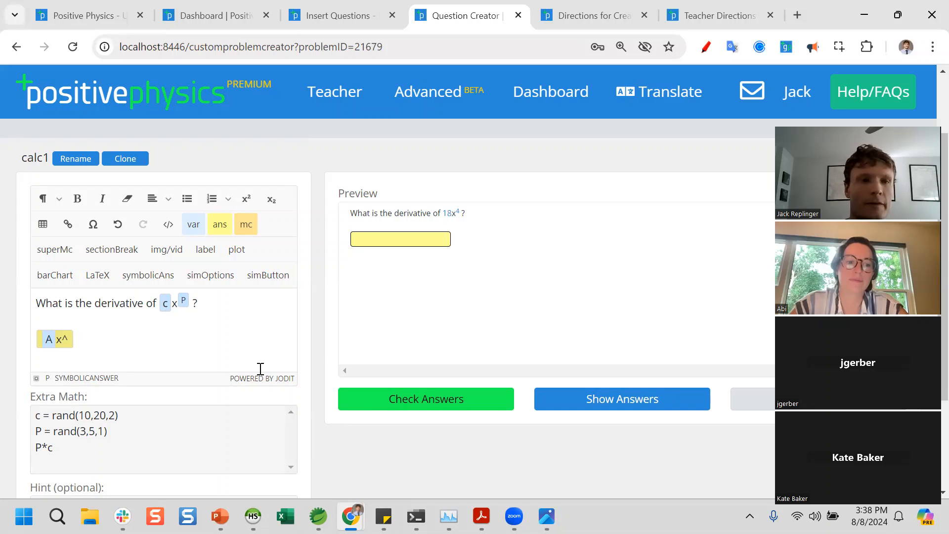
{"action": "left_click", "coordinate": [193, 224]}
{"action": "type", "text": "P-1"}
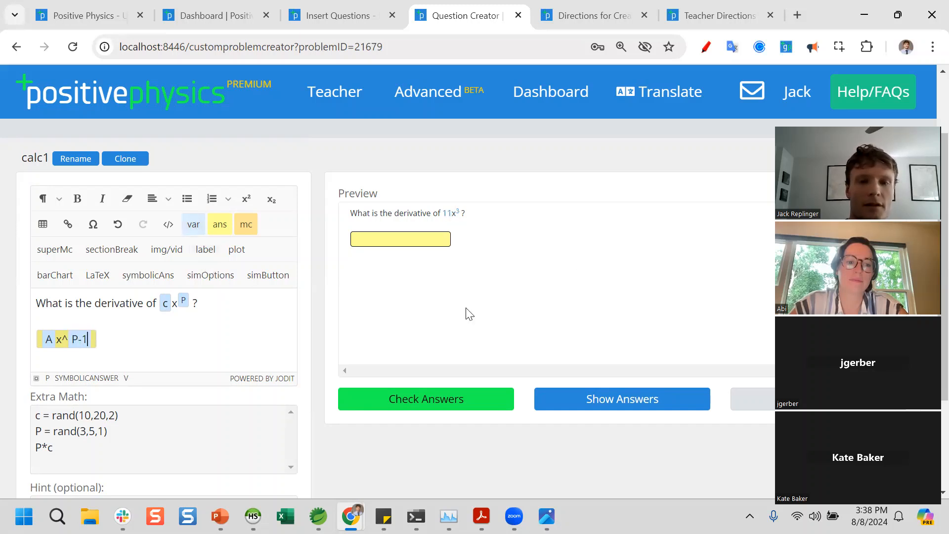
{"action": "scroll", "coordinate": [594, 343], "scroll_direction": "down", "scroll_amount": 2}
{"action": "left_click", "coordinate": [581, 301]}
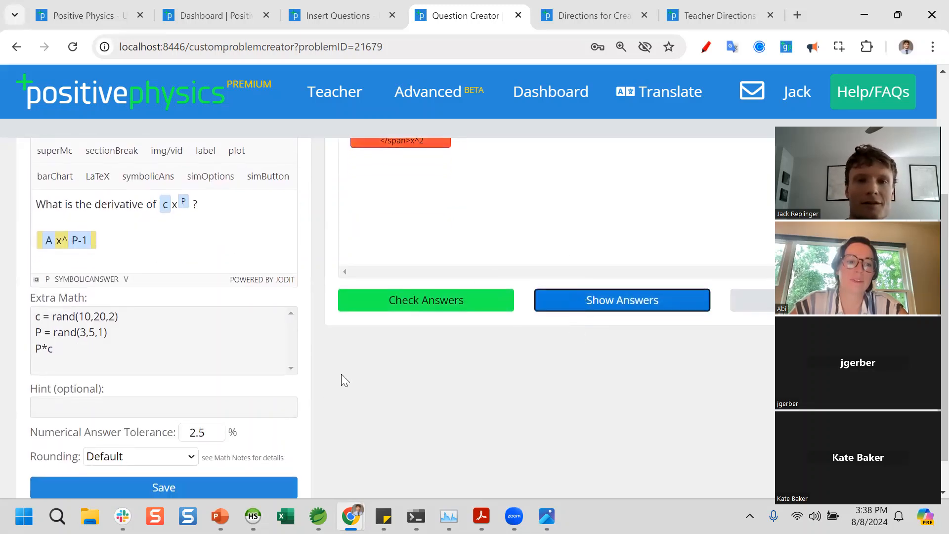
- Remove the P*c line from Extra Math and replace A with P*c in the symbolic answer's first variable tag
{"action": "scroll", "coordinate": [343, 374], "scroll_direction": "up", "scroll_amount": 1}
{"action": "left_click", "coordinate": [52, 290]}
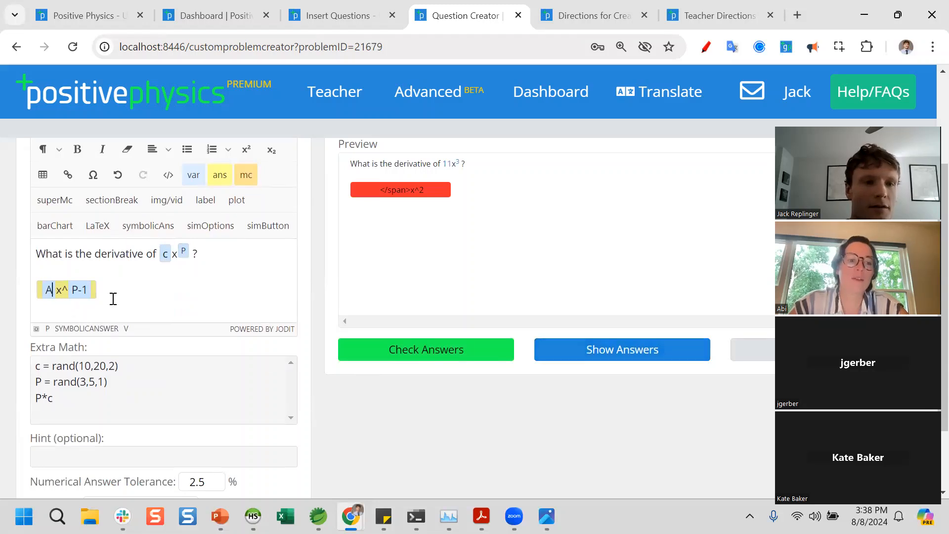
{"action": "left_click", "coordinate": [35, 401]}
{"action": "left_click_drag", "start_coordinate": [74, 396], "coordinate": [36, 398]}
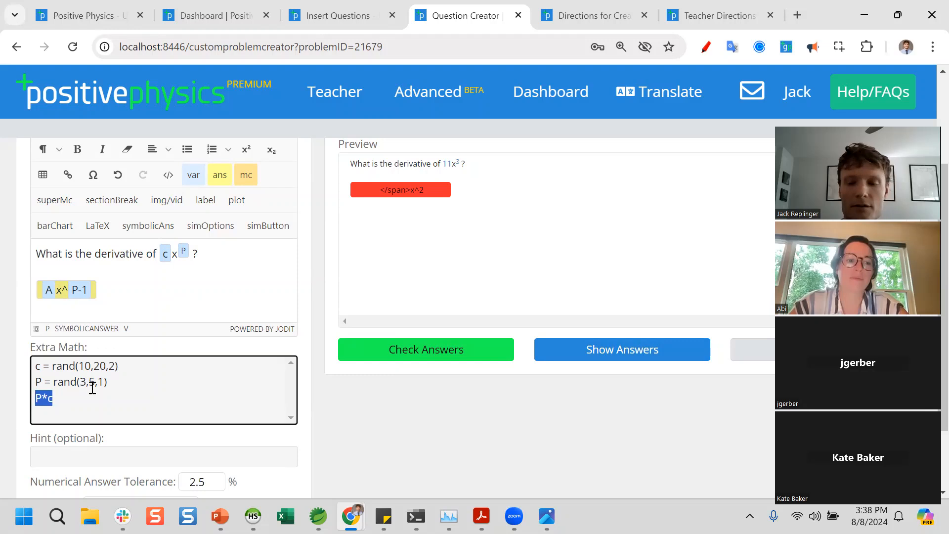
{"action": "key", "text": "ctrl+x"}
{"action": "key", "text": "BackSpace"}
{"action": "left_click", "coordinate": [52, 291]}
{"action": "key", "text": "BackSpace"}
{"action": "type", "text": "P*c"}
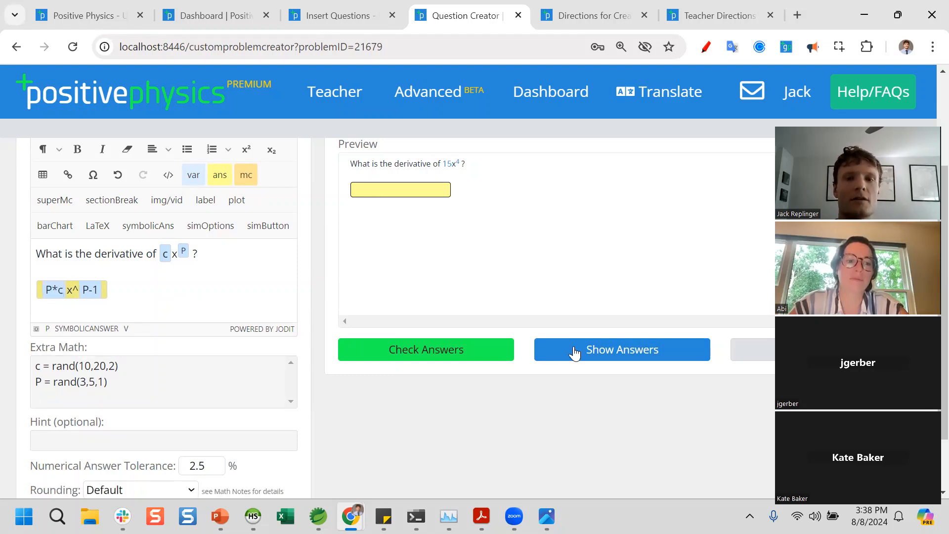
- Test the symbolic answer by repeatedly showing the answers and resetting the preview with new random values
{"action": "left_click", "coordinate": [574, 353]}
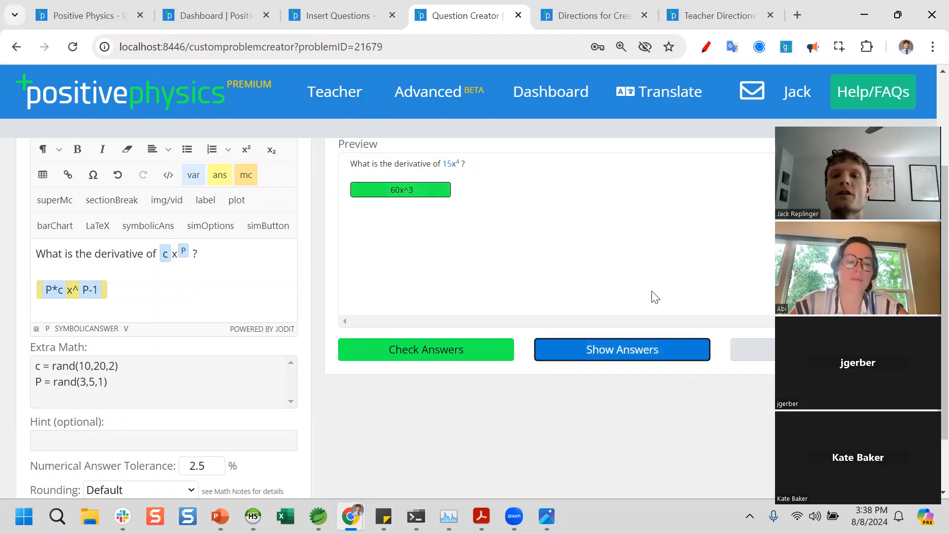
{"action": "left_click", "coordinate": [749, 352]}
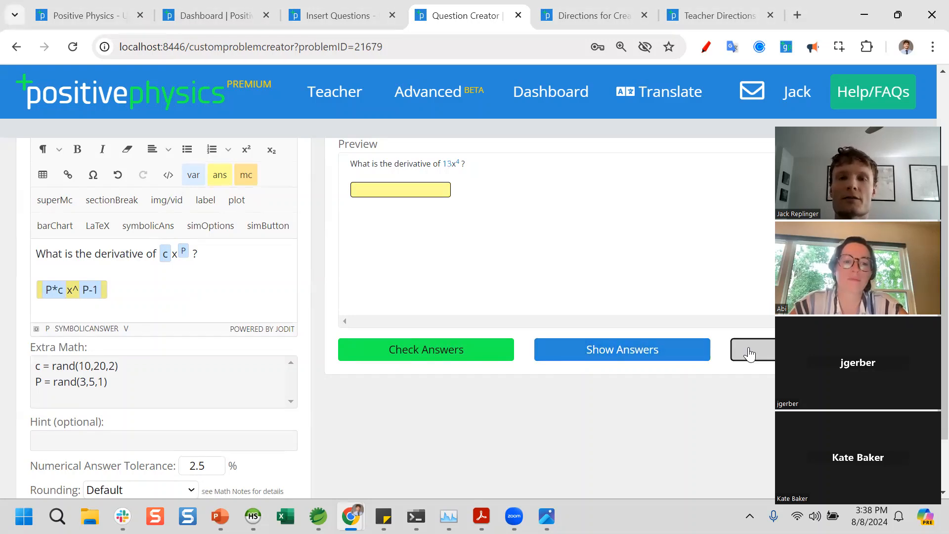
{"action": "left_click", "coordinate": [682, 349]}
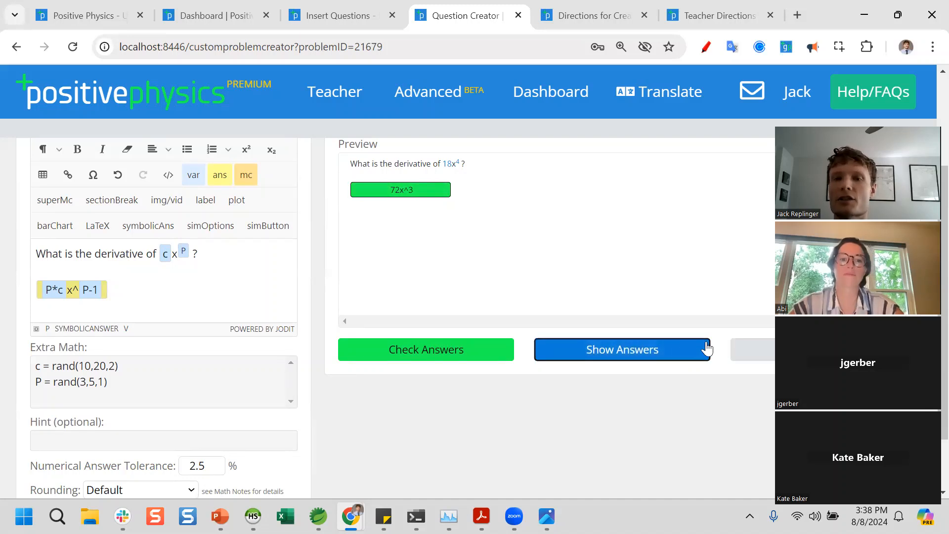
{"action": "left_click", "coordinate": [748, 360]}
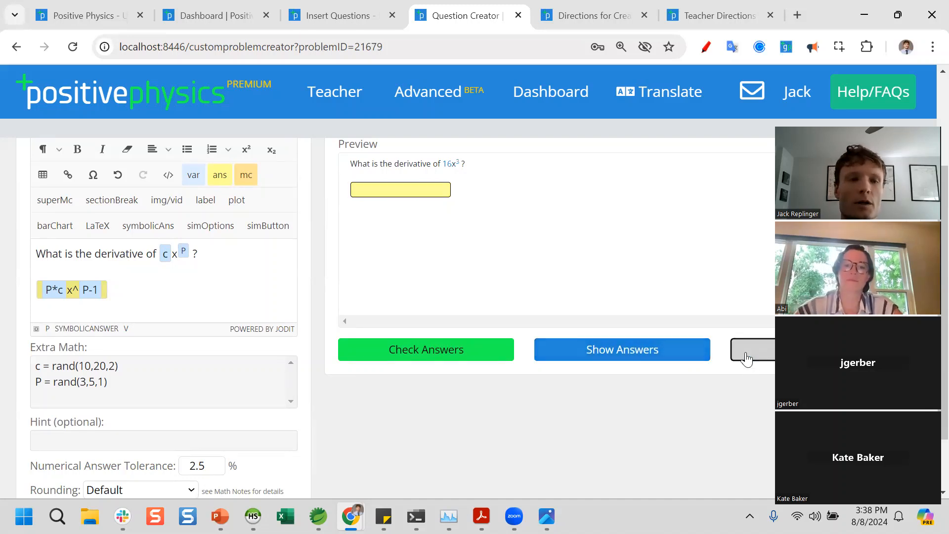
- Enter 16*3*x*x as the answer in the preview and check it
{"action": "left_click", "coordinate": [427, 188]}
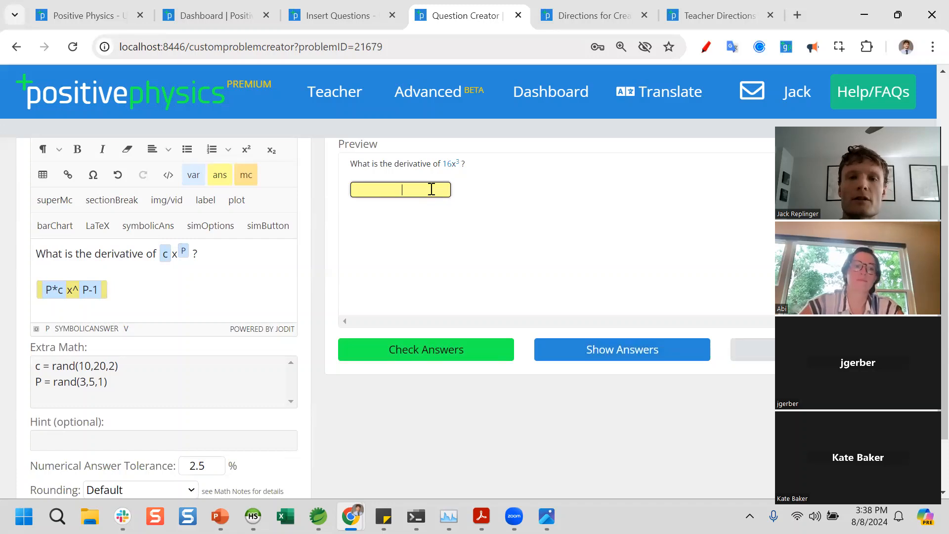
{"action": "type", "text": "16"}
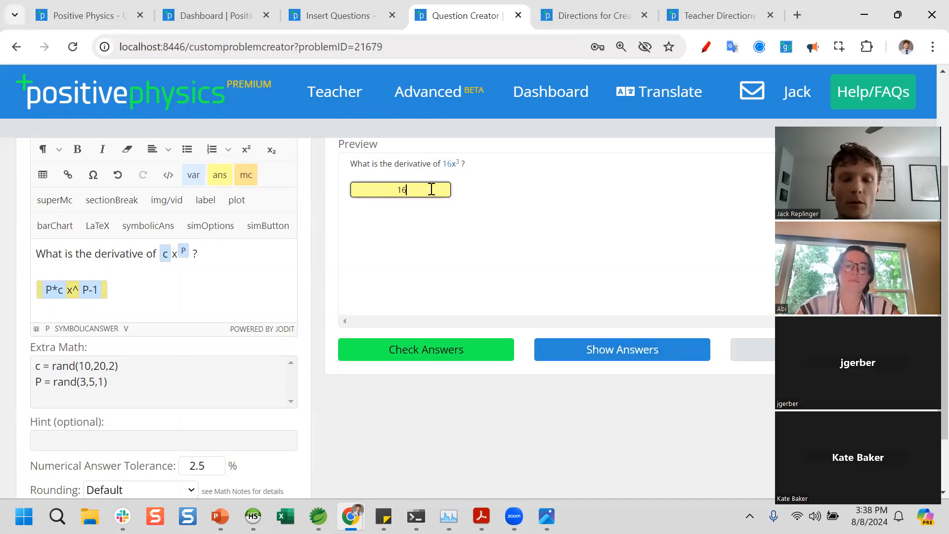
{"action": "type", "text": "*3*"}
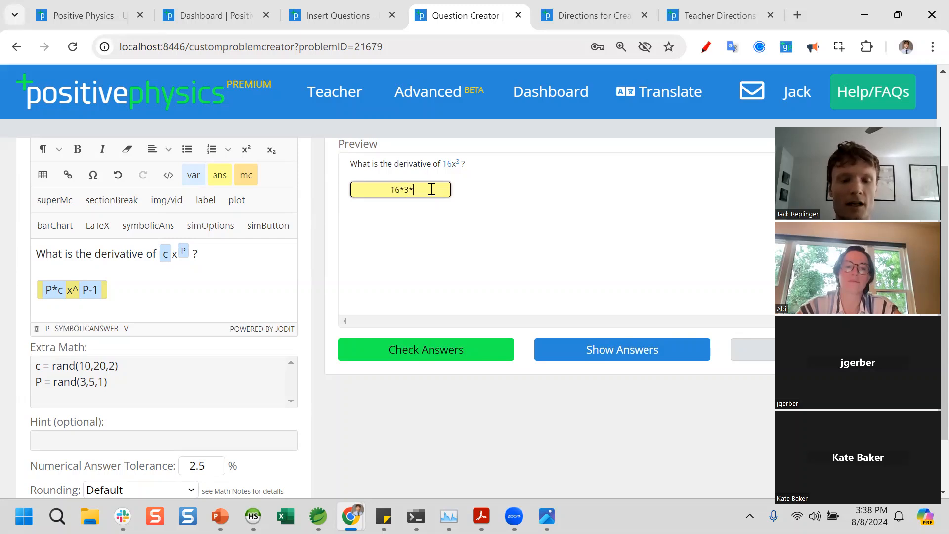
{"action": "type", "text": "x*x"}
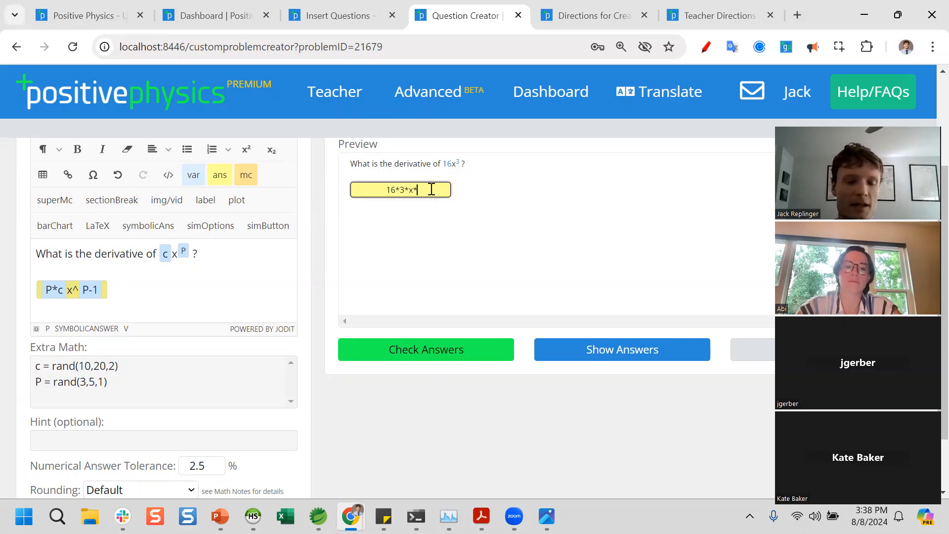
{"action": "left_click", "coordinate": [482, 353]}
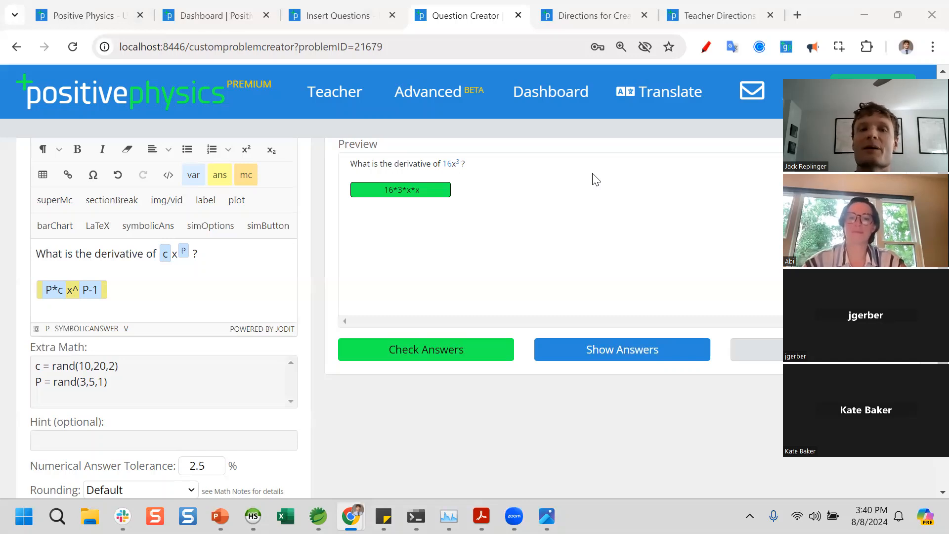
{"action": "scroll", "coordinate": [201, 216], "scroll_direction": "up", "scroll_amount": 3}
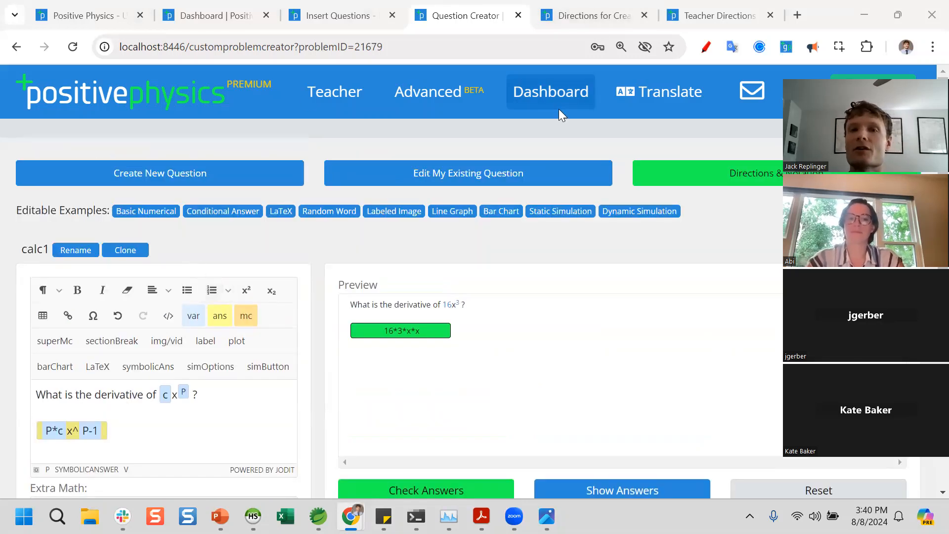